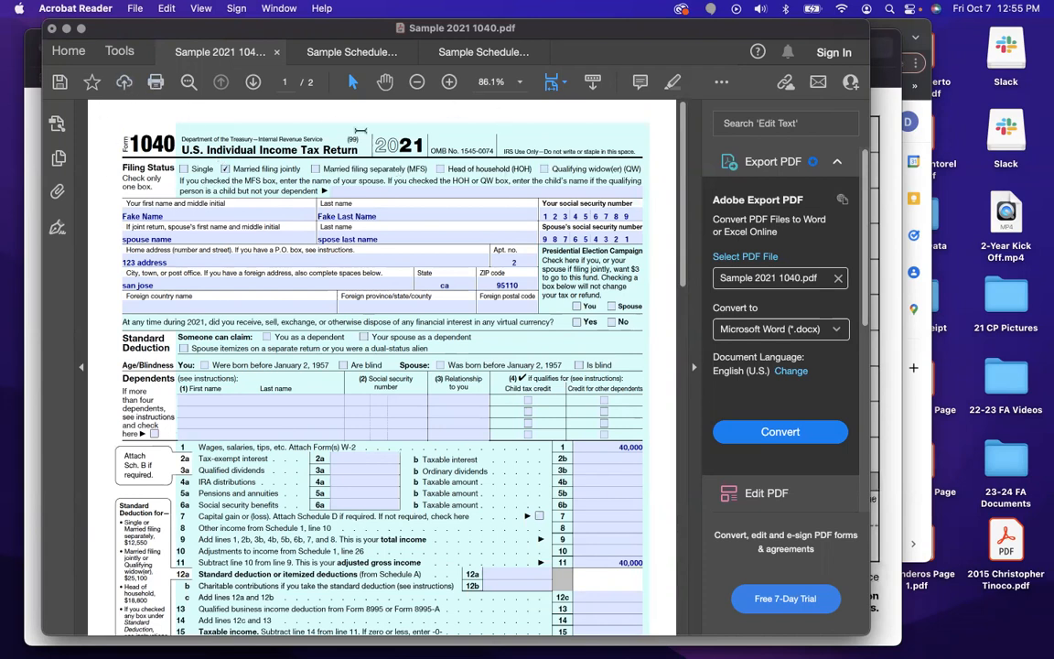
Scroll through the sample Schedule 1 form.
click(335, 53)
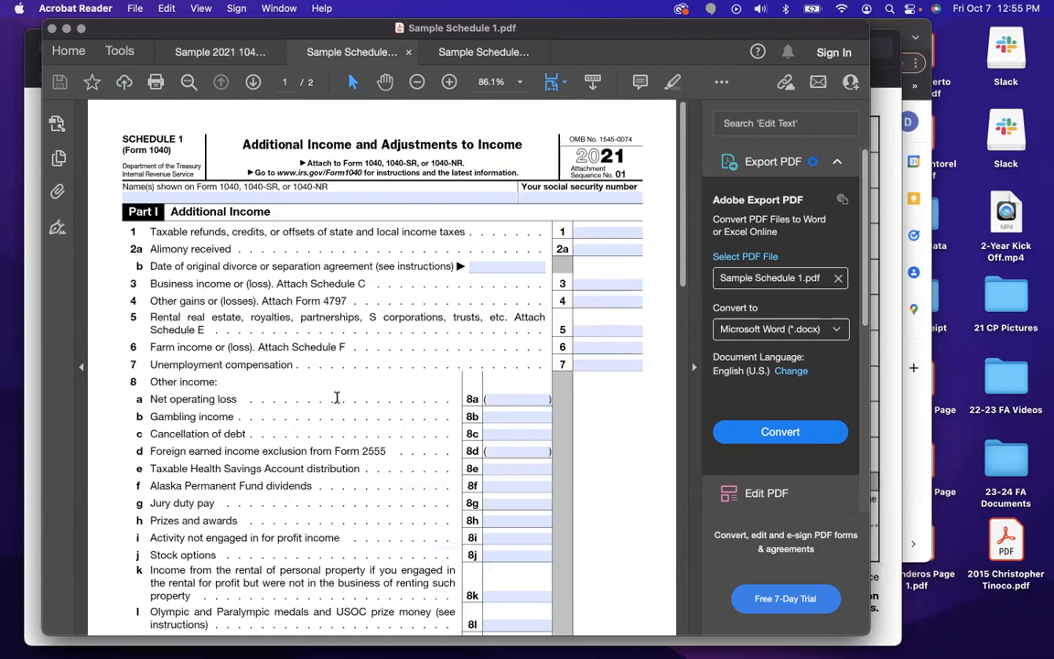
scroll(346, 404, down, 5)
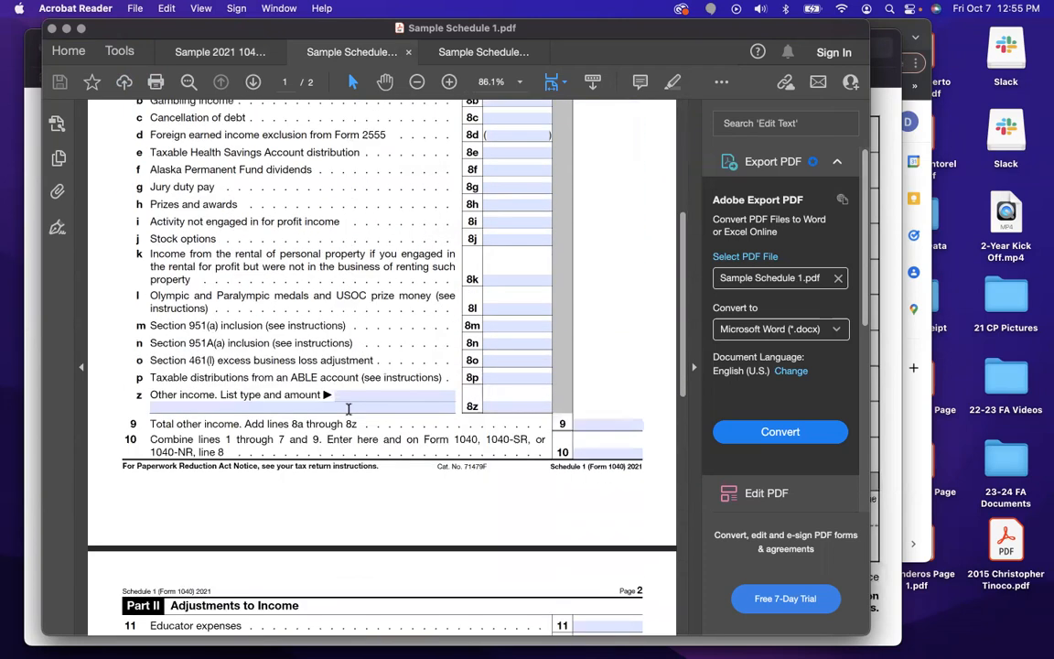
scroll(348, 408, down, 10)
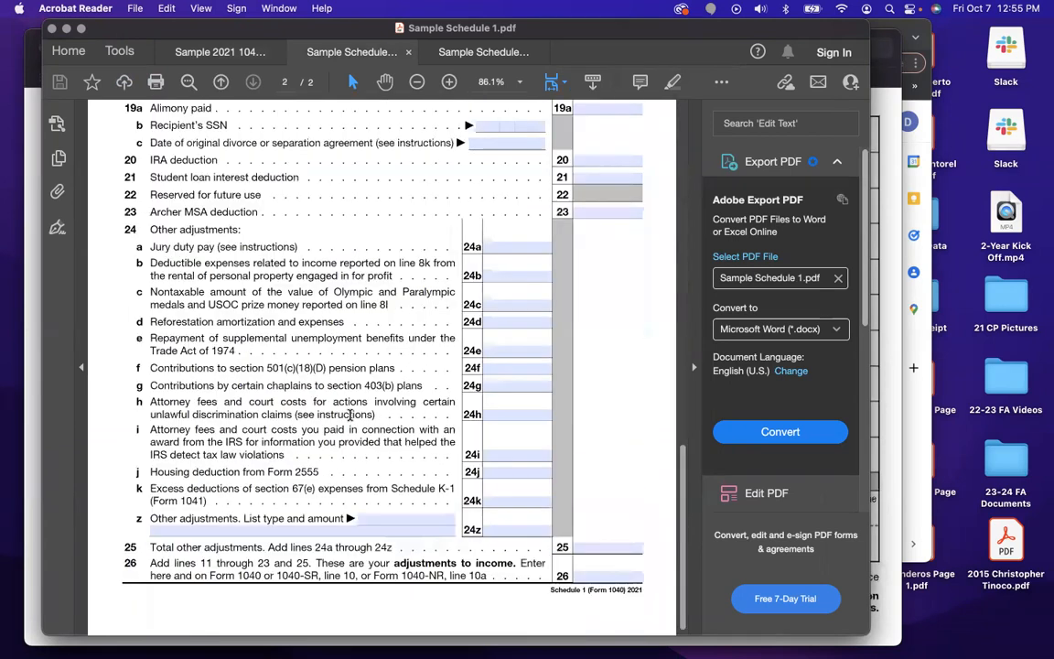
scroll(348, 414, up, 12)
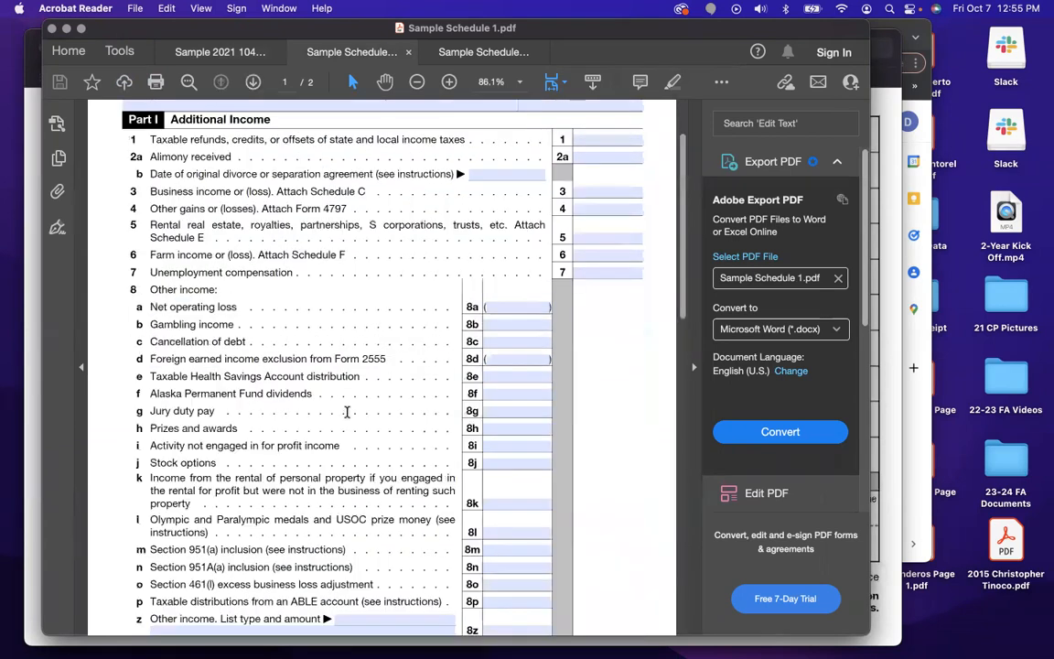
scroll(221, 324, up, 2)
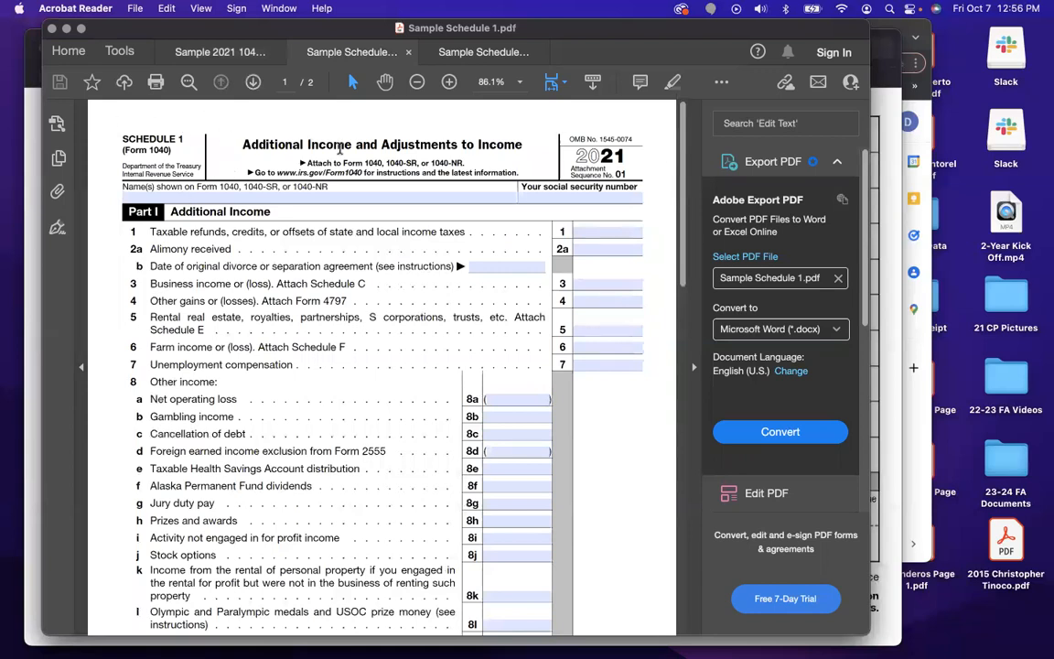
Scroll through the sample Schedule 2 form.
click(440, 51)
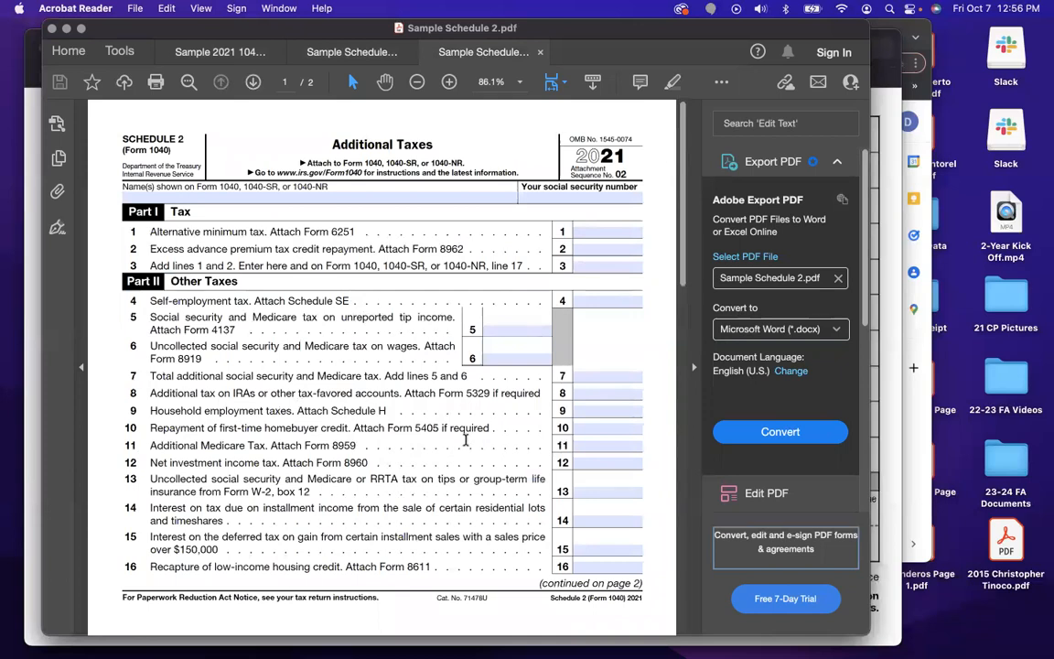
scroll(560, 452, down, 5)
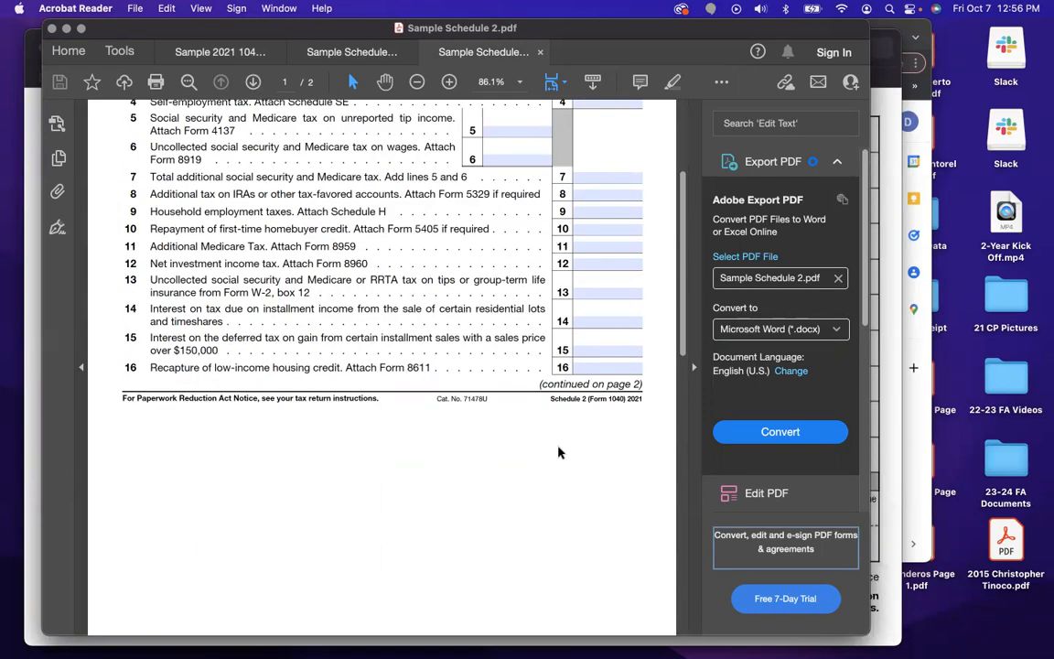
scroll(562, 452, down, 6)
scroll(565, 452, down, 13)
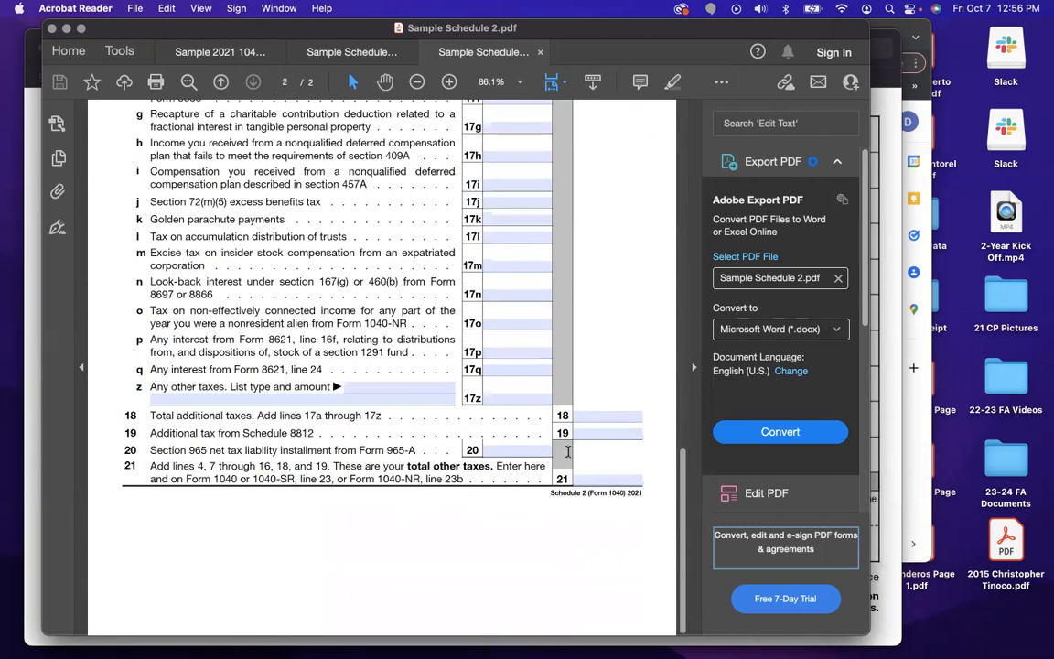
scroll(567, 454, up, 20)
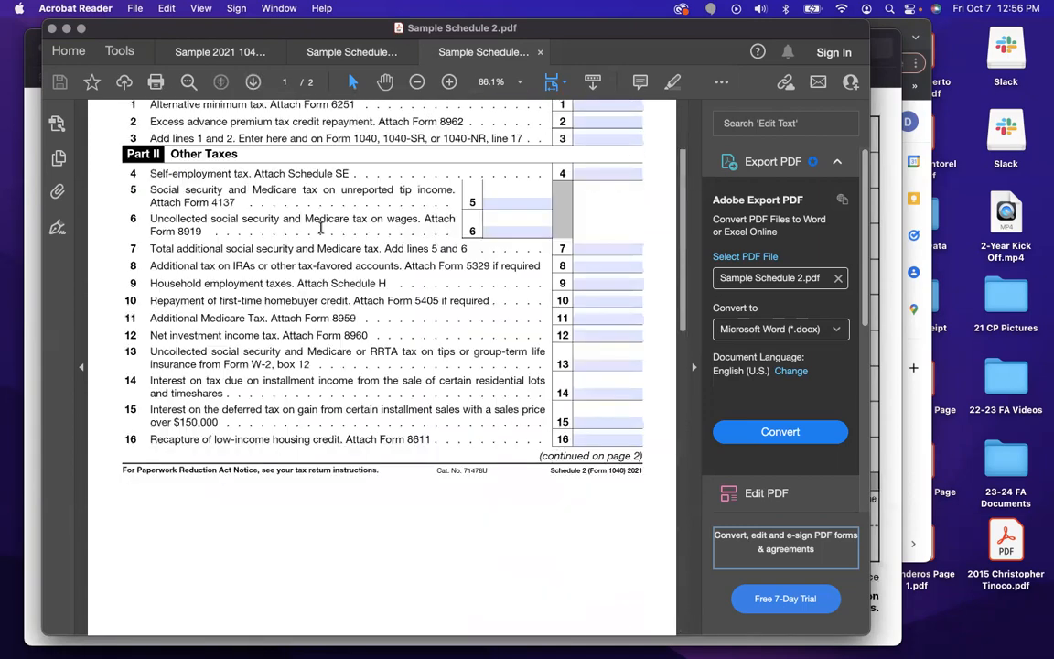
scroll(271, 238, up, 2)
Bring the sample W-2 forward, then switch to Chrome showing the 2023-2024 FA Application slides.
click(322, 55)
click(180, 53)
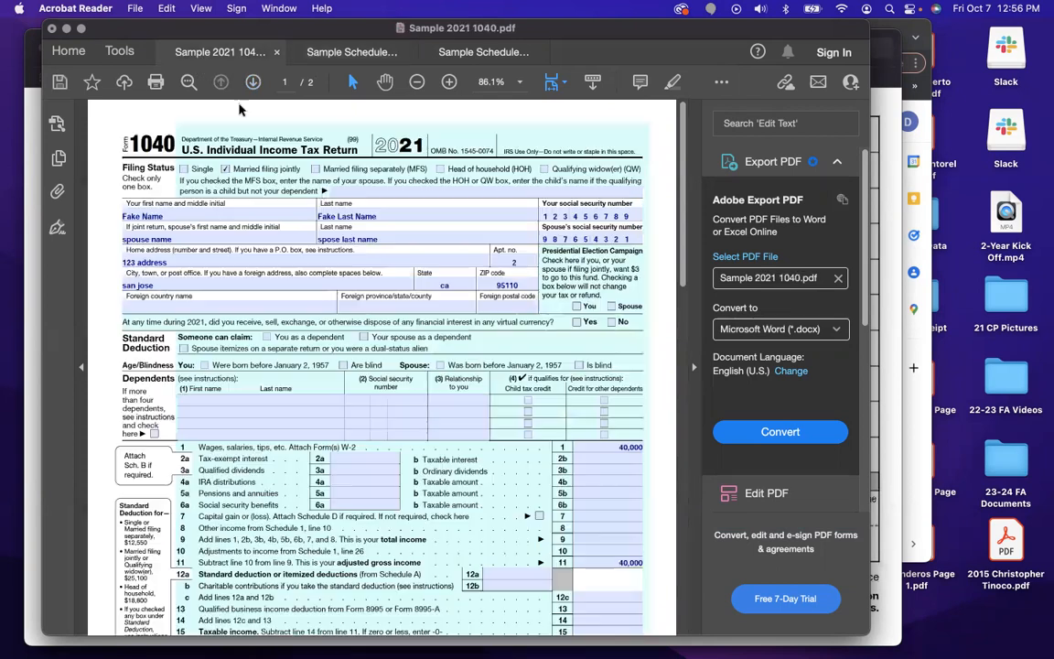
click(33, 304)
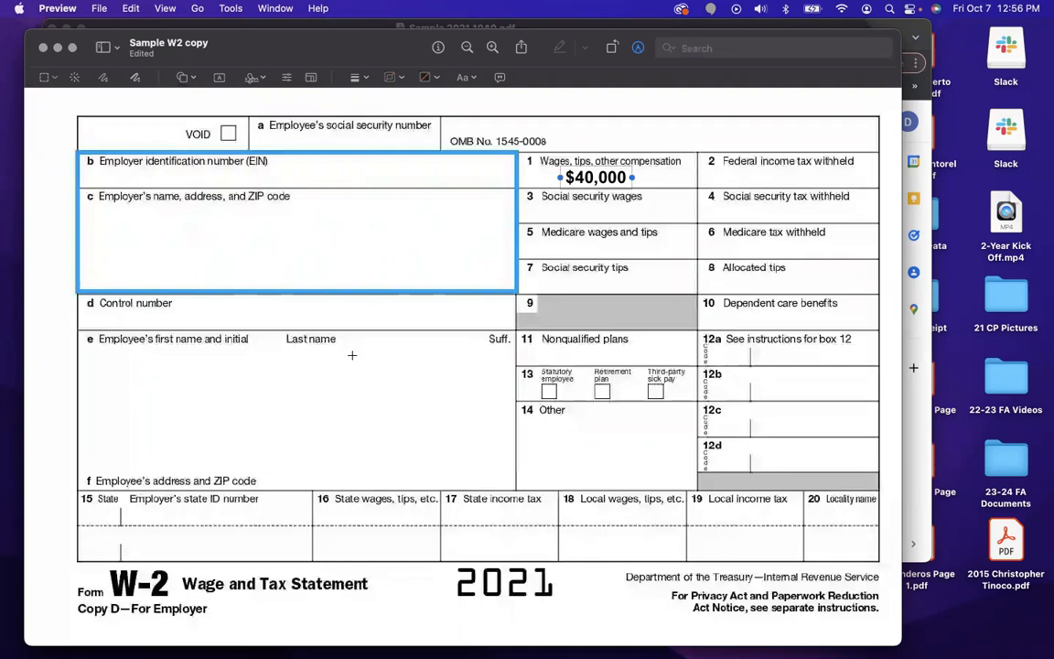
key(ctrl+Up)
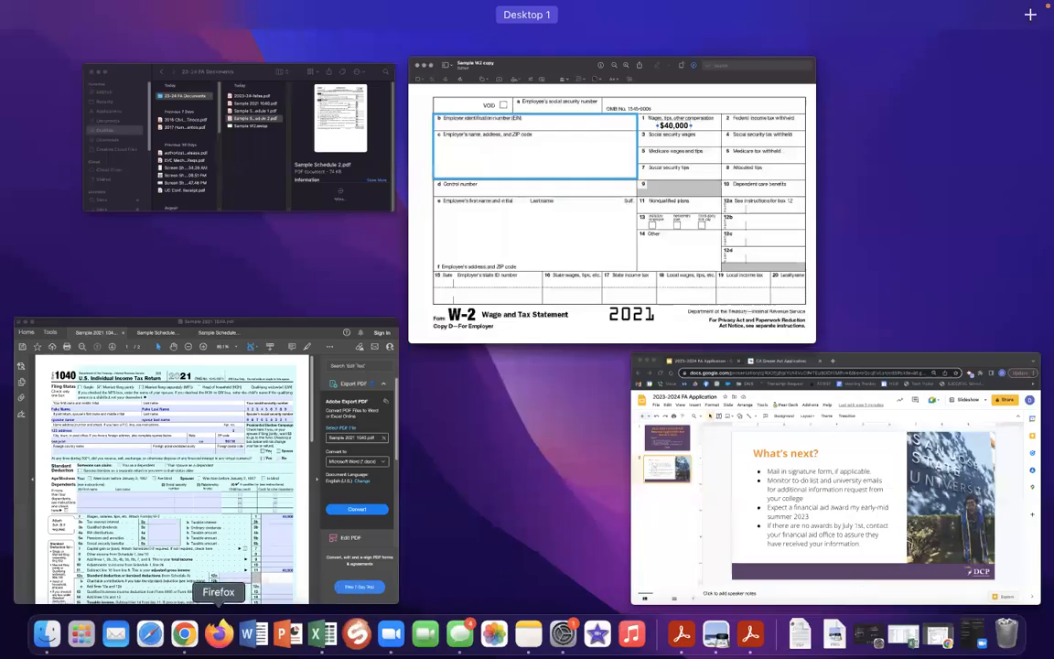
click(184, 636)
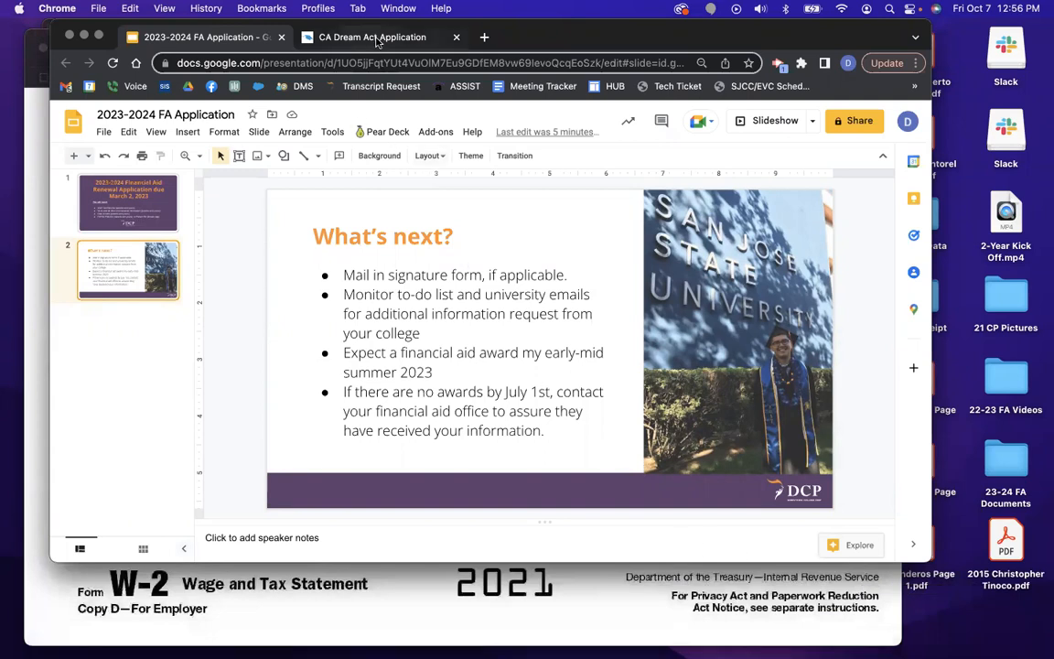
Switch to the CA Dream Act tab and enlarge the browser window taller and wider.
click(340, 39)
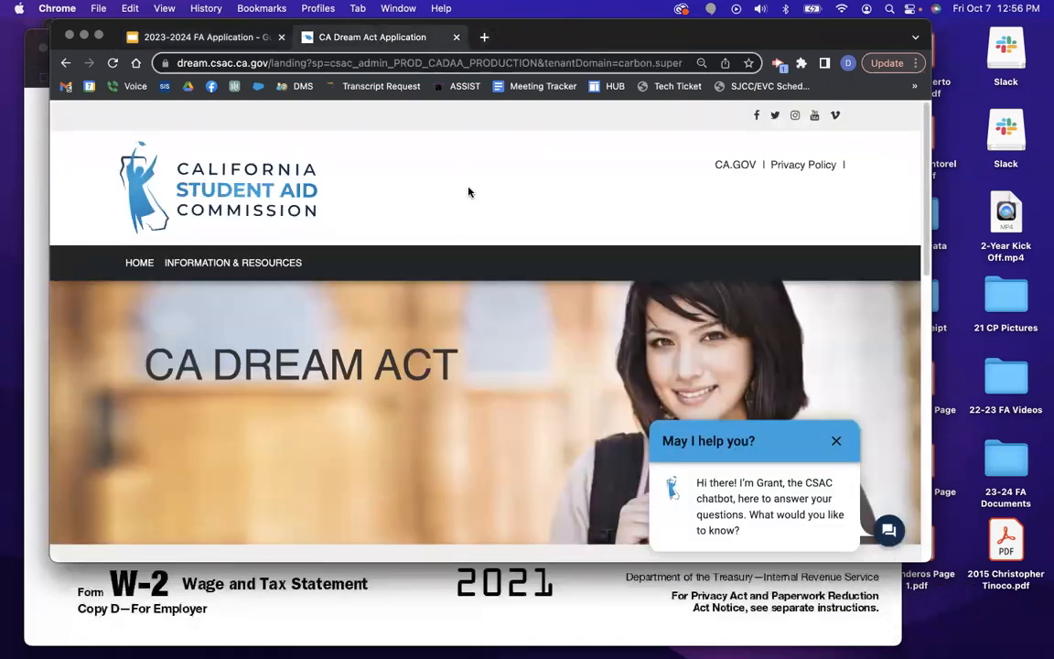
scroll(549, 266, down, 6)
scroll(583, 286, up, 6)
drag(58, 563, 58, 655)
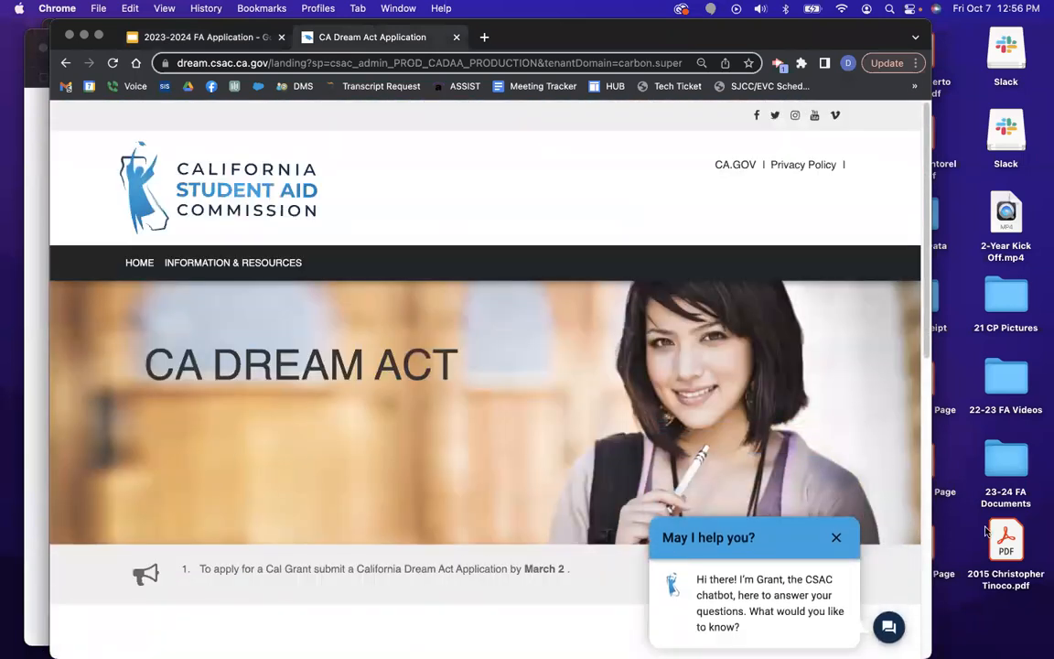
drag(931, 337, 1053, 337)
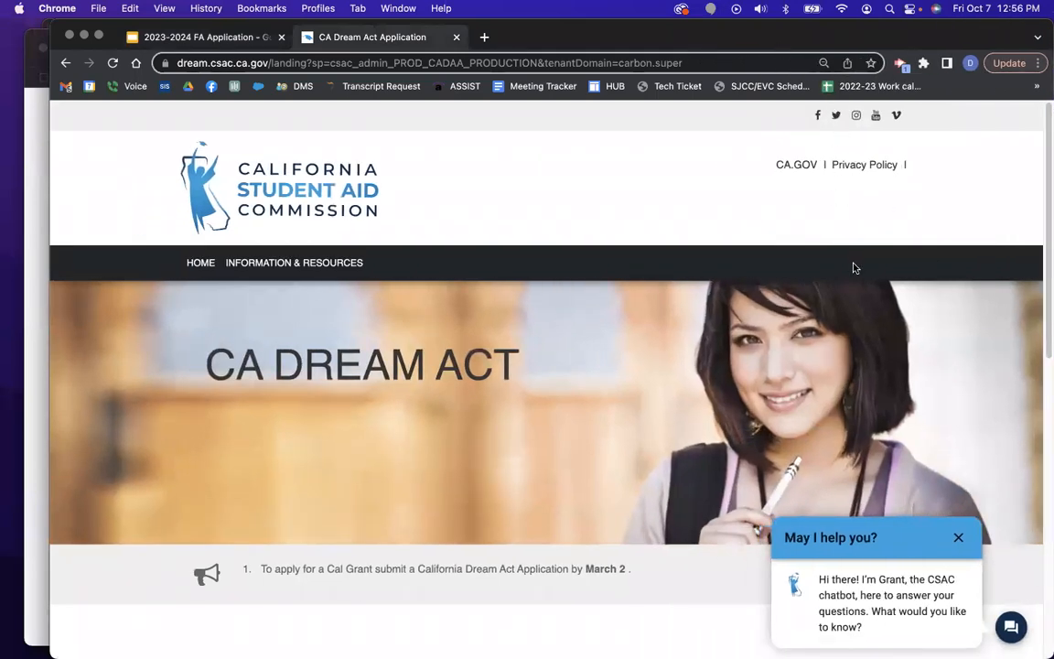
Search 'ca dream application' and open the dream.csac.ca.gov landing page.
click(392, 62)
drag(392, 62, 176, 63)
triple_click(739, 63)
click(739, 63)
triple_click(733, 61)
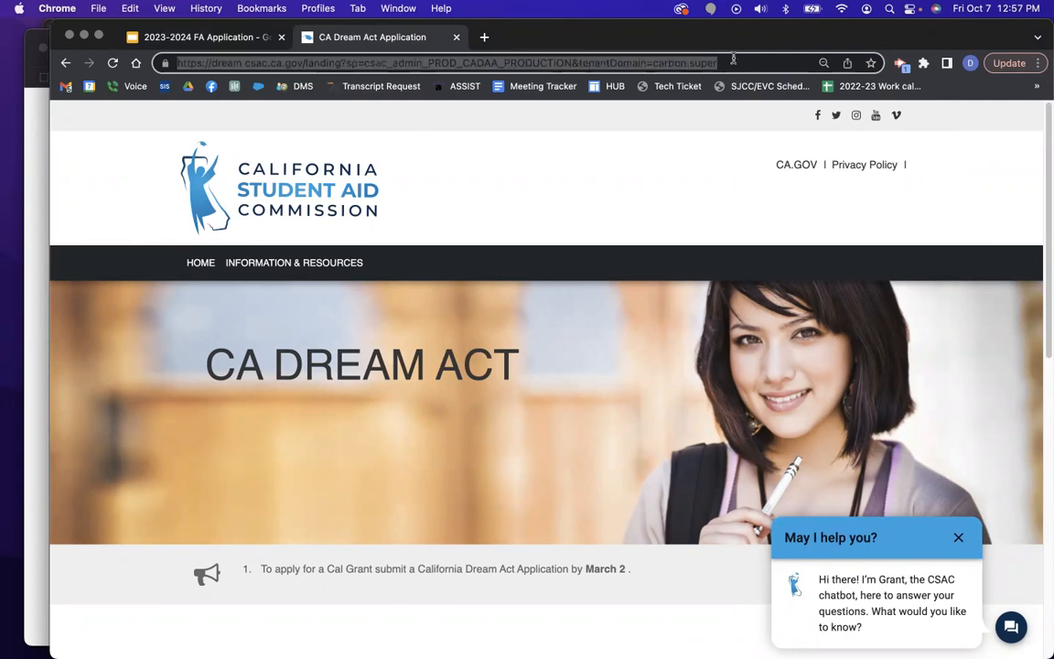
text(ca dream ap)
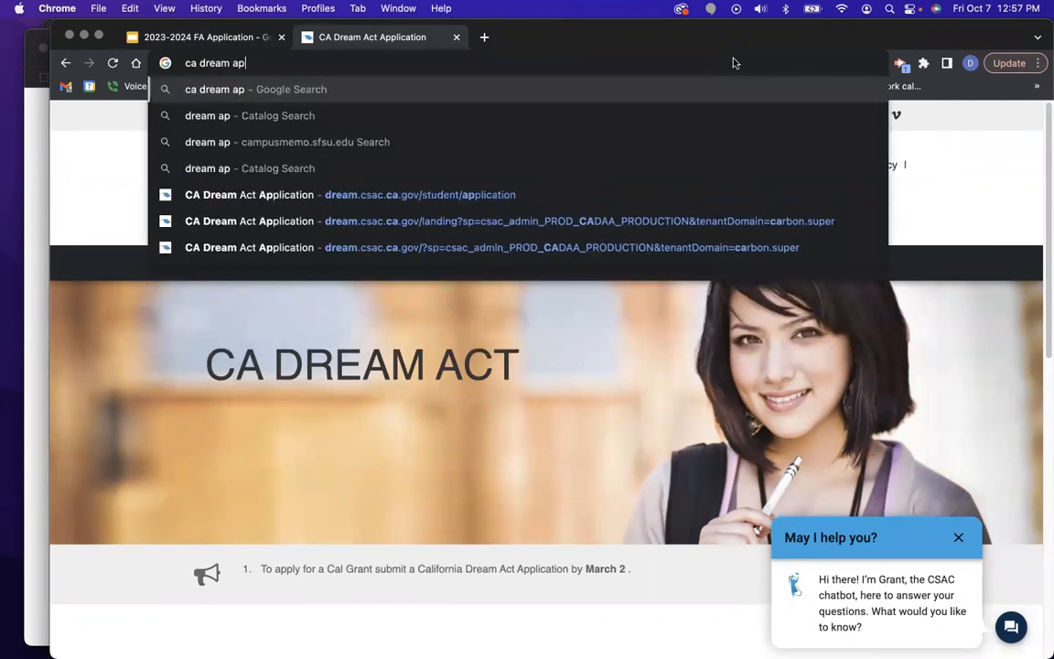
text(plication)
key(BackSpace)
key(BackSpace)
key(BackSpace)
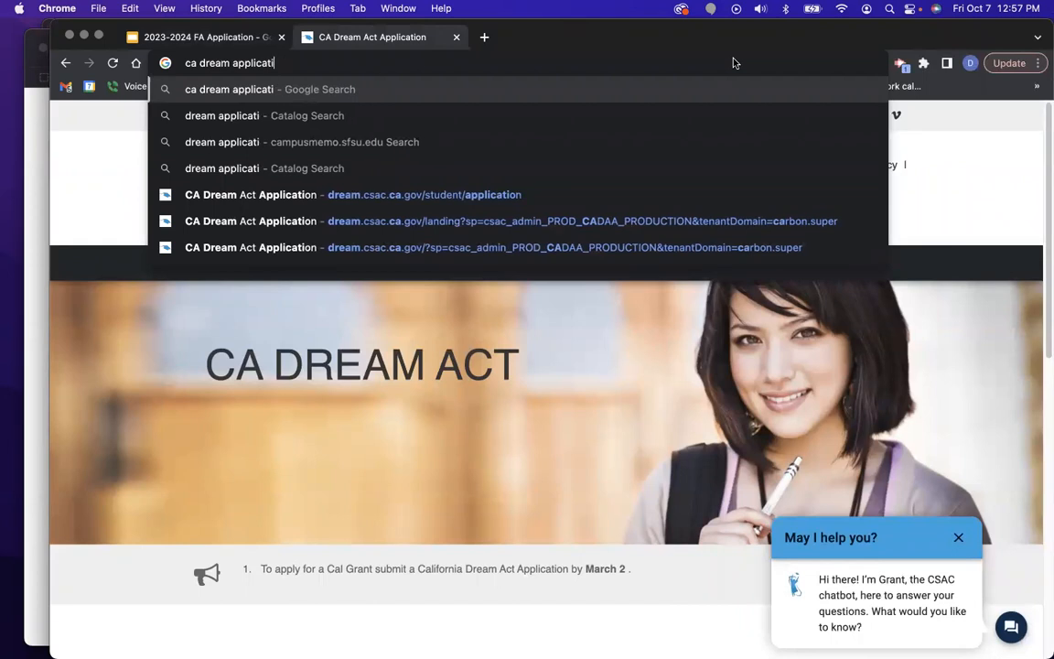
text(ion)
key(Return)
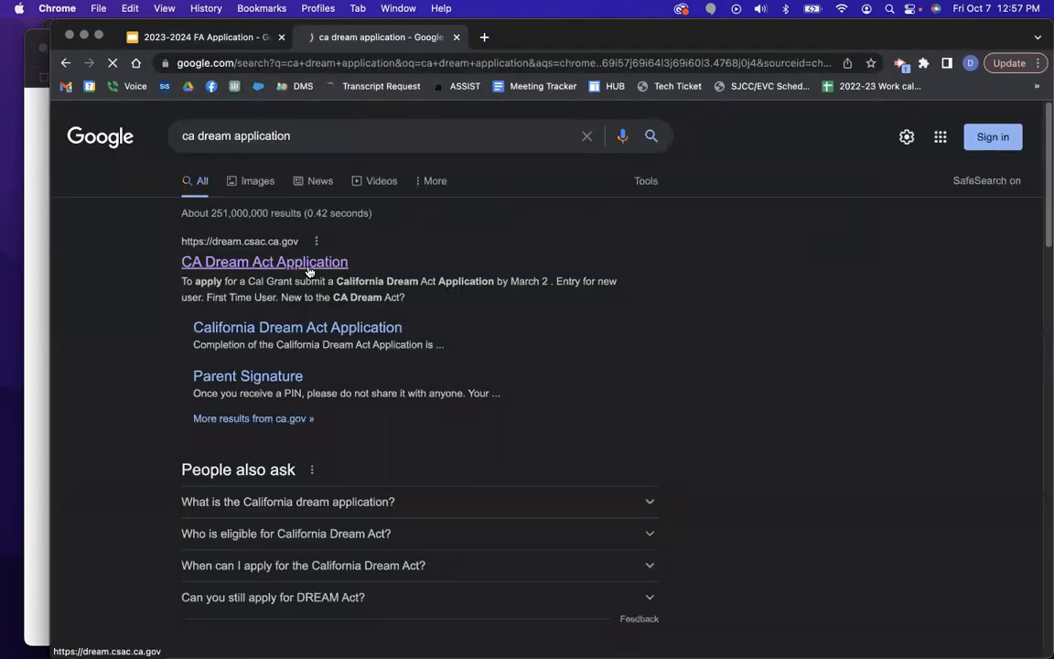
click(309, 268)
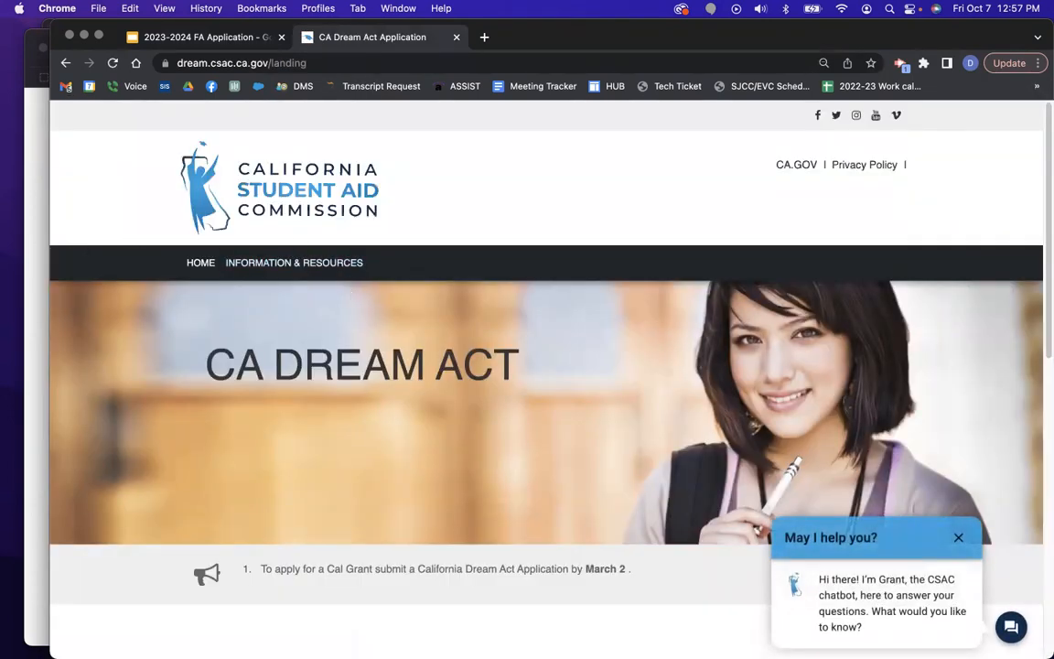
scroll(454, 469, down, 6)
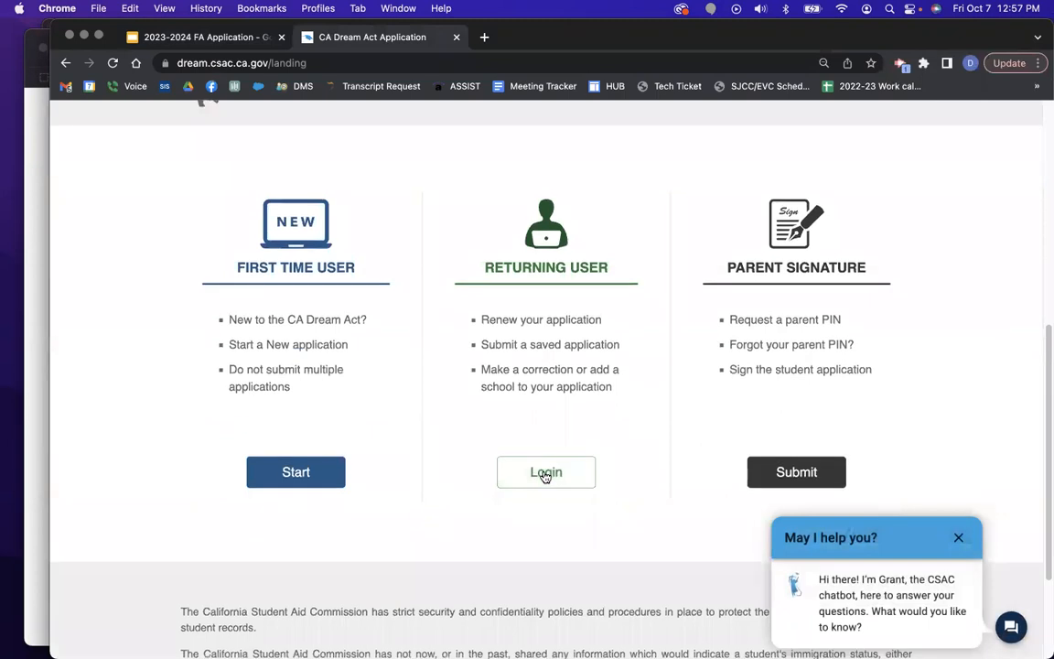
Sign in as a returning user with the student's username and password.
click(546, 473)
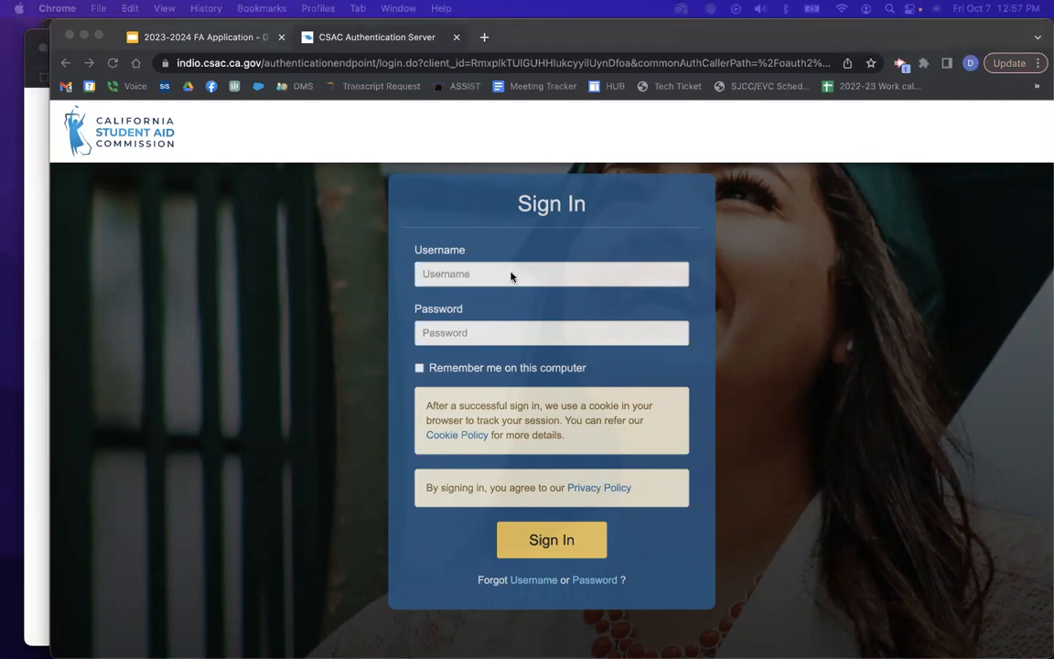
click(476, 277)
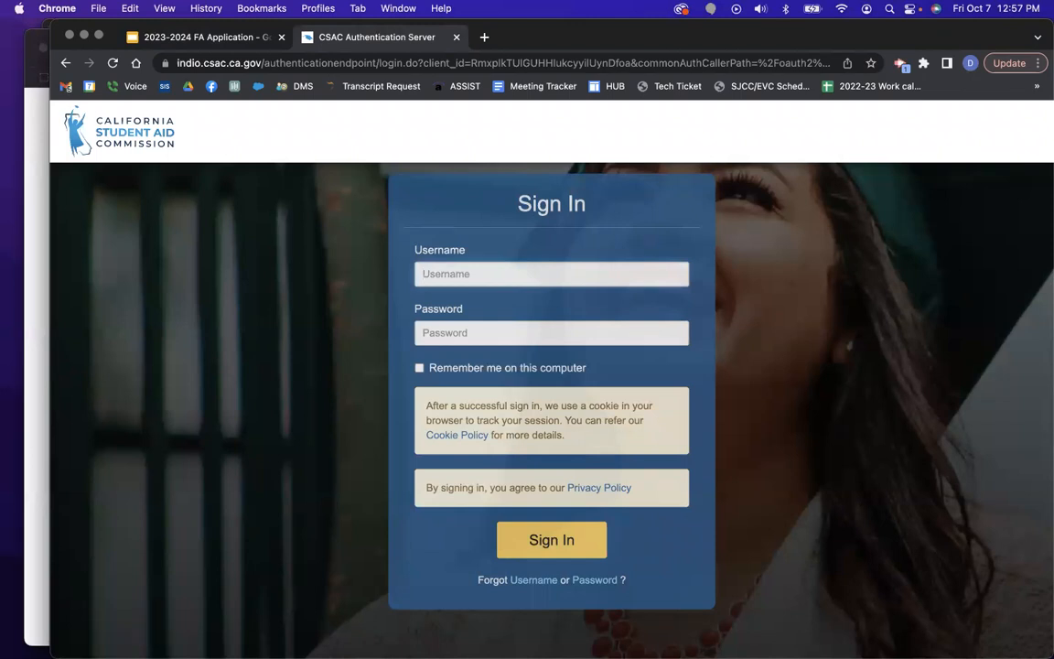
click(442, 273)
key(Tab)
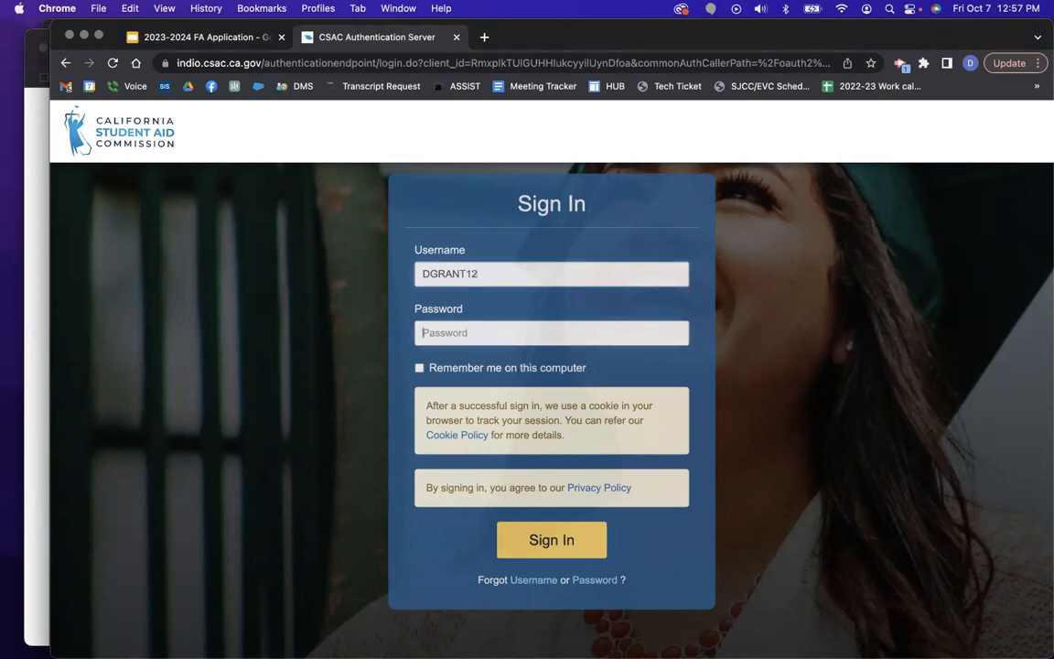
text(•)
click(568, 540)
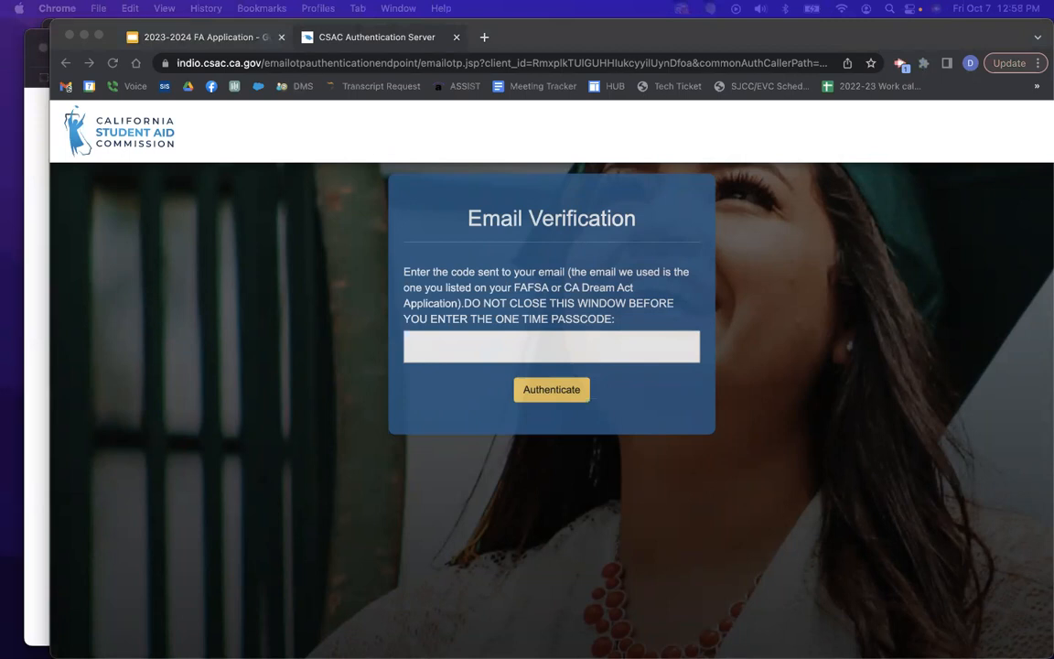
Enter the emailed one-time passcode and authenticate.
click(451, 342)
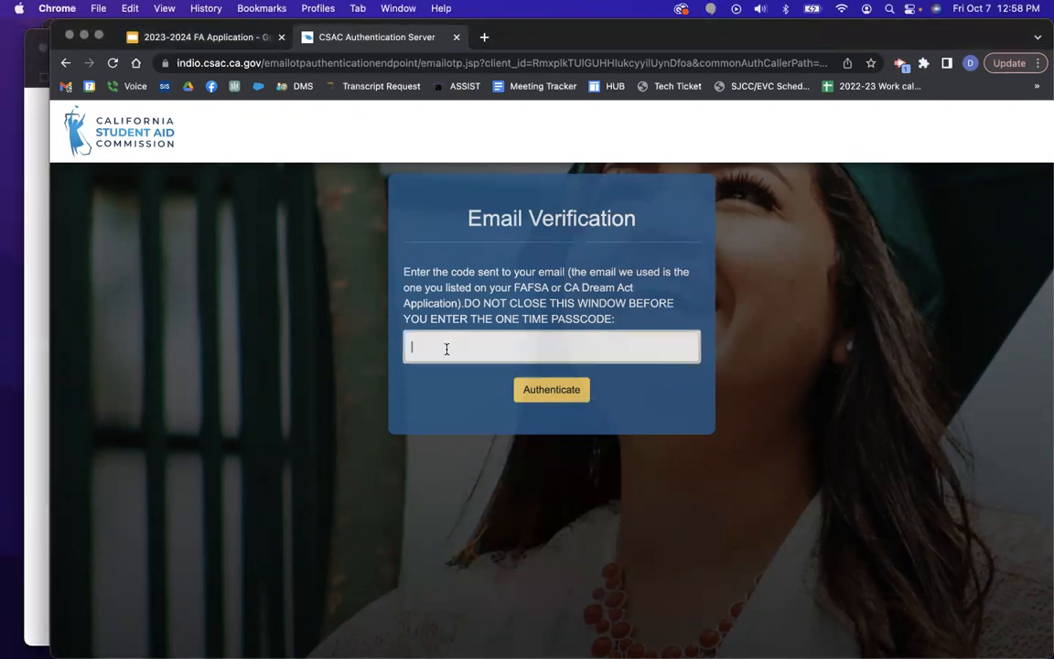
text(••••••)
click(565, 392)
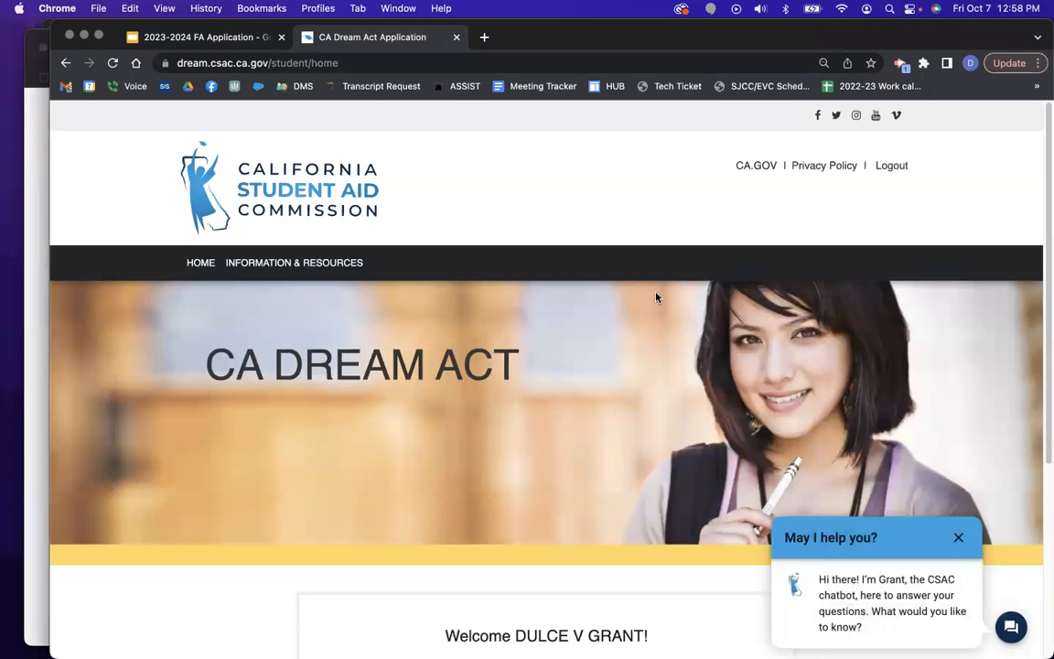
Close the chatbot, confirm the 2023–2024 school year, answer No to the SSN question, and continue.
scroll(651, 296, down, 3)
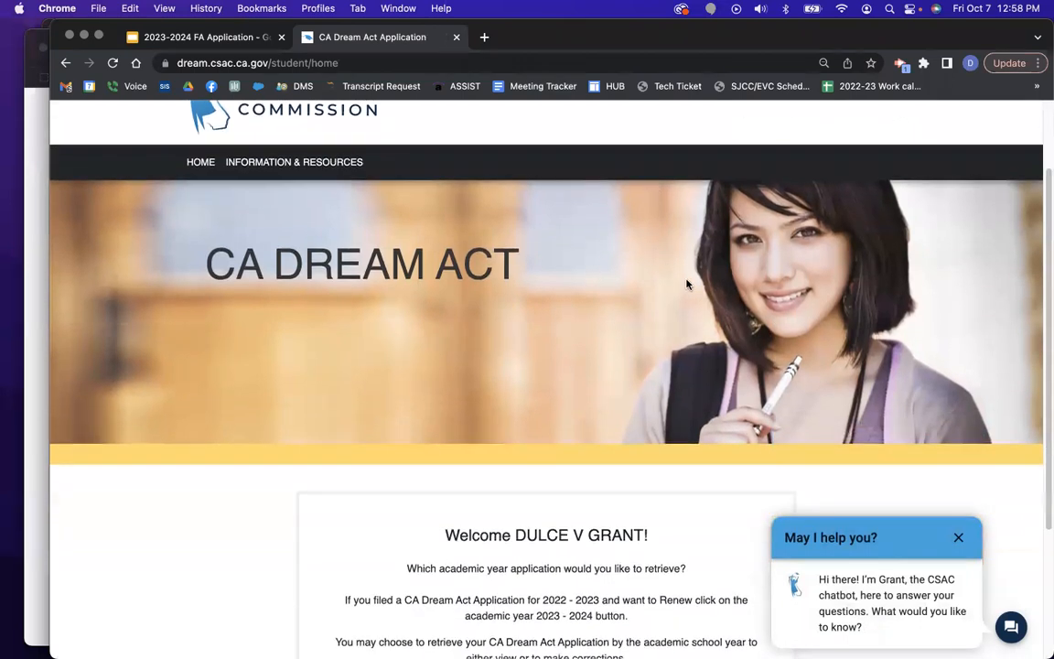
click(960, 538)
scroll(950, 467, down, 5)
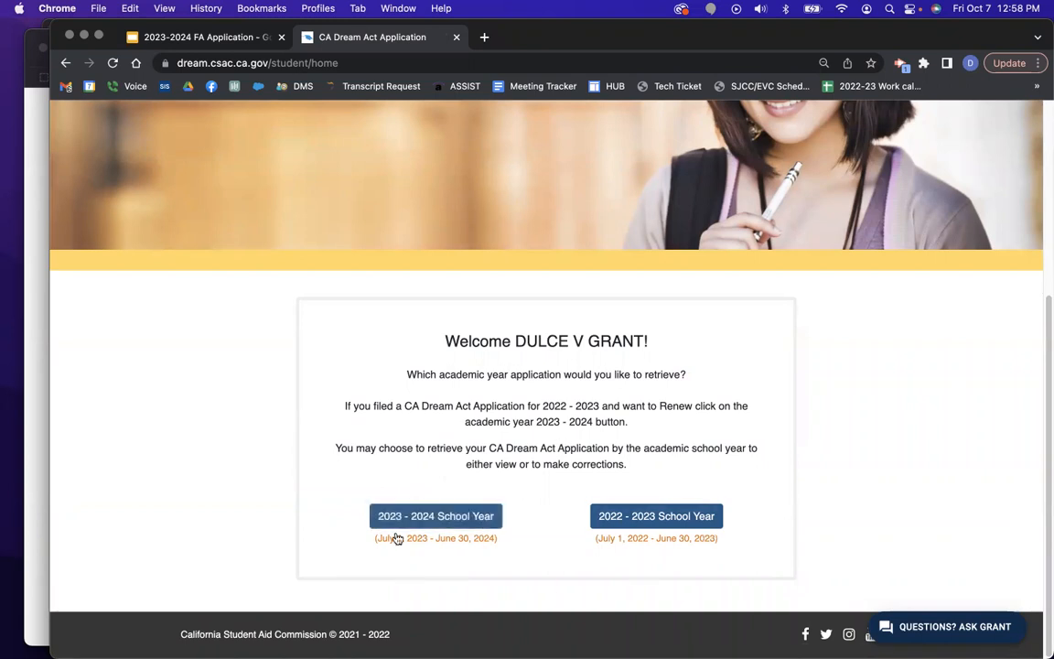
click(453, 523)
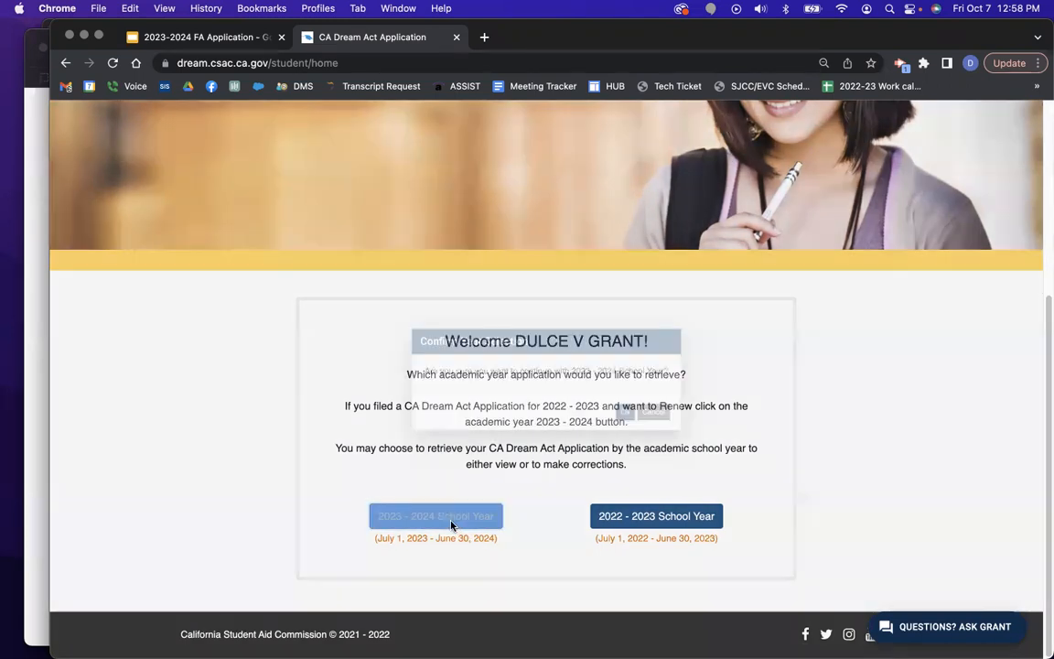
click(645, 420)
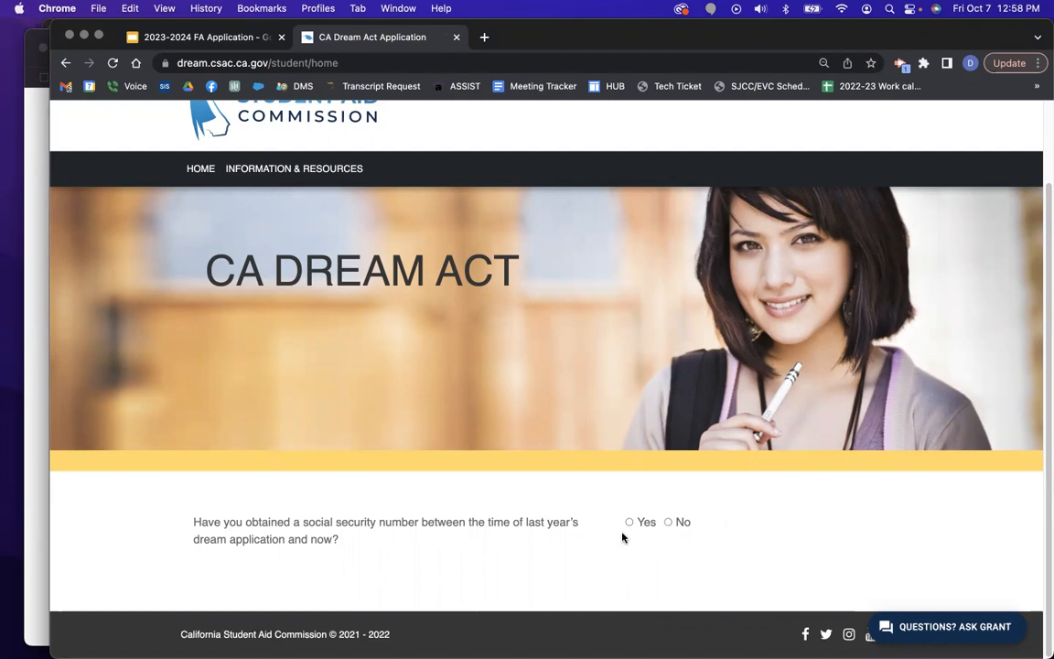
click(669, 523)
click(682, 547)
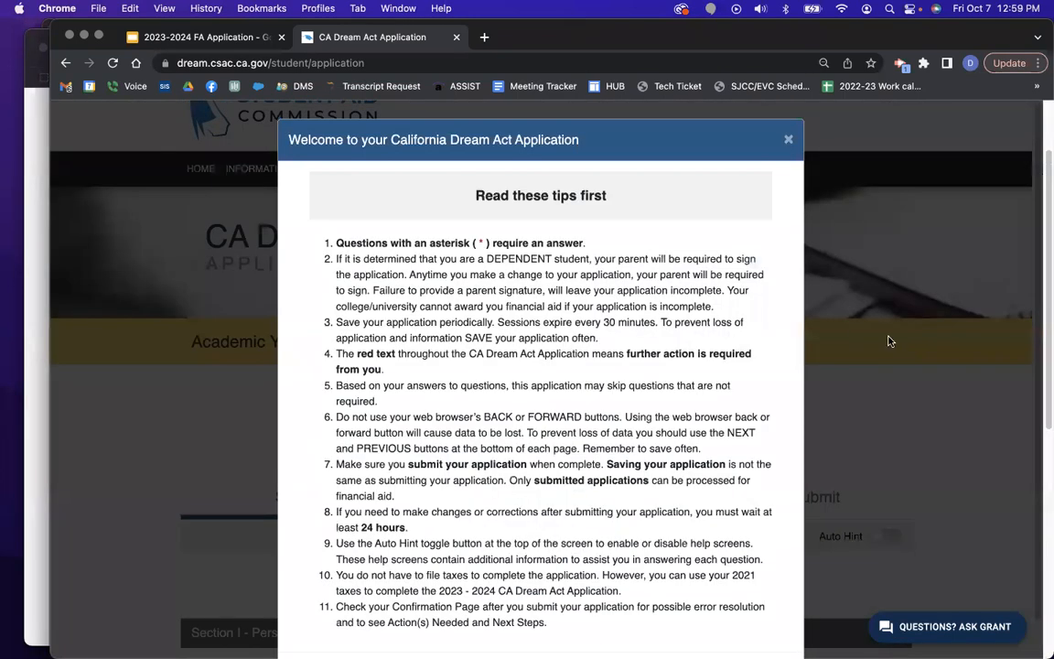
Dismiss the welcome tips and review Section 1's prefilled name, birth date and blank SSN/ITIN.
scroll(598, 341, down, 2)
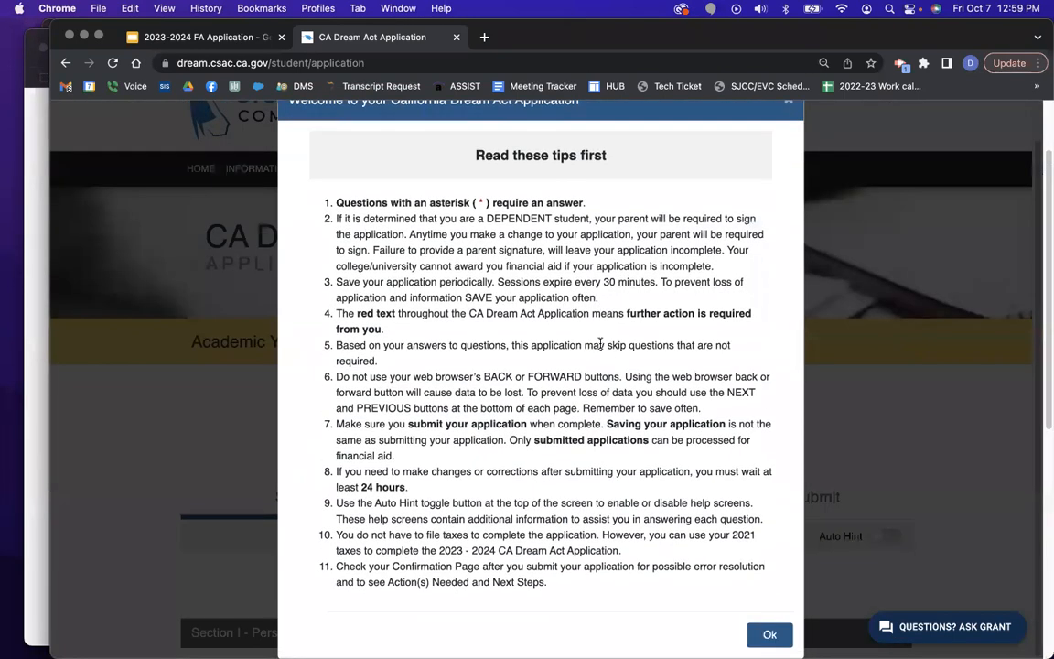
click(770, 635)
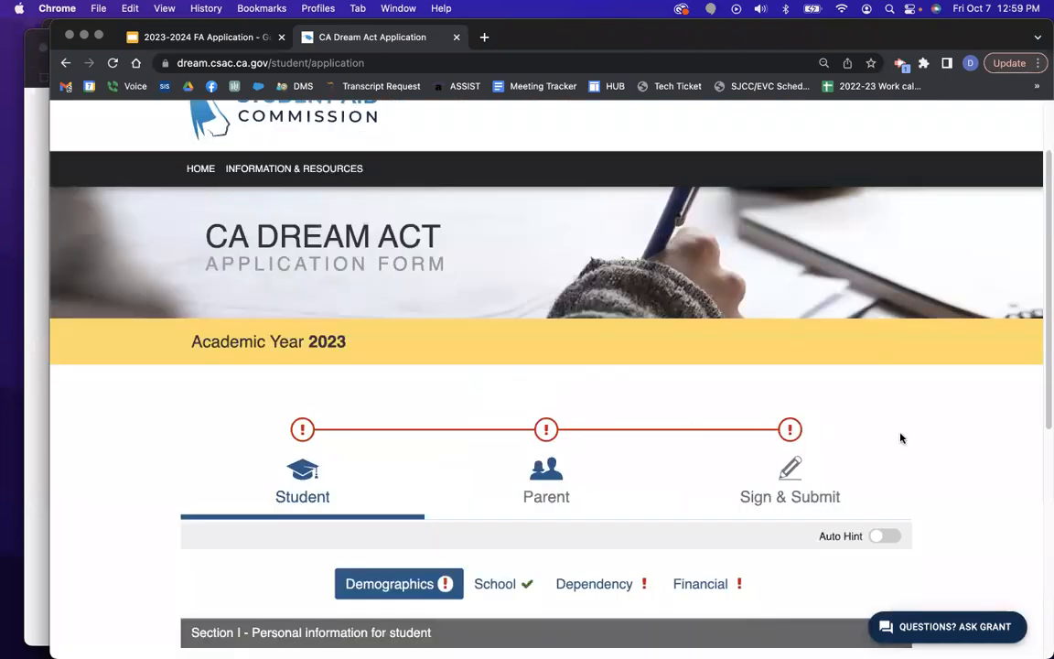
scroll(929, 436, down, 1)
scroll(905, 403, up, 2)
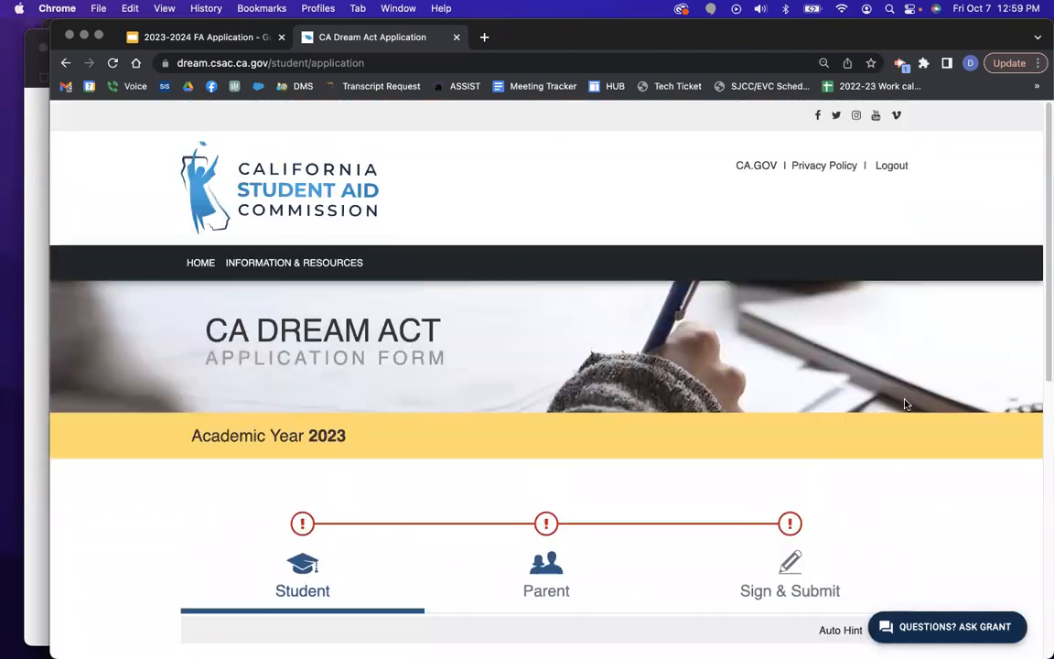
scroll(905, 403, down, 5)
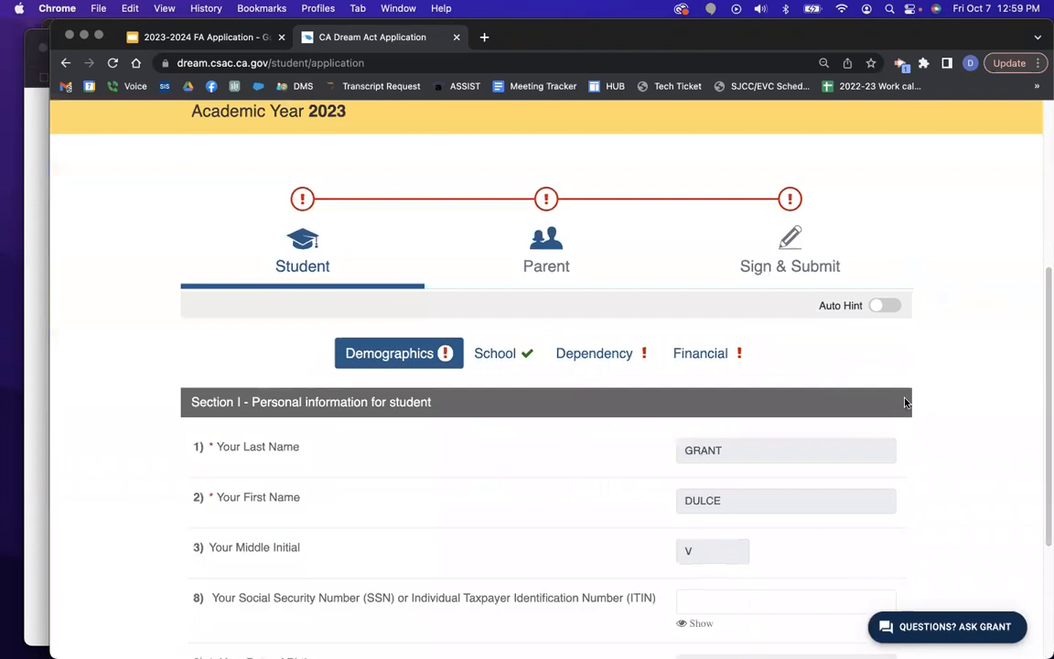
scroll(905, 401, down, 1)
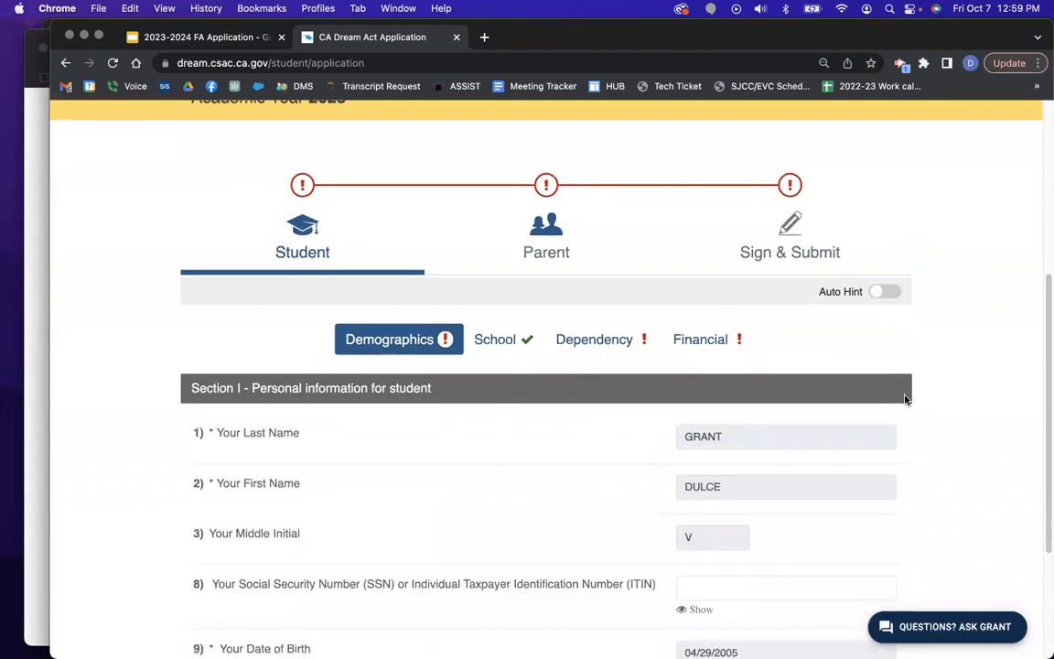
scroll(905, 399, down, 2)
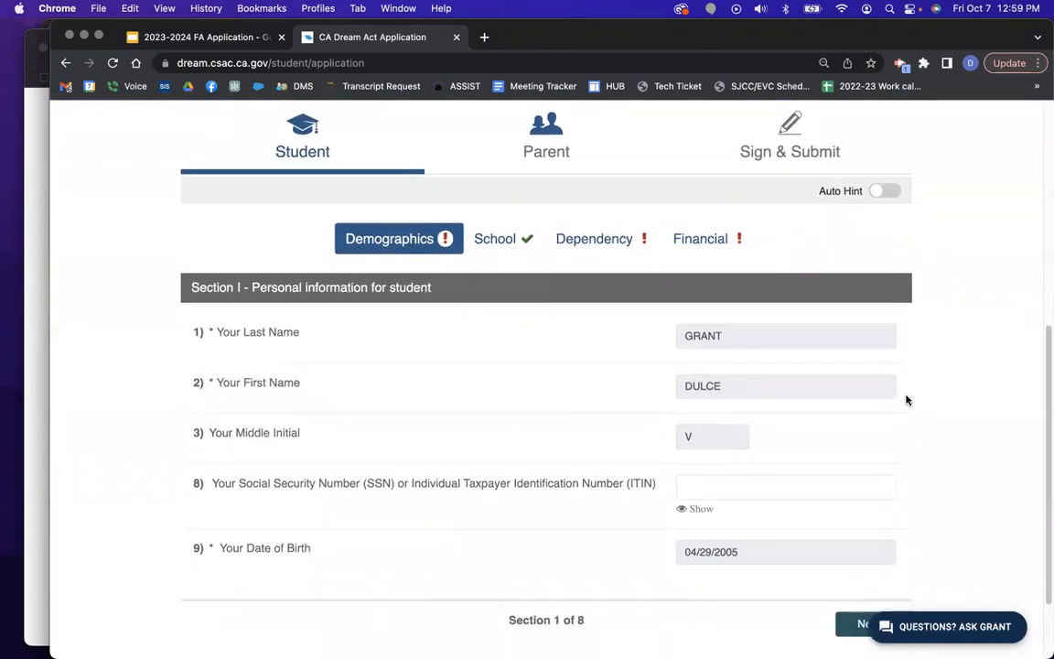
scroll(906, 399, up, 4)
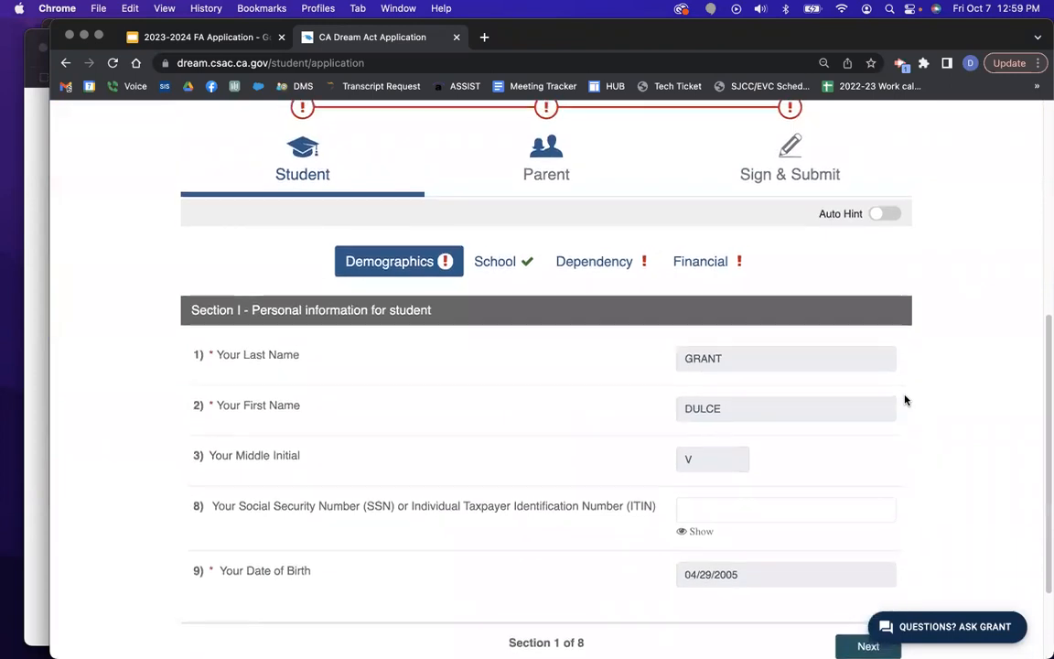
scroll(906, 399, up, 2)
scroll(906, 399, down, 3)
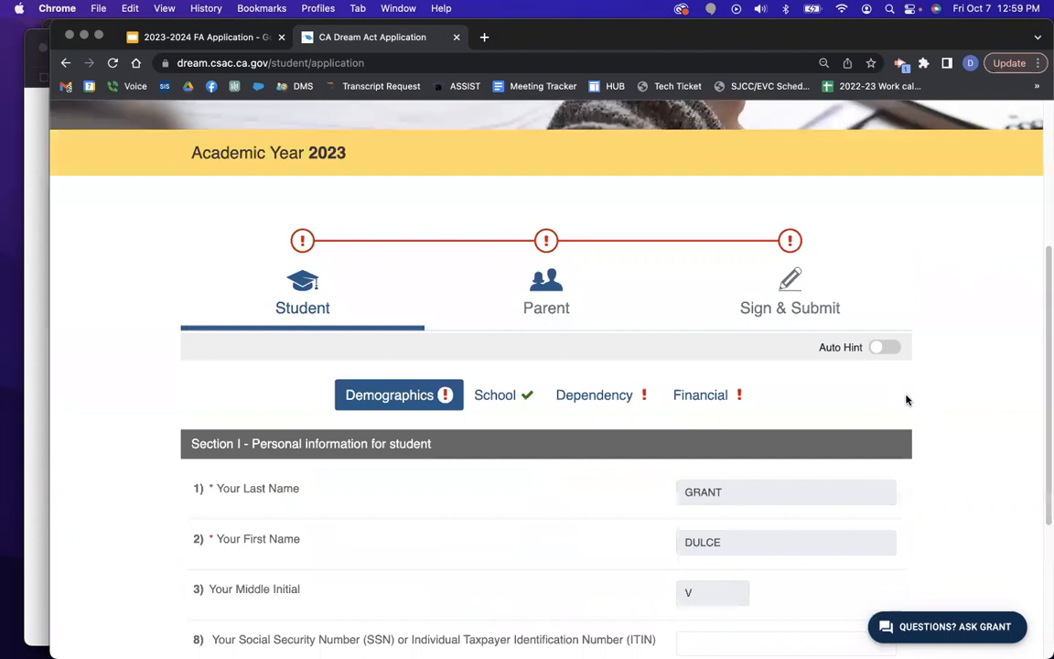
scroll(906, 399, down, 2)
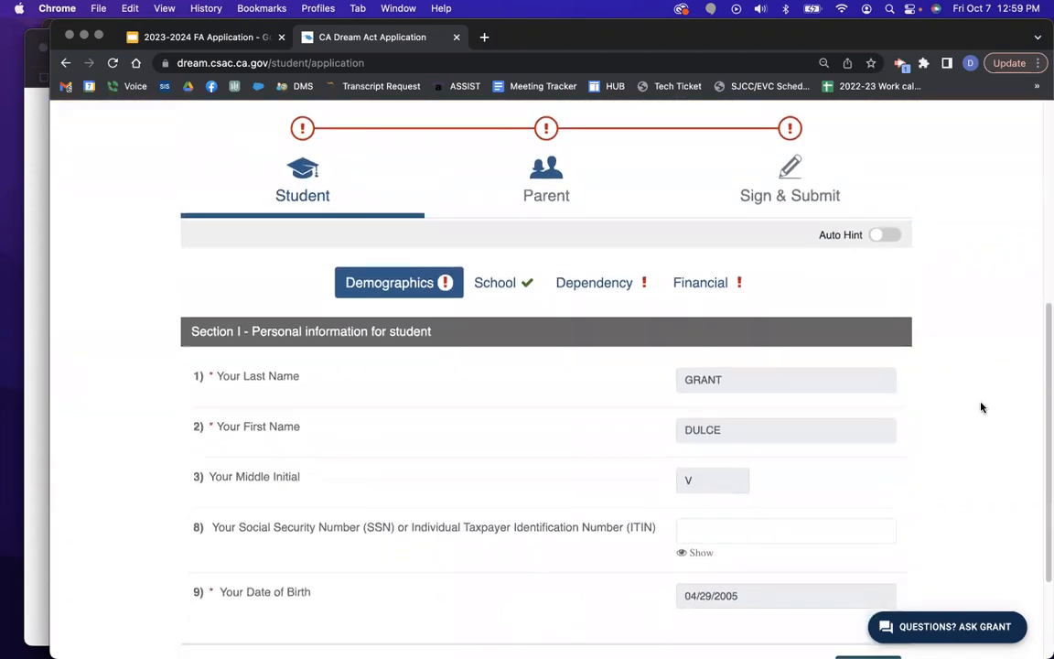
scroll(982, 407, down, 1)
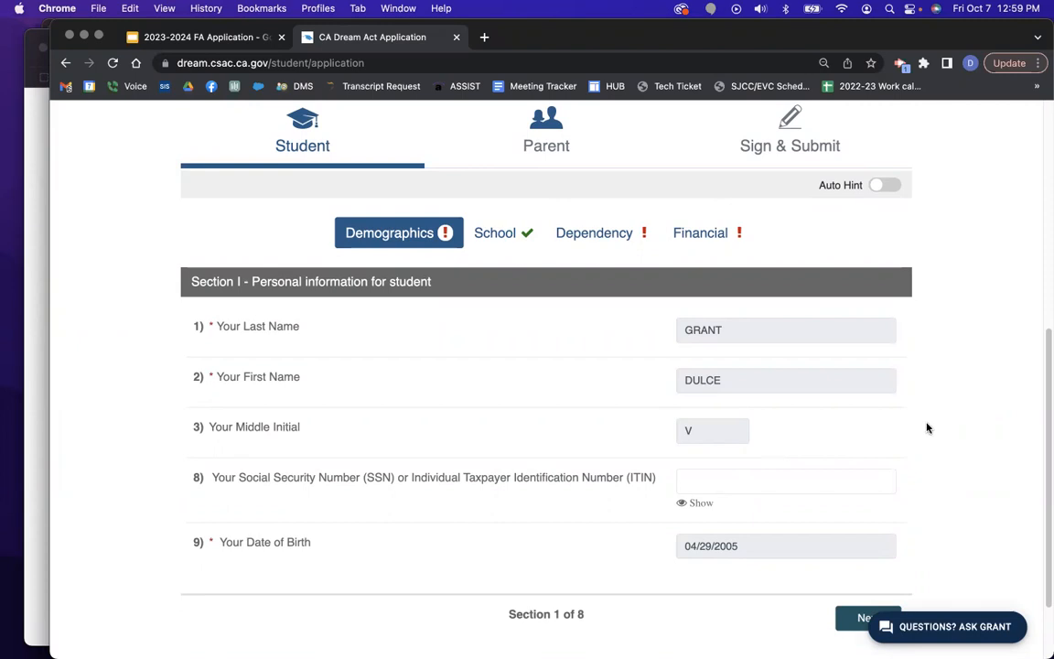
scroll(971, 430, down, 1)
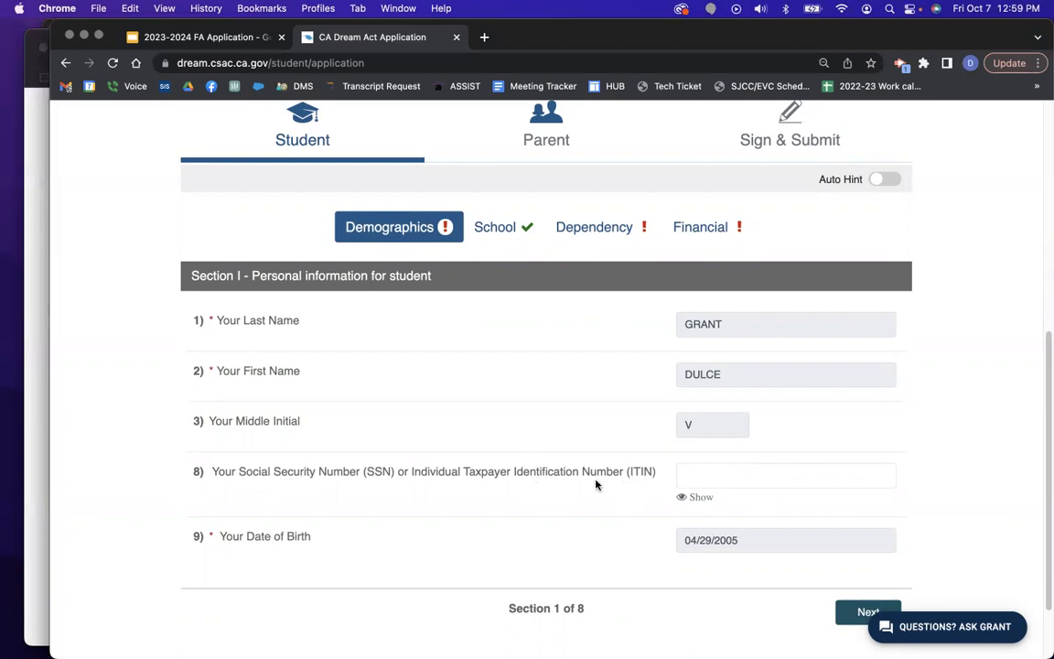
key(ctrl+Up)
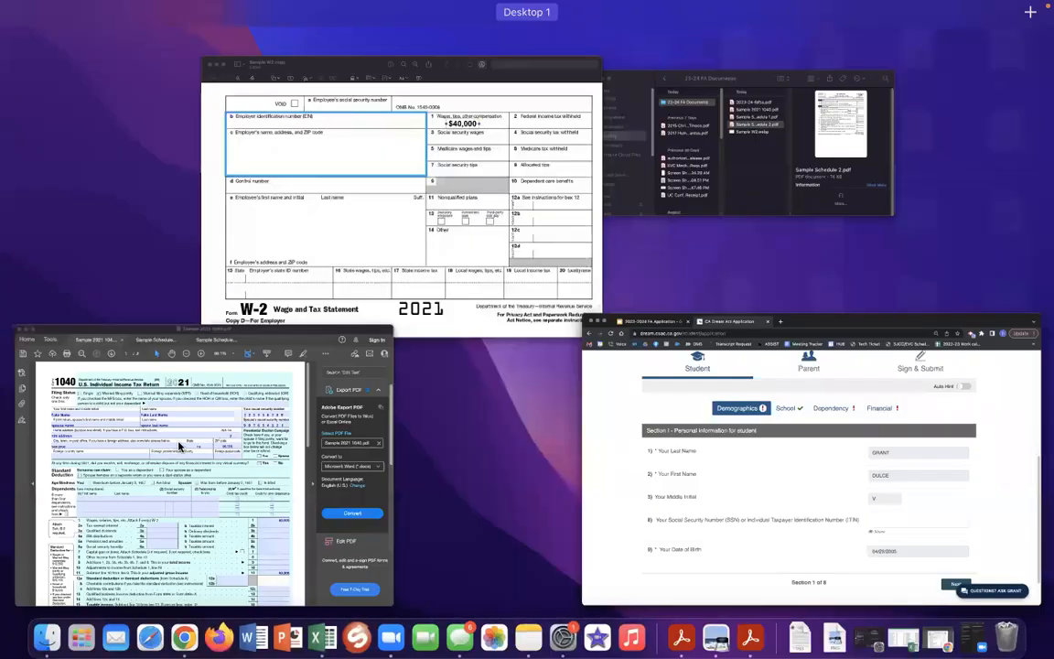
View Sample 2021 1040.pdf in Acrobat, then return to Section 1 in Chrome.
click(161, 402)
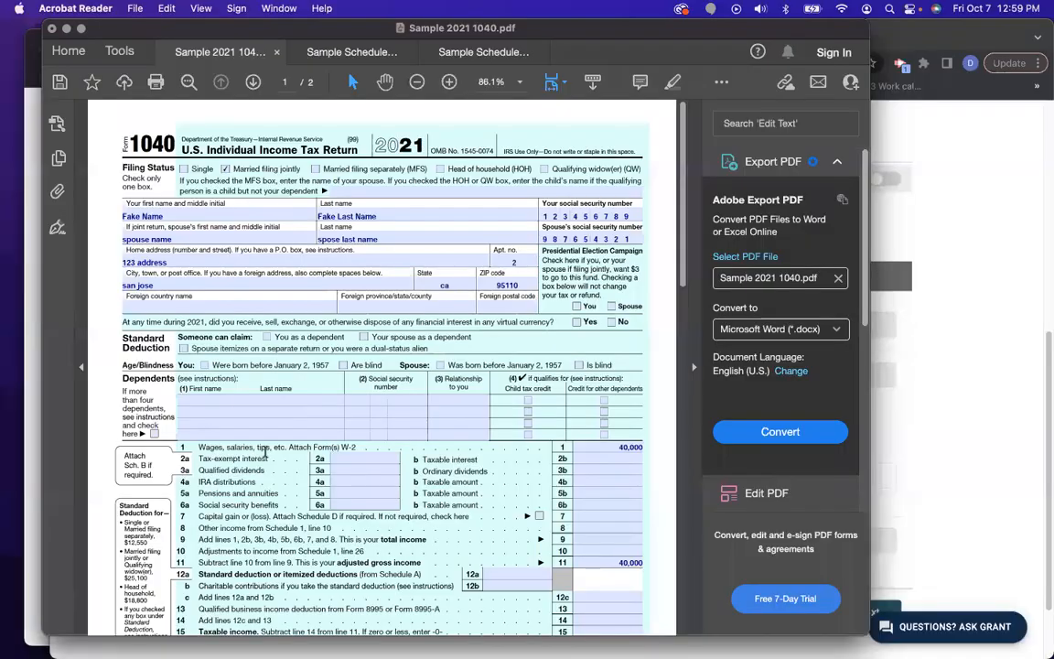
click(233, 402)
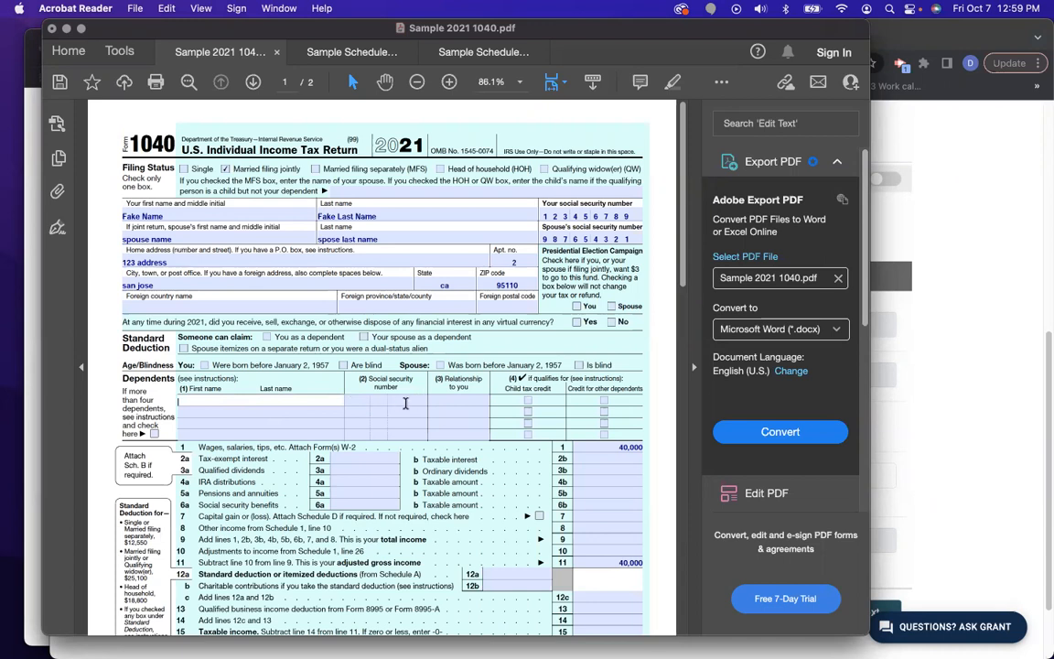
key(ctrl+Up)
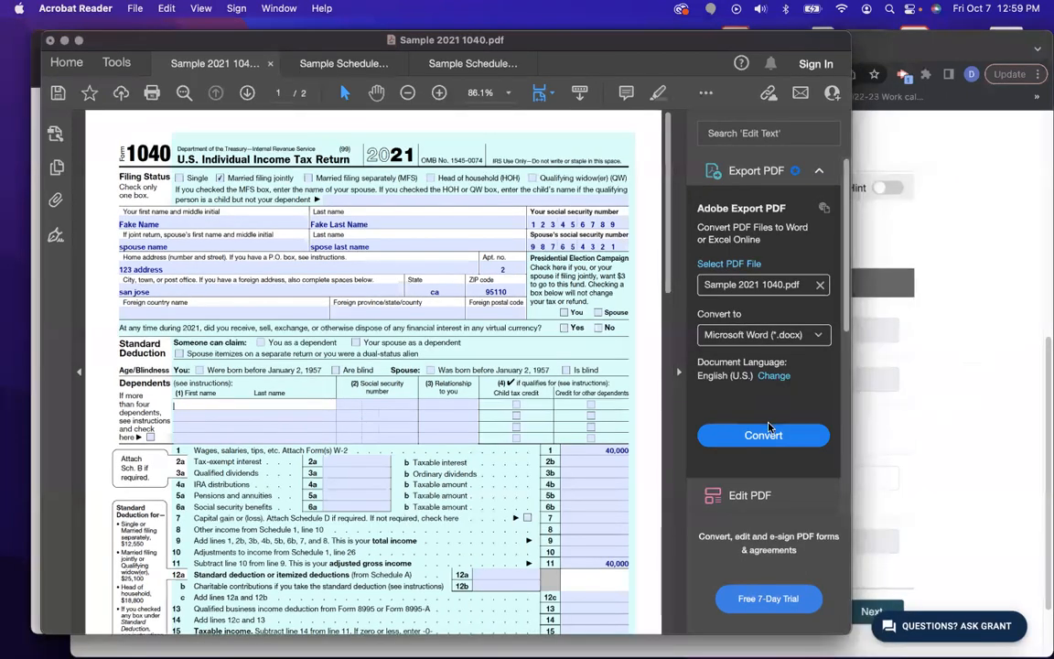
click(767, 500)
scroll(762, 461, down, 2)
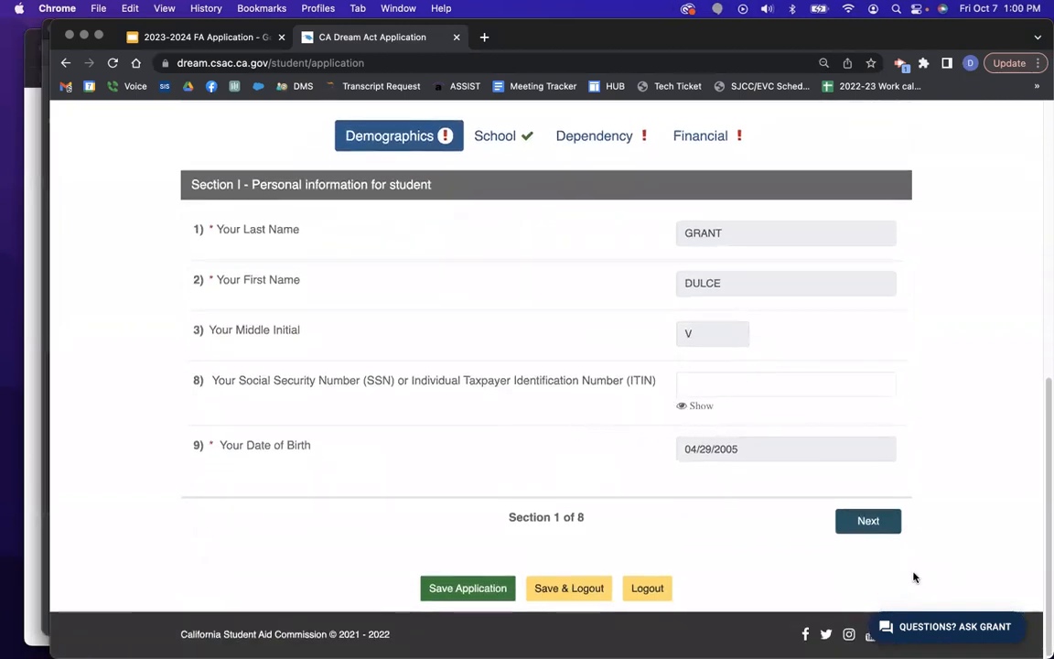
Set state of residence to CALIFORNIA, answer Yes to residing there before 2018, and continue.
click(876, 523)
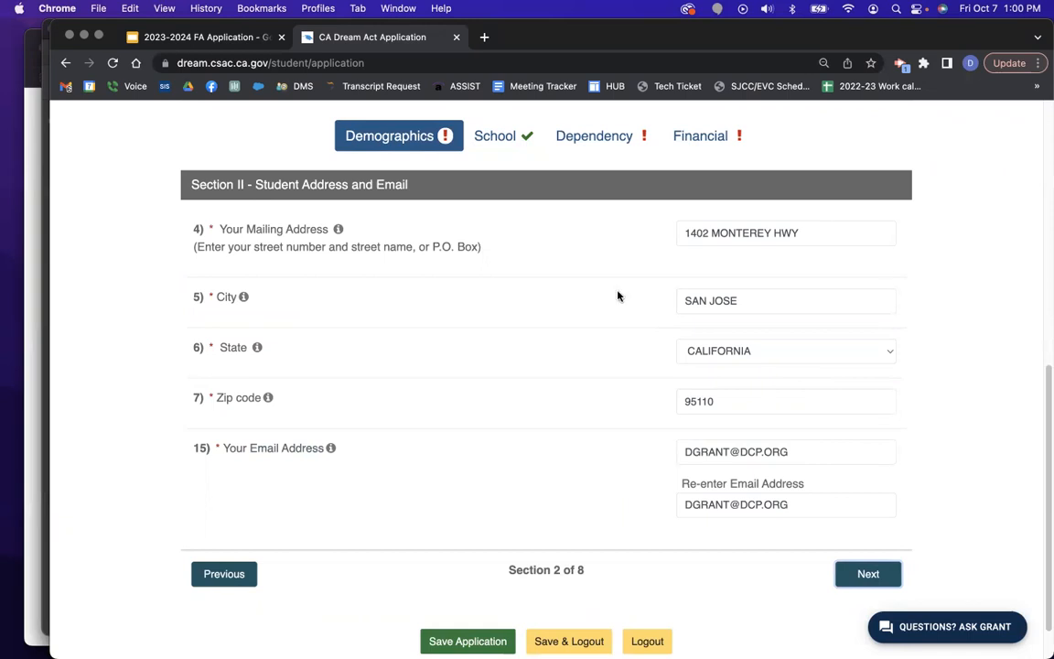
click(871, 577)
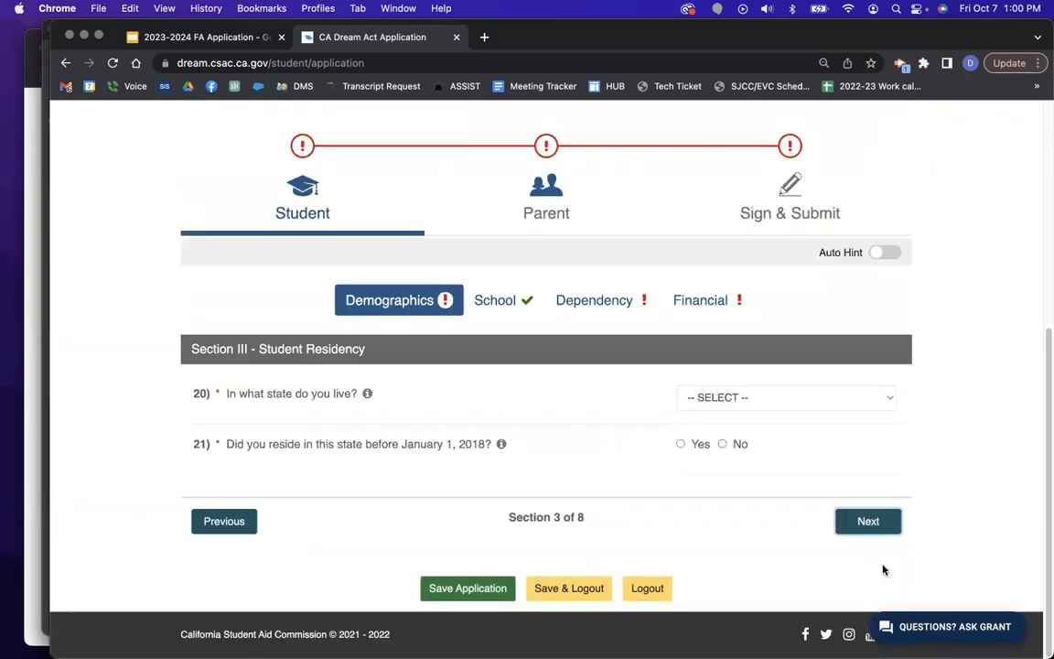
click(811, 401)
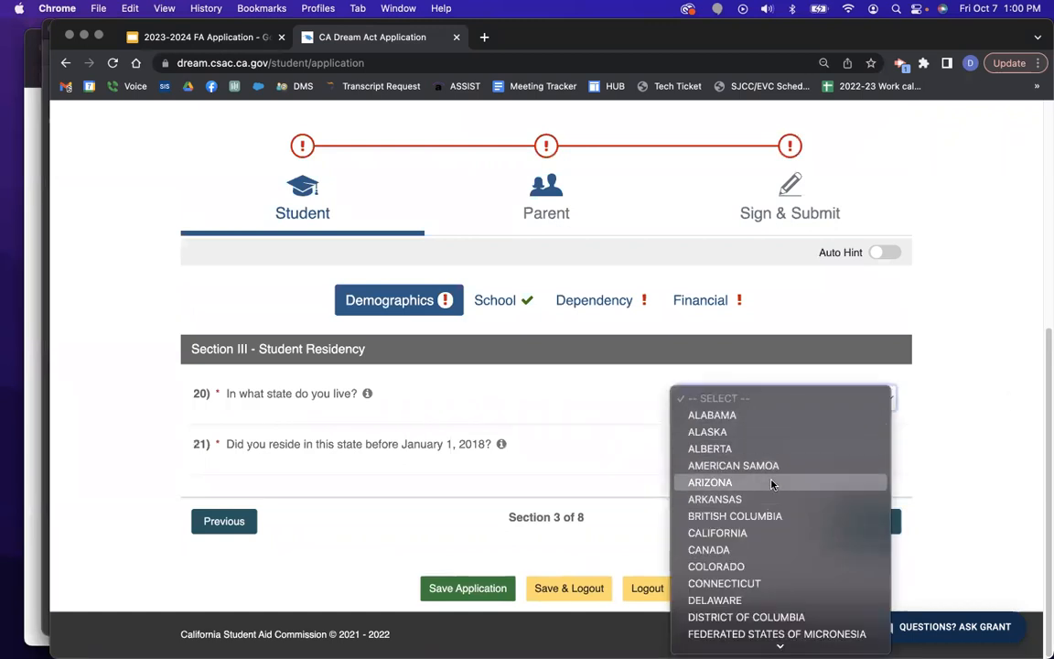
click(765, 534)
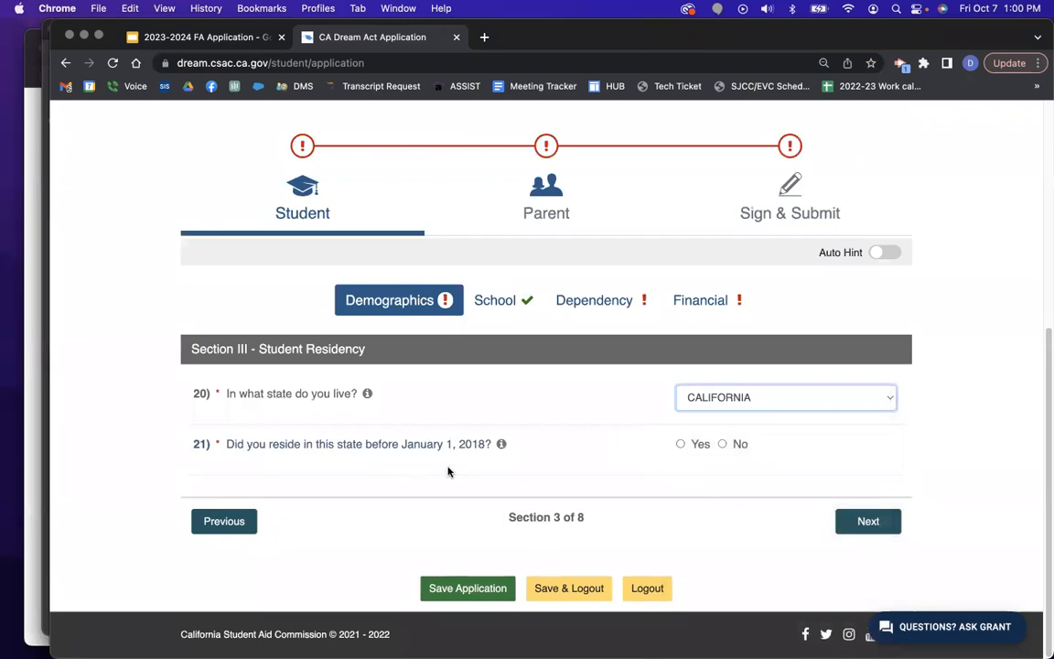
click(682, 446)
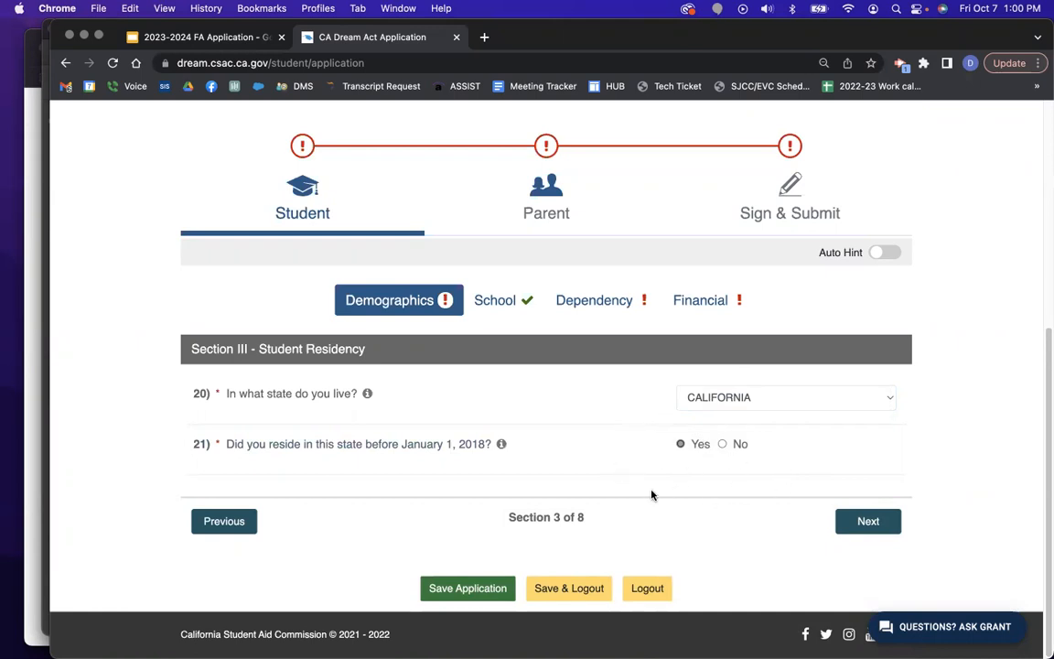
click(868, 523)
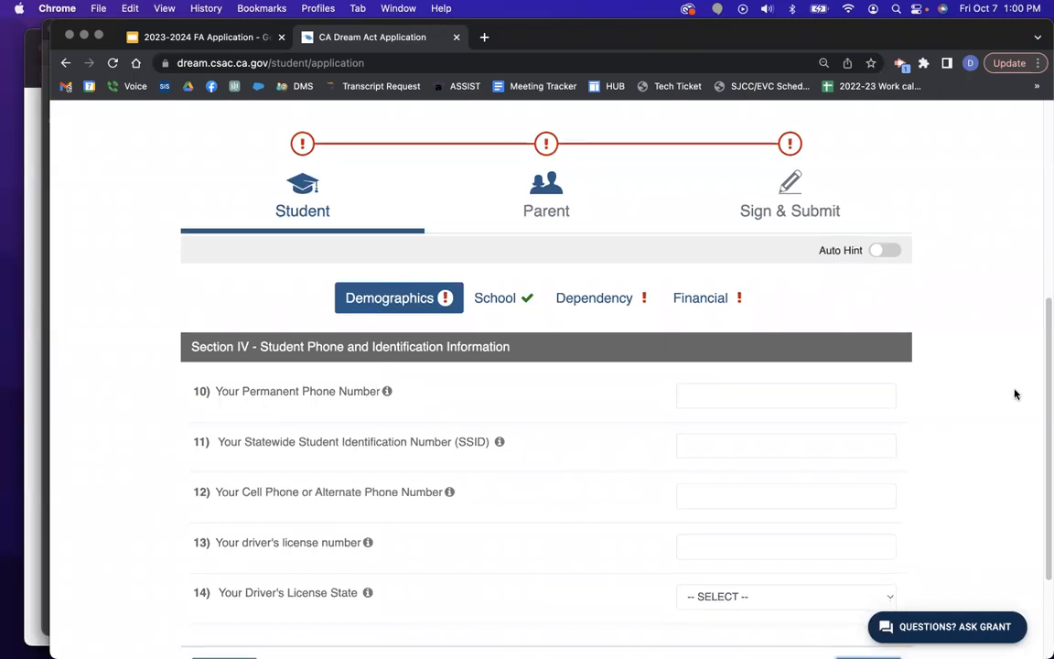
Enter the student's permanent phone number in the phone and identification section.
scroll(913, 359, down, 1)
click(745, 359)
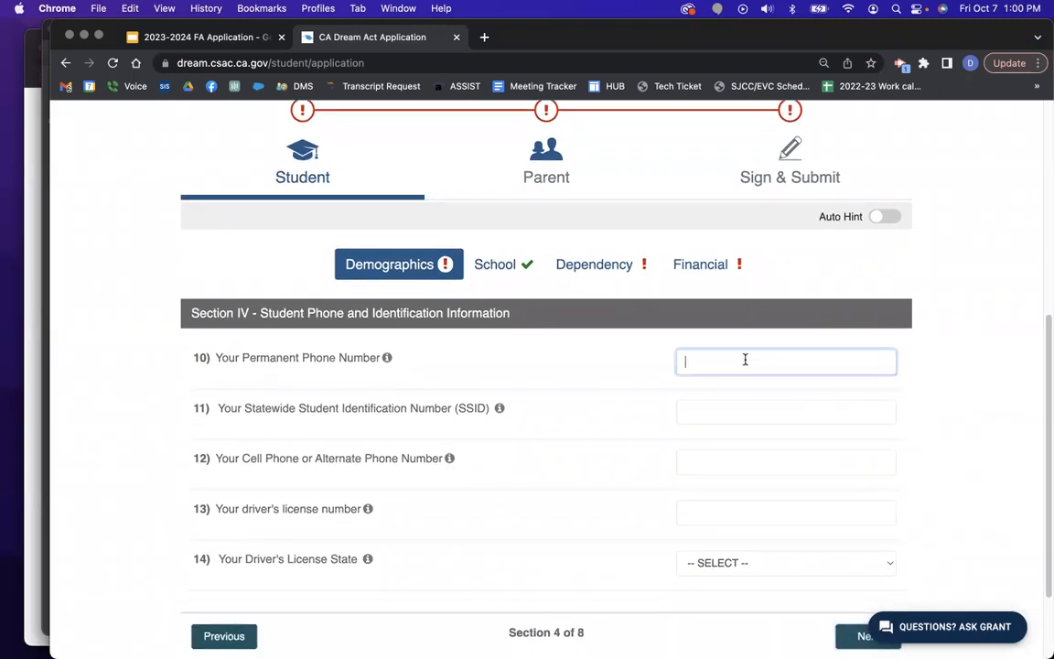
click(764, 408)
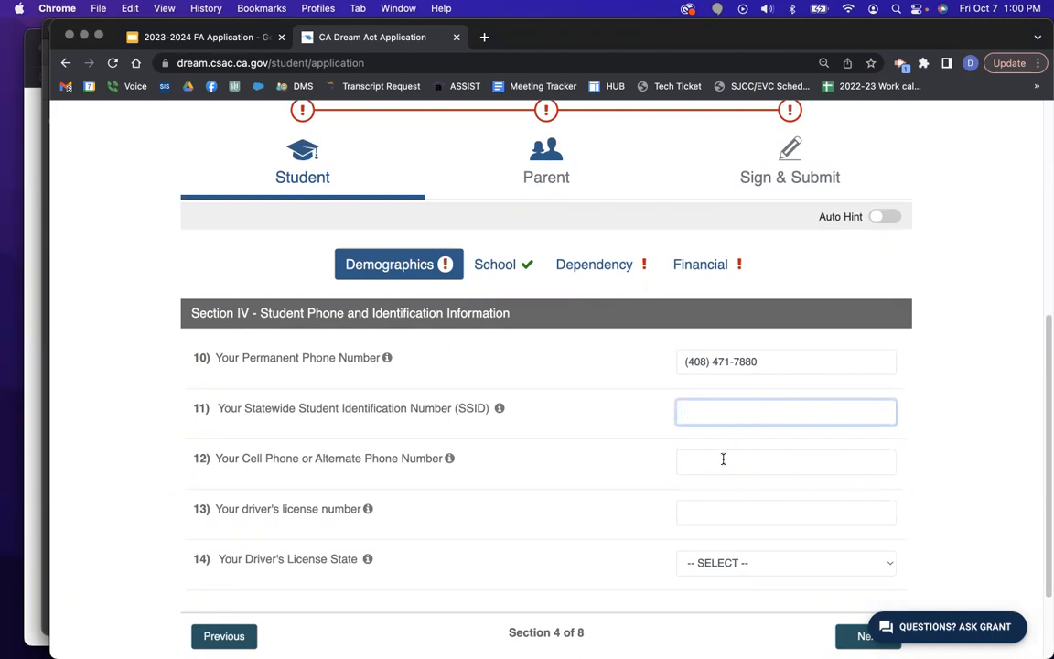
scroll(718, 480, down, 1)
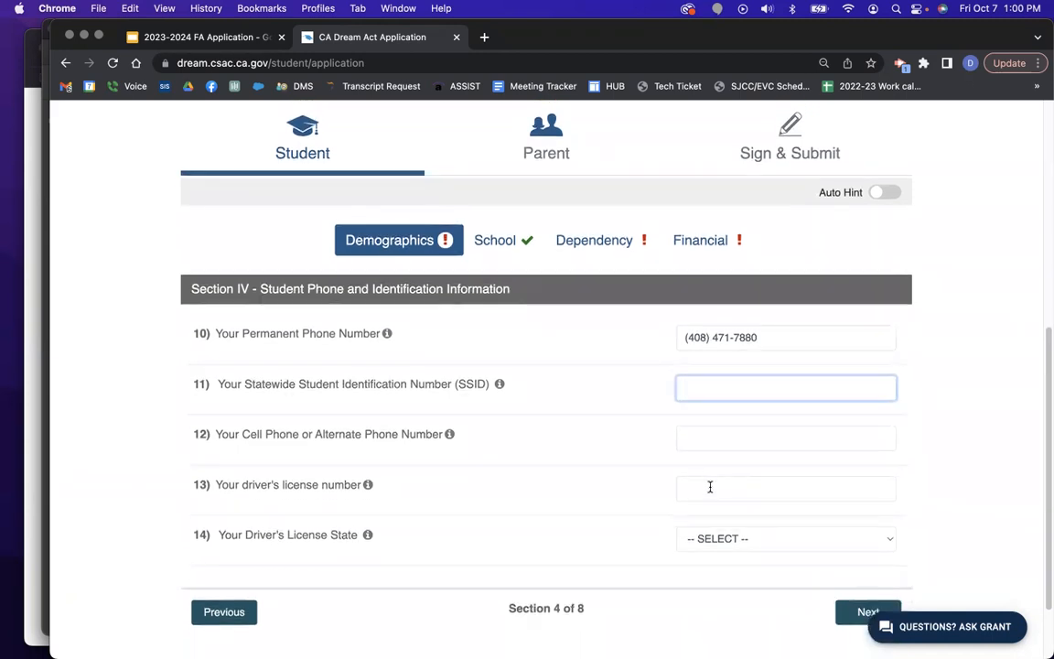
scroll(934, 536, down, 2)
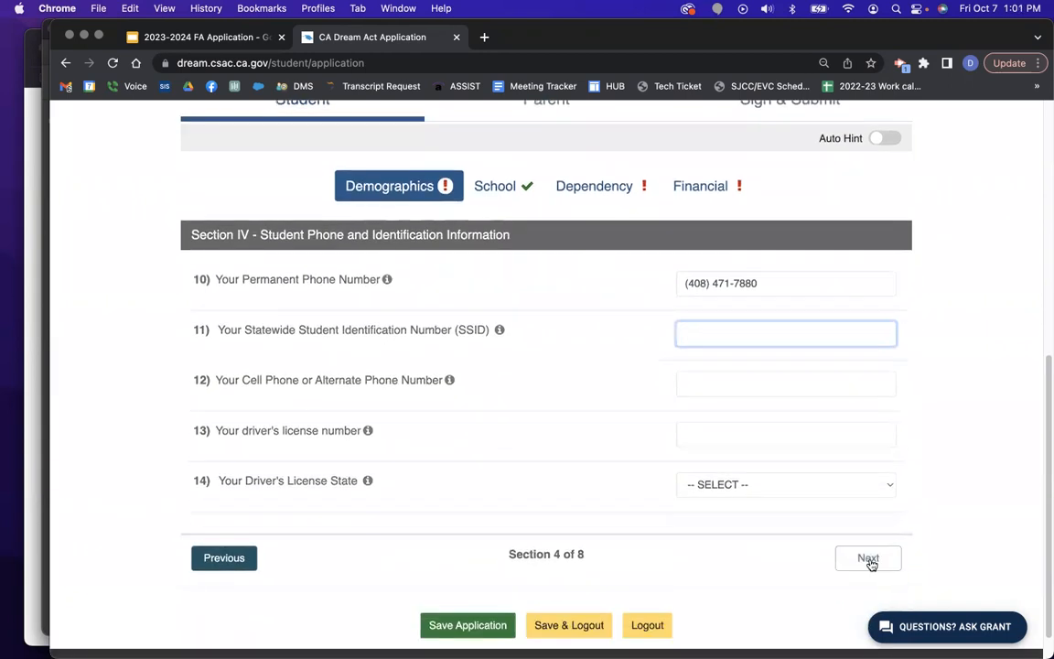
Set marital status to Single and advance to Student Eligibility.
click(870, 560)
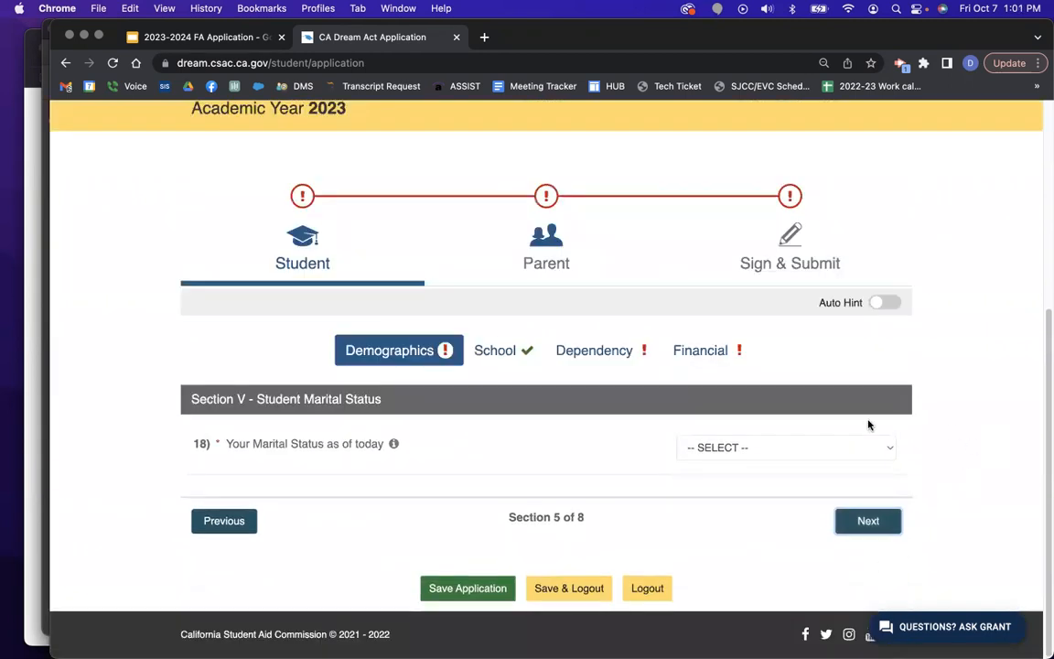
click(803, 448)
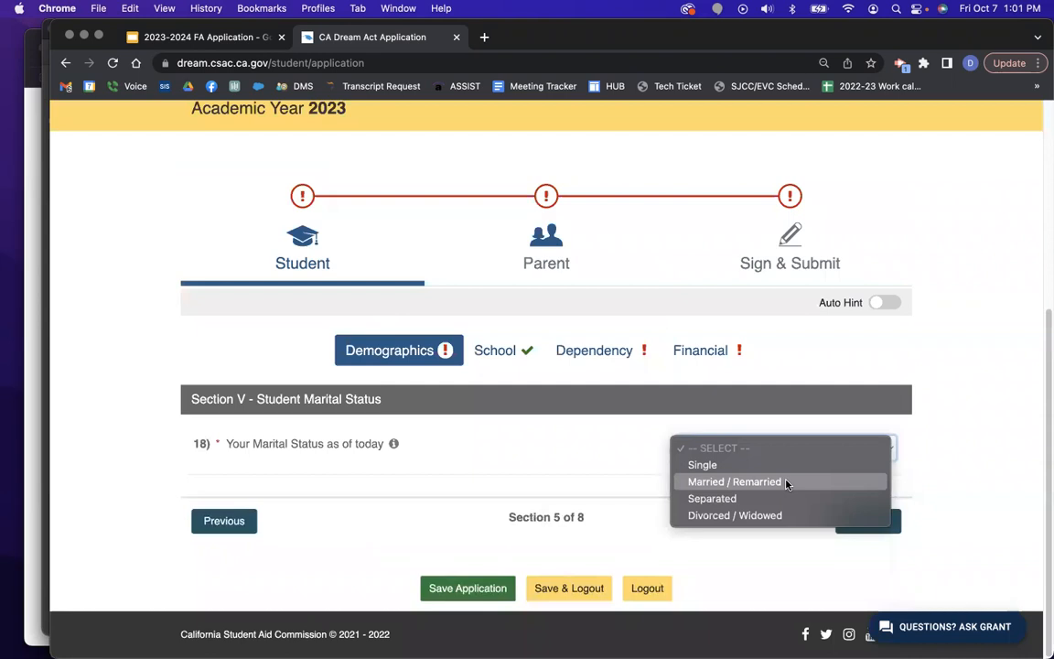
click(788, 467)
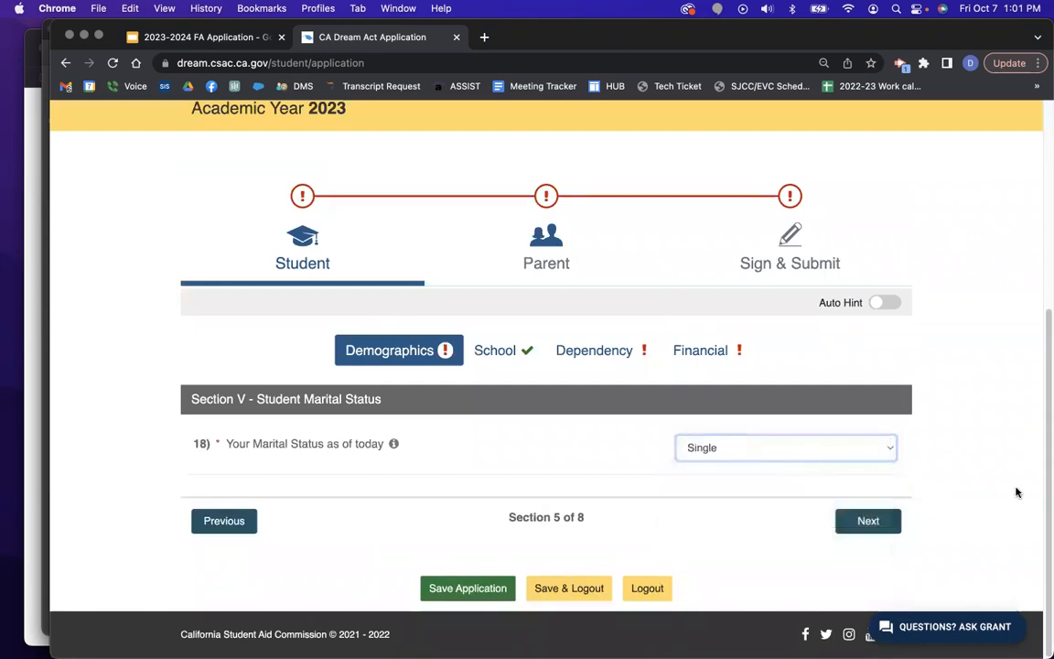
click(867, 527)
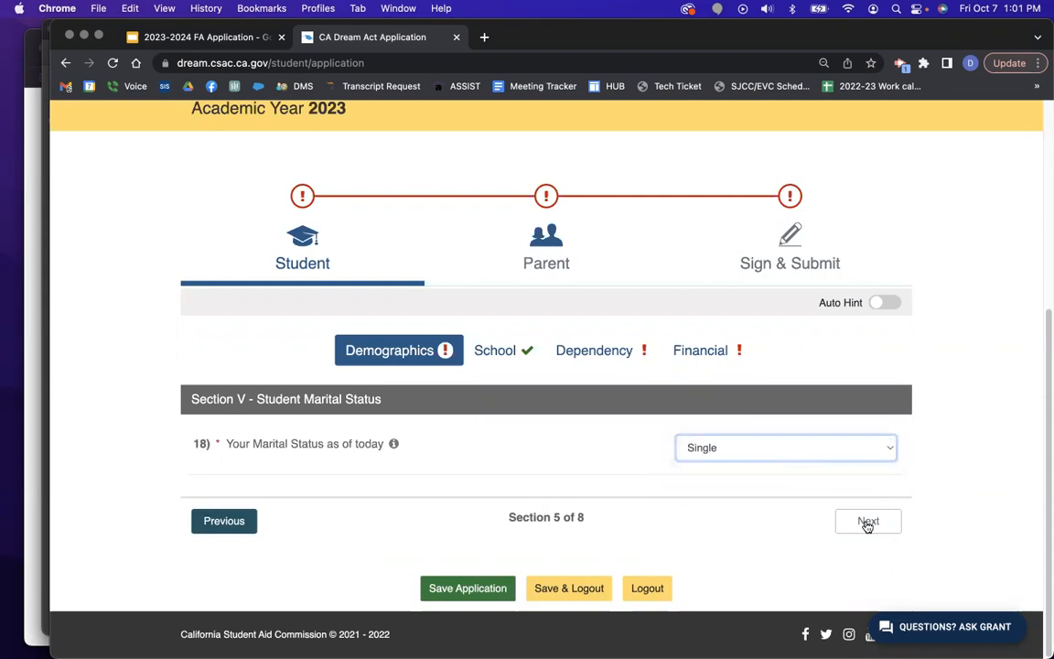
Choose 'I am not a citizen or an eligible noncitizen' as citizenship status and advance to Section VII.
click(820, 450)
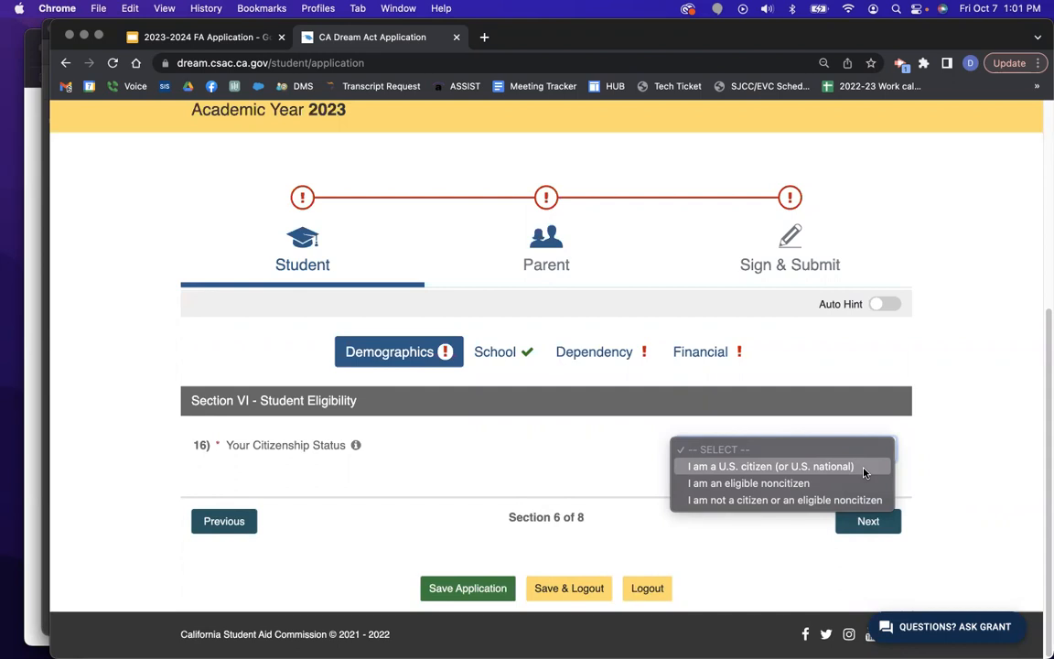
click(817, 502)
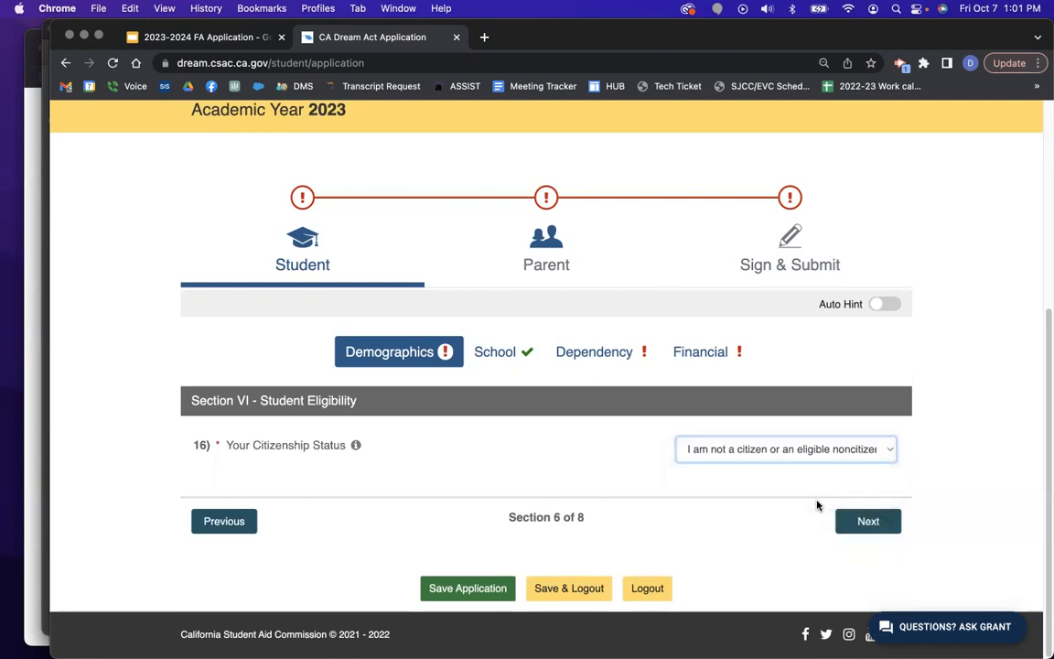
click(869, 521)
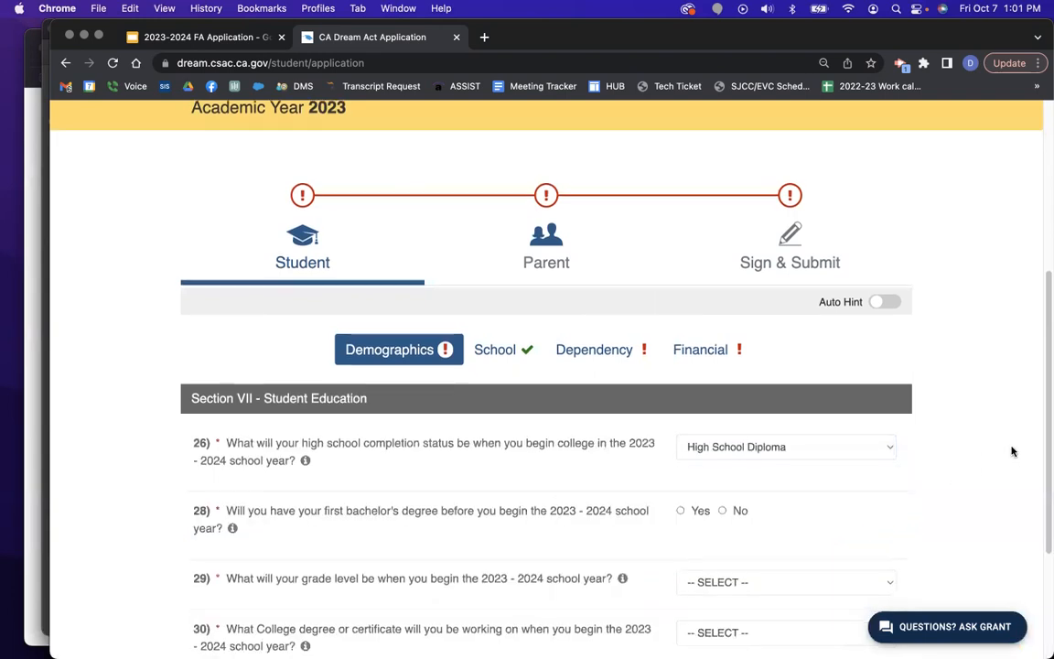
Answer No to a prior bachelor's degree and set grade level to 2nd yr./sophomore.
scroll(1012, 448, down, 2)
scroll(1013, 451, down, 3)
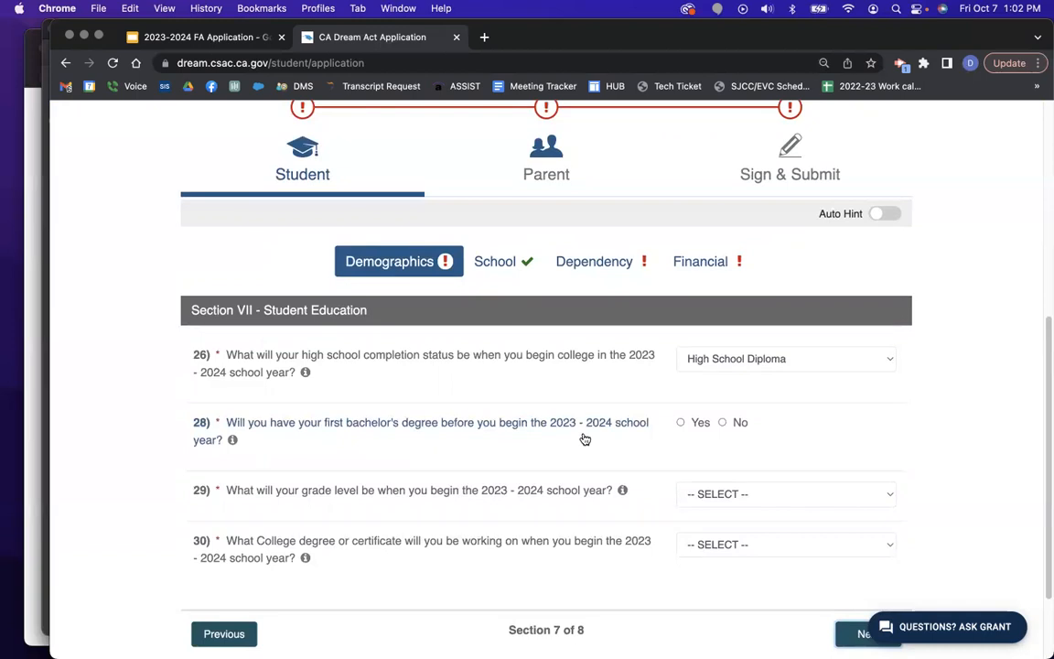
click(722, 422)
scroll(1023, 440, down, 2)
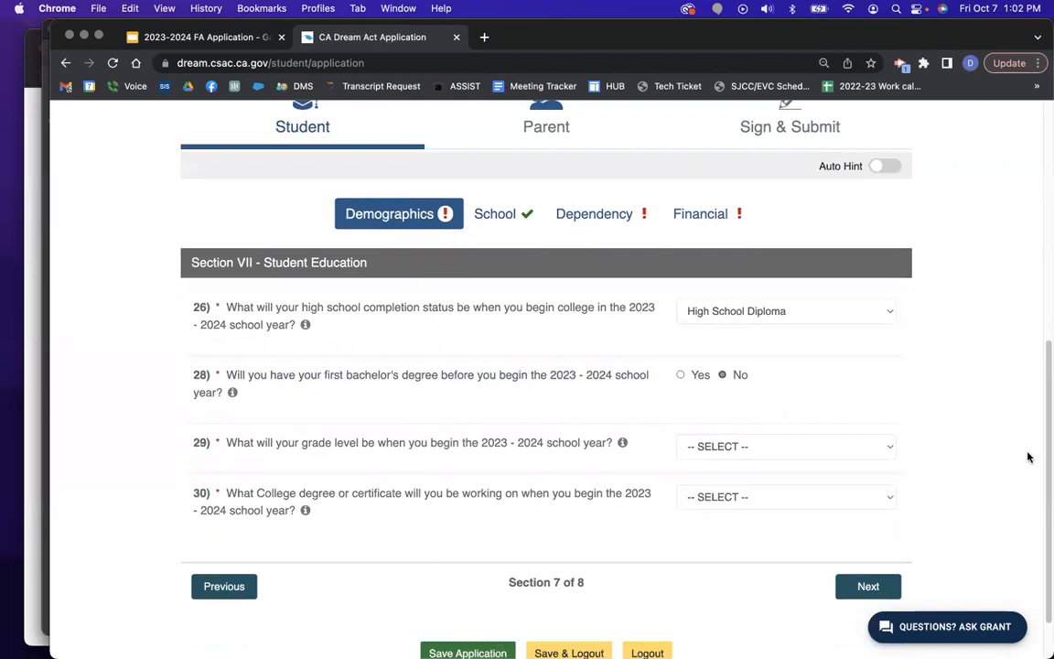
click(830, 457)
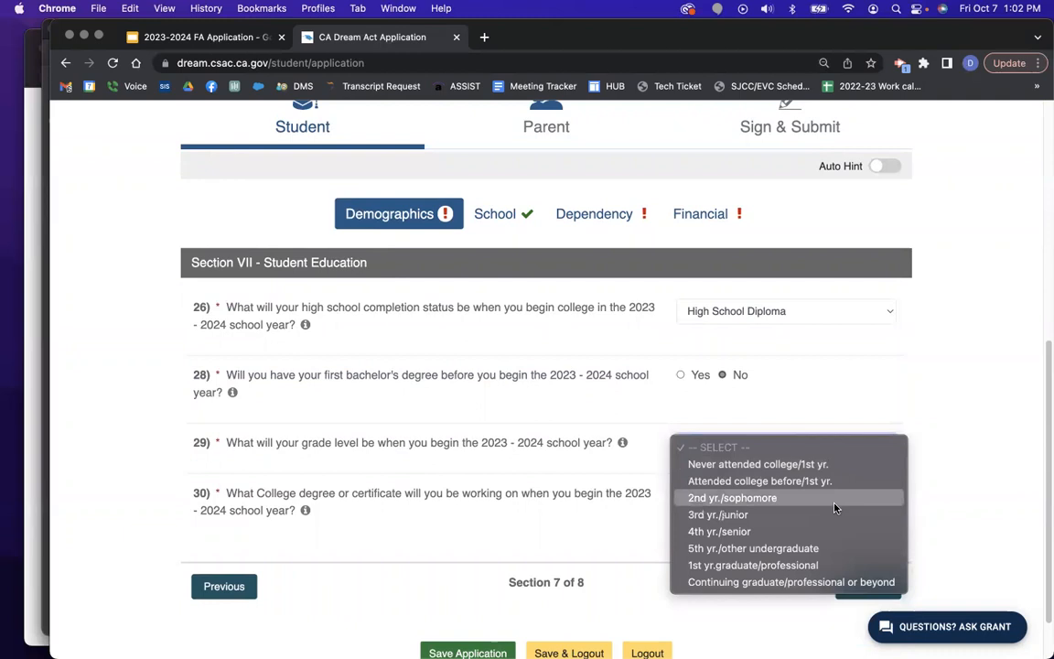
click(835, 502)
click(860, 446)
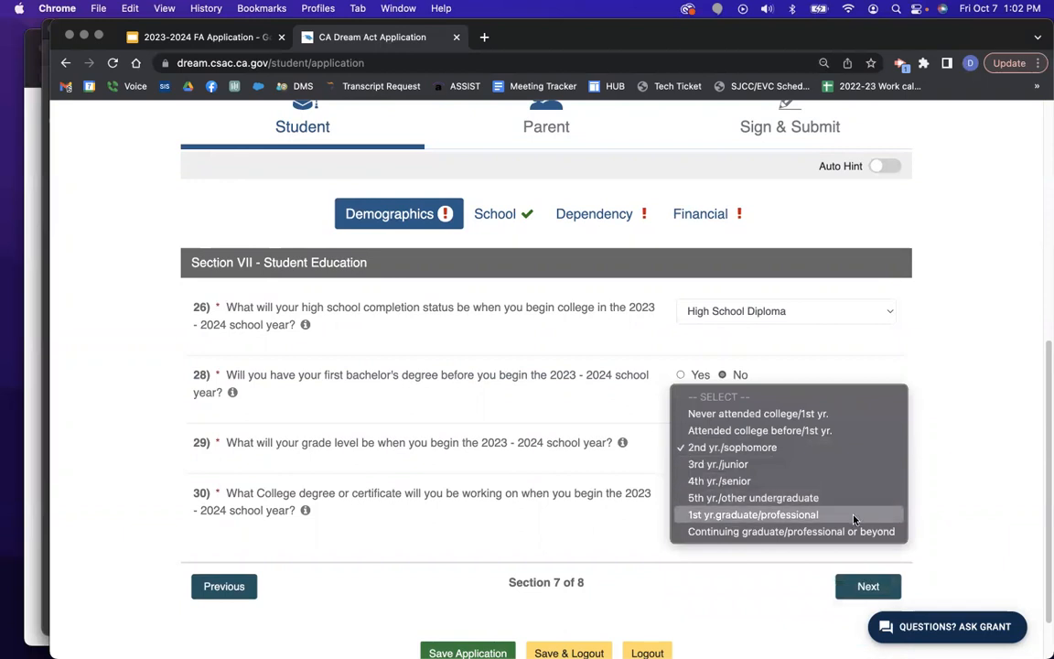
click(1018, 412)
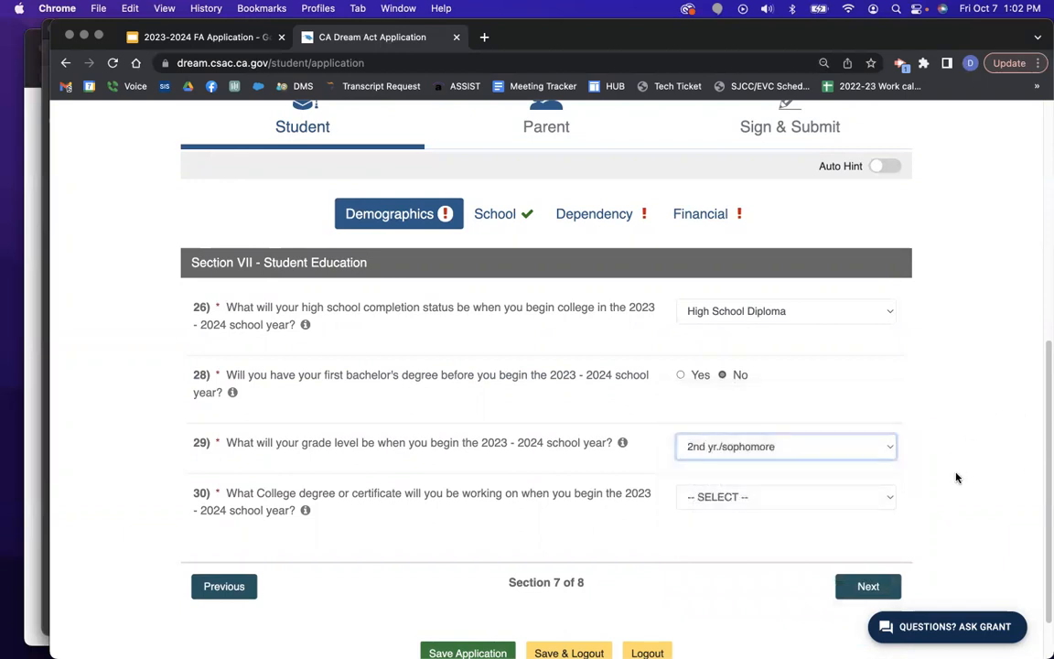
Set the degree goal to 1st Bachelor degree and advance to Section 8.
click(869, 498)
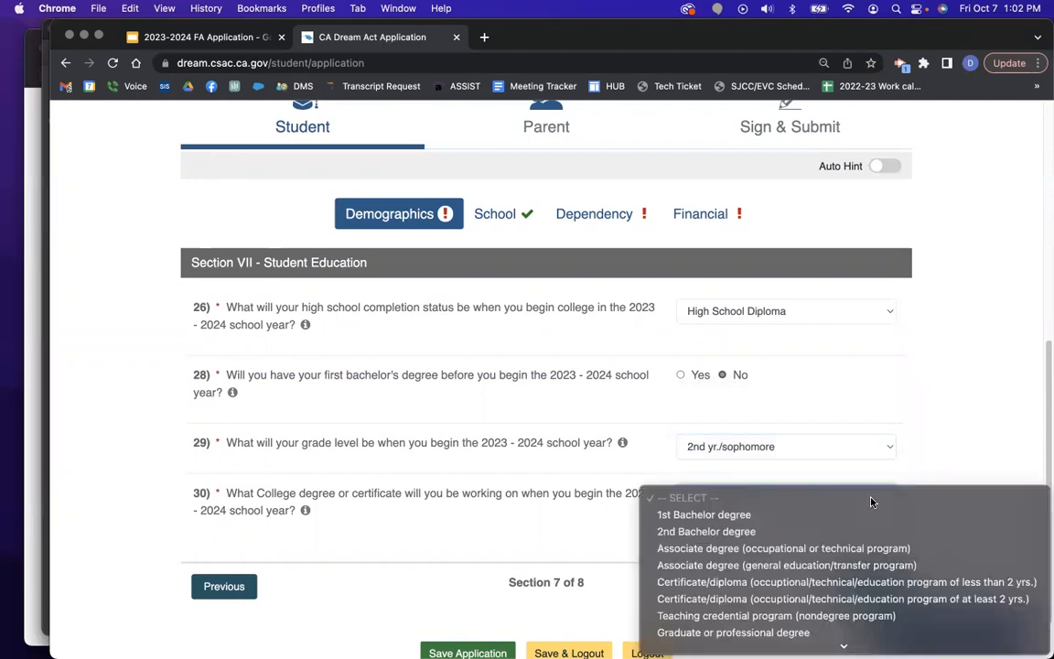
click(864, 519)
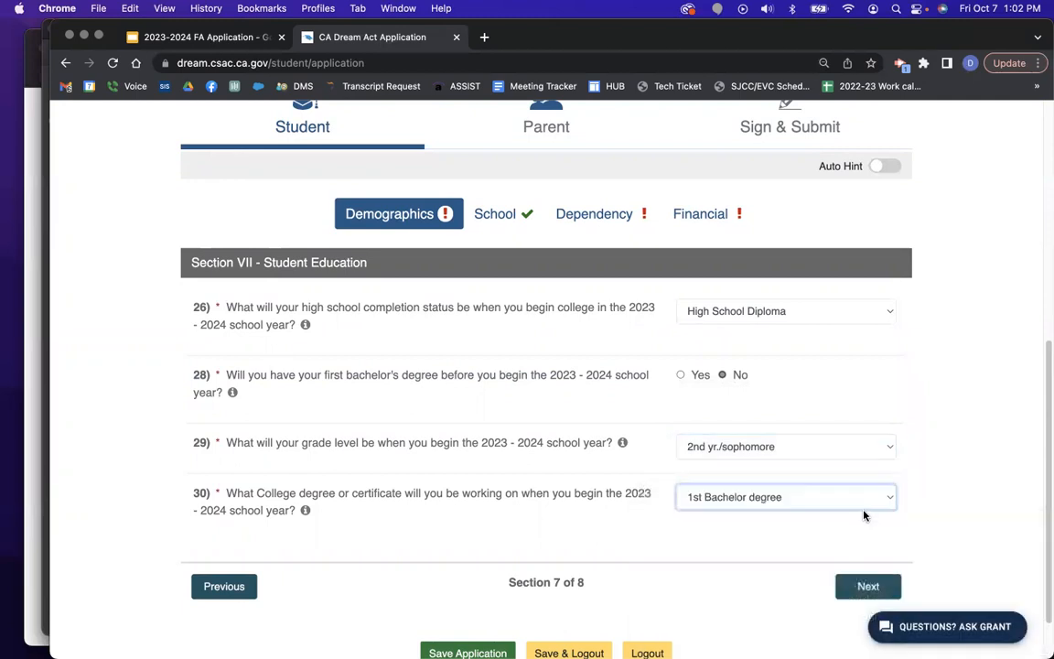
click(865, 499)
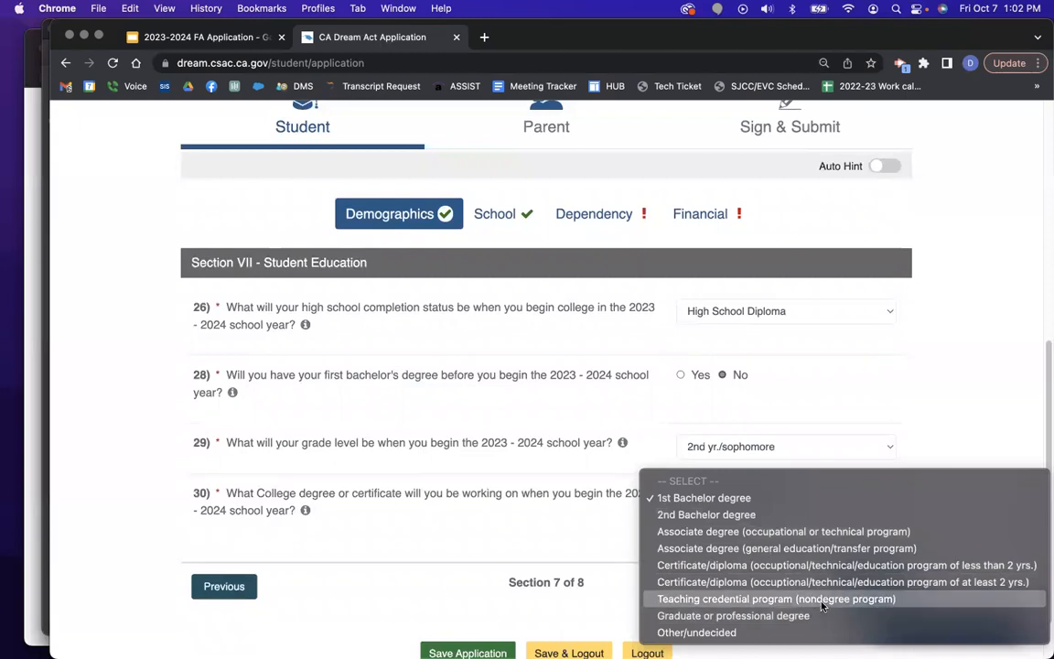
click(801, 499)
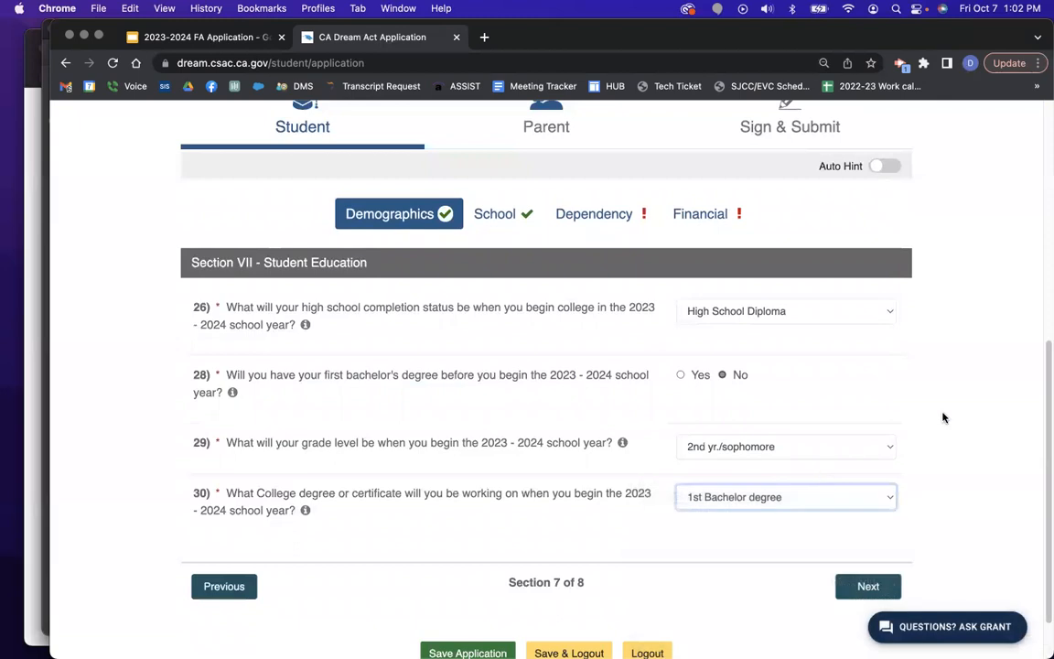
click(876, 587)
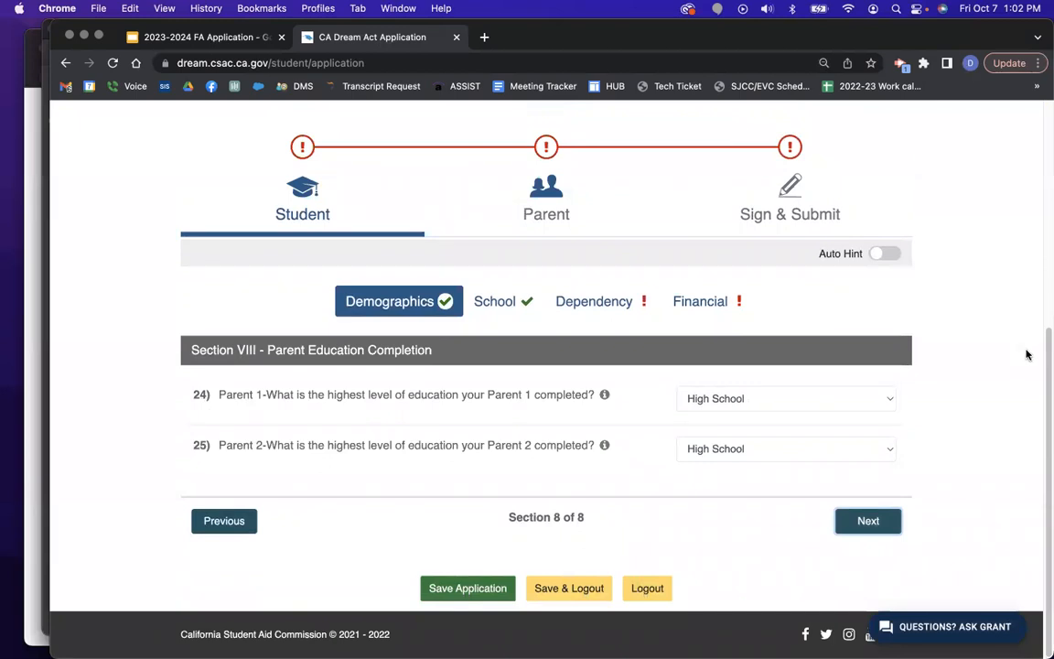
Continue past Section VIII and the High School search page to Selected Colleges and Housing Plans.
click(884, 527)
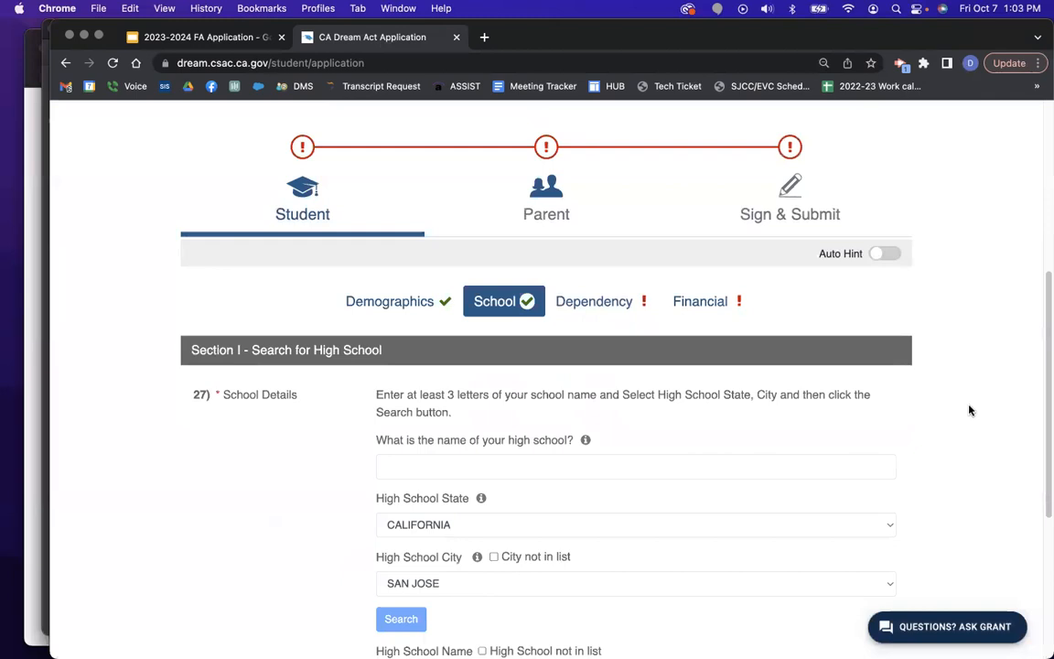
scroll(989, 403, down, 1)
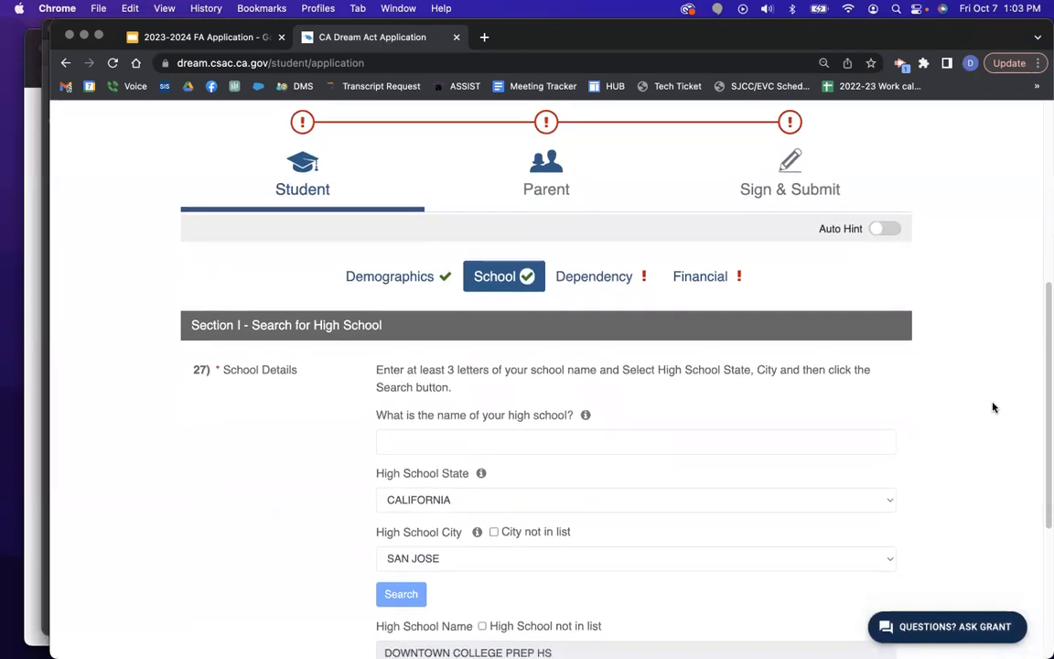
scroll(995, 405, down, 3)
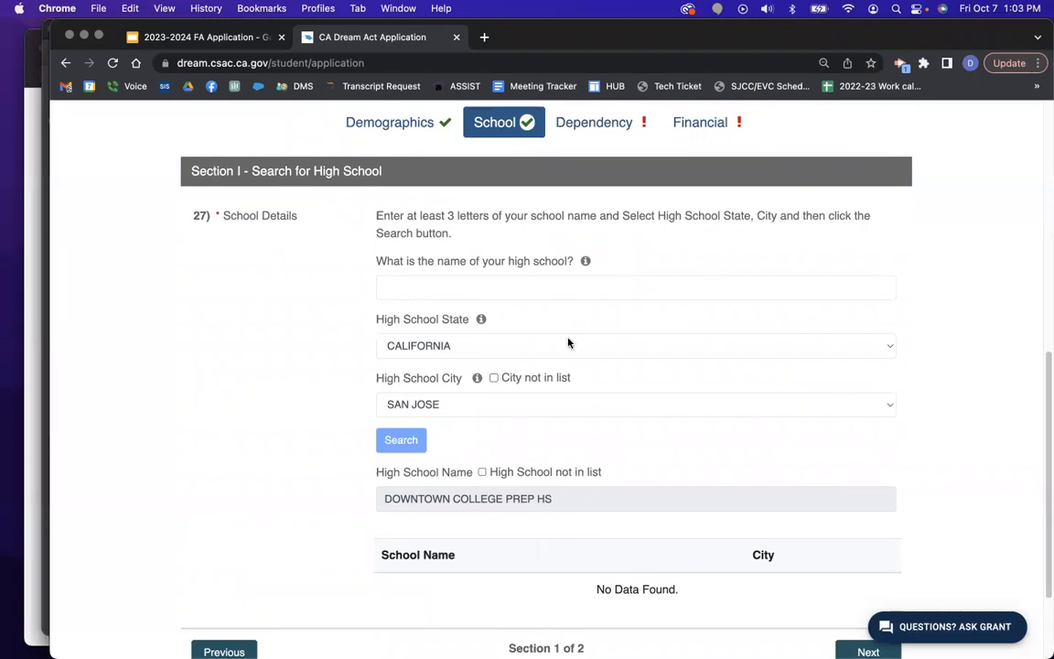
scroll(957, 429, down, 3)
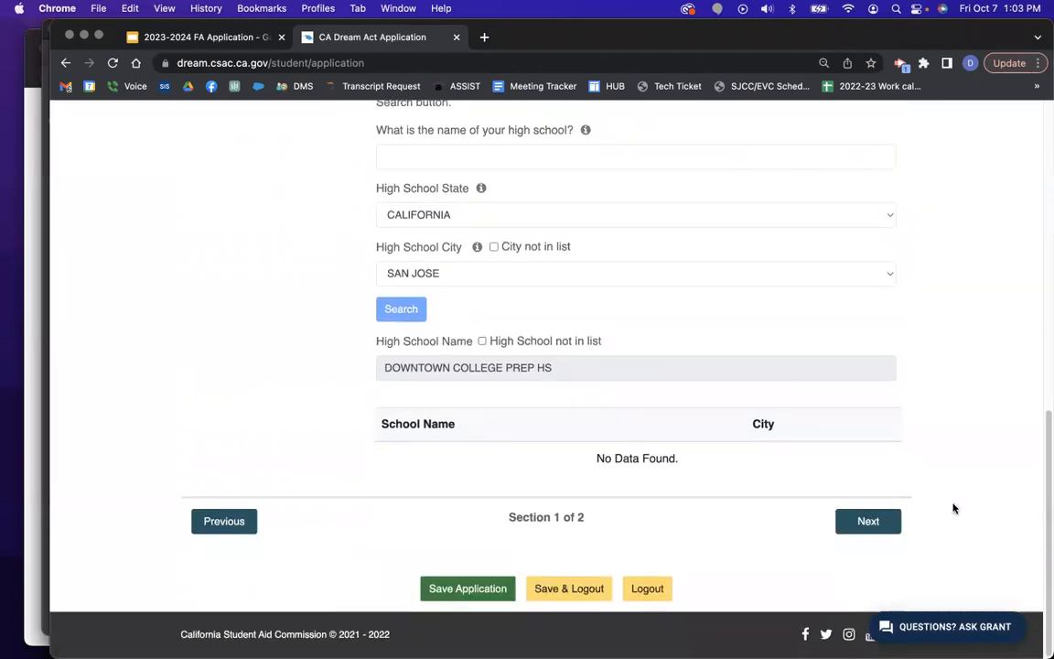
click(884, 528)
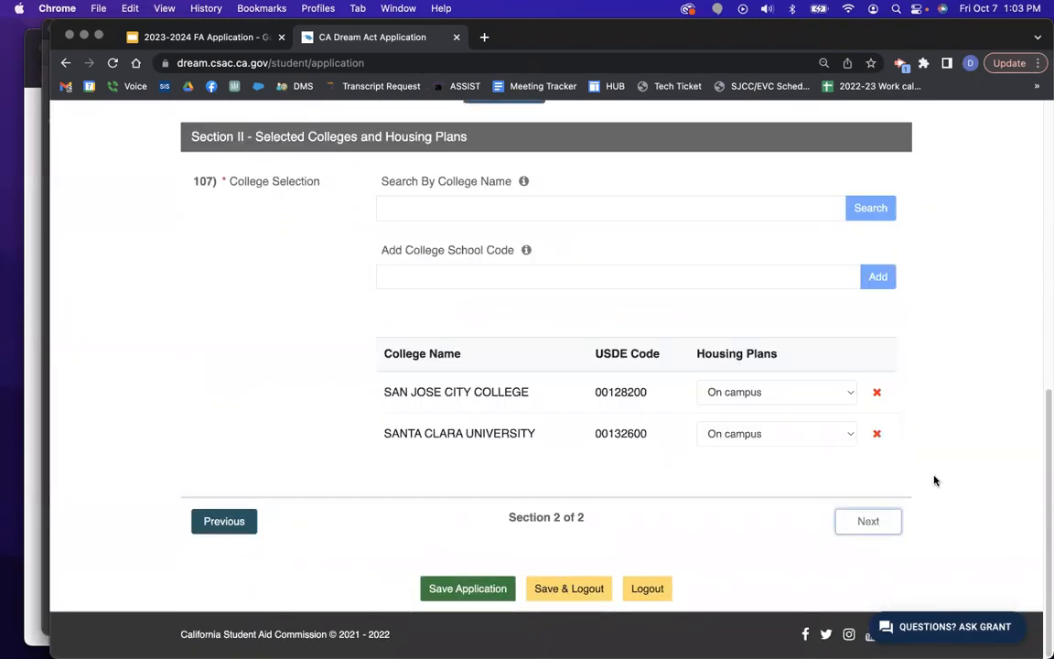
Search for 'SAN JOSE STATE' and add SAN JOSE STATE UNIV to the selected colleges.
scroll(1013, 372, up, 1)
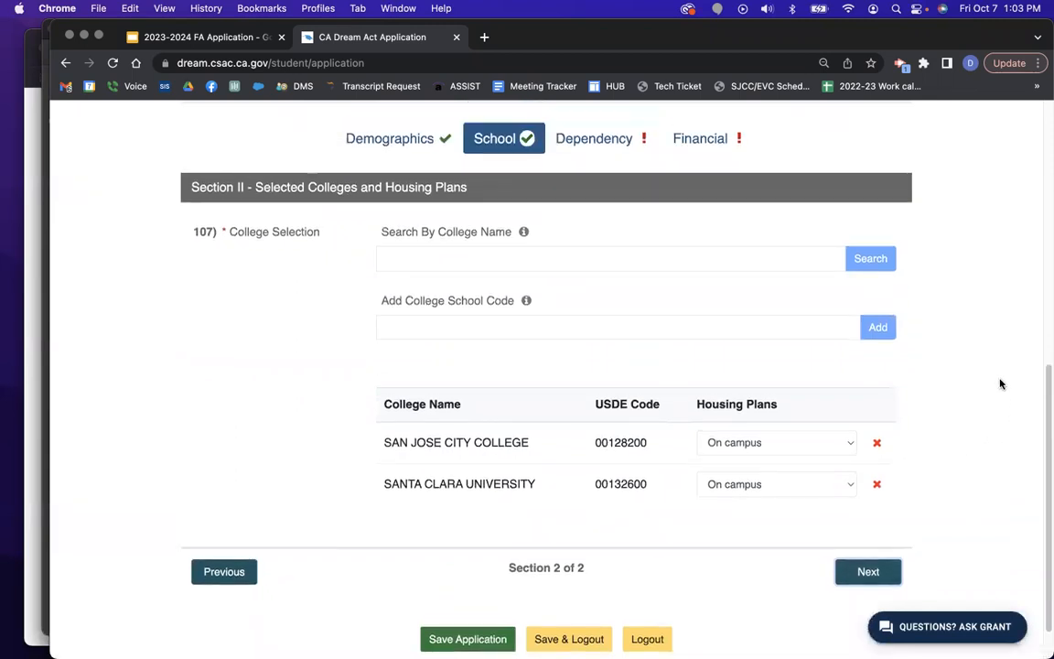
click(505, 252)
text(SAN JOSE)
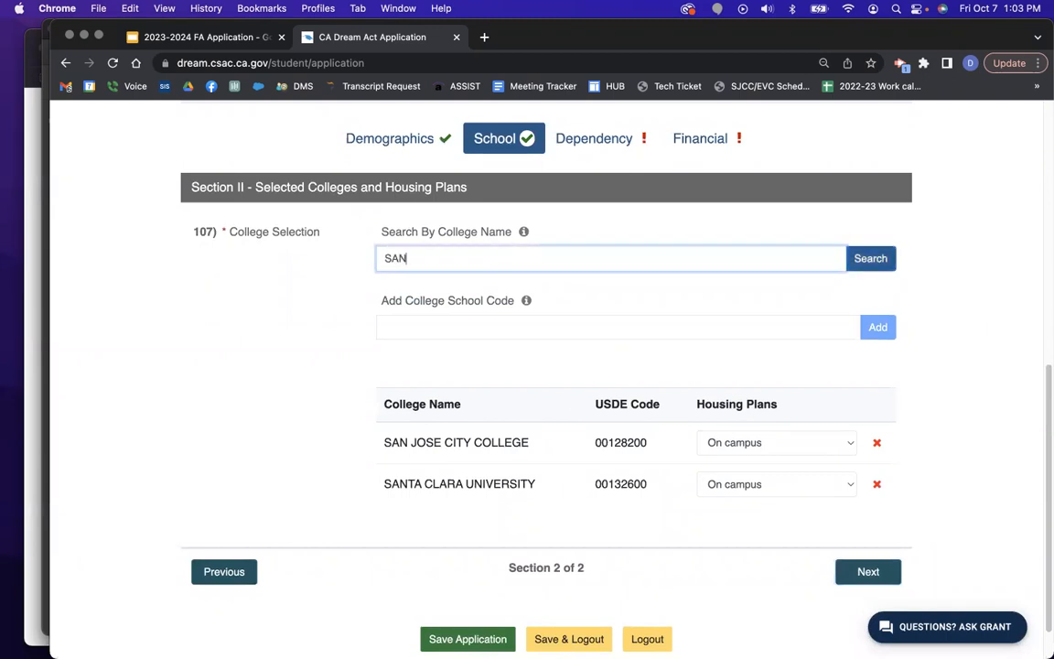
text( STATE)
click(879, 259)
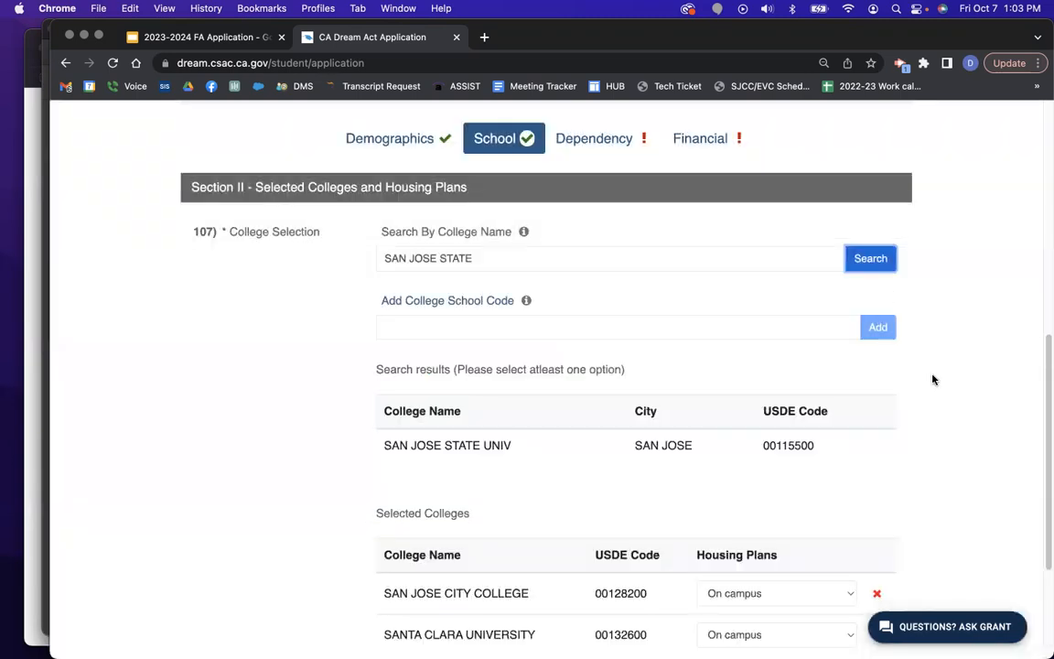
scroll(952, 422, down, 1)
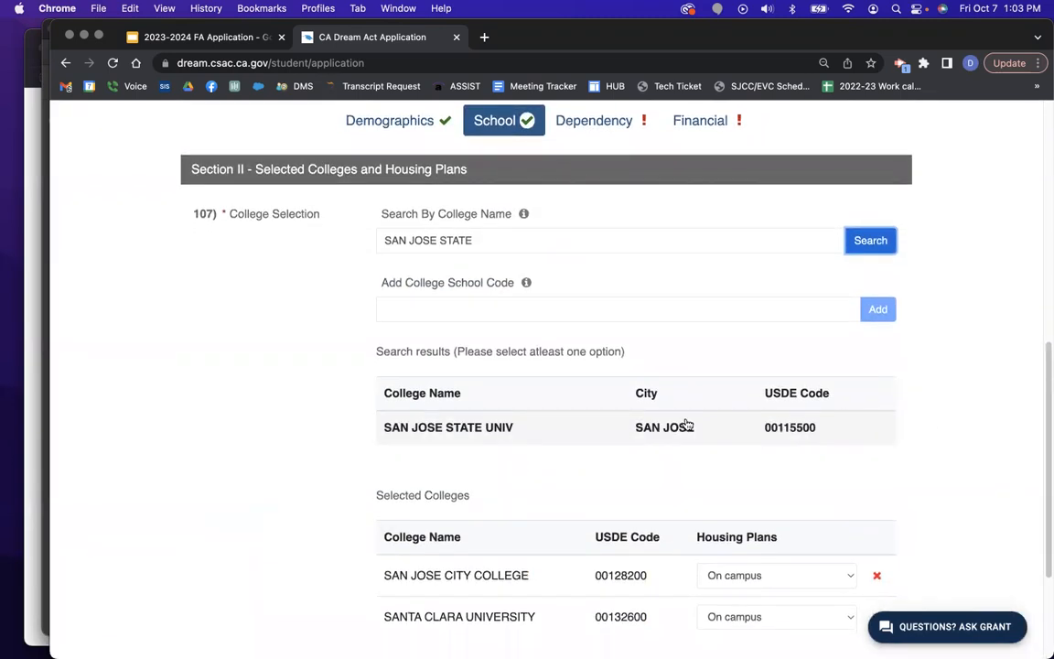
click(525, 436)
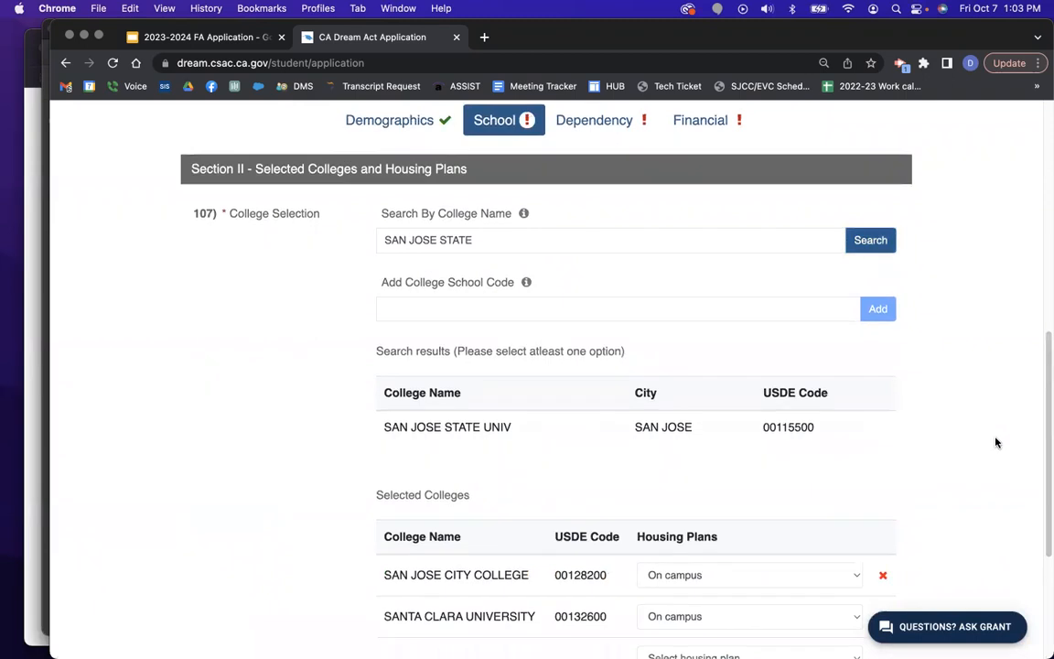
Set San Jose State housing to On campus and San Jose City College to Off campus, then continue.
scroll(993, 437, down, 5)
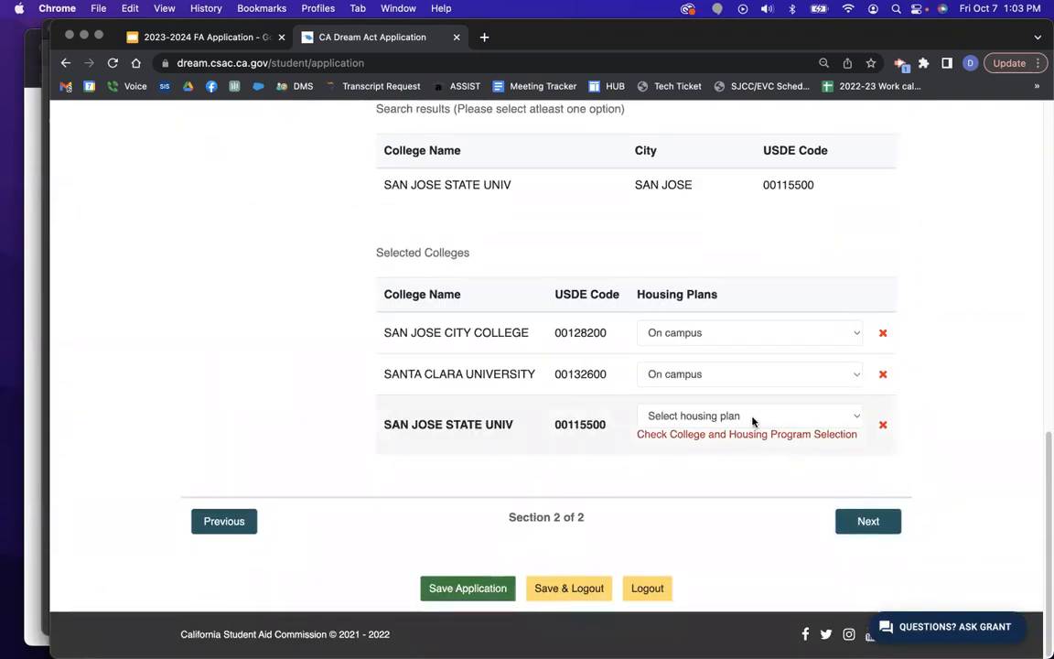
click(746, 419)
click(718, 436)
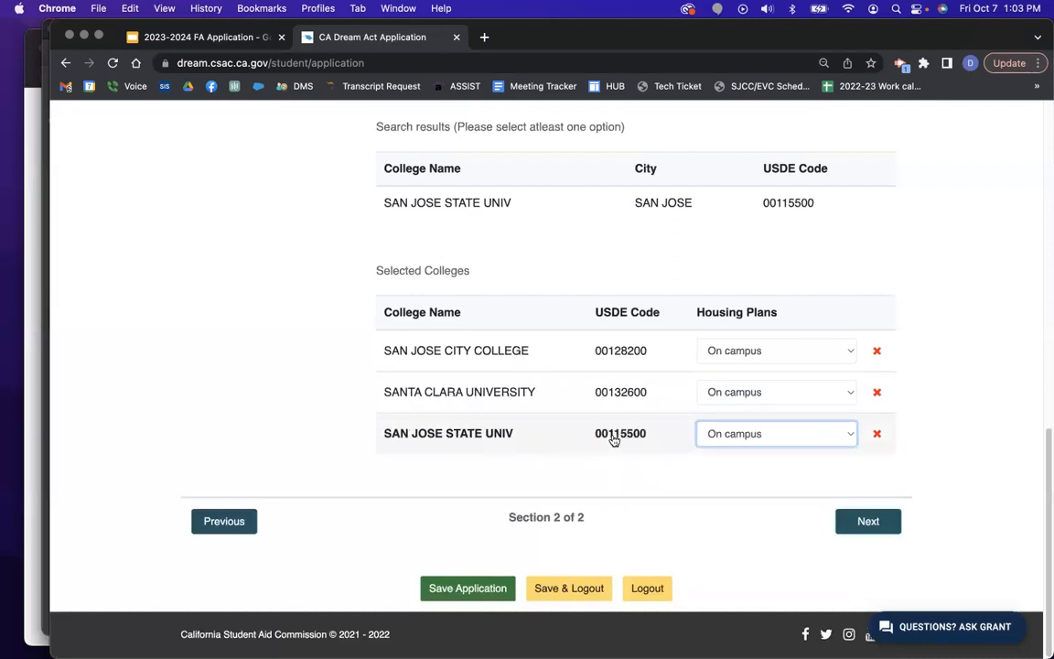
click(762, 443)
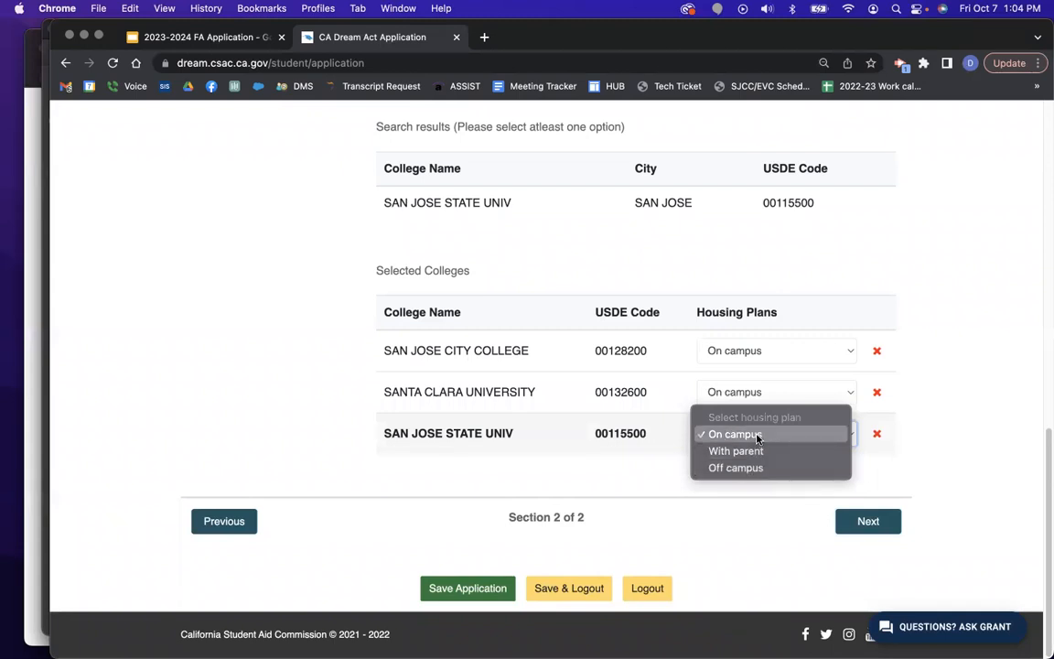
click(758, 434)
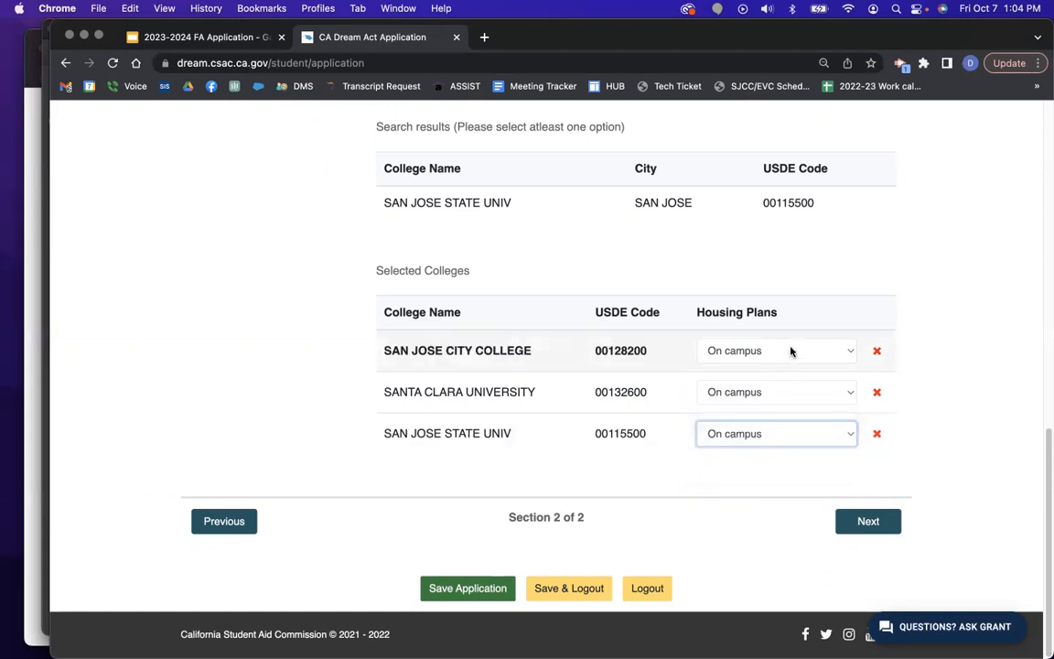
click(790, 351)
click(790, 385)
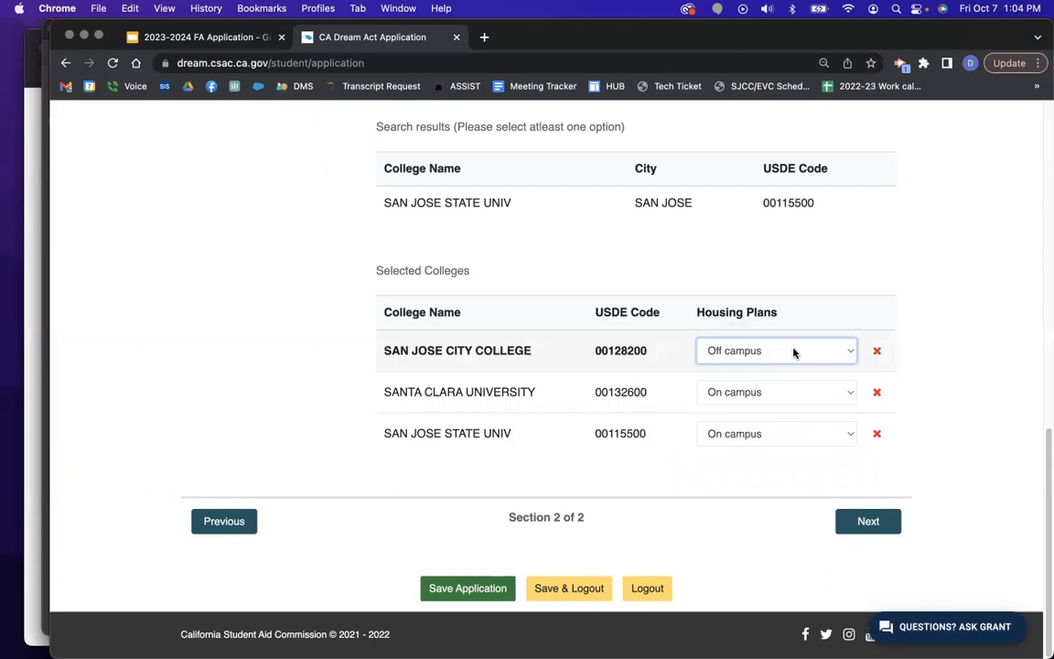
click(874, 528)
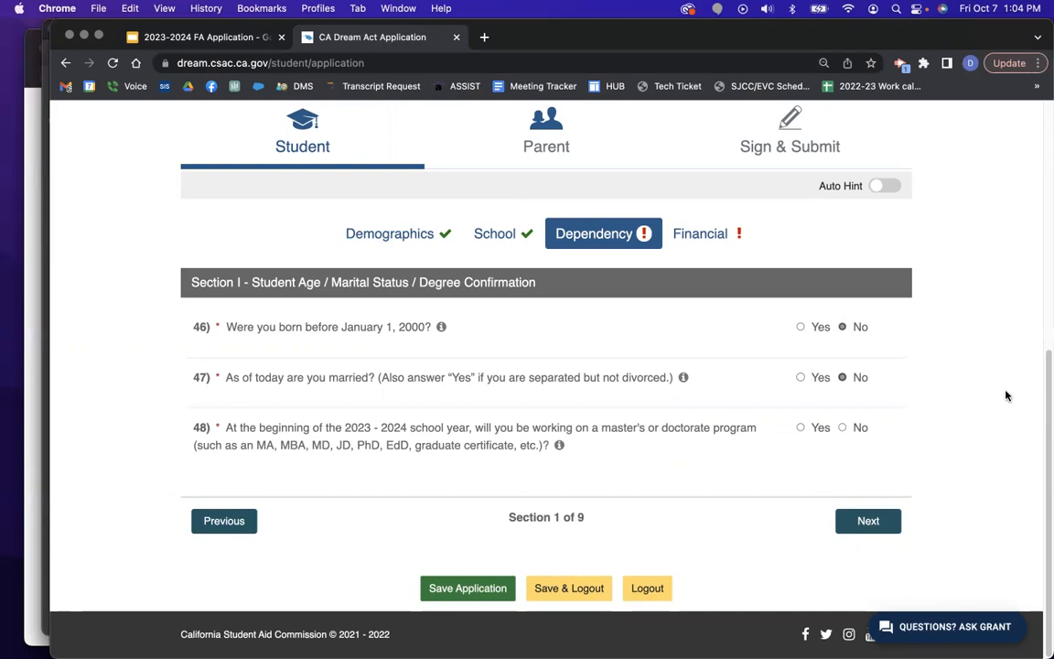
Answer No to question 48 about a master's or doctorate program and continue.
click(842, 427)
click(877, 529)
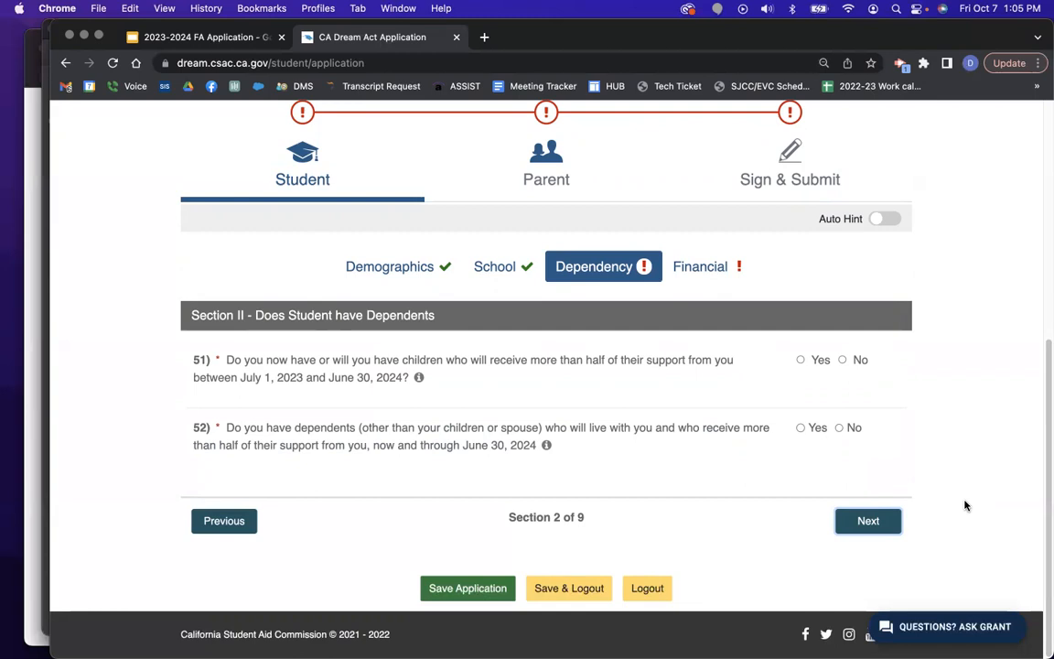
Answer No to question 51 on children and question 52 on other dependents, then continue.
click(843, 363)
click(843, 361)
click(839, 427)
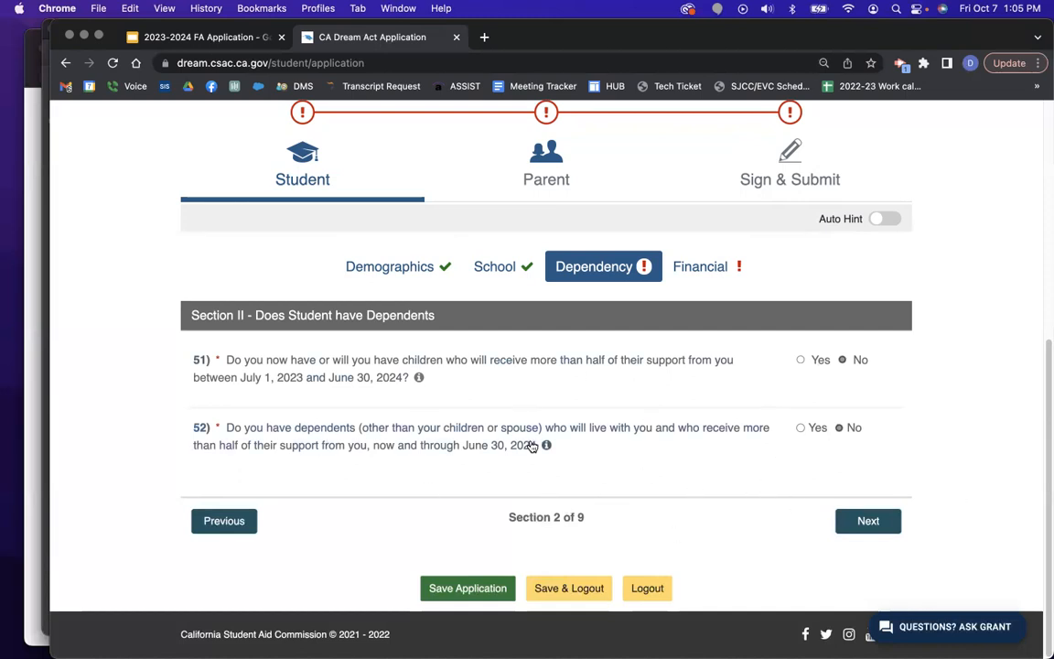
click(881, 530)
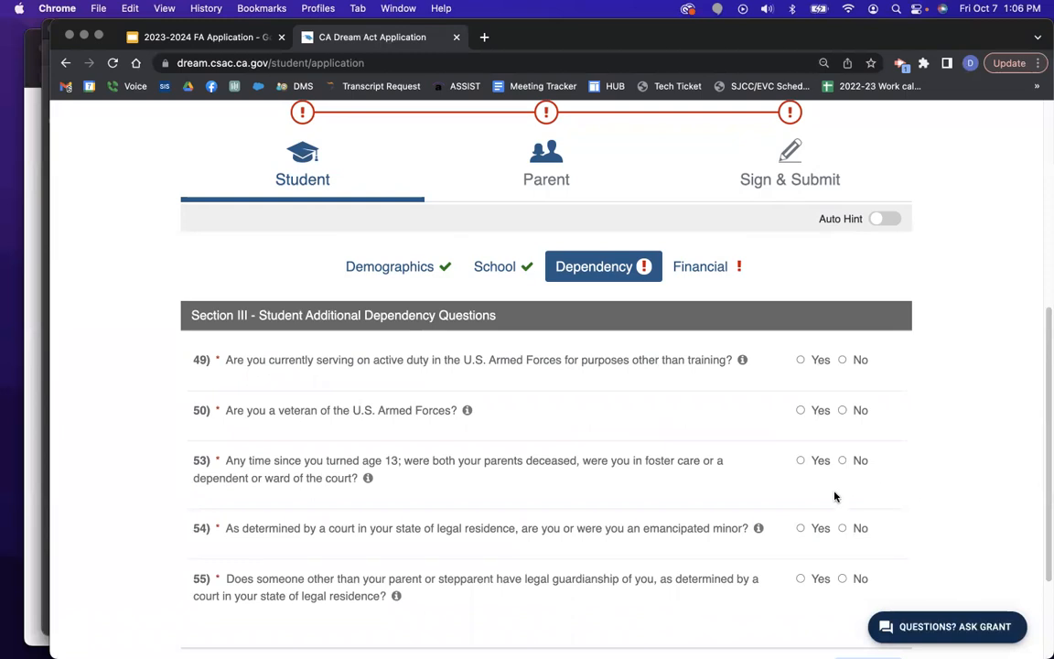
Answer No to active duty, veteran, foster care, emancipated minor and legal guardianship questions, then continue.
click(847, 365)
click(843, 411)
click(843, 461)
scroll(948, 490, down, 2)
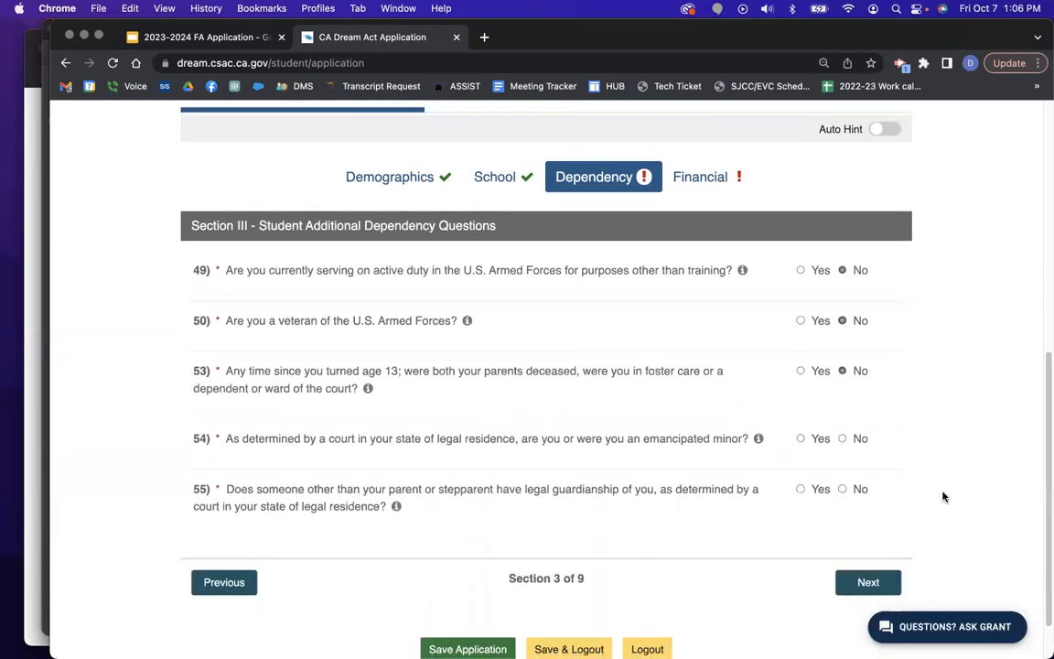
scroll(948, 490, down, 1)
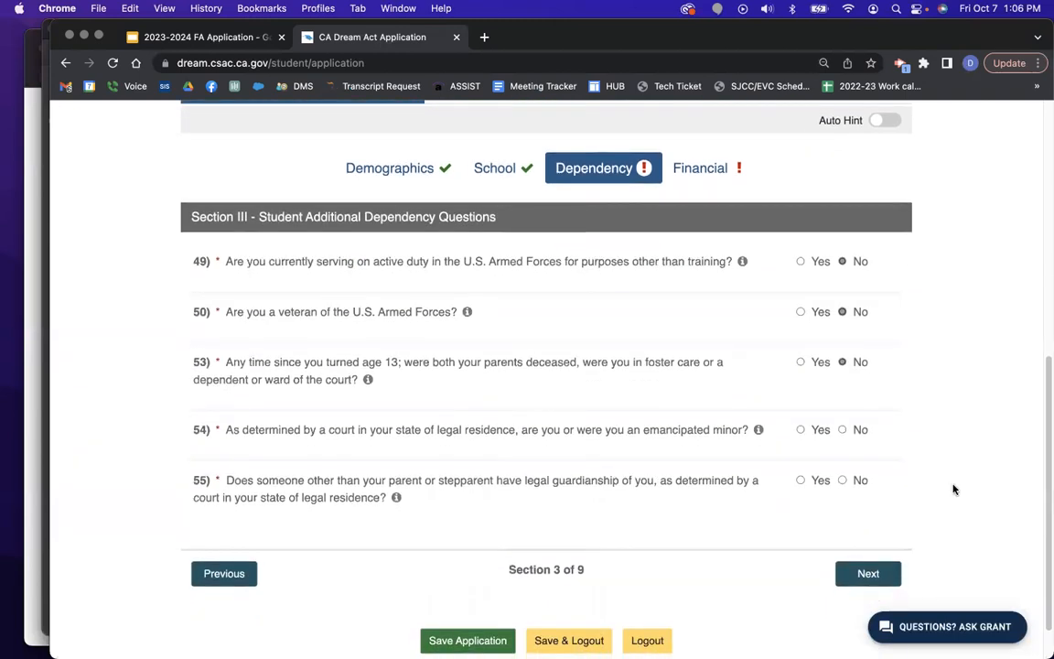
click(843, 430)
scroll(897, 451, down, 1)
scroll(896, 452, down, 1)
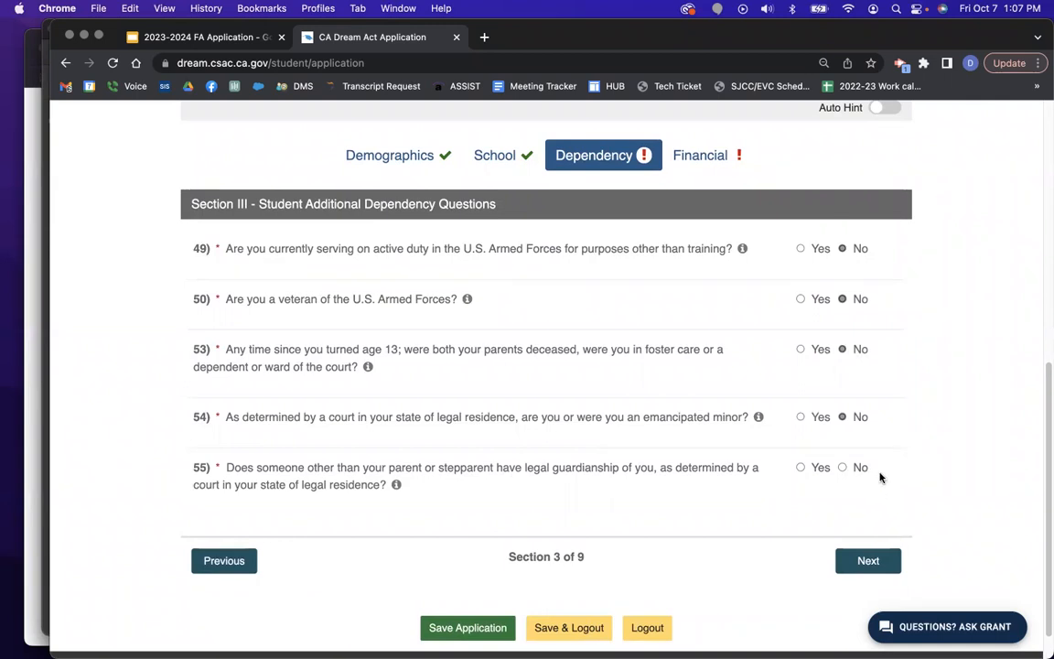
click(842, 468)
click(870, 561)
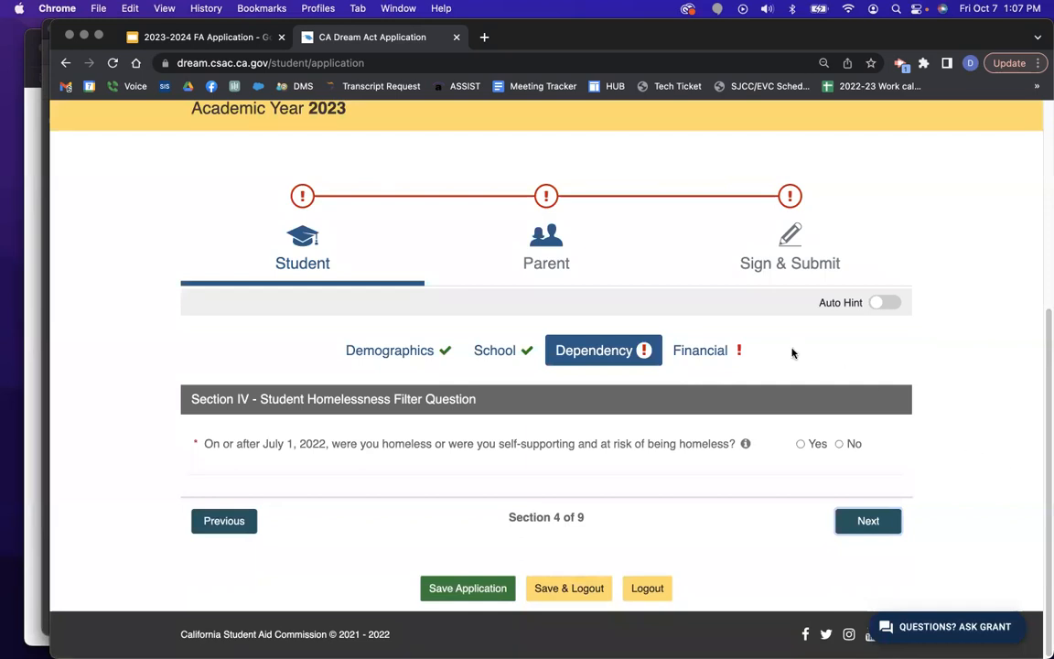
Answer No to homelessness, skip the Not Required sections, and answer No to foster care question 59.
click(839, 444)
click(881, 522)
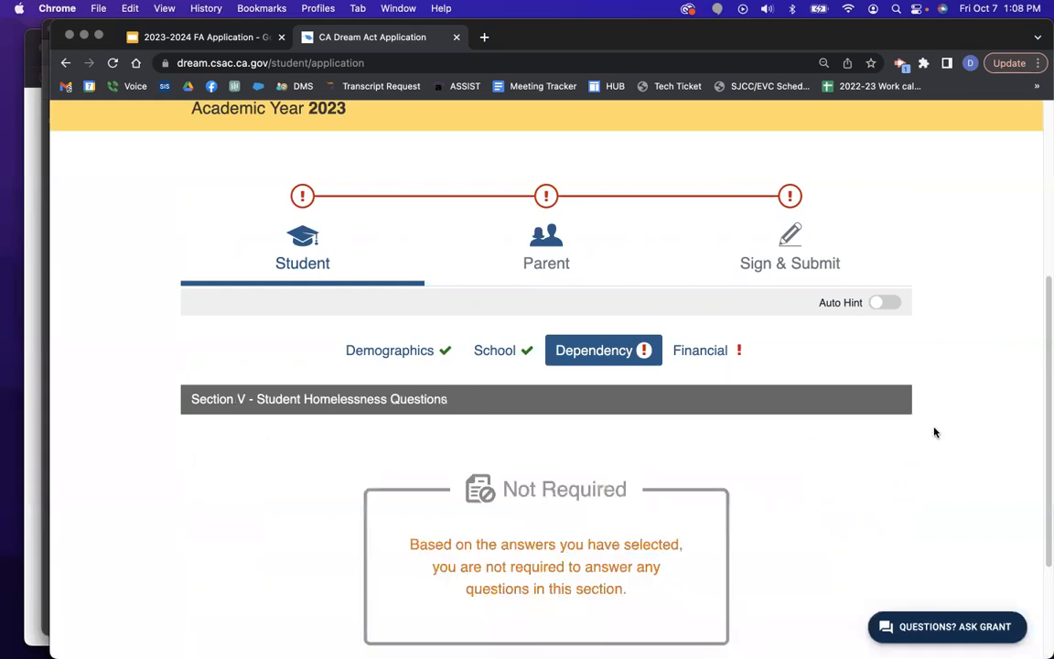
scroll(901, 412, down, 3)
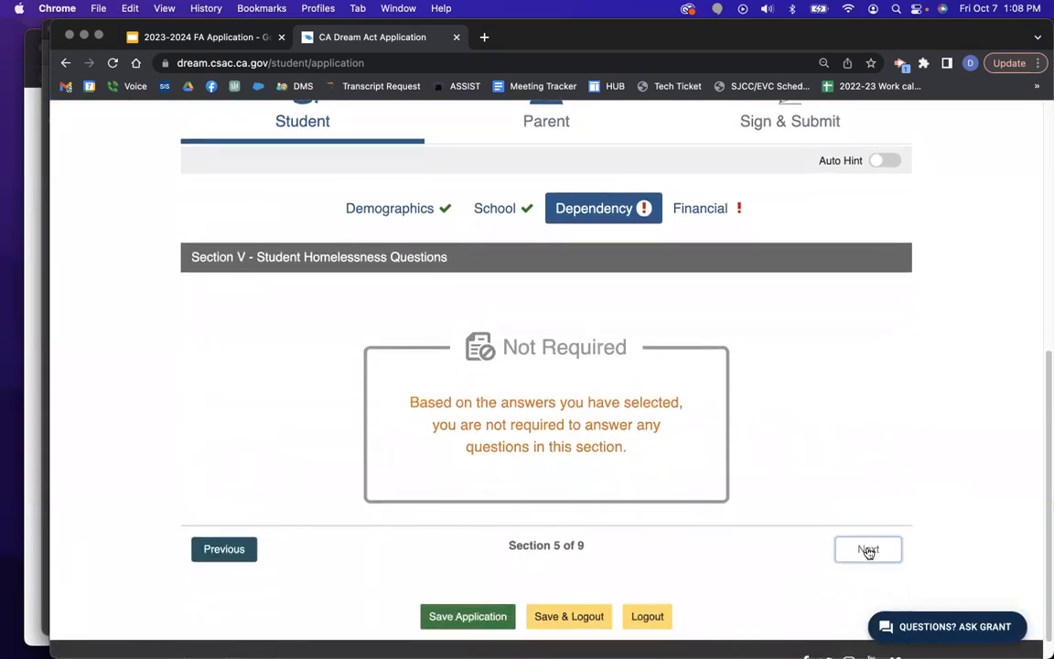
click(868, 551)
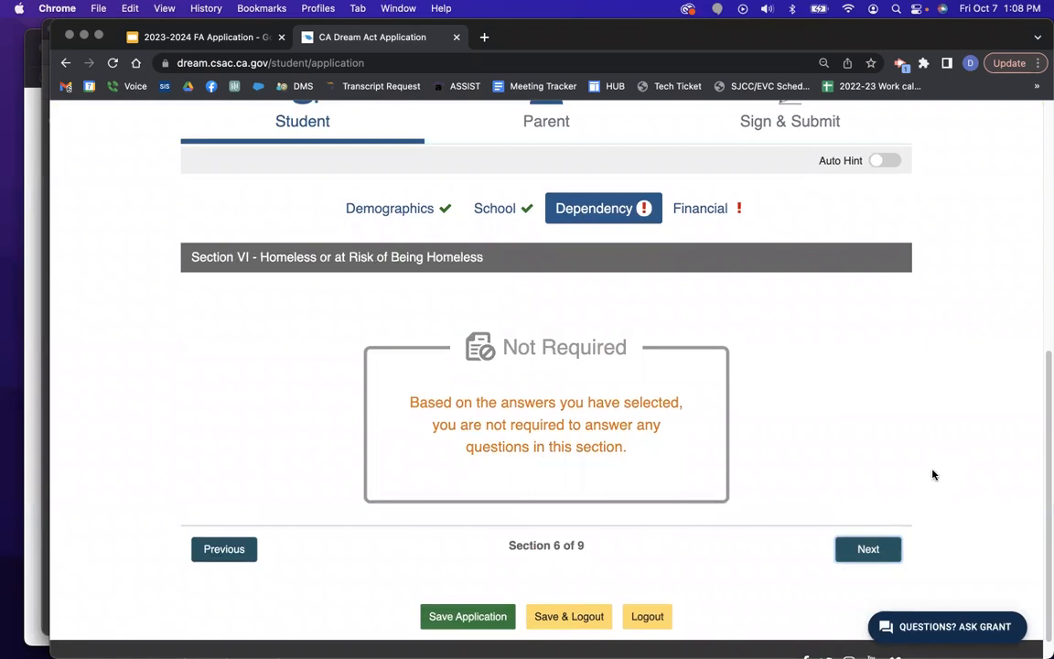
click(877, 550)
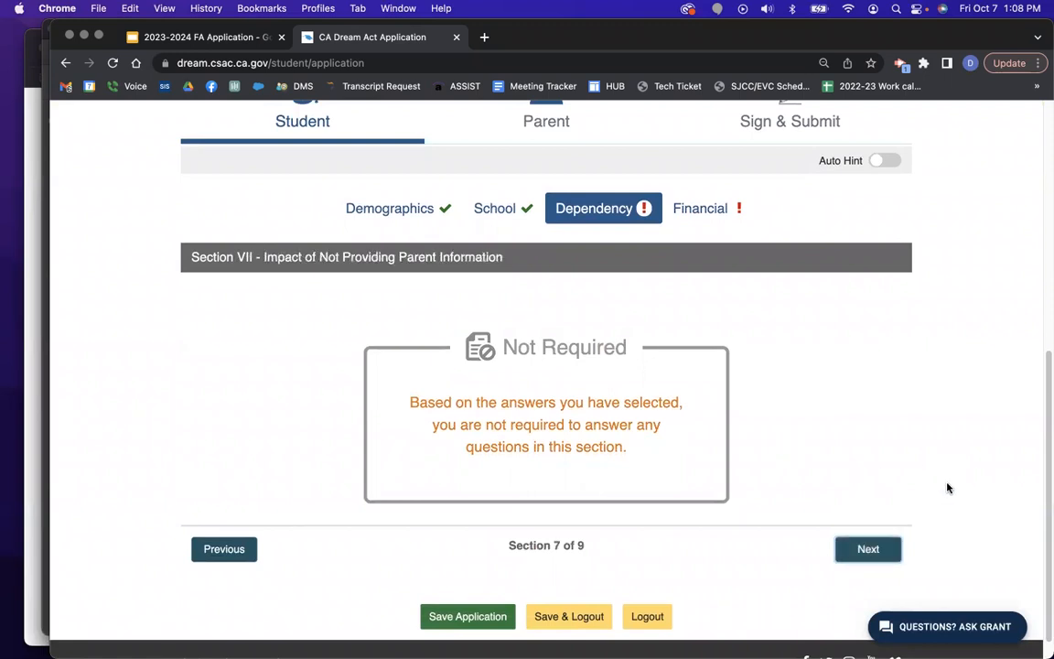
click(877, 548)
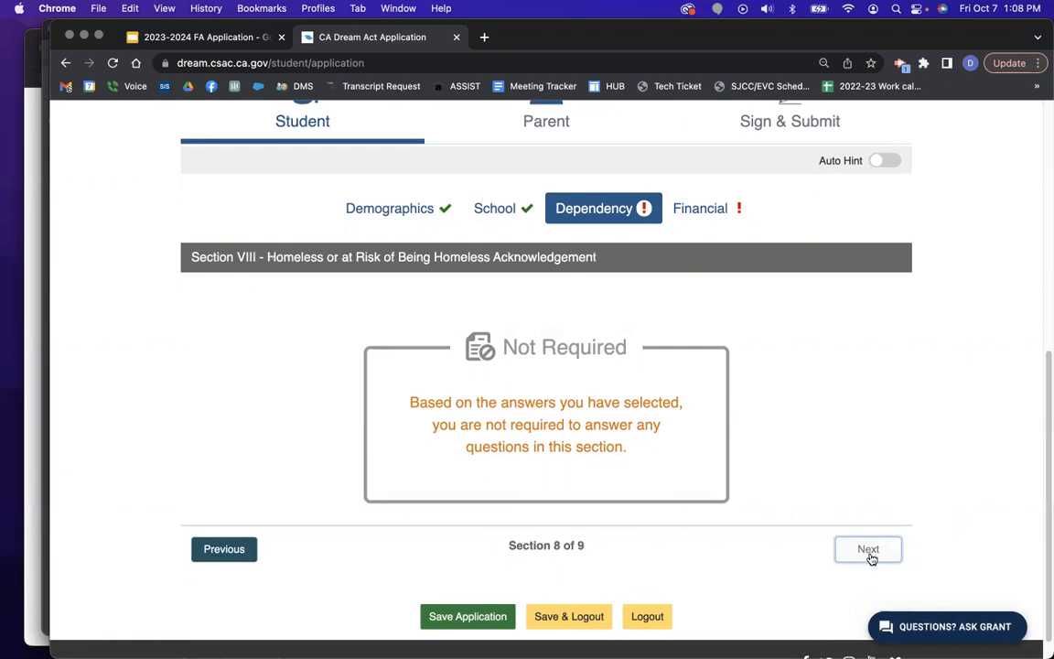
click(869, 553)
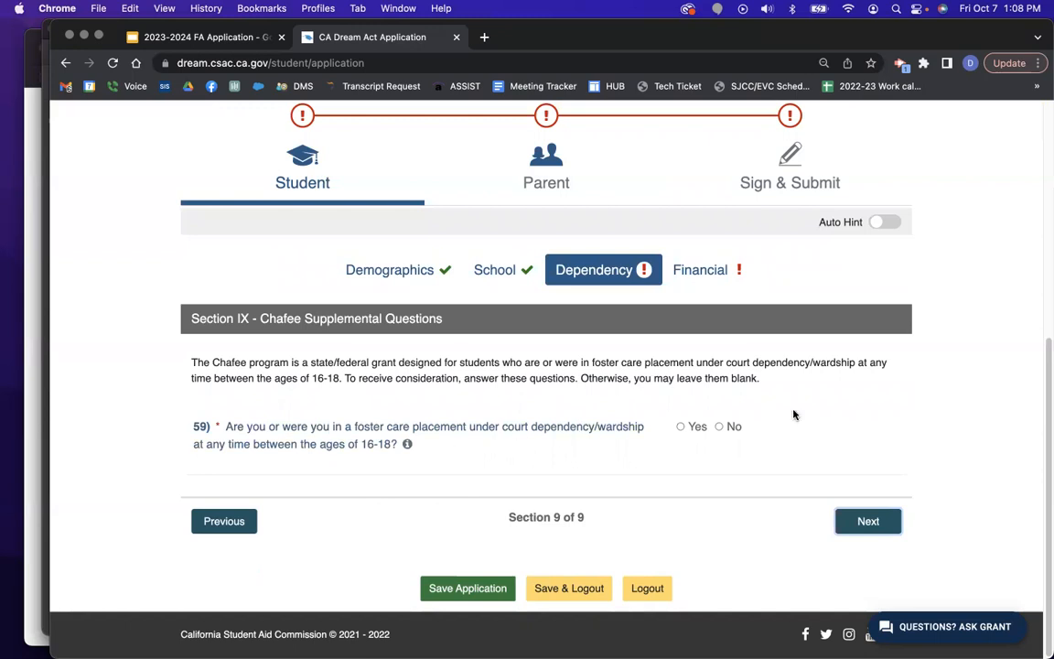
click(720, 427)
click(876, 527)
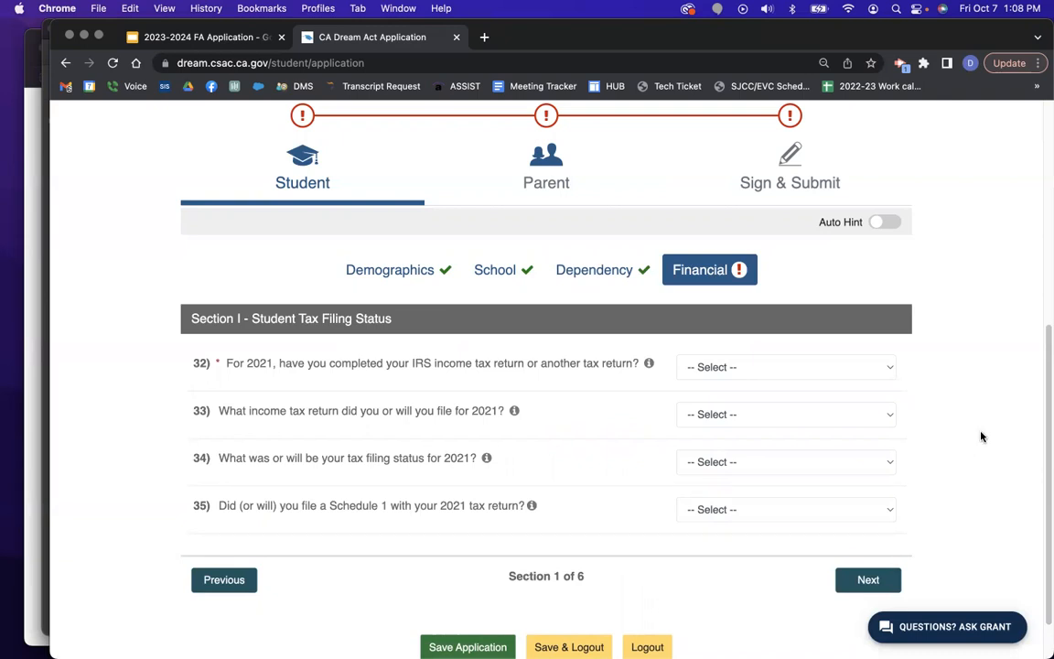
Try Already Completed and Will file for question 32, settling on Not going to file.
click(806, 368)
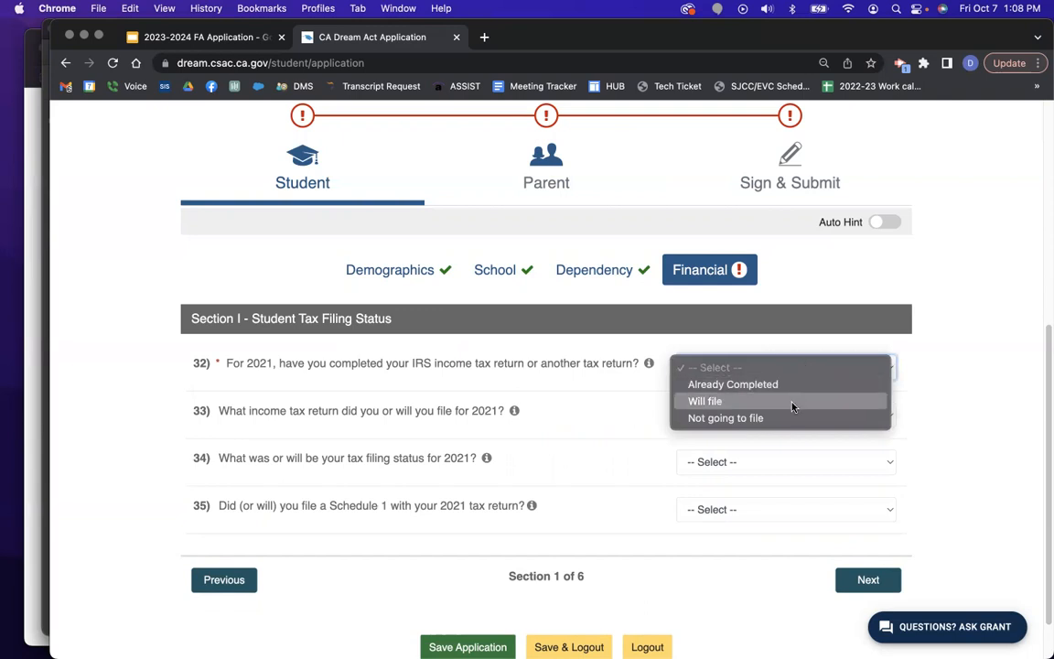
click(798, 385)
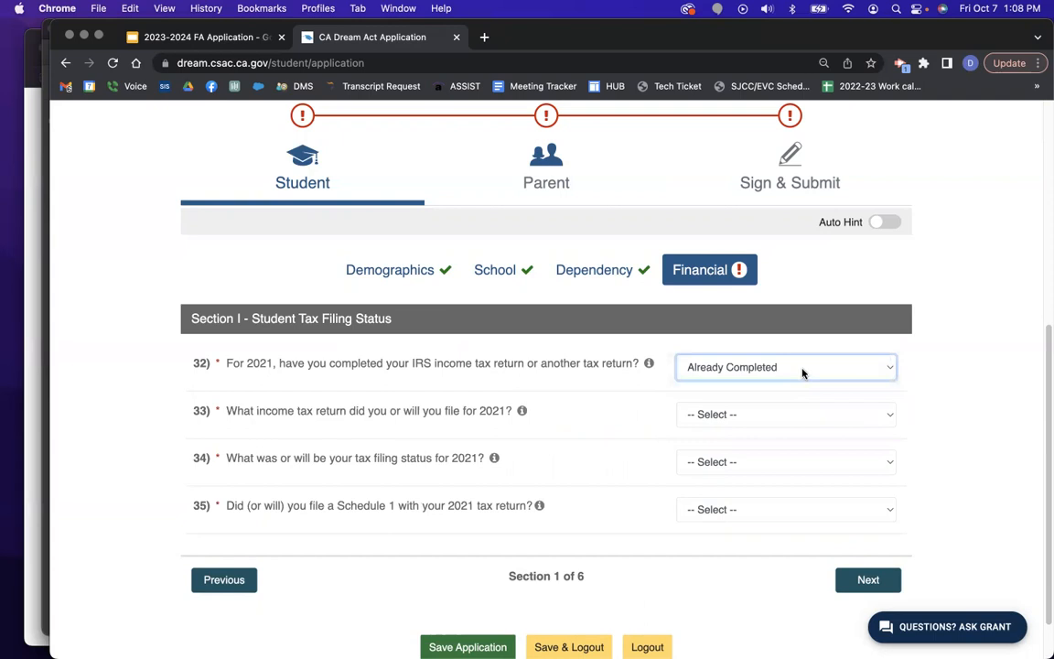
click(799, 369)
click(790, 403)
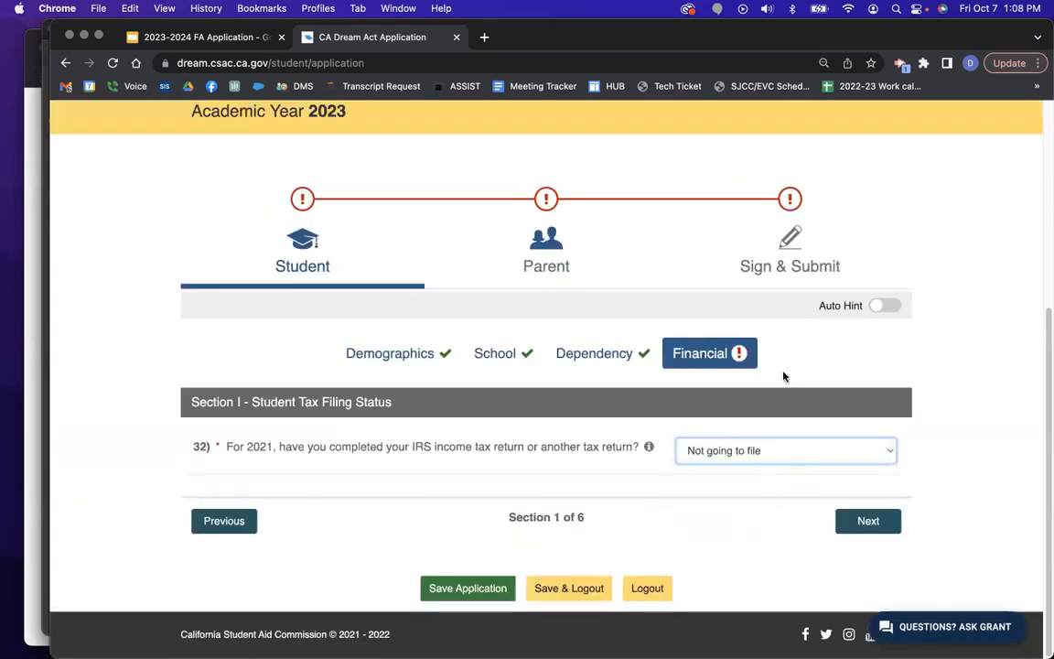
click(761, 450)
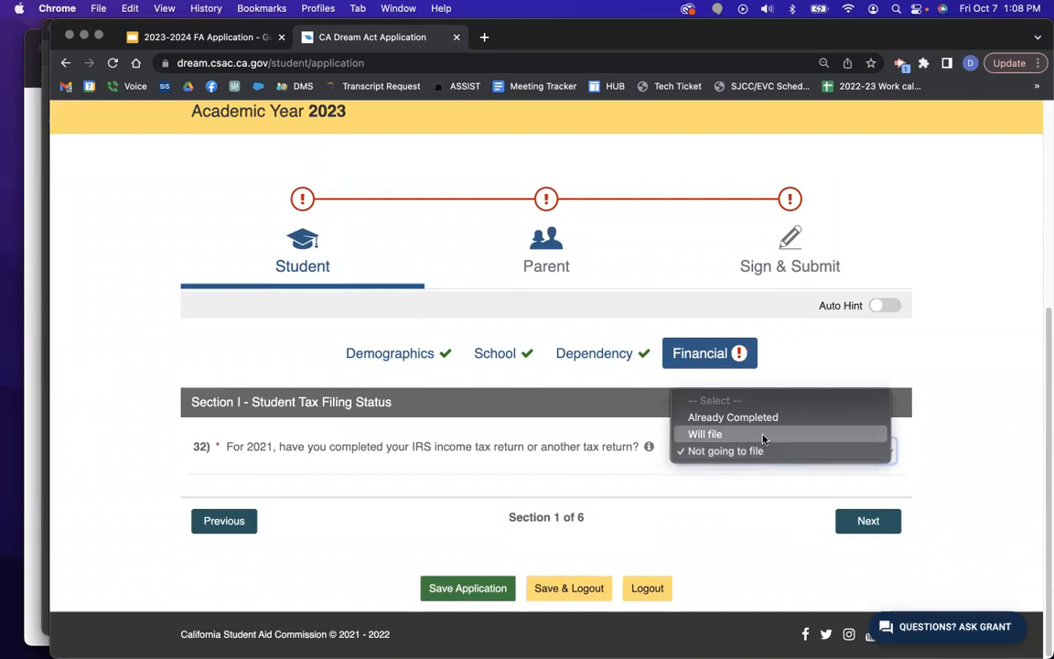
click(763, 435)
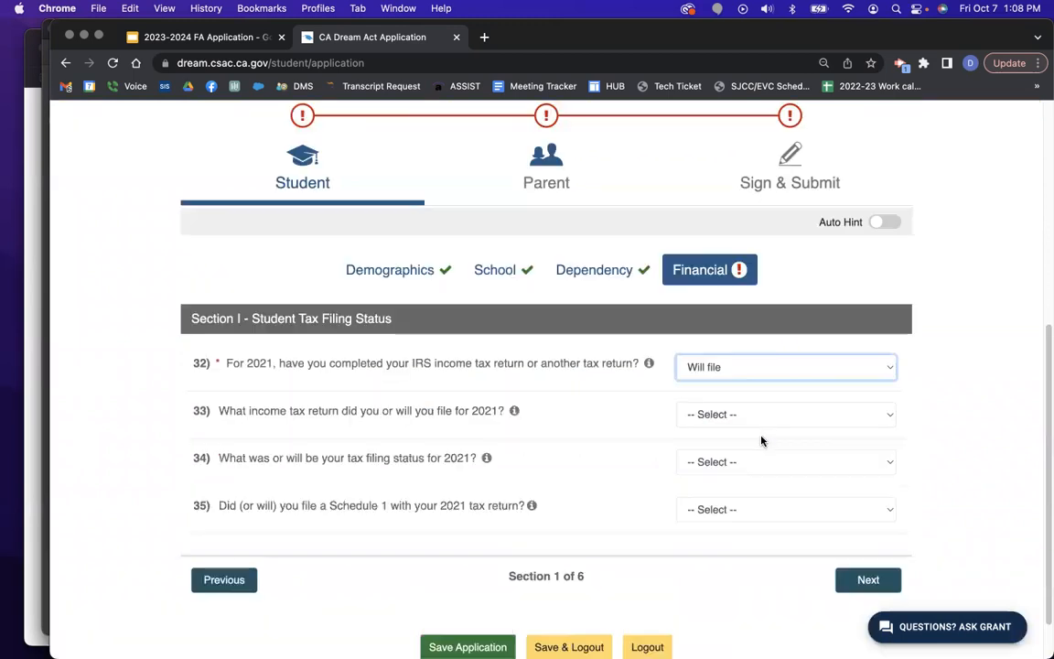
click(769, 369)
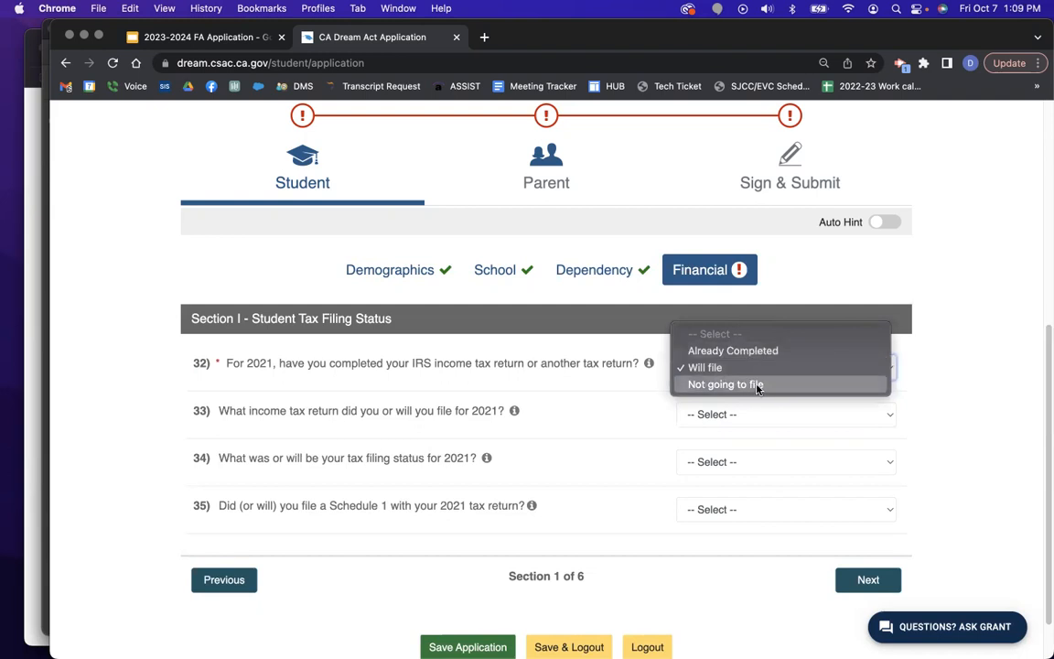
click(760, 386)
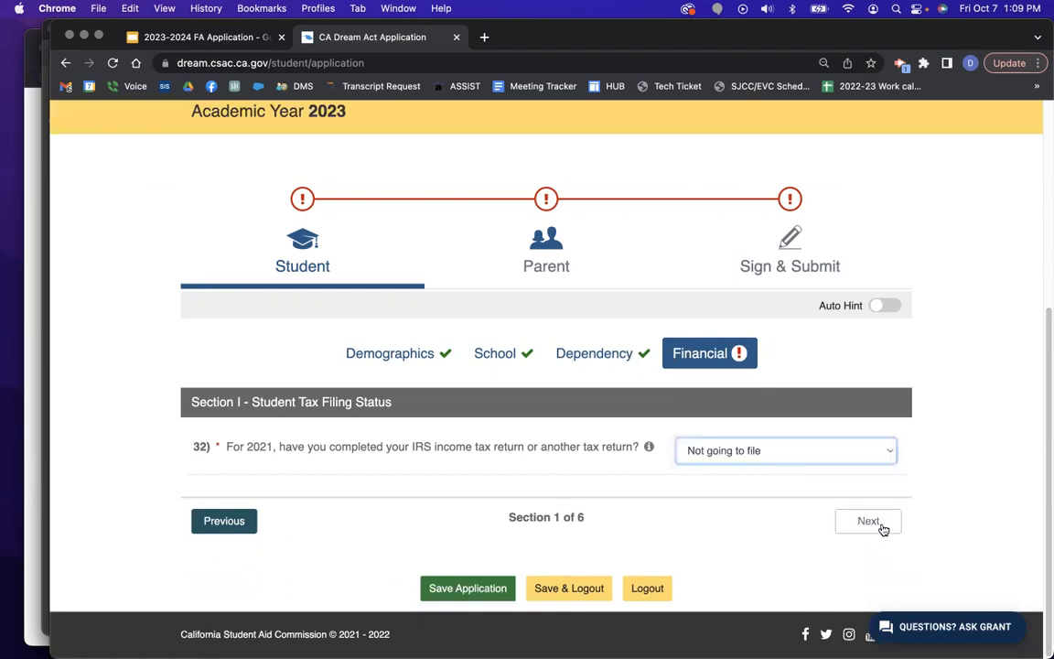
click(794, 449)
Answer question 32 Already Completed, with return type IRS 1040 and filing status Single.
click(778, 416)
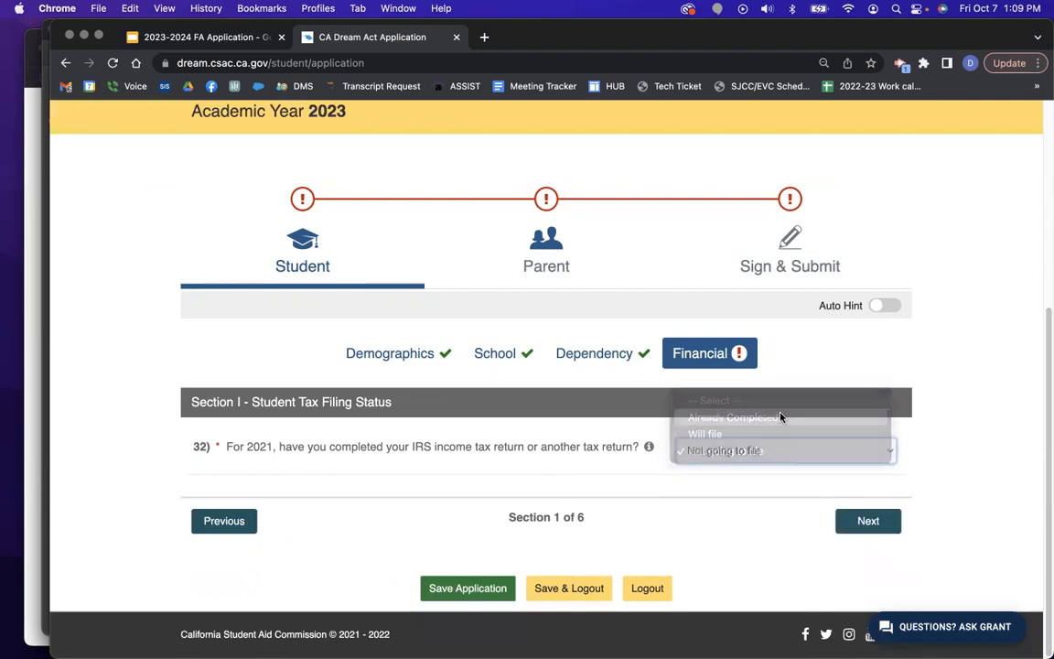
click(729, 414)
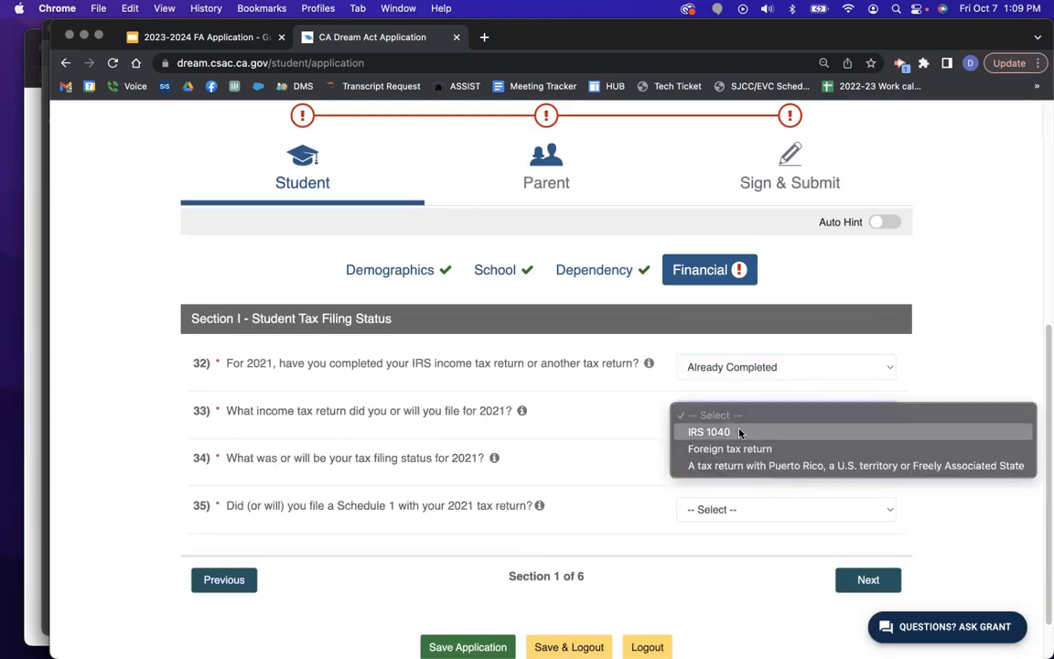
click(749, 435)
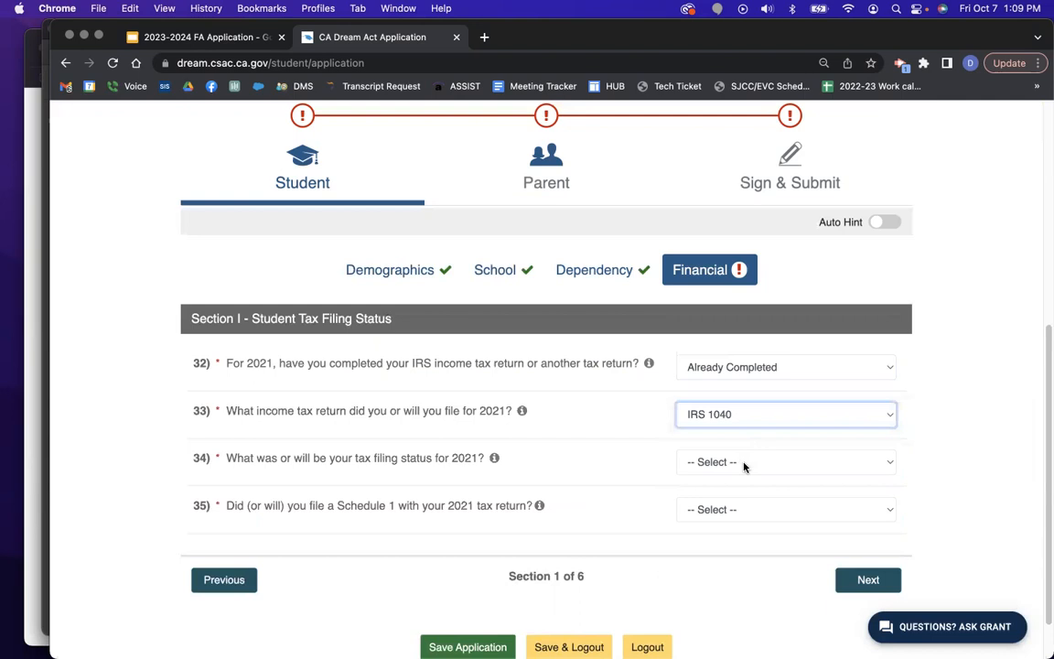
click(744, 465)
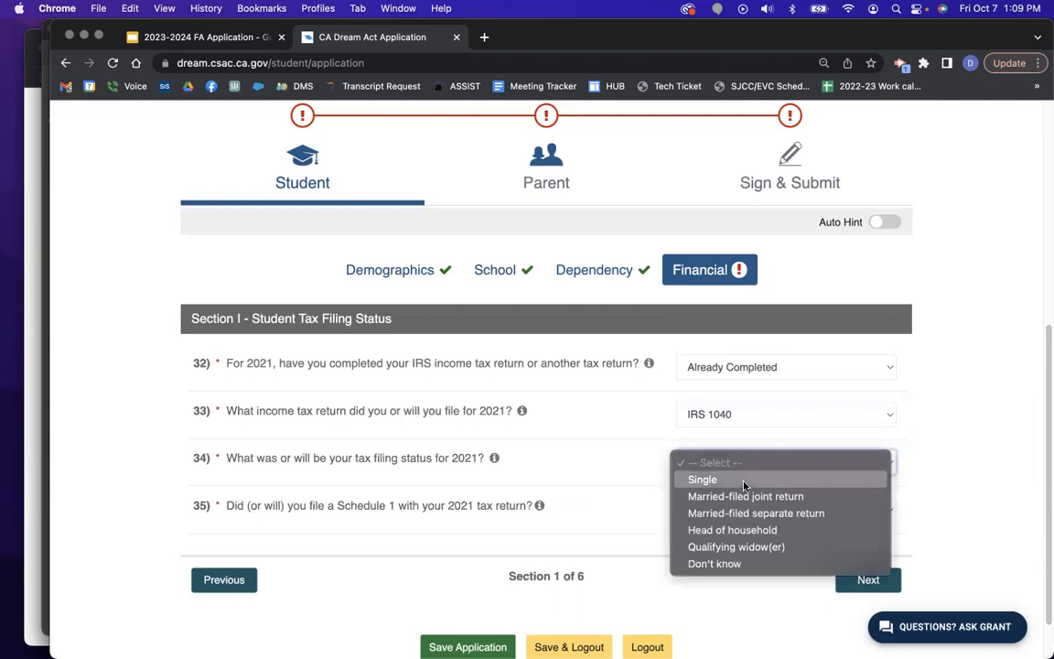
click(744, 481)
click(746, 471)
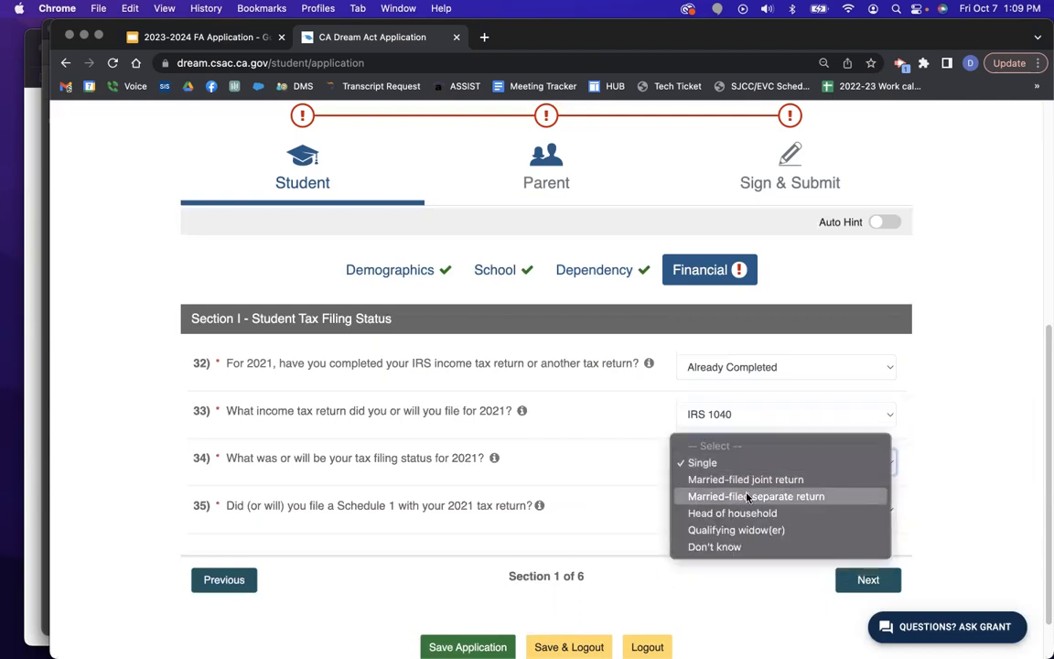
click(743, 462)
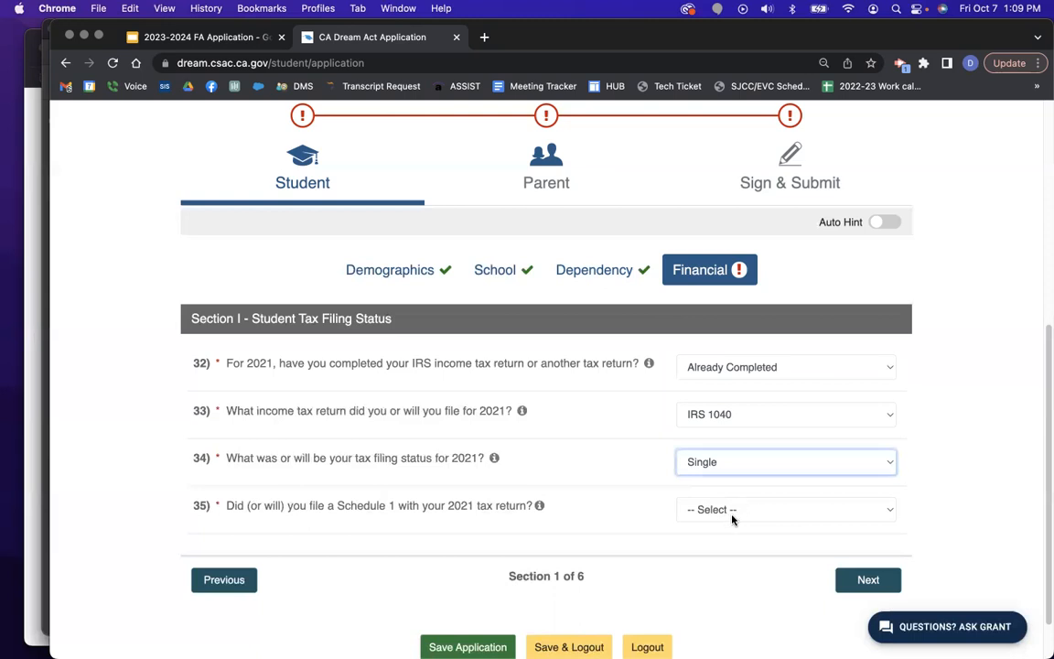
Bring up the Sample Schedule 1.pdf document in Acrobat Reader.
key(ctrl+Up)
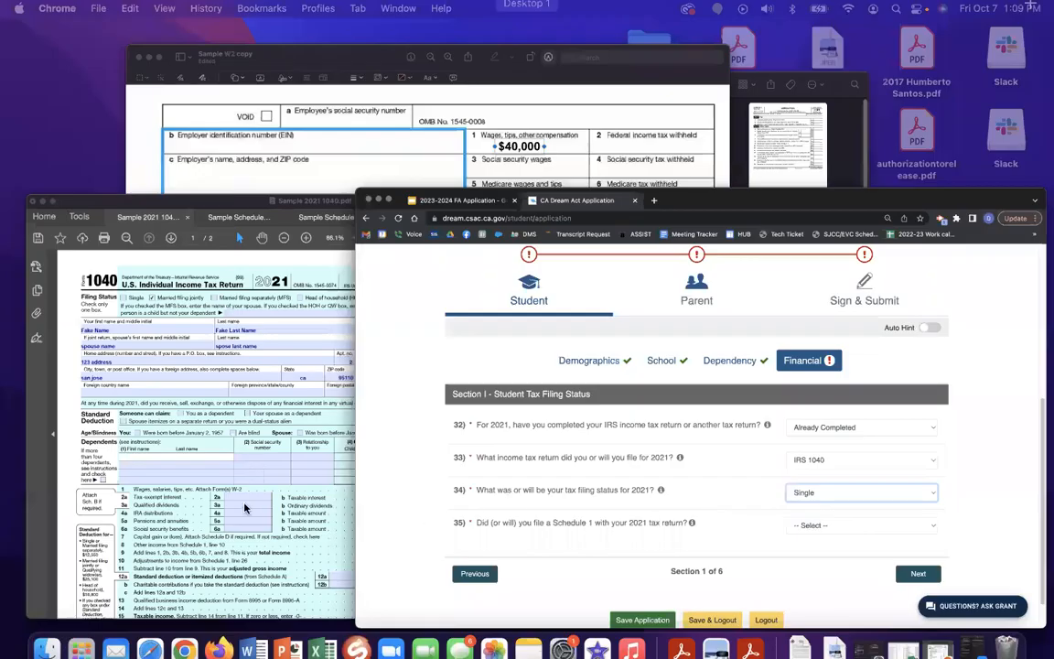
click(463, 468)
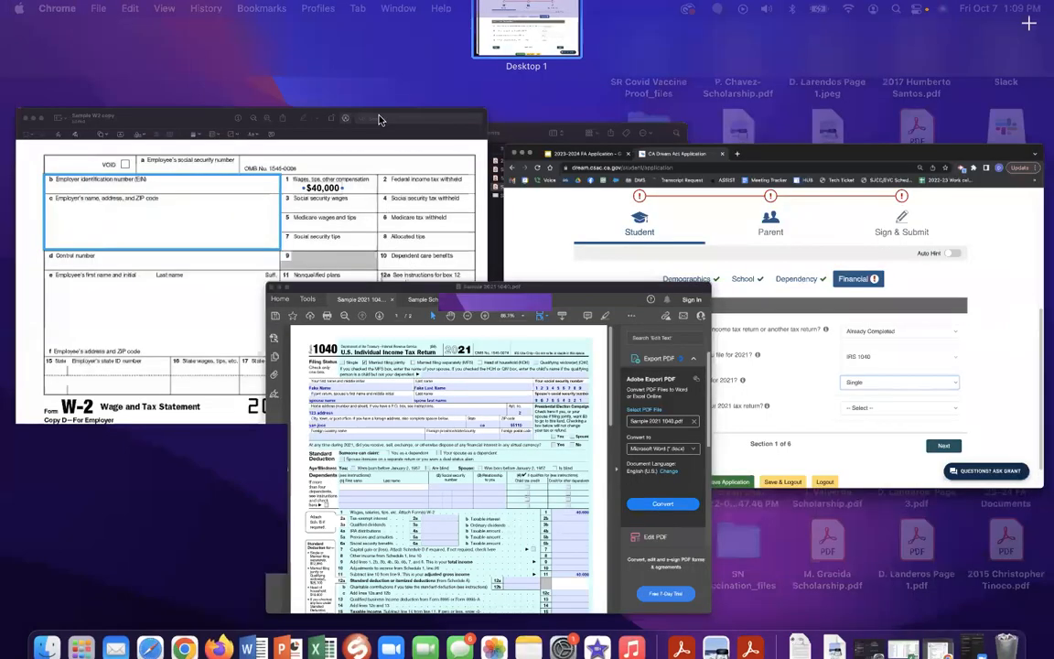
click(348, 53)
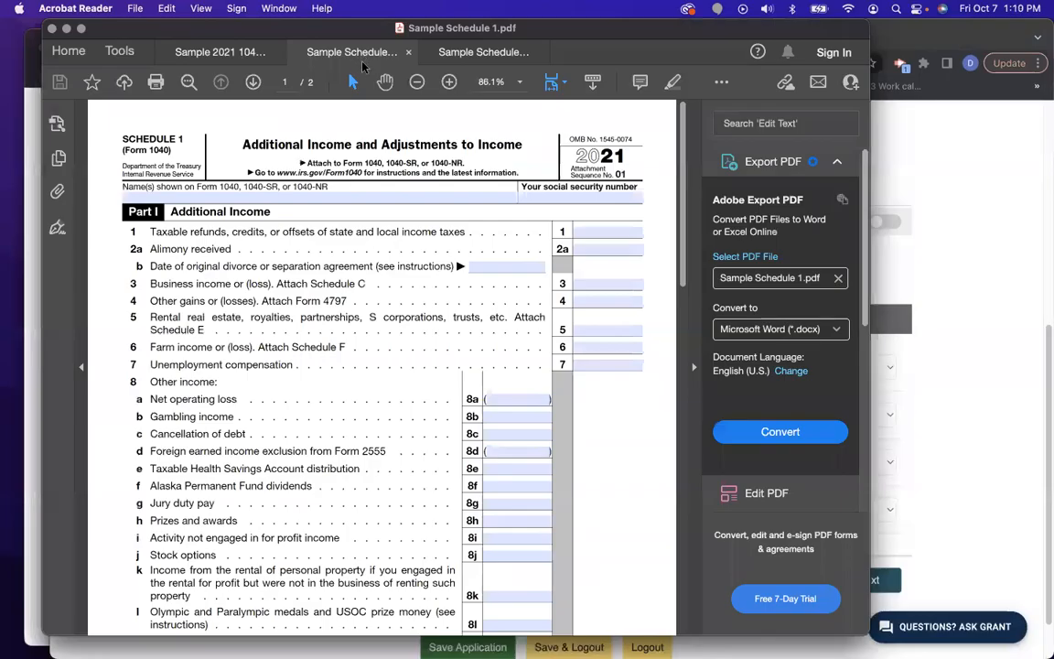
scroll(431, 384, down, 10)
scroll(438, 411, up, 10)
Answer No to the Schedule 1 question 35 and advance to the next section.
scroll(437, 420, down, 10)
click(936, 436)
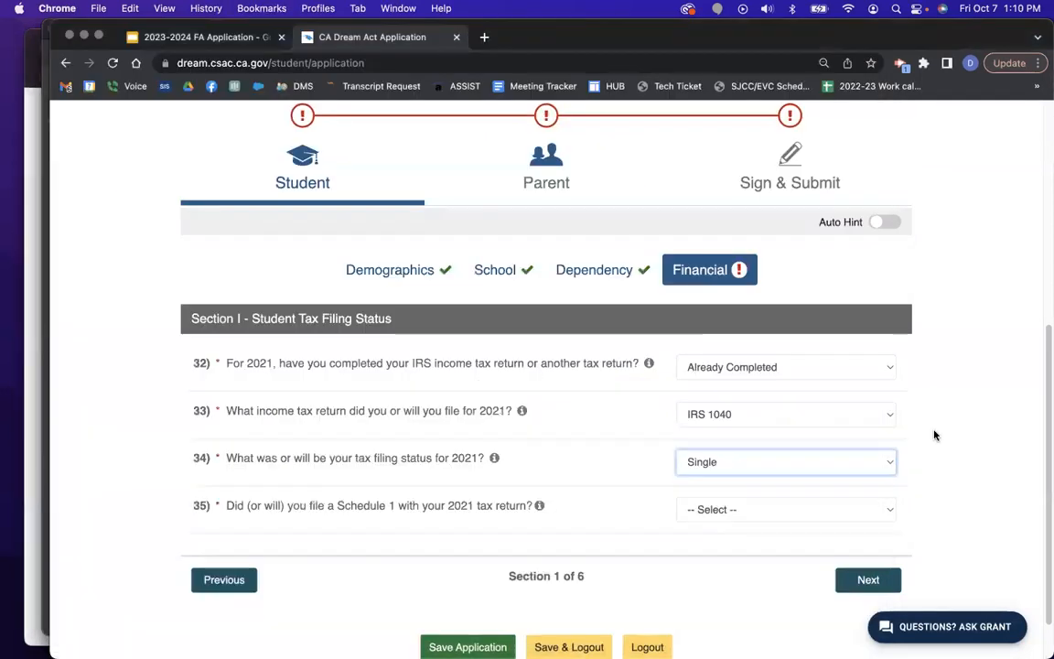
click(768, 513)
click(801, 544)
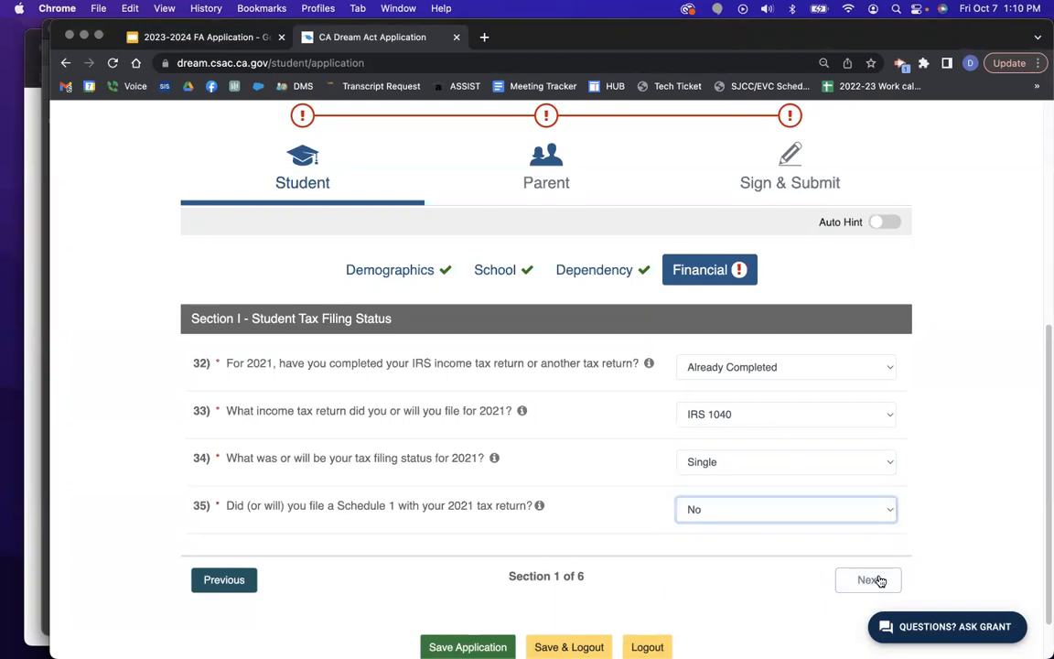
click(874, 580)
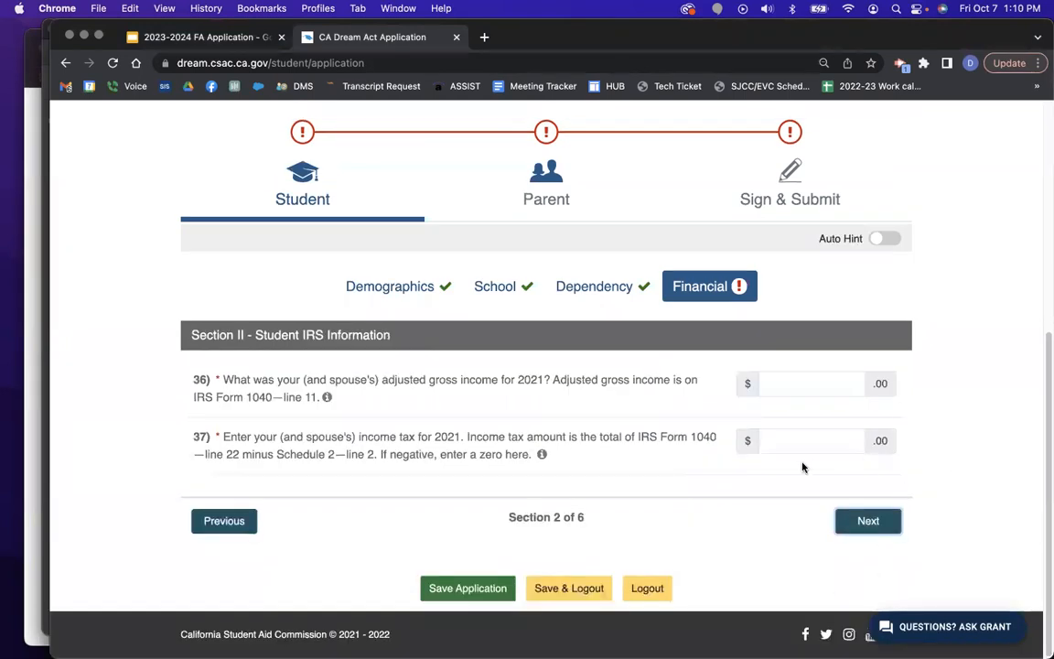
Go back, change question 35 to Yes, and advance to Student IRS Information.
click(230, 526)
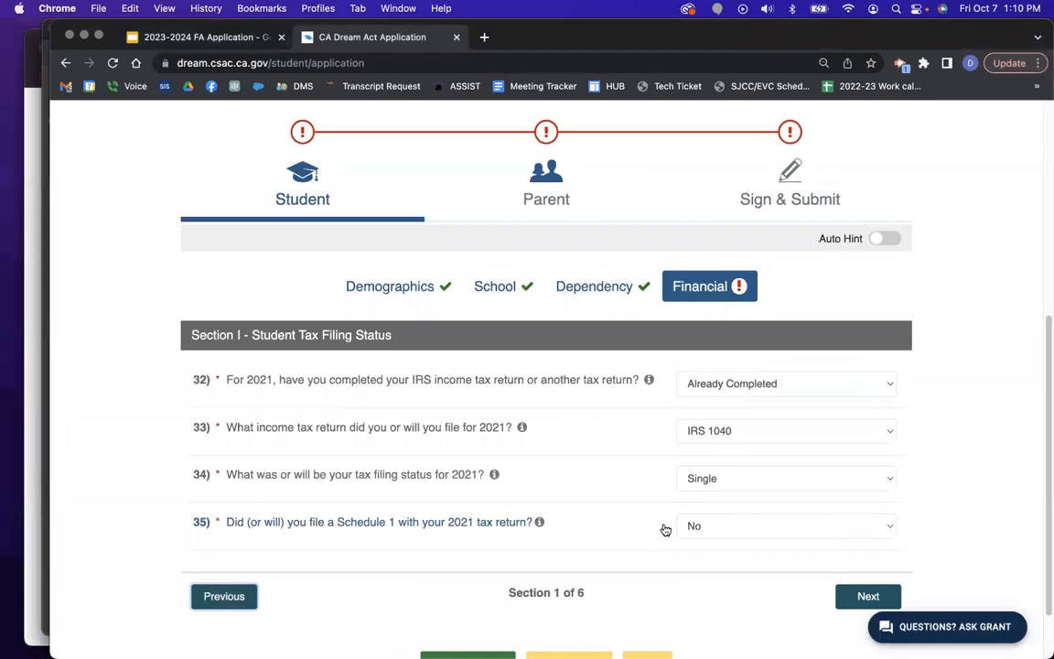
click(697, 527)
click(706, 506)
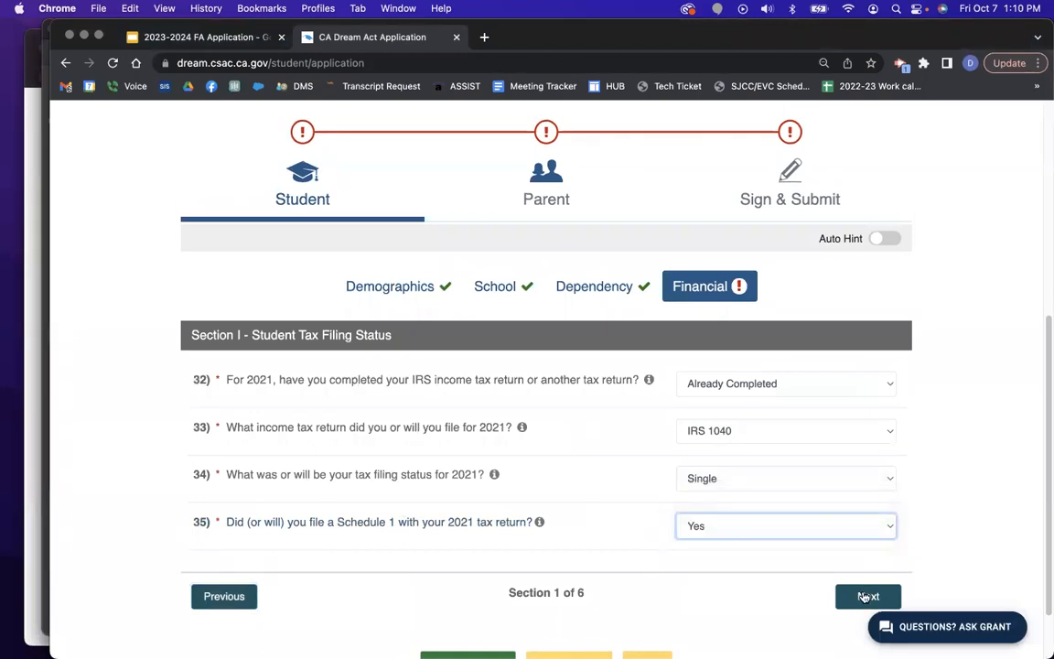
click(865, 597)
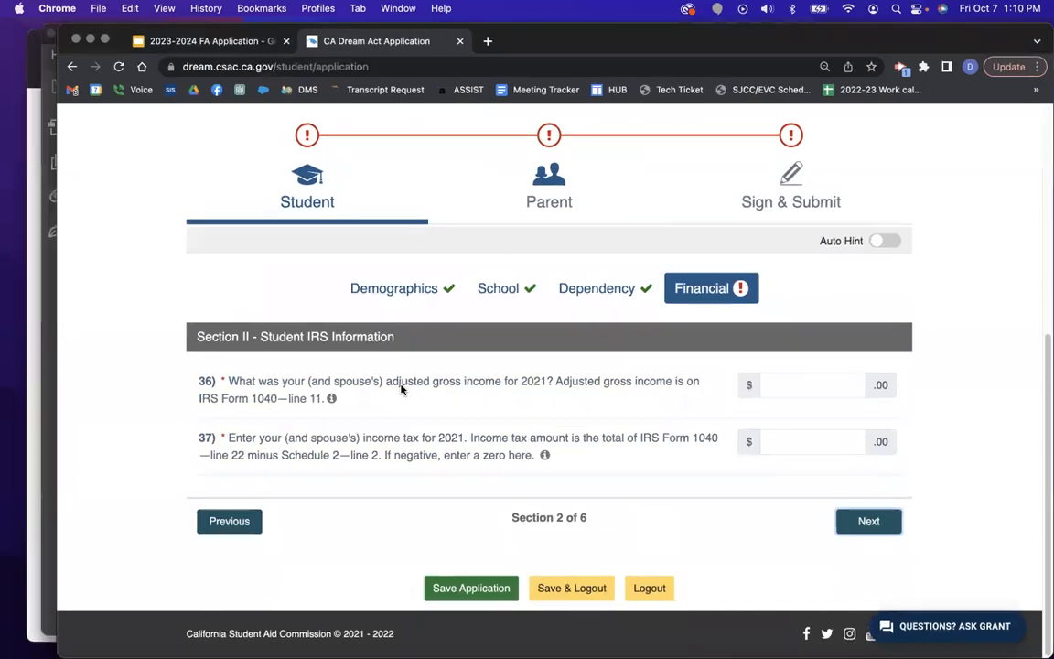
key(ctrl+Up)
click(198, 465)
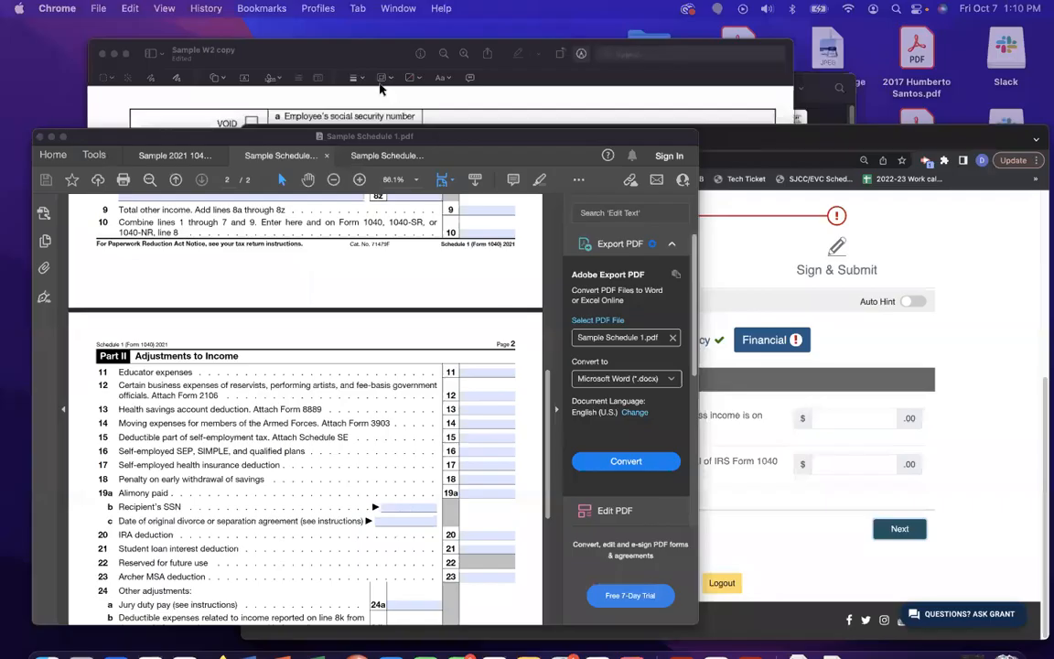
click(223, 55)
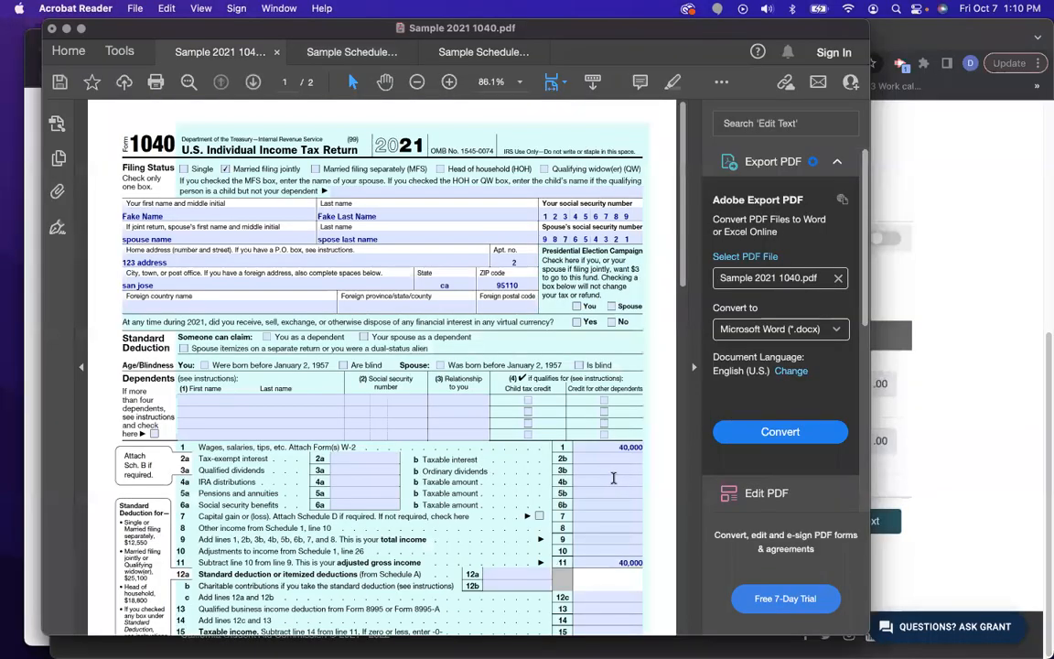
scroll(610, 436, down, 3)
click(951, 401)
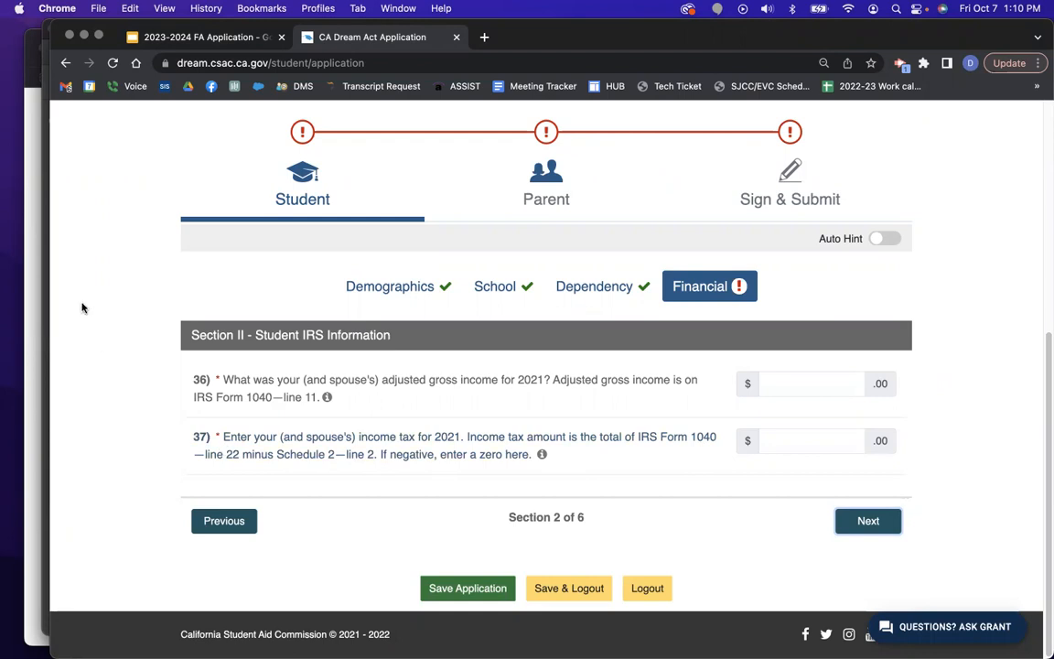
key(ctrl+Up)
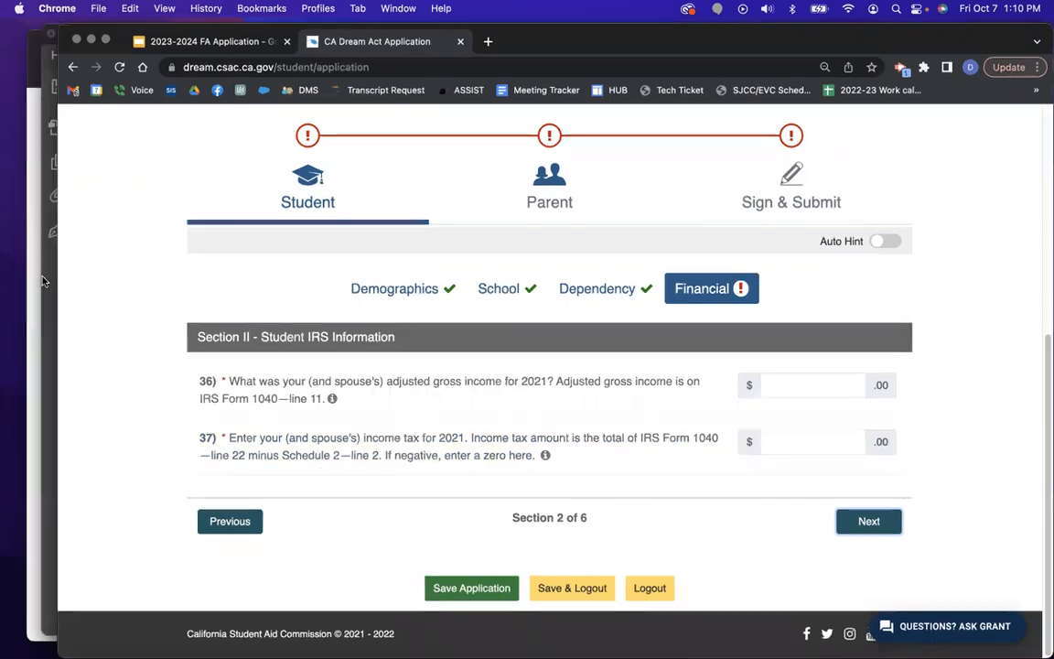
click(179, 426)
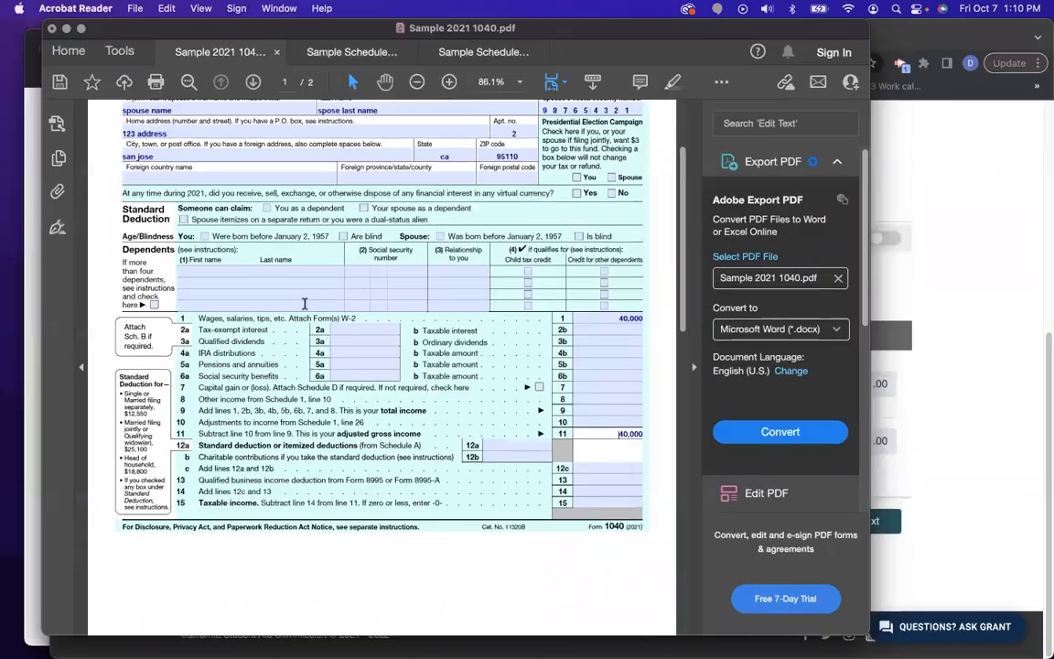
click(475, 55)
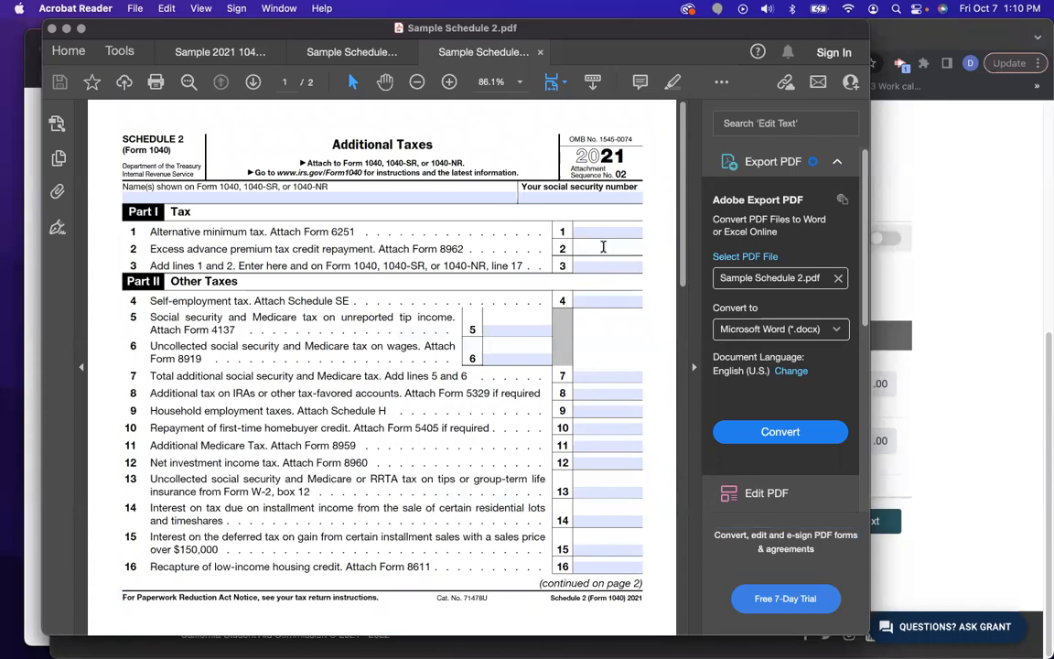
click(198, 55)
scroll(498, 448, down, 10)
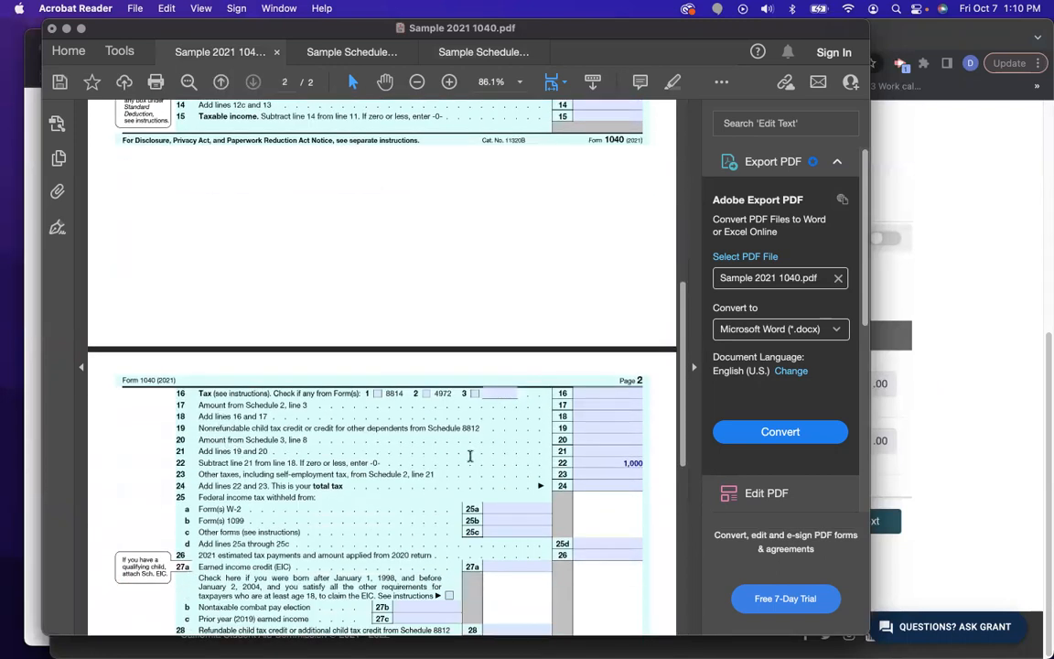
click(937, 354)
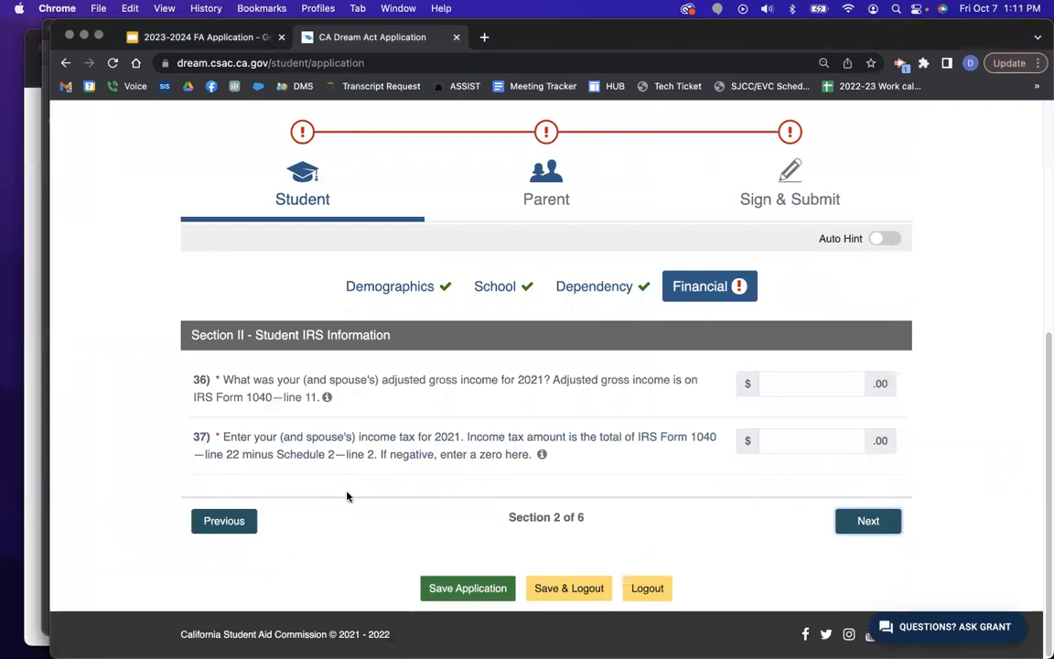
Enter 1000 as income tax and 40000 as adjusted gross income, then continue to Student Assets and Wages.
click(796, 443)
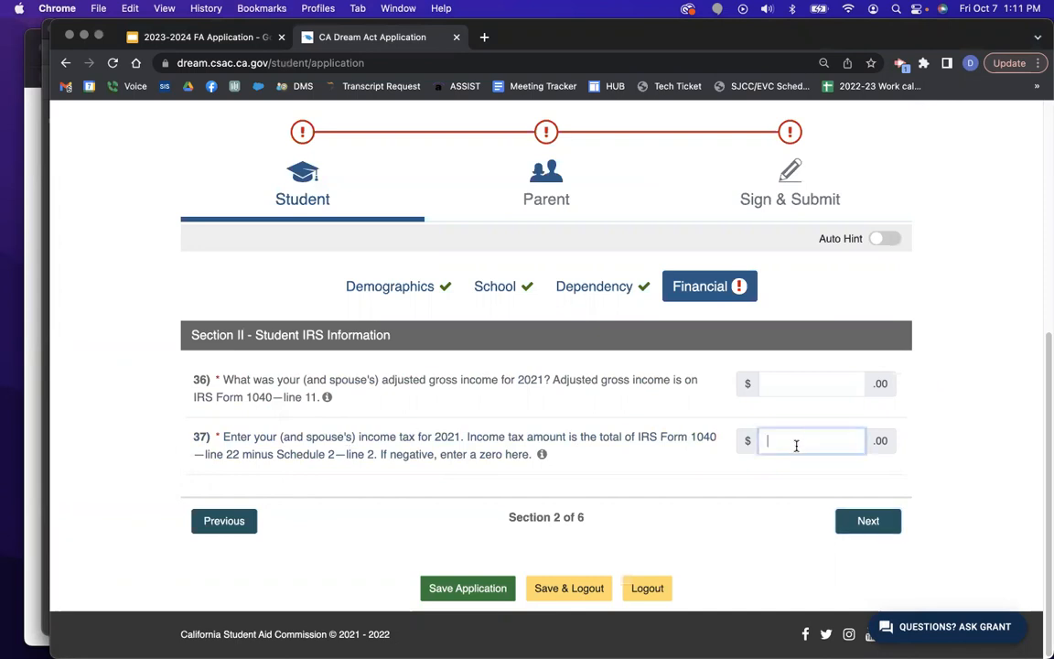
text(1000)
click(847, 382)
text(40000)
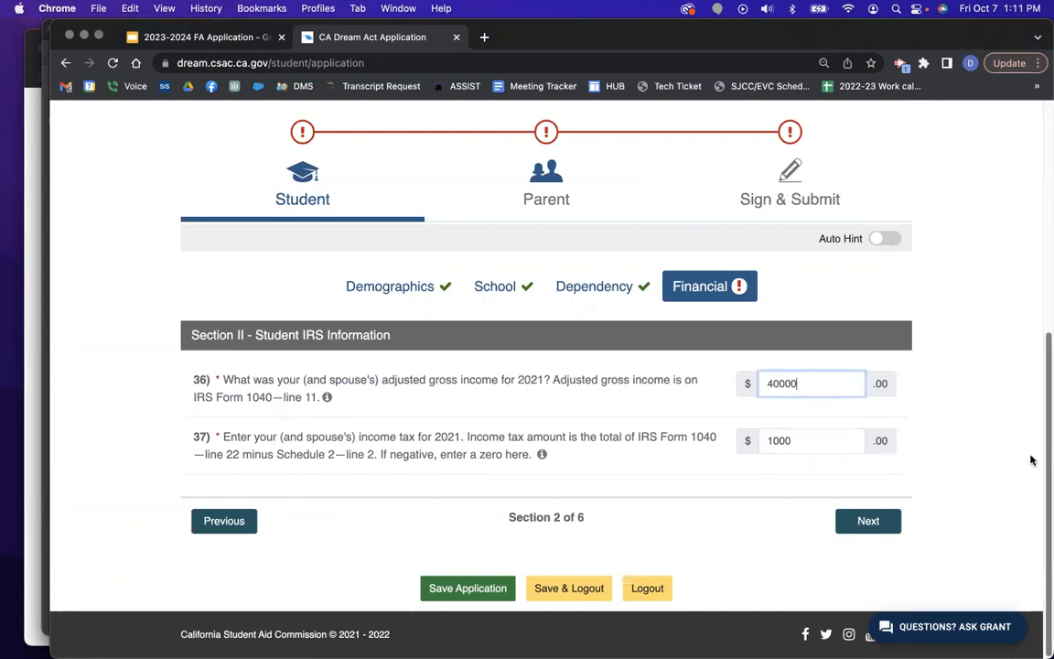
click(881, 523)
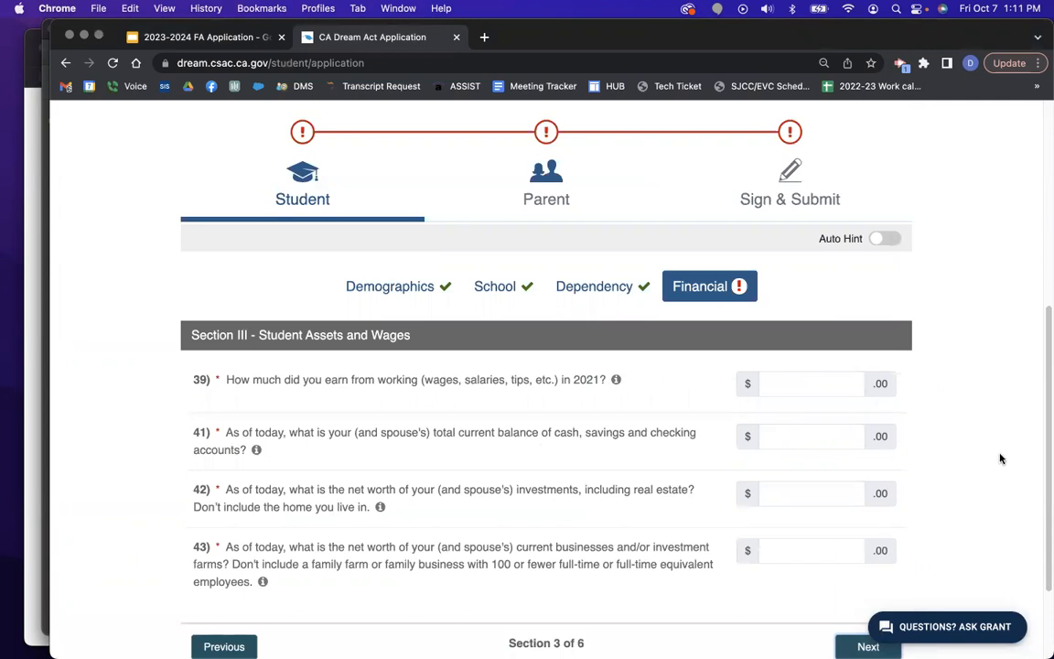
click(816, 386)
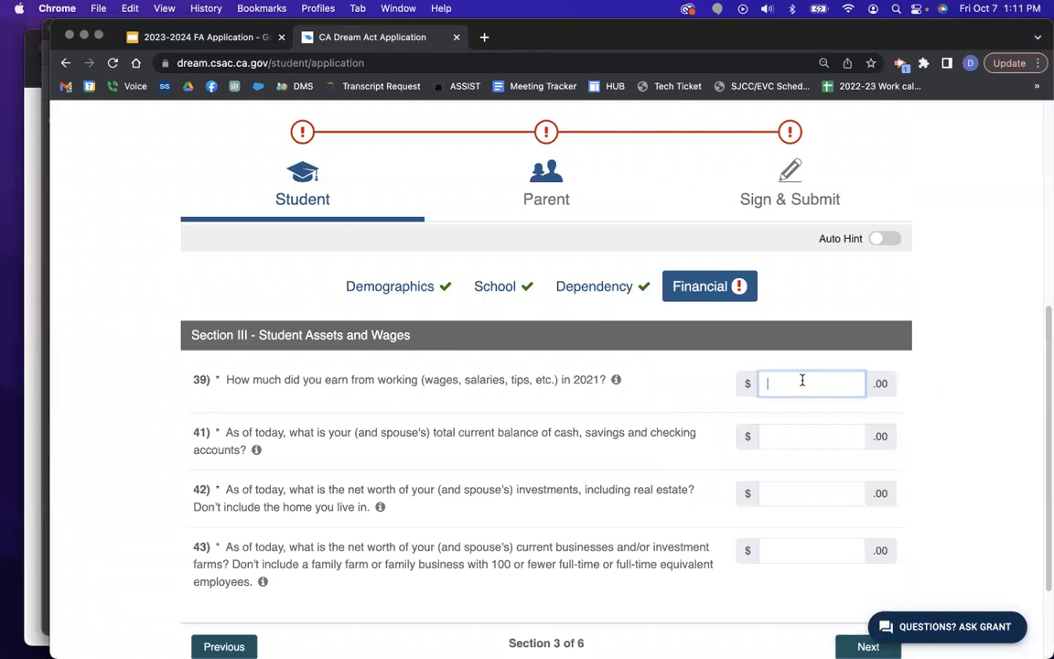
key(ctrl+Up)
Check the W-2's $40,000 wages and enter 40000 as 2021 work earnings in question 39.
click(468, 225)
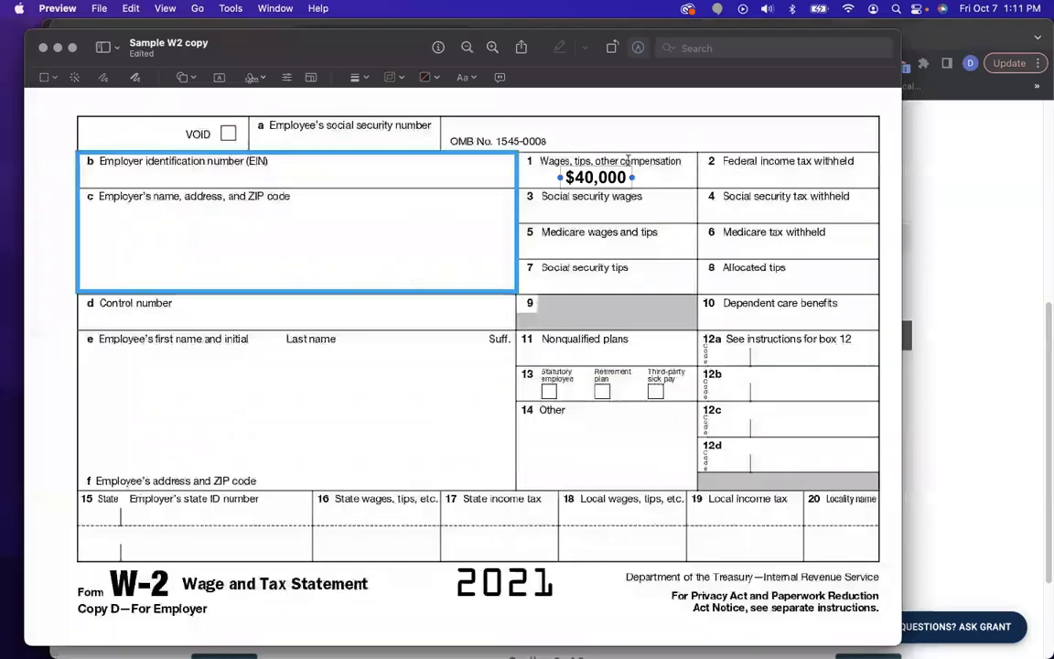
click(922, 337)
click(818, 383)
text(40000)
click(958, 405)
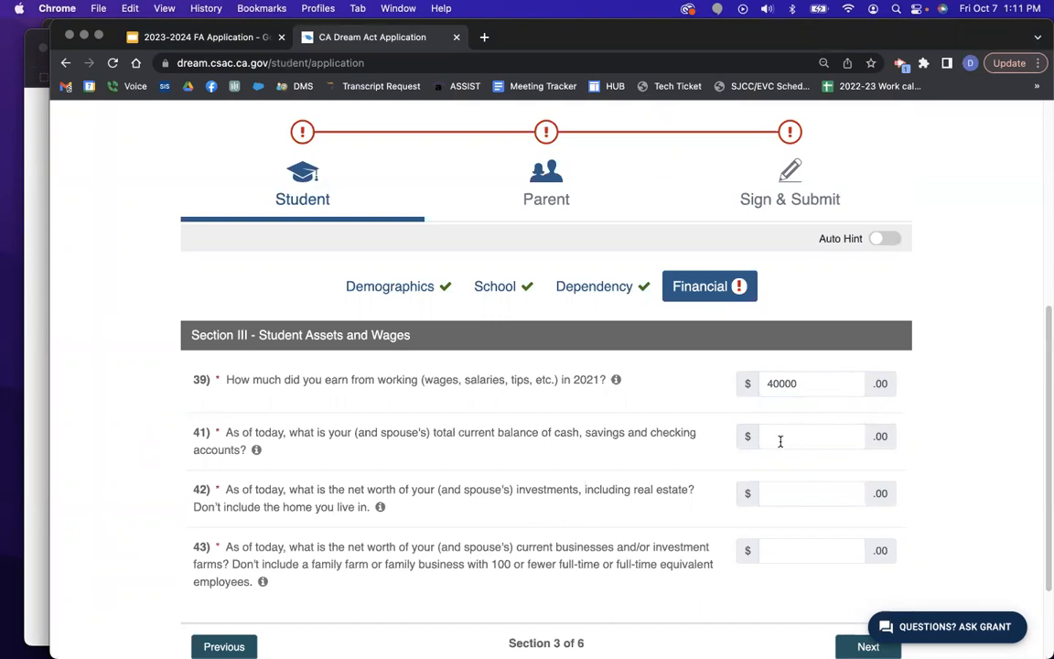
Enter 50 for cash and savings and fill in question 42's investments net worth.
click(782, 437)
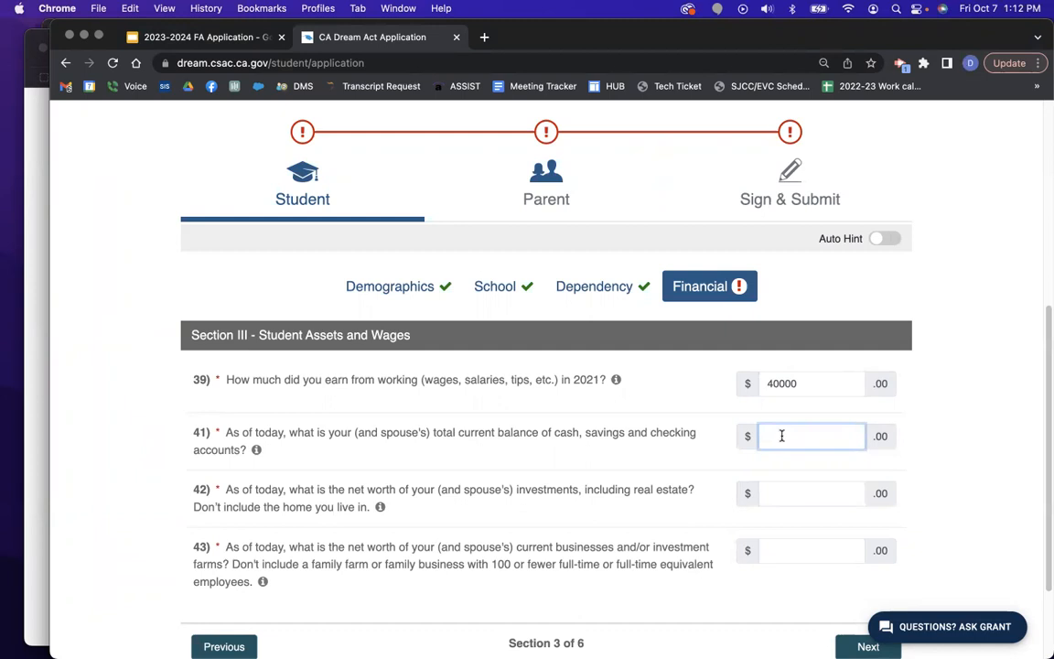
text(50)
click(976, 396)
click(828, 492)
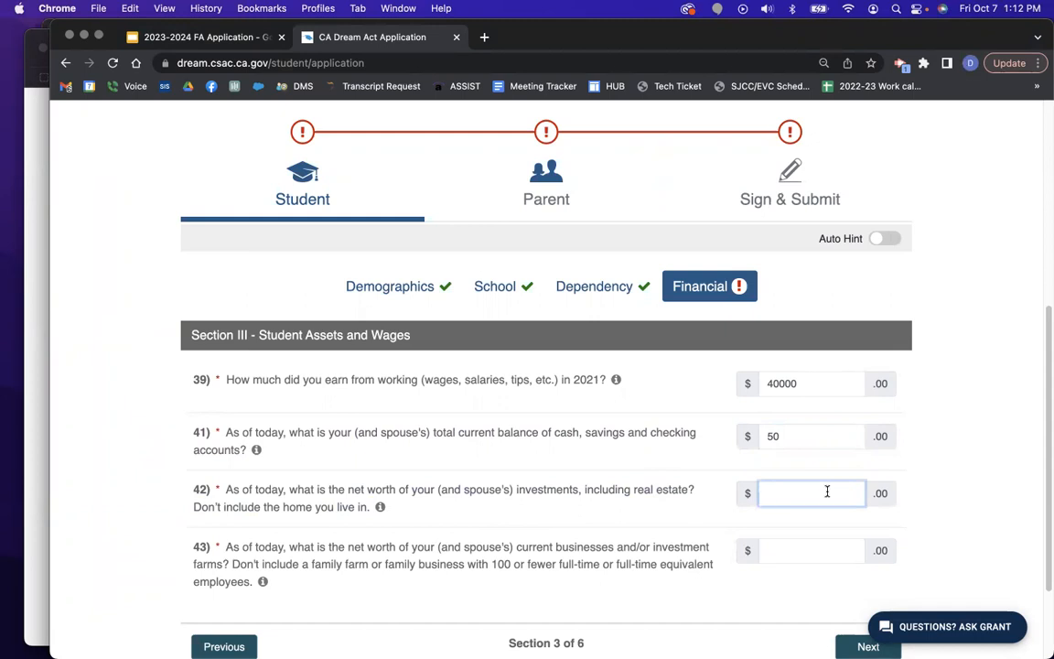
text(0)
click(937, 558)
Enter 0 for question 43's business net worth and continue to Section IV.
scroll(948, 549, down, 1)
scroll(948, 549, down, 2)
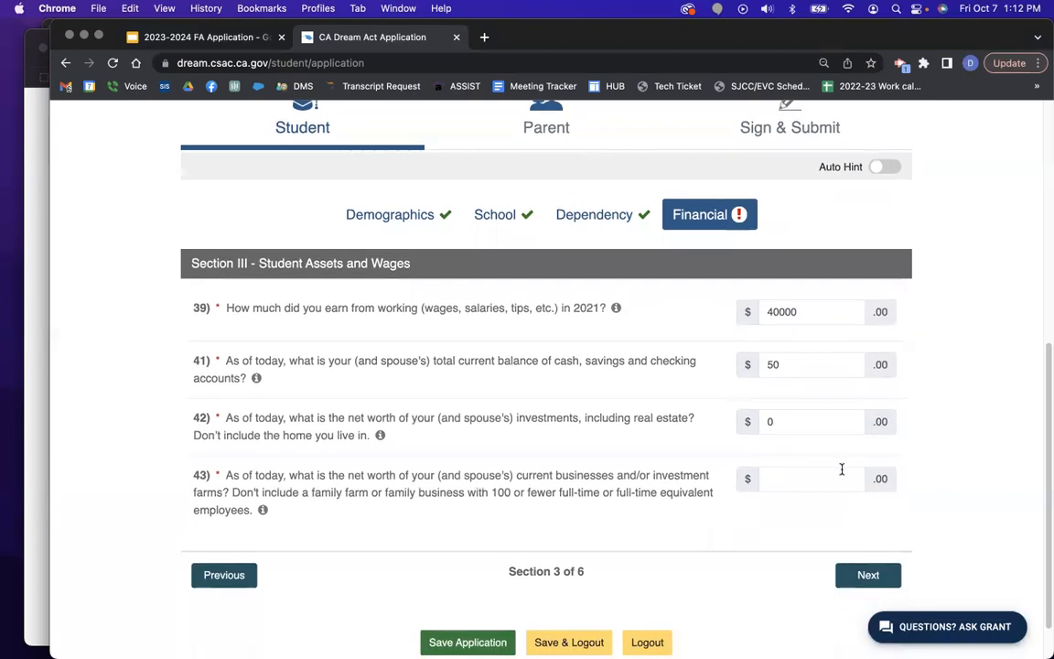
click(817, 481)
text(0)
click(874, 579)
scroll(977, 479, down, 2)
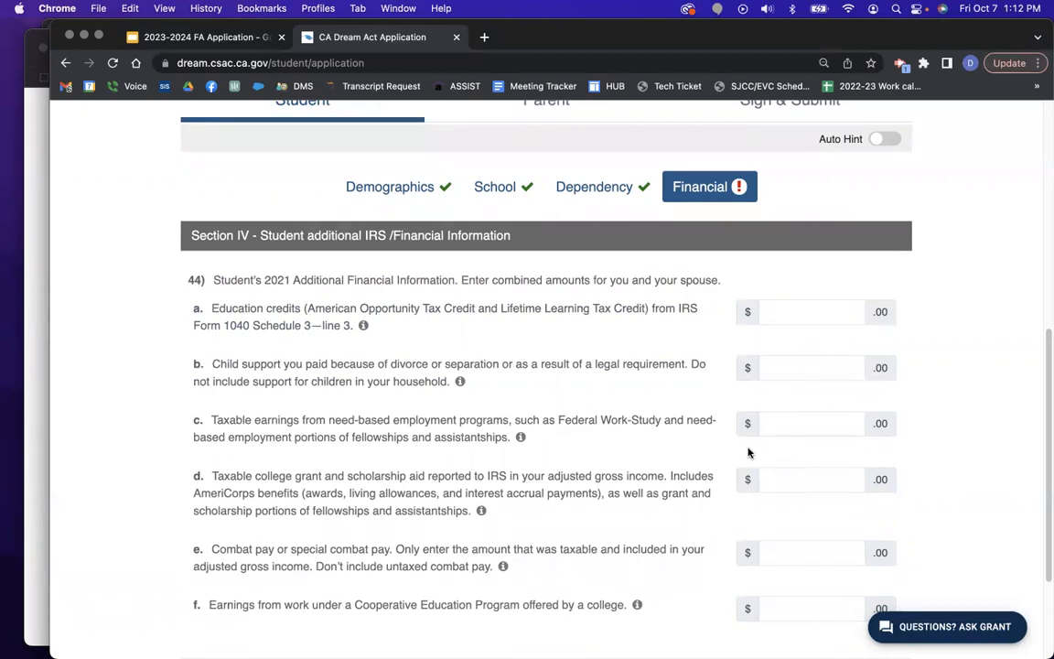
scroll(837, 426, down, 1)
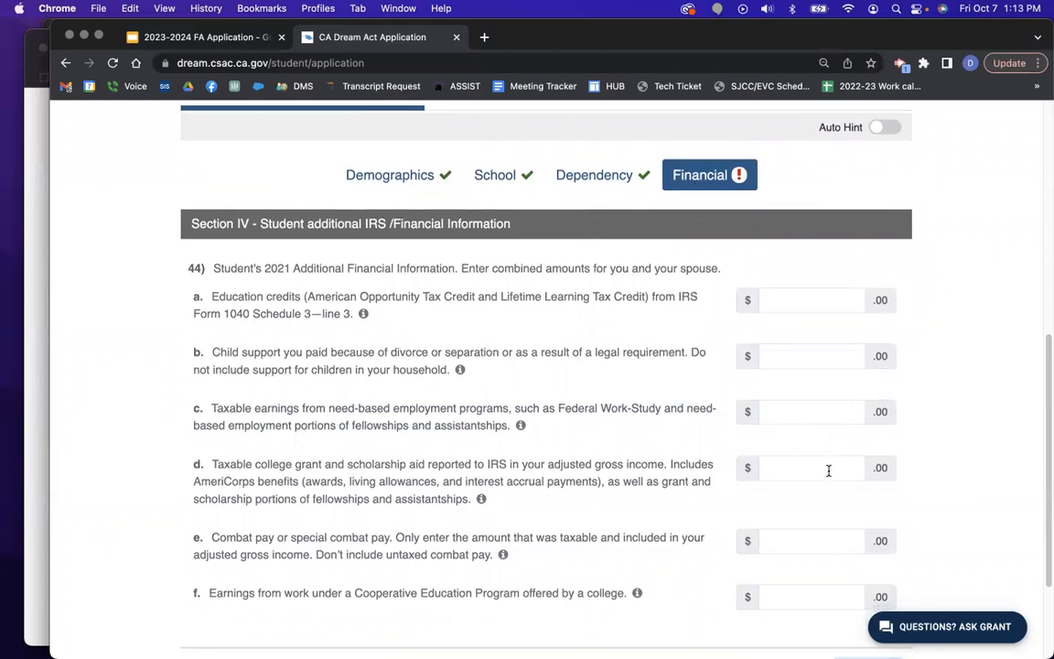
scroll(830, 471, down, 1)
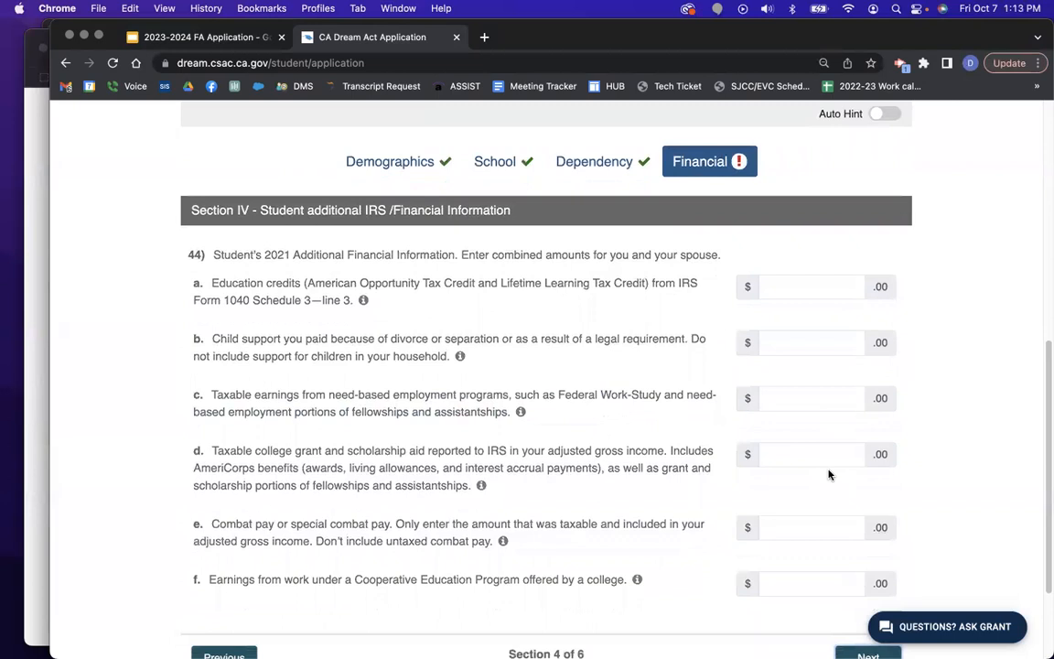
scroll(830, 473, down, 1)
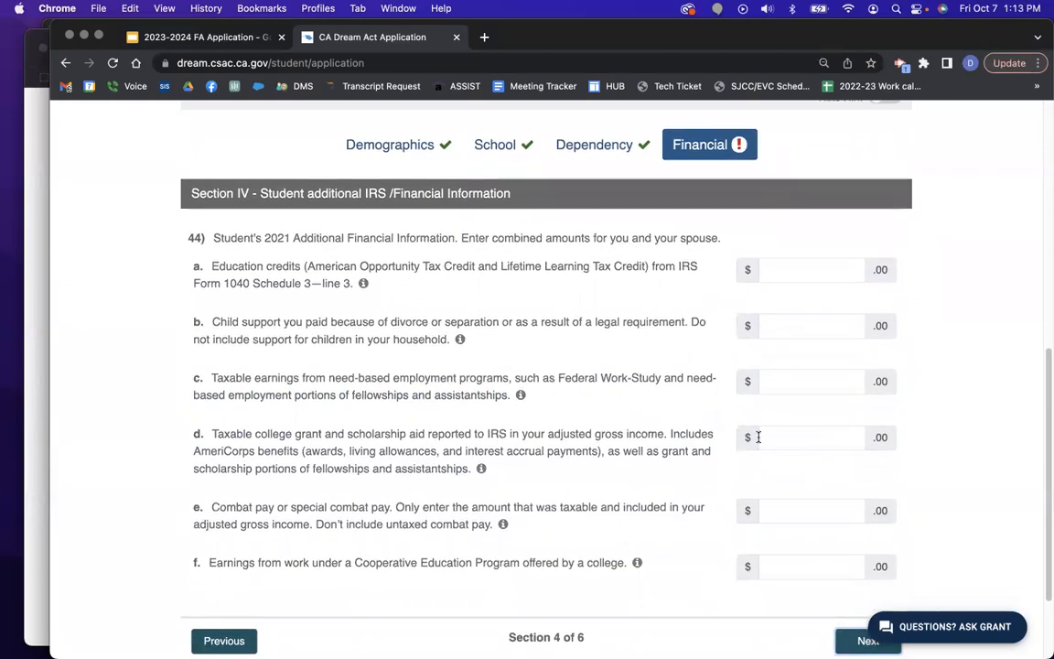
scroll(877, 444, down, 1)
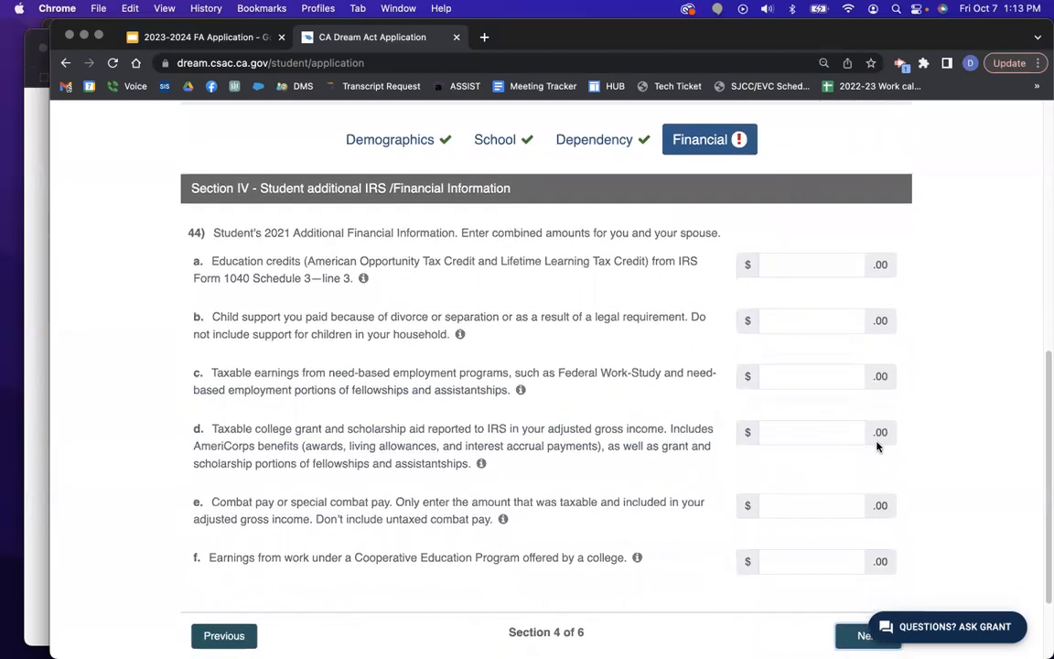
scroll(960, 458, down, 4)
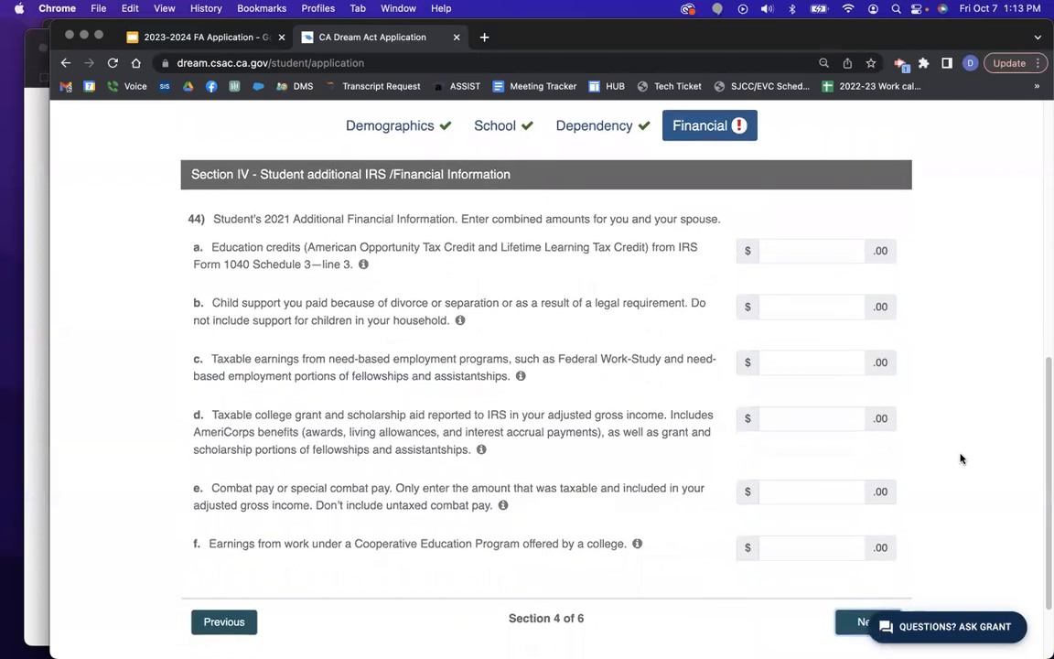
scroll(959, 458, down, 2)
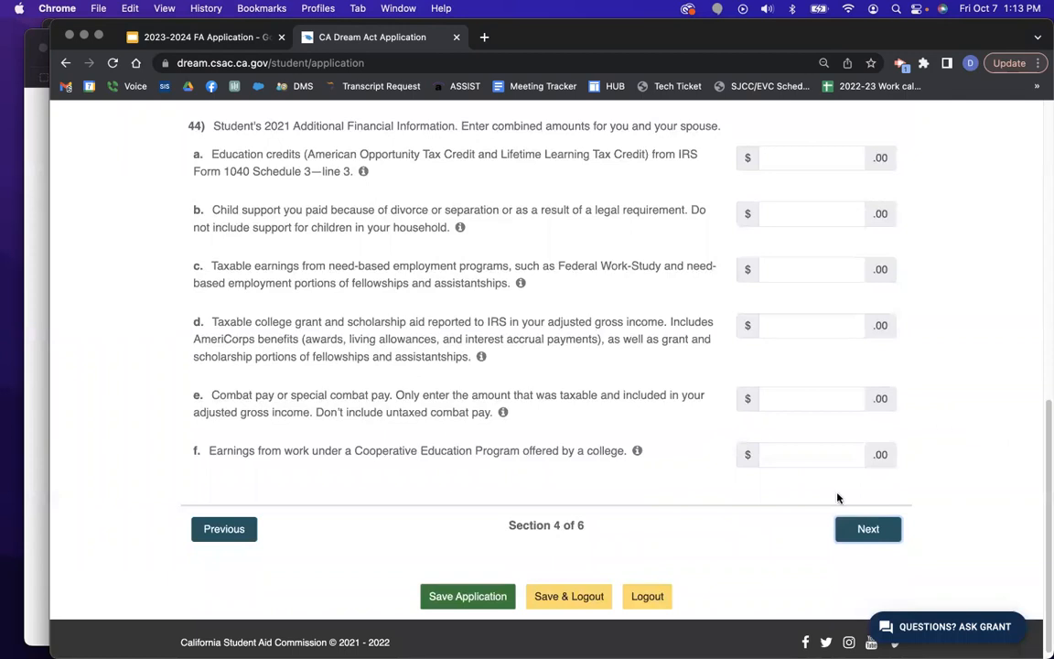
Advance to Section V and review untaxed income questions 45a–45j, leaving them blank.
click(878, 533)
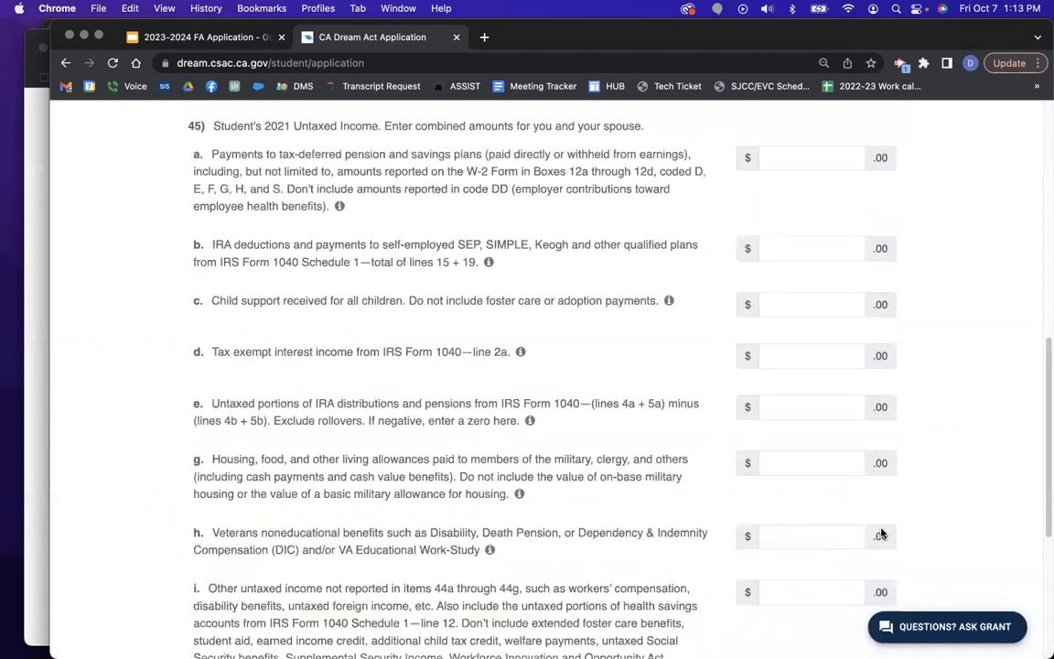
scroll(961, 416, up, 5)
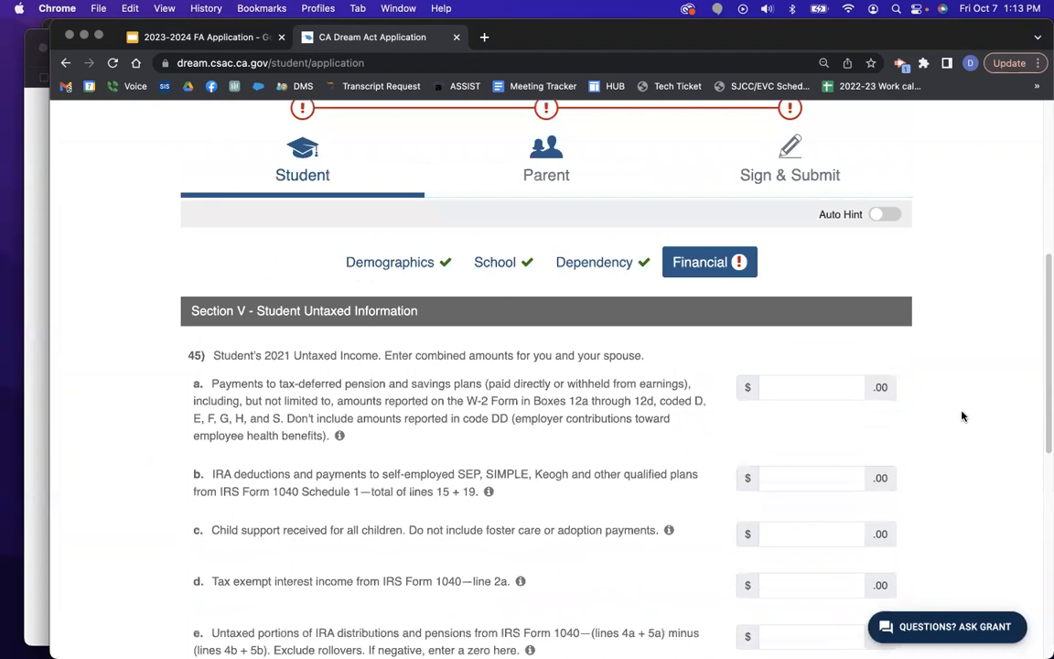
scroll(961, 417, up, 1)
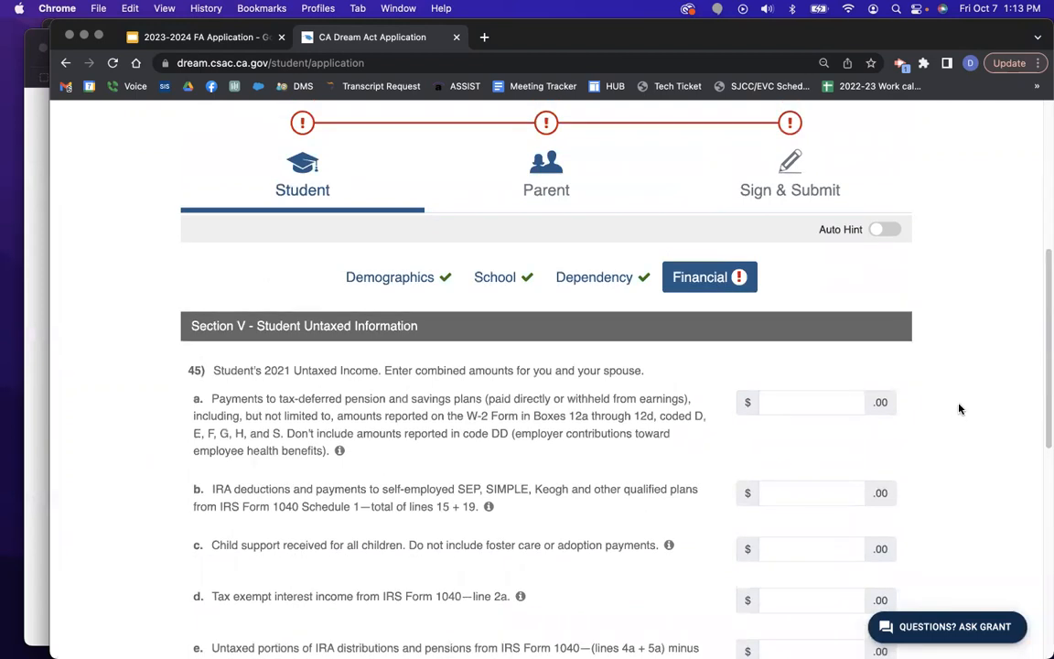
scroll(960, 408, down, 2)
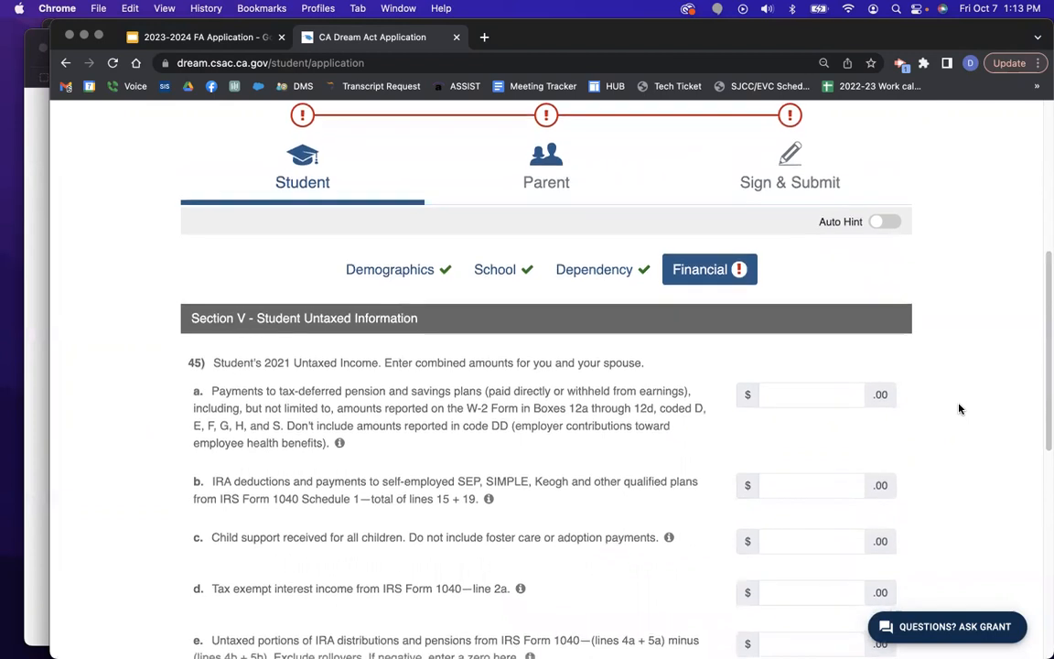
scroll(960, 408, down, 1)
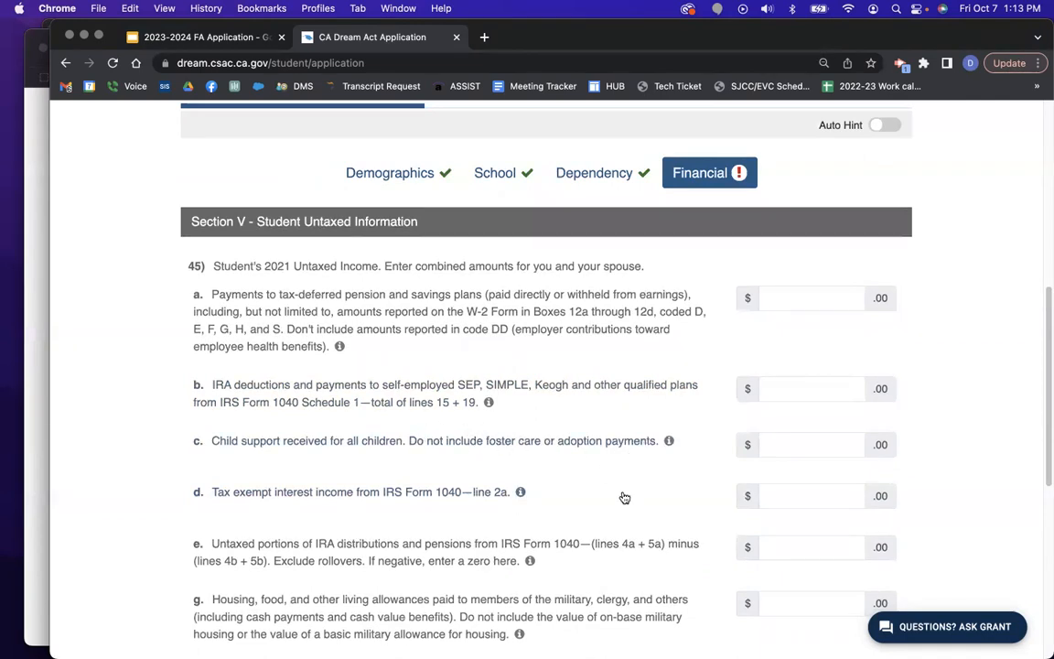
scroll(625, 496, down, 1)
scroll(625, 496, down, 2)
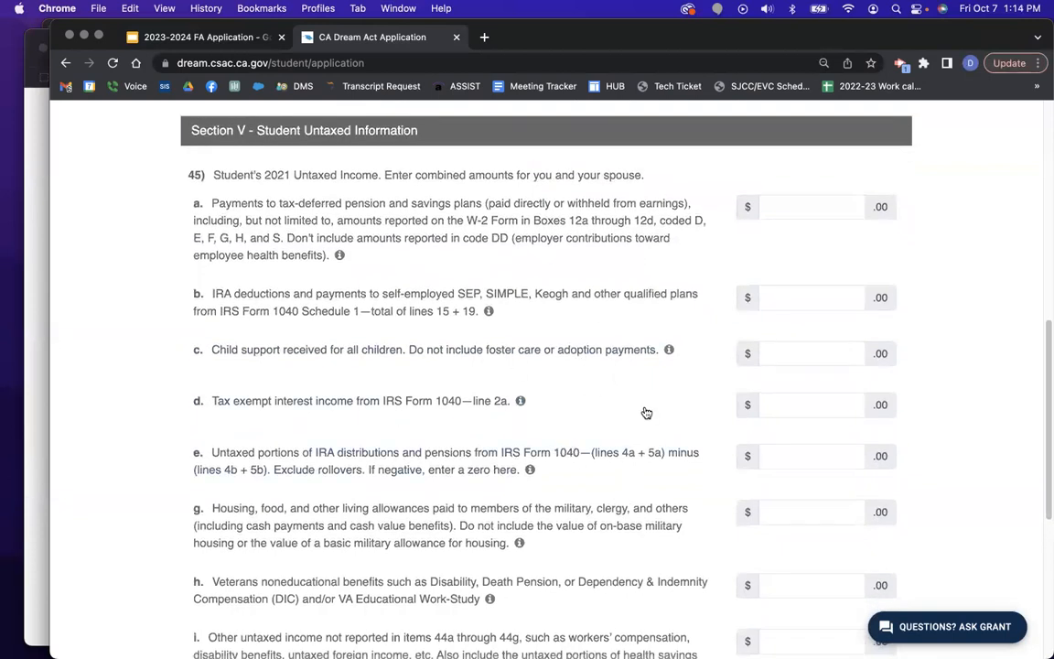
scroll(652, 432, down, 1)
scroll(652, 432, down, 1)
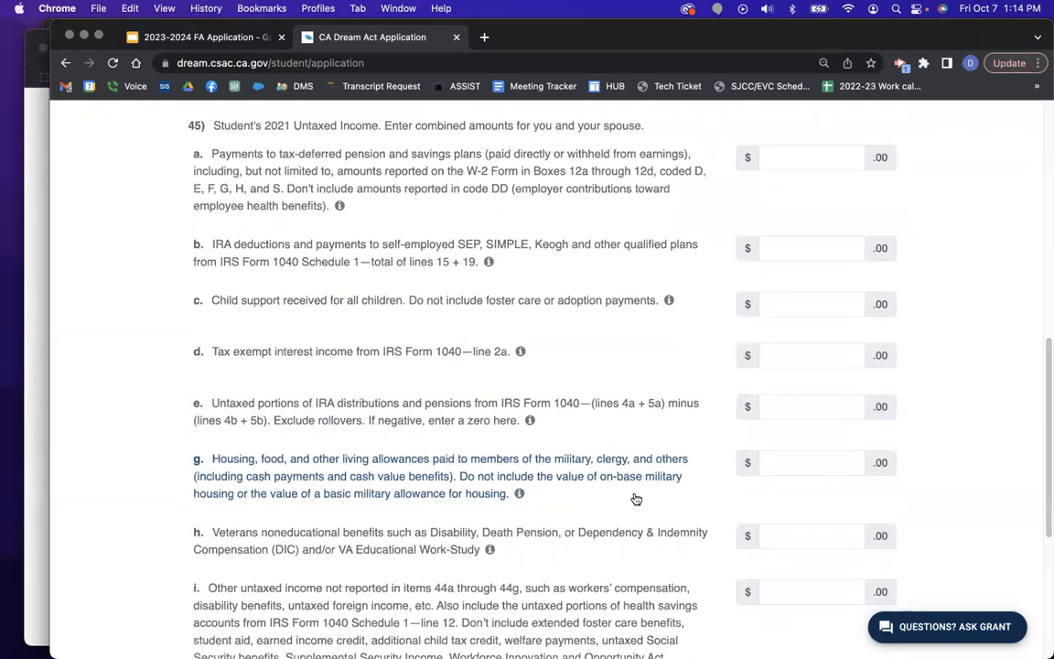
scroll(634, 499, down, 1)
scroll(632, 499, down, 2)
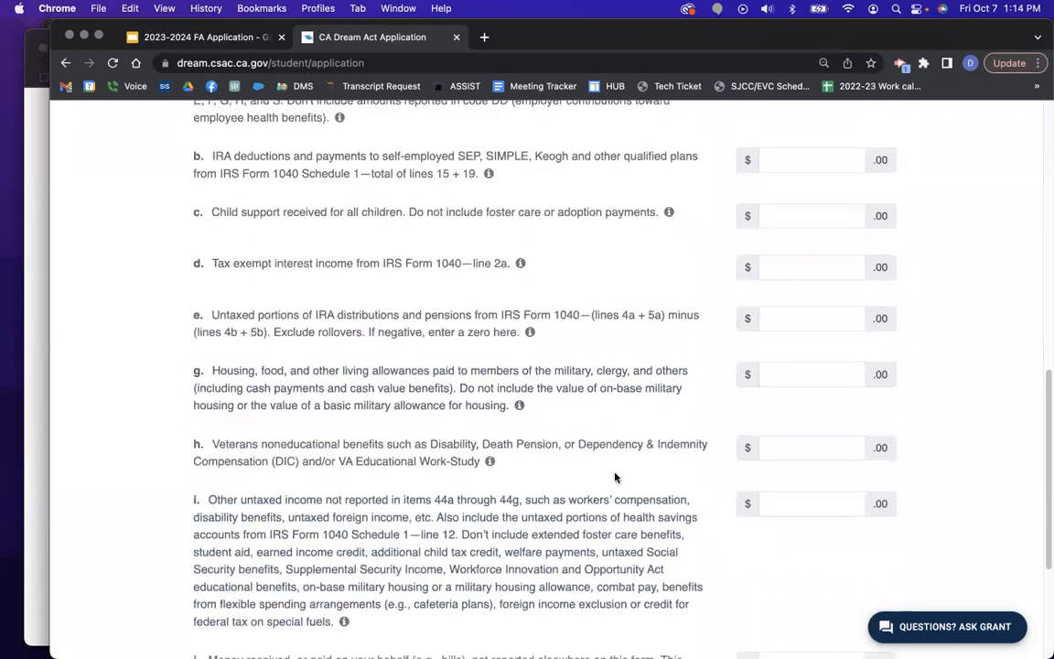
scroll(616, 478, down, 4)
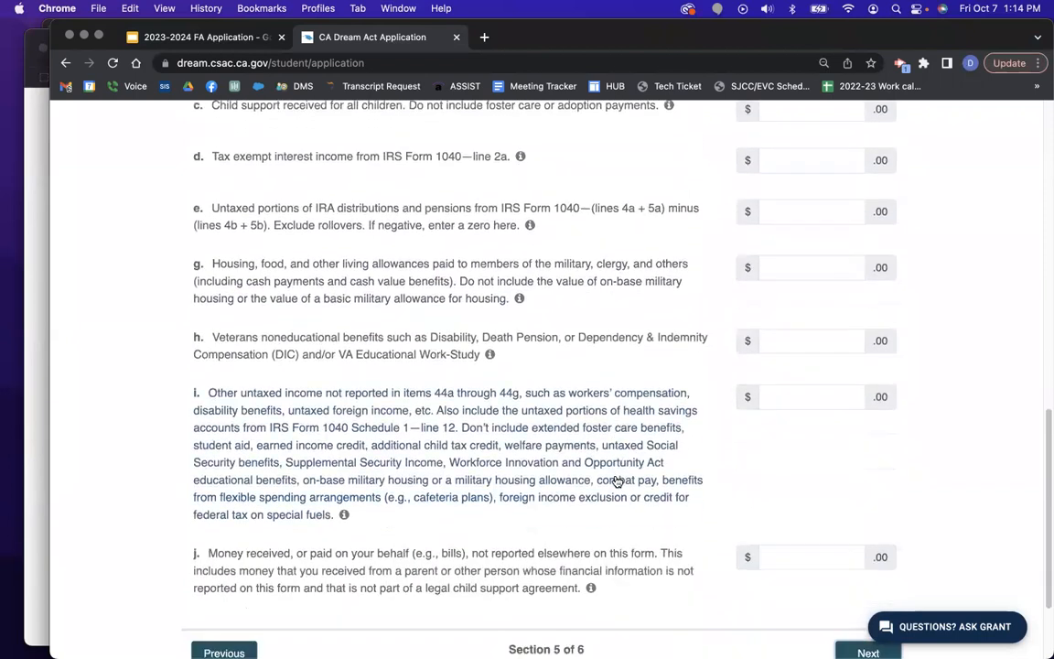
scroll(618, 481, down, 1)
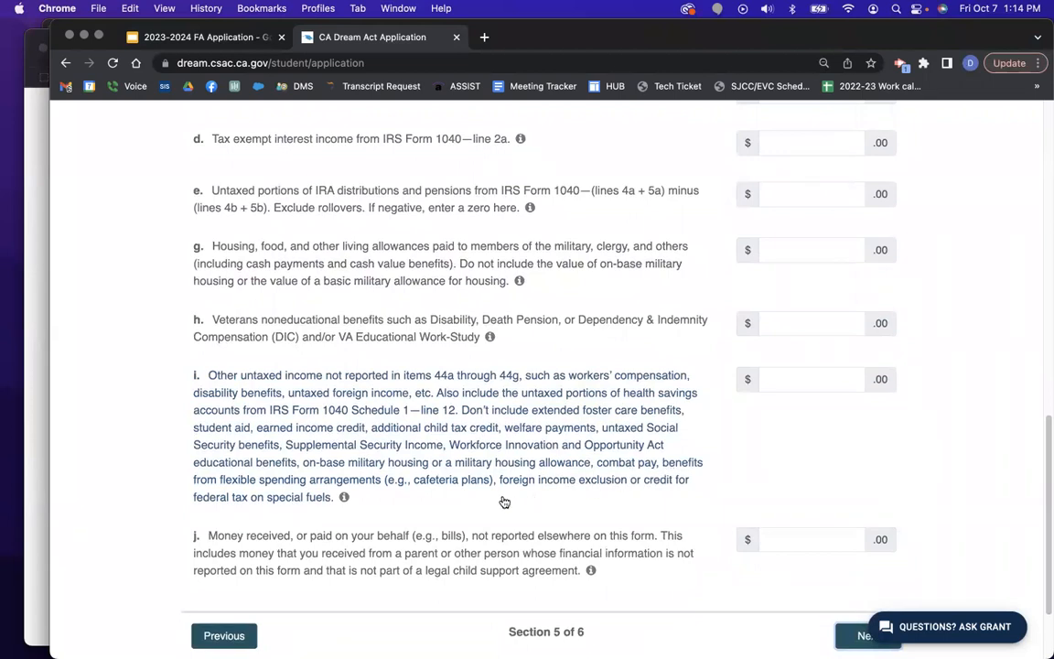
scroll(504, 501, down, 2)
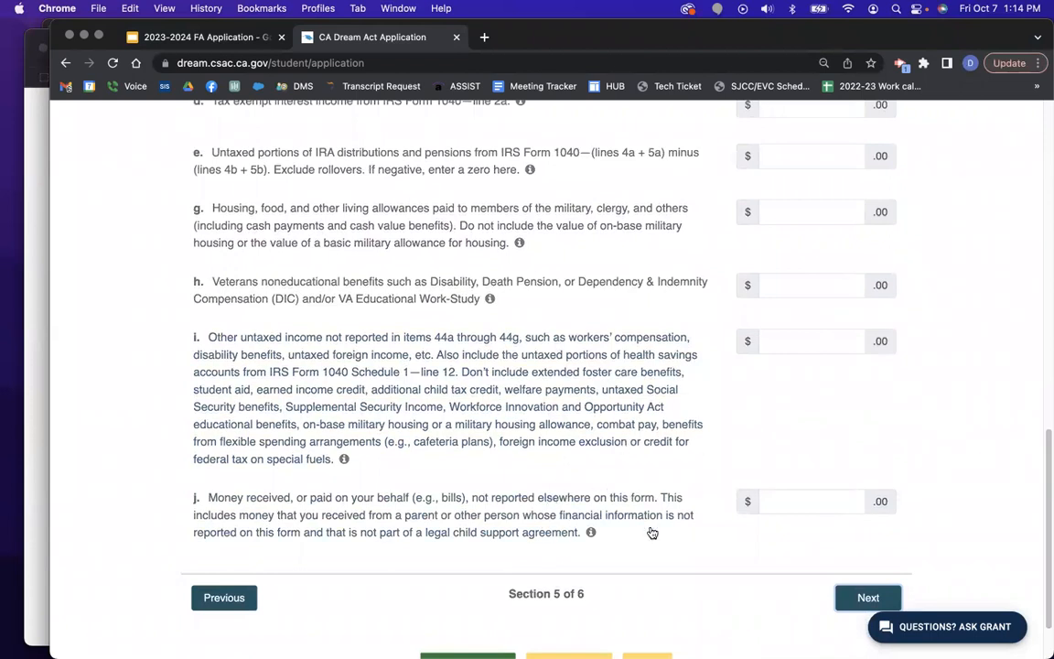
scroll(928, 519, down, 1)
scroll(918, 523, down, 1)
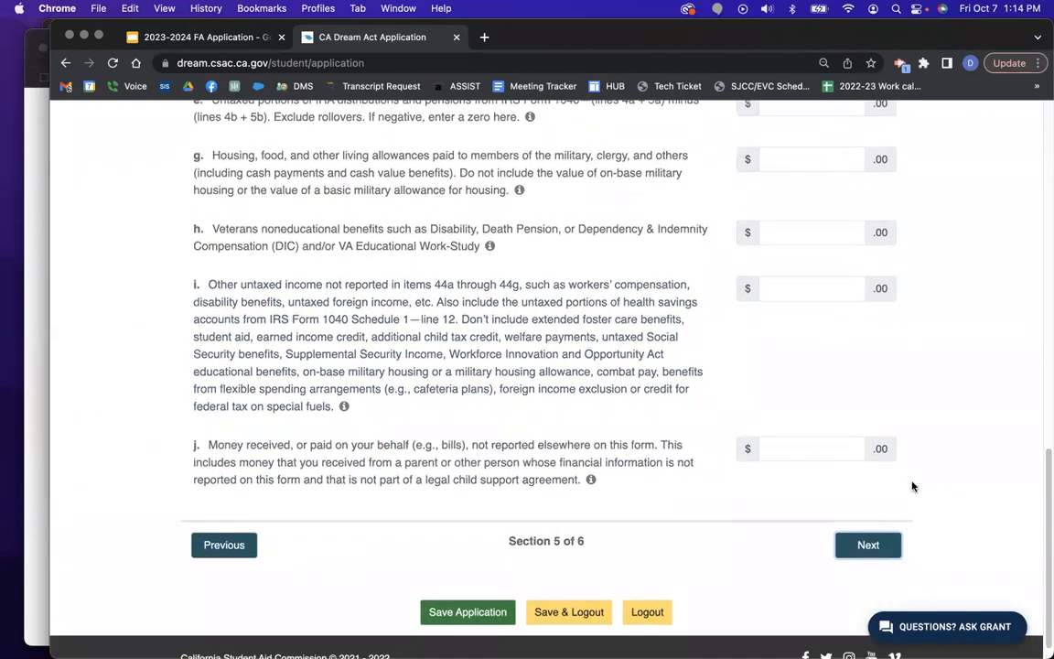
In Section VI, mark SNAP, free or reduced school lunch and WIC as received.
click(882, 546)
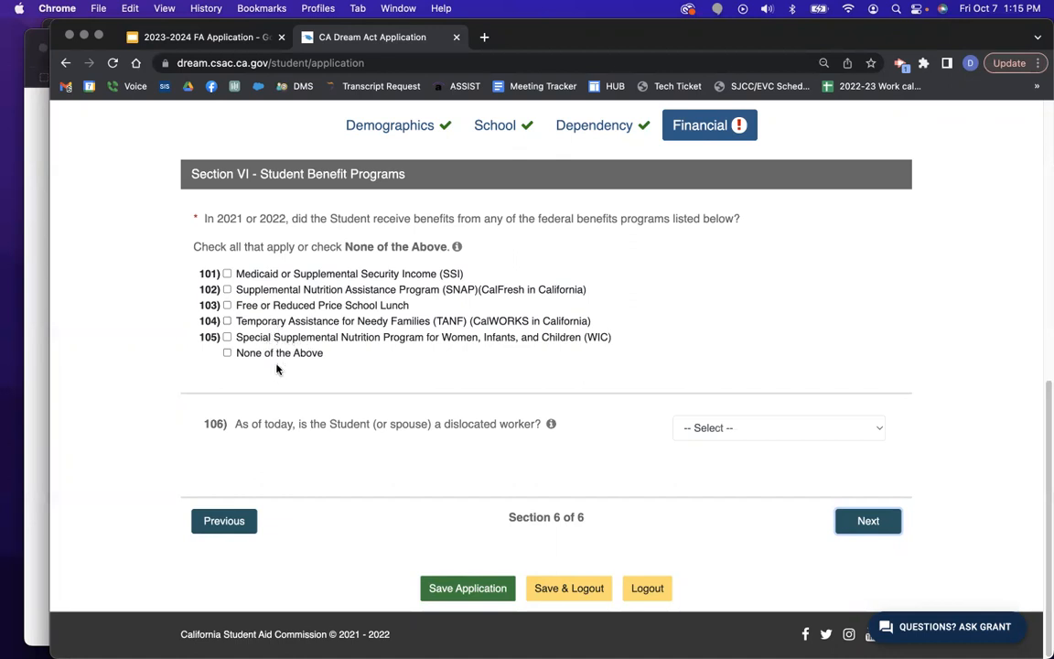
click(227, 306)
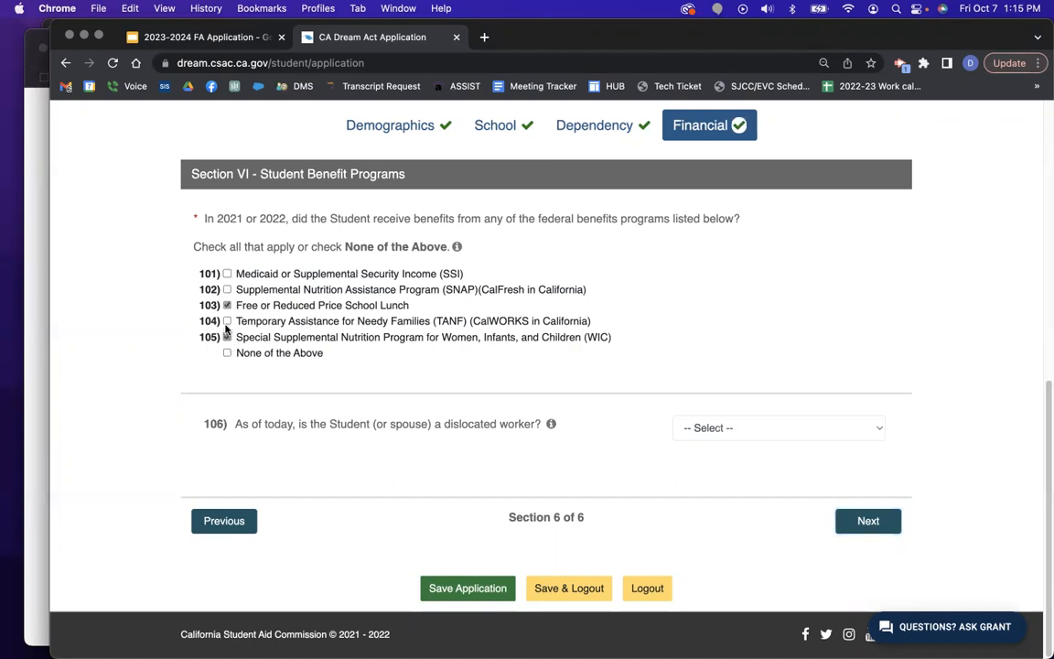
click(227, 290)
click(551, 425)
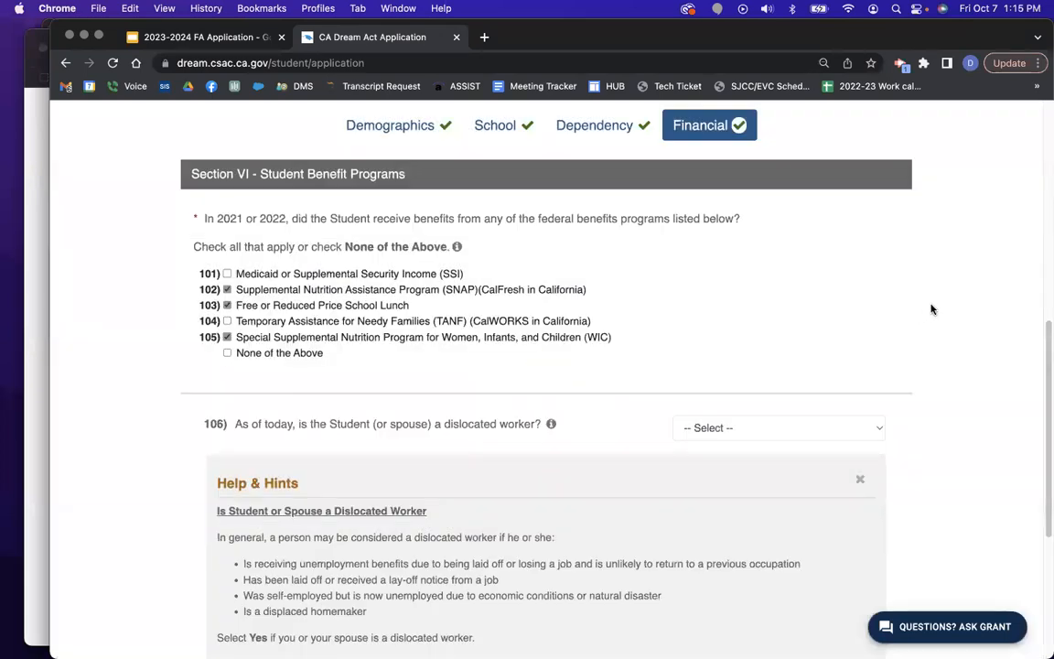
Answer No to question 106 about dislocated worker status and continue to Parent Section 1.
scroll(932, 309, down, 2)
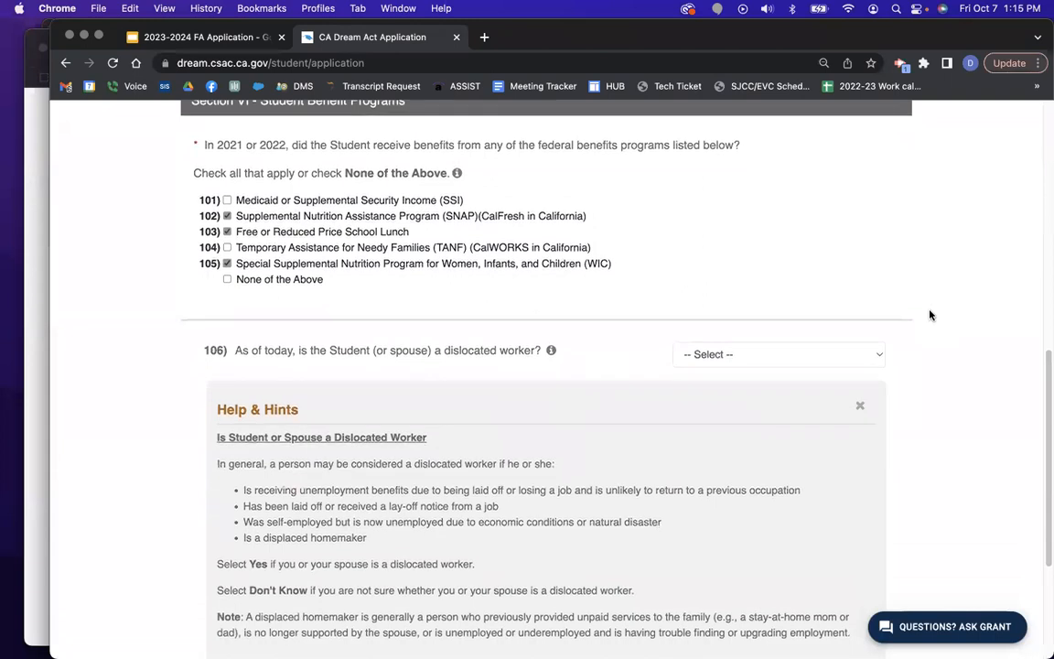
scroll(947, 326, down, 1)
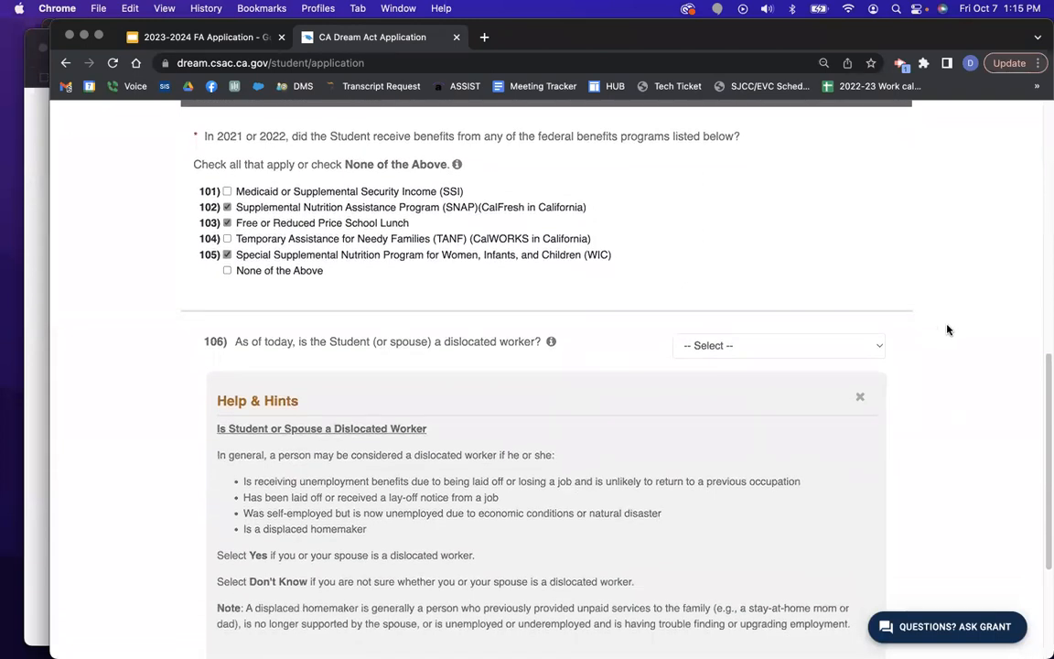
scroll(947, 330, down, 2)
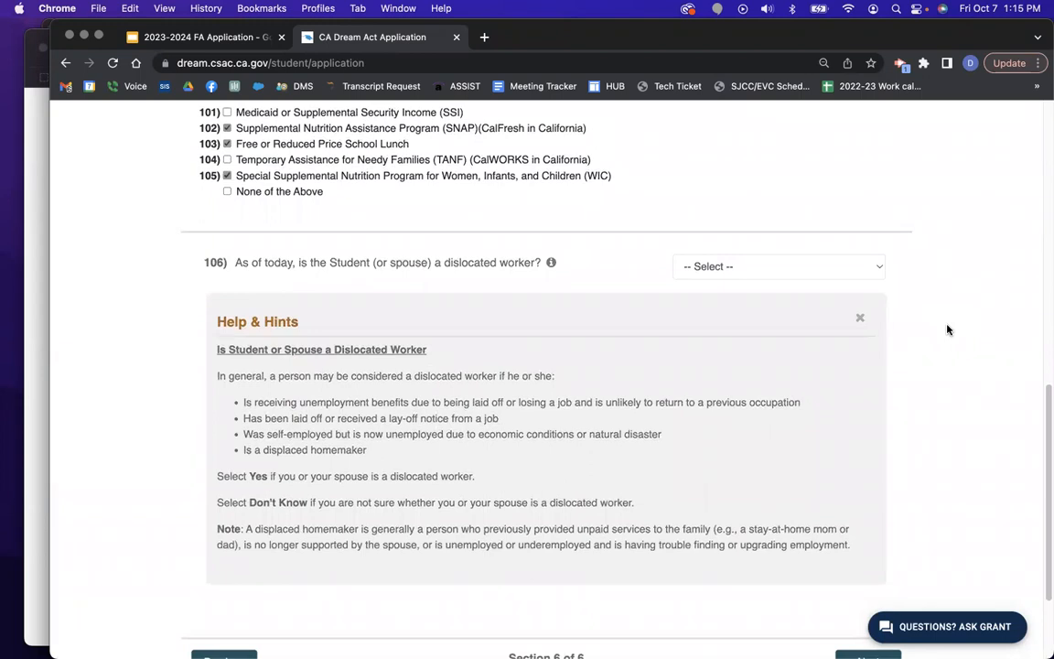
scroll(948, 329, down, 2)
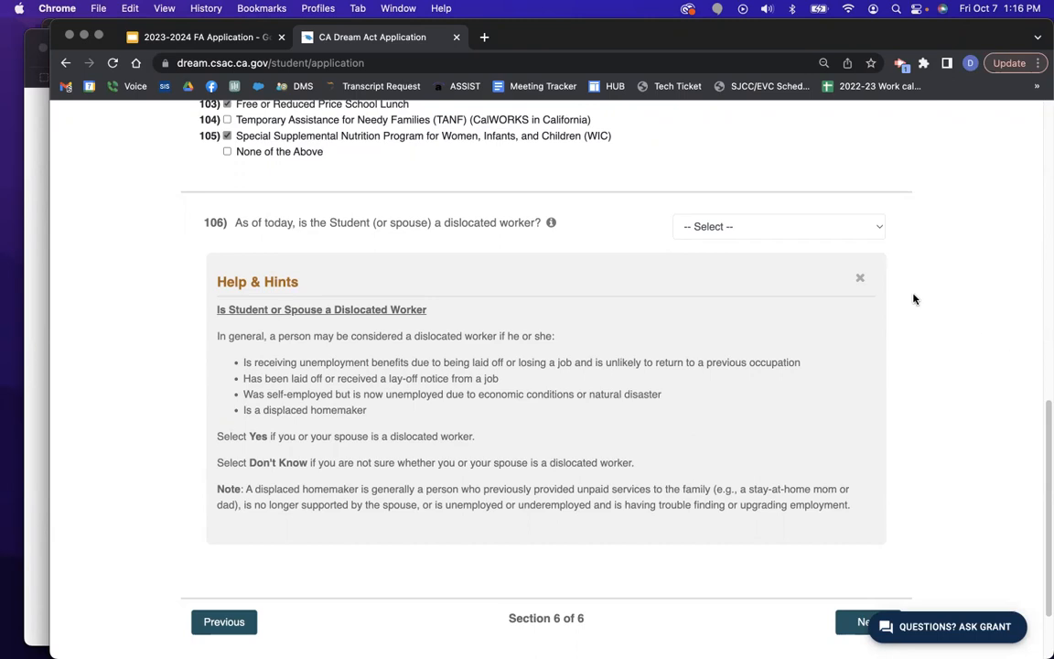
click(788, 228)
click(777, 265)
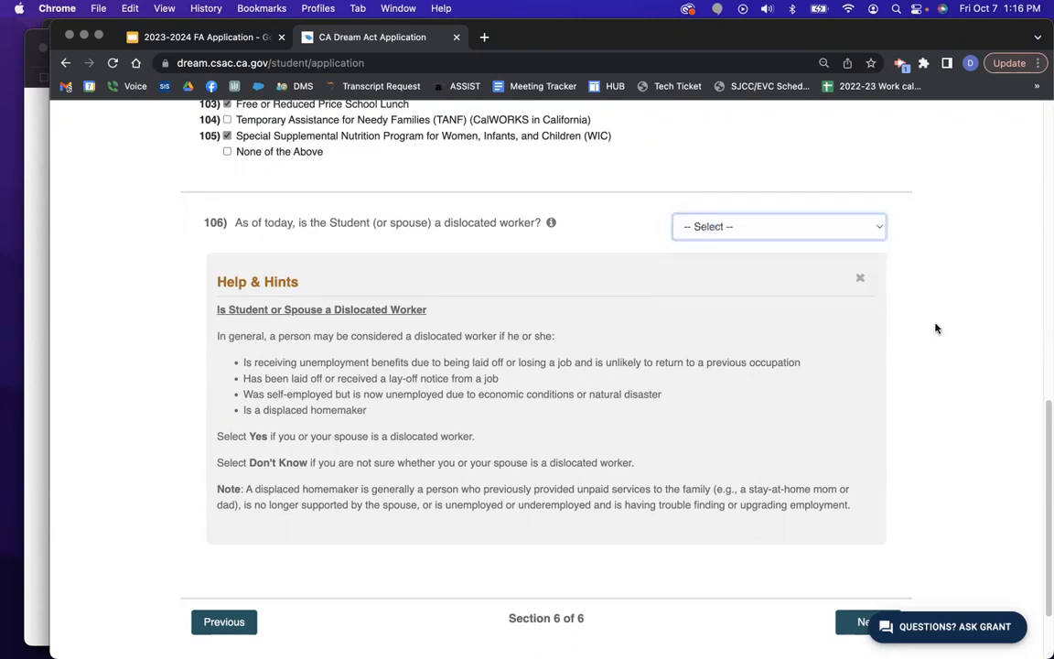
scroll(870, 499, down, 2)
click(873, 523)
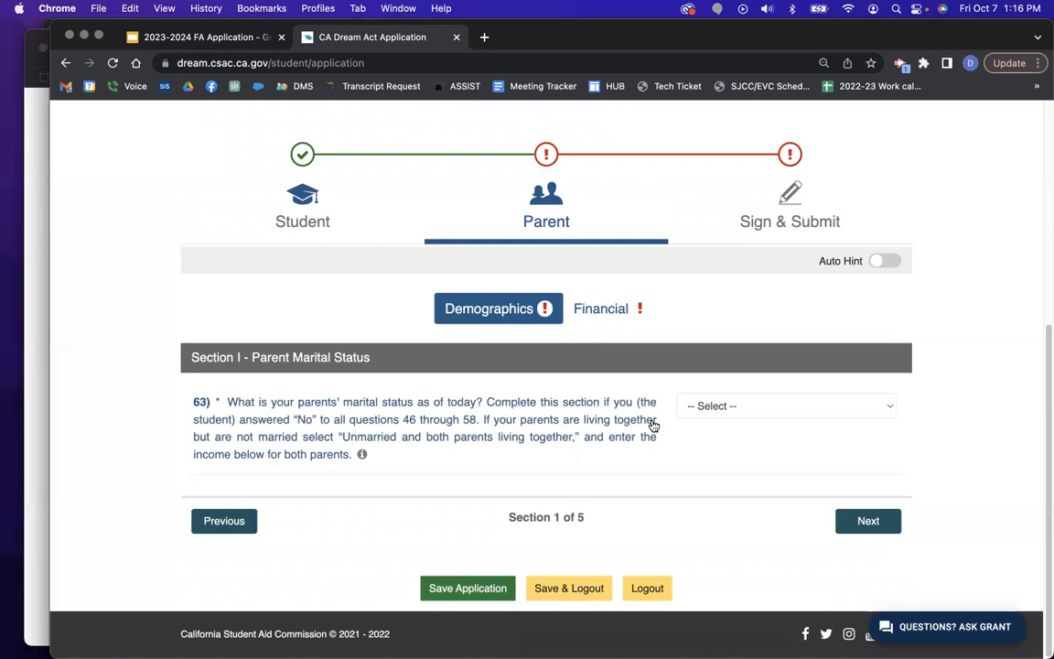
Set question 63 to 'Unmarried and both parents living together' and go to Parent 1's section.
click(736, 409)
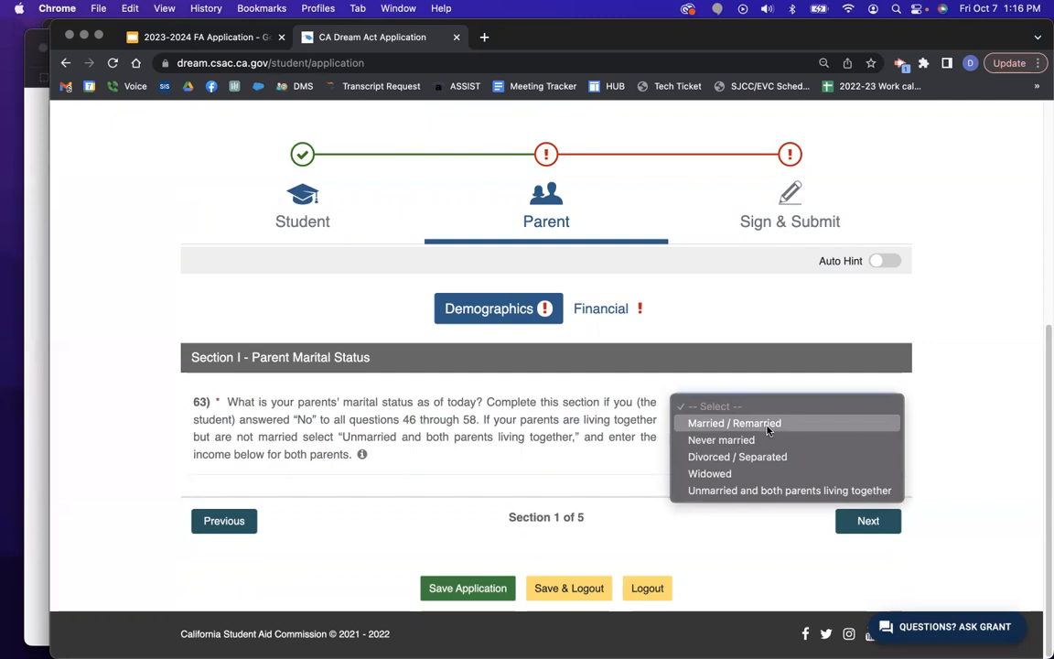
click(773, 490)
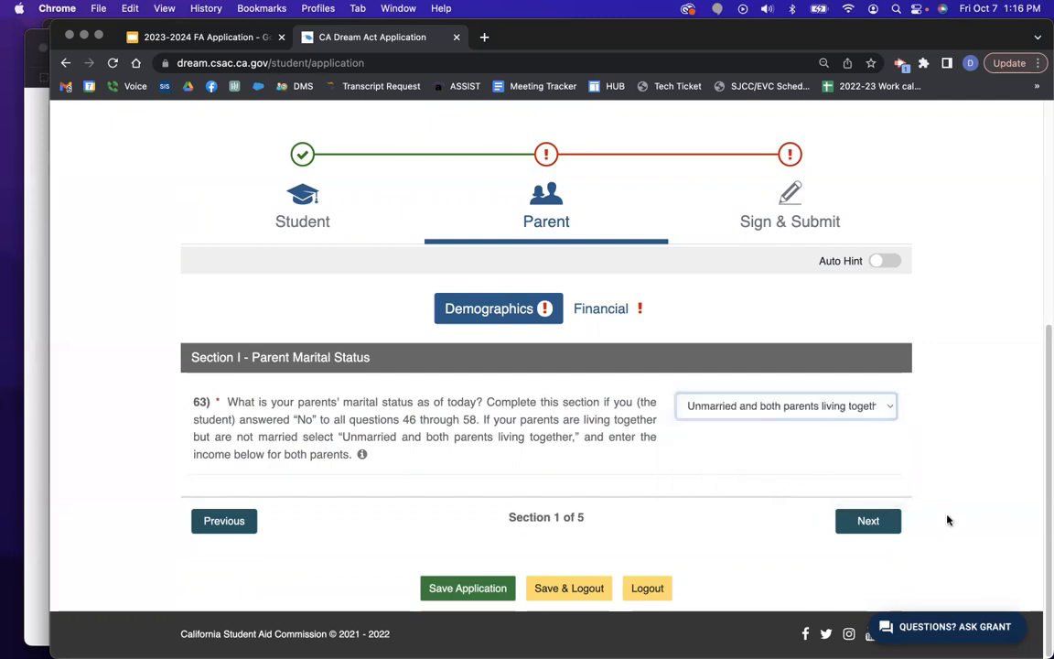
click(890, 527)
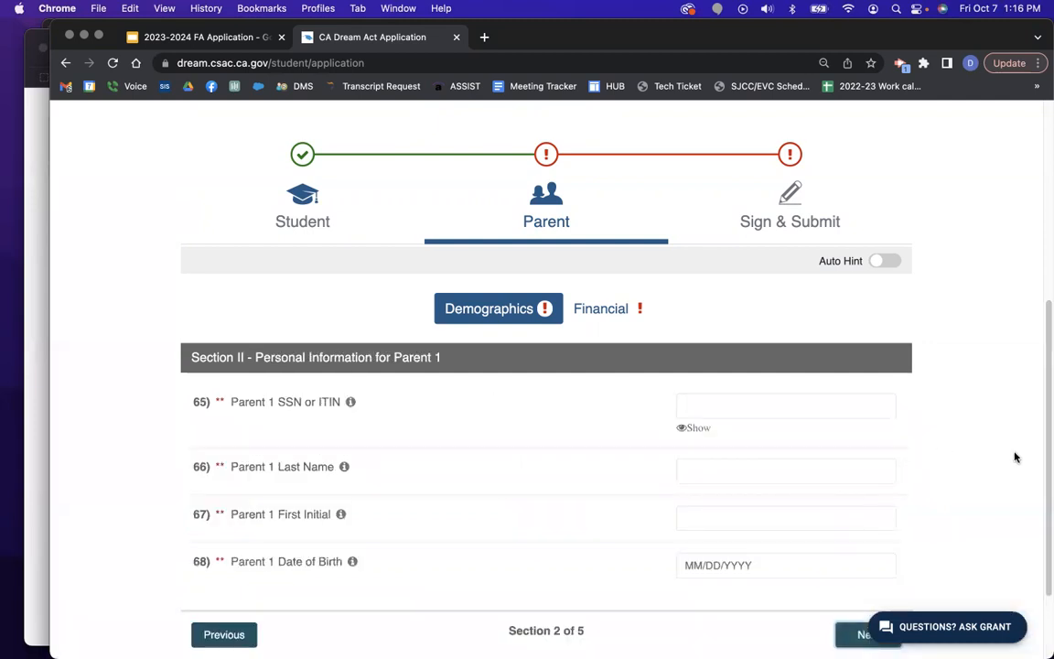
scroll(835, 322, down, 2)
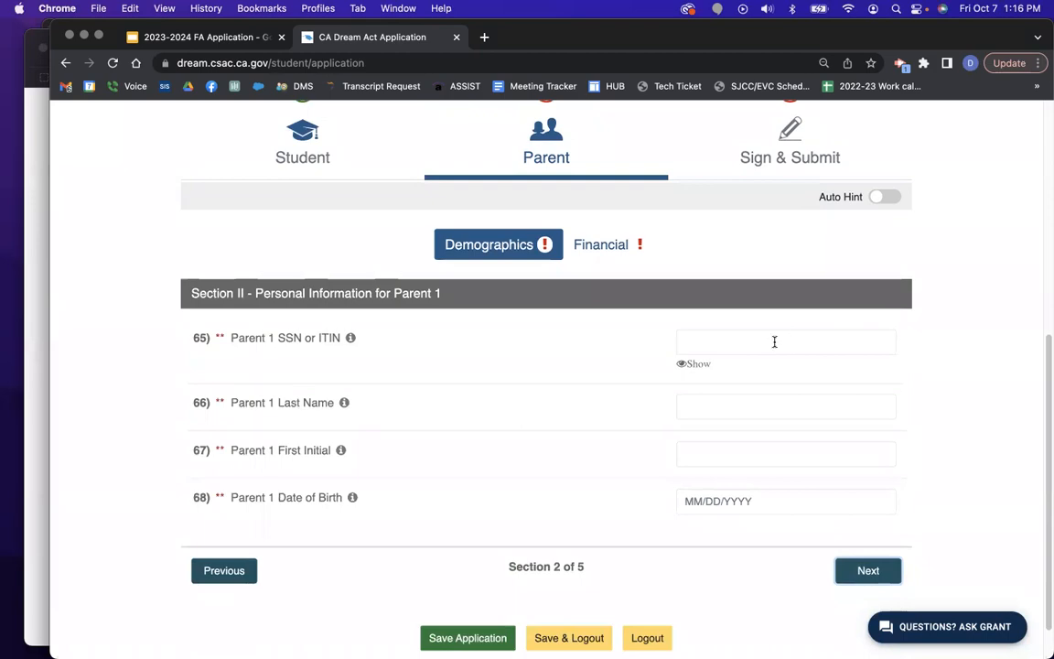
key(ctrl+Up)
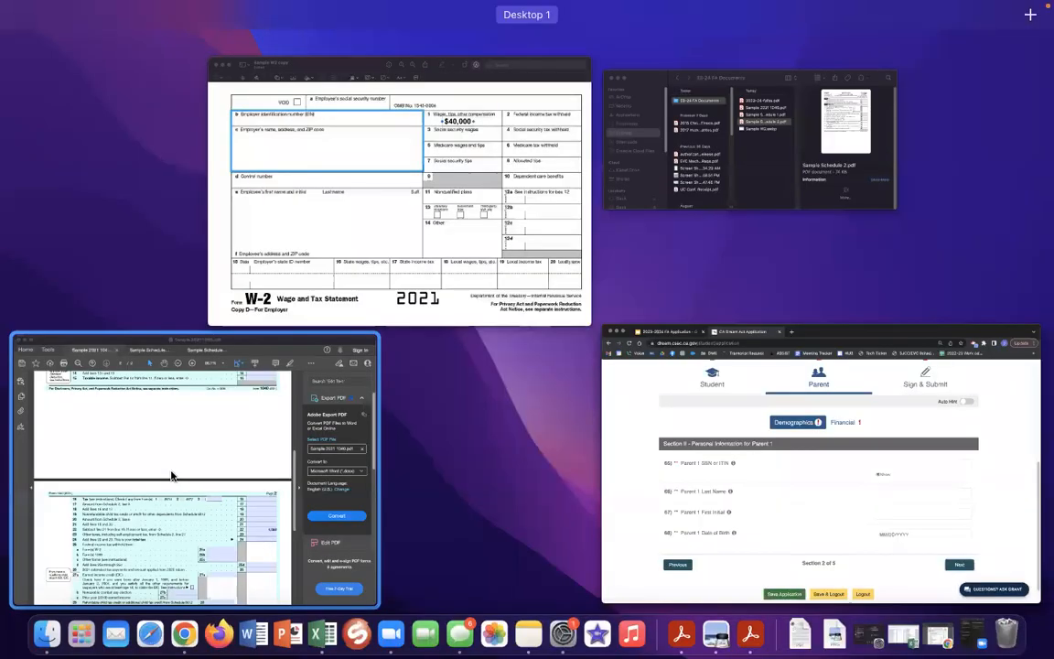
Find the social security numbers at the top of the sample 2021 1040, then return to Chrome.
click(171, 475)
scroll(174, 414, up, 10)
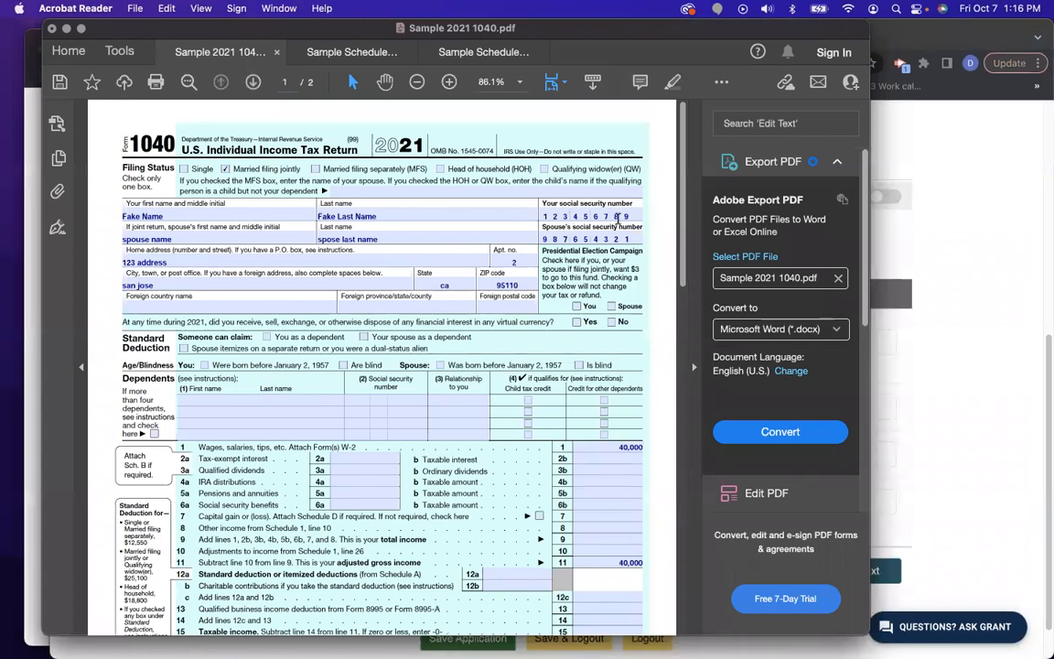
drag(651, 215, 144, 226)
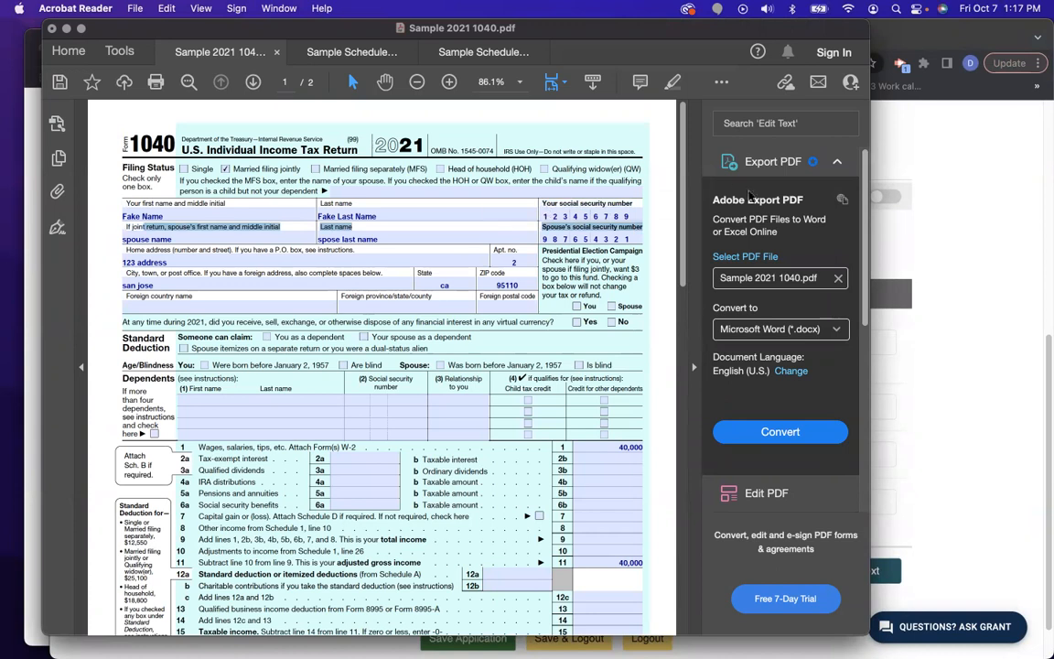
click(641, 252)
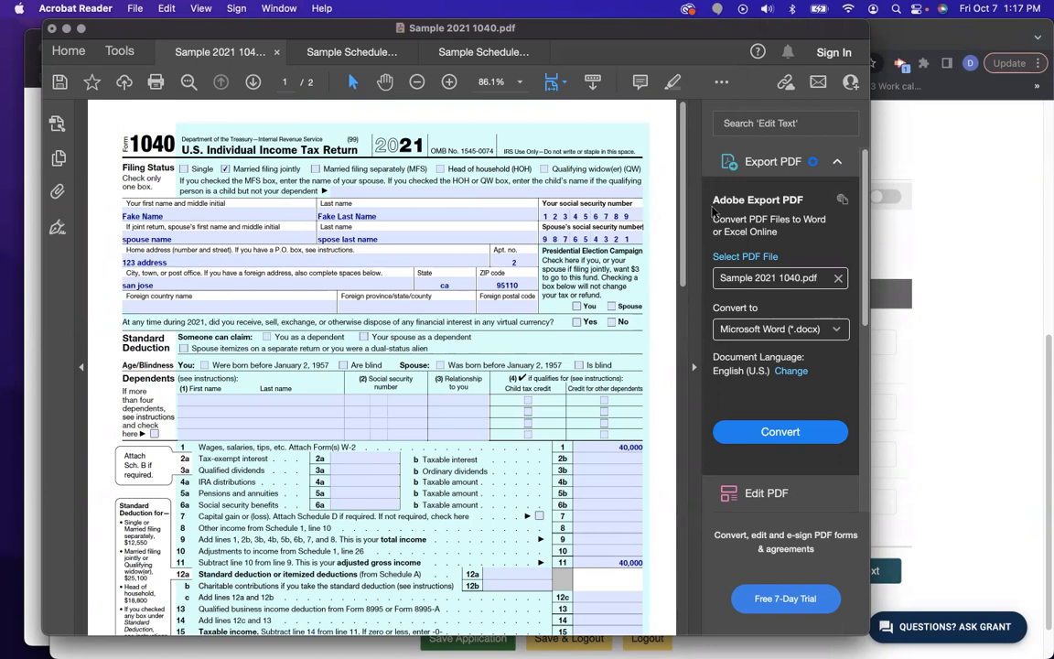
click(874, 217)
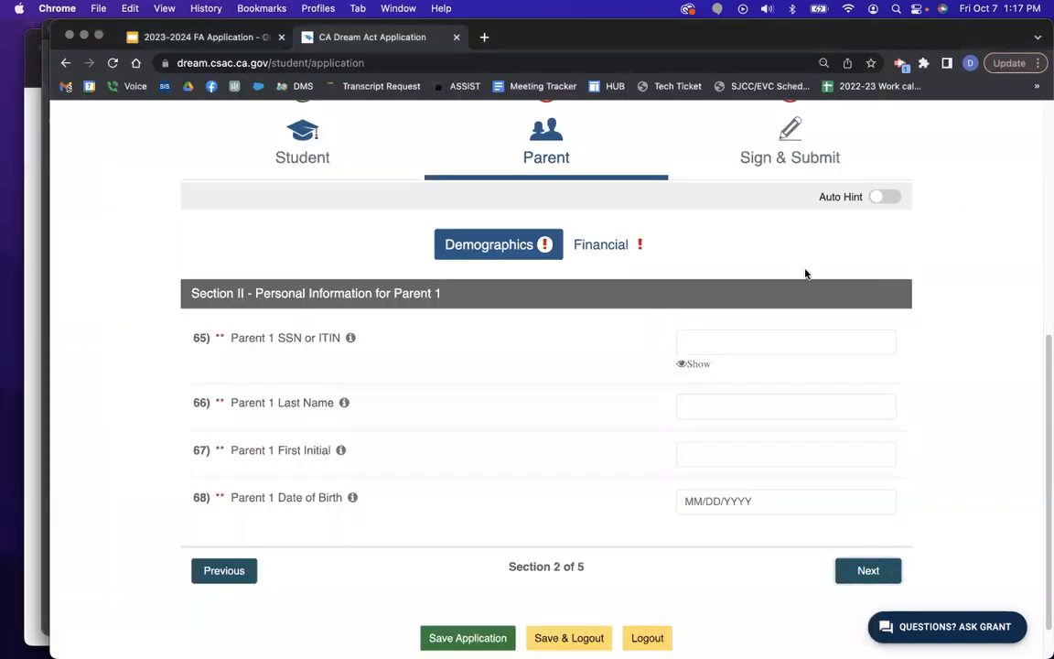
Enter Parent 1's SSN and reveal it to verify the number.
click(712, 343)
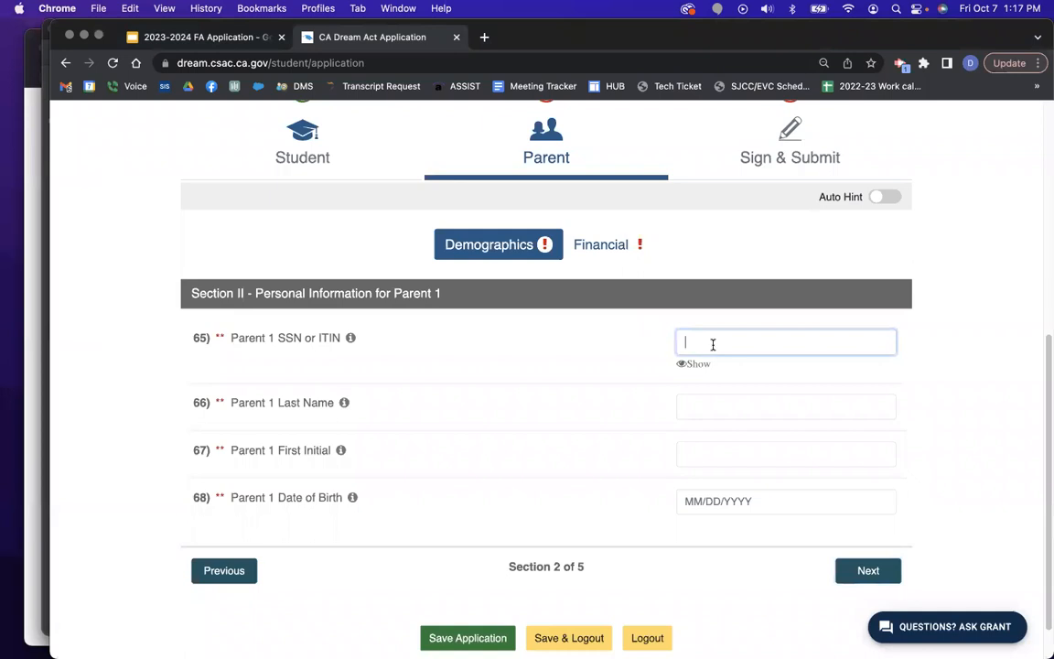
text(•••••••••)
click(694, 364)
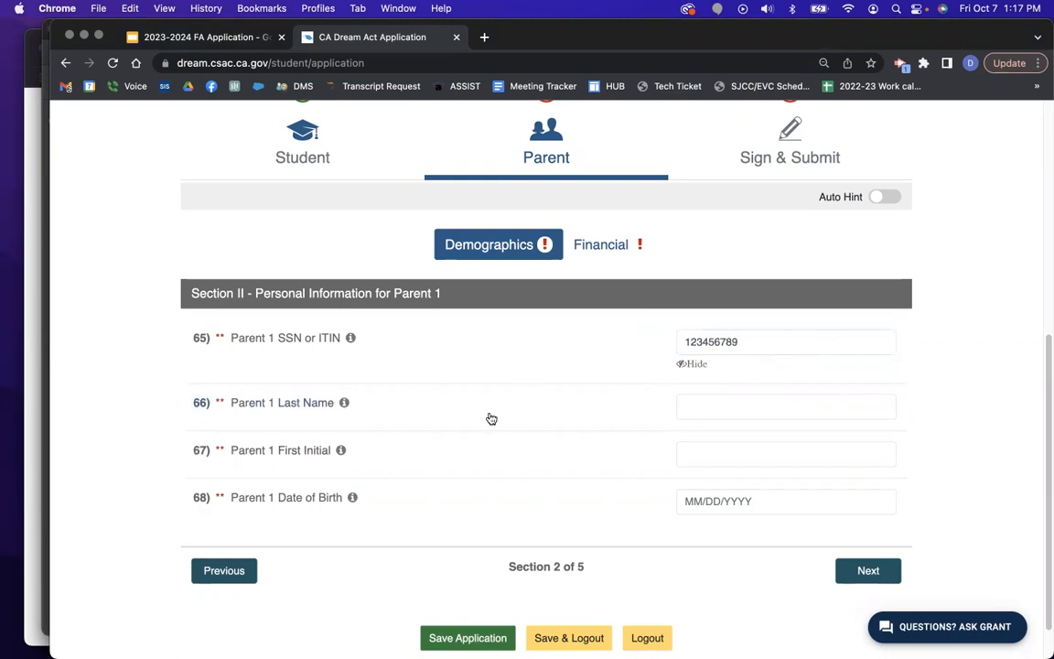
Fill in Parent 1's last name, first initial and birth date, then continue to Parent 2.
click(707, 403)
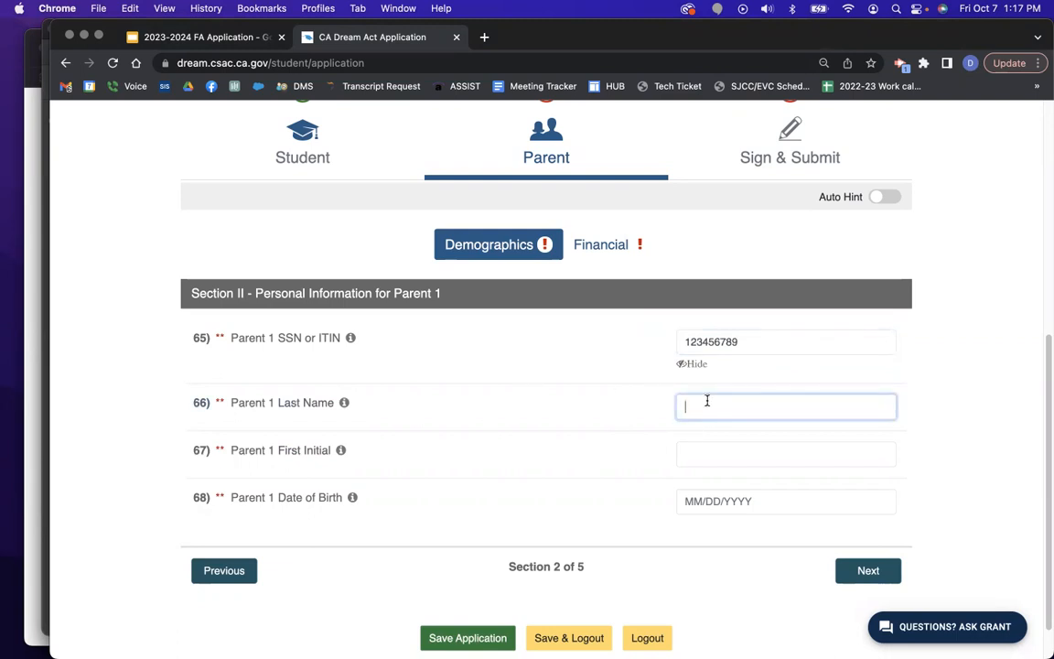
key(Tab)
key(Tab)
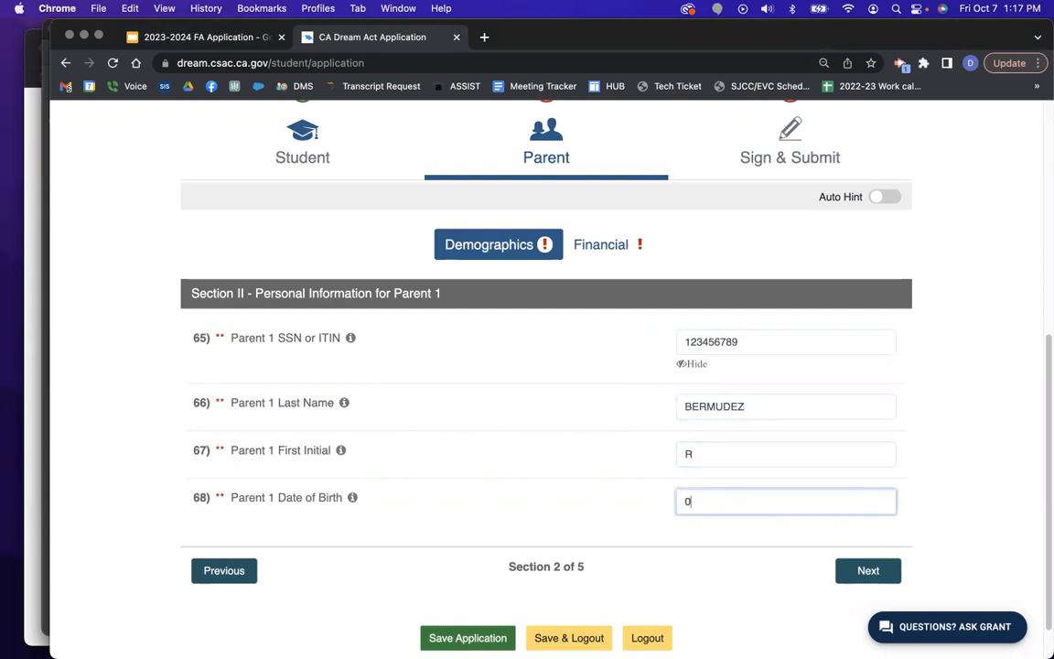
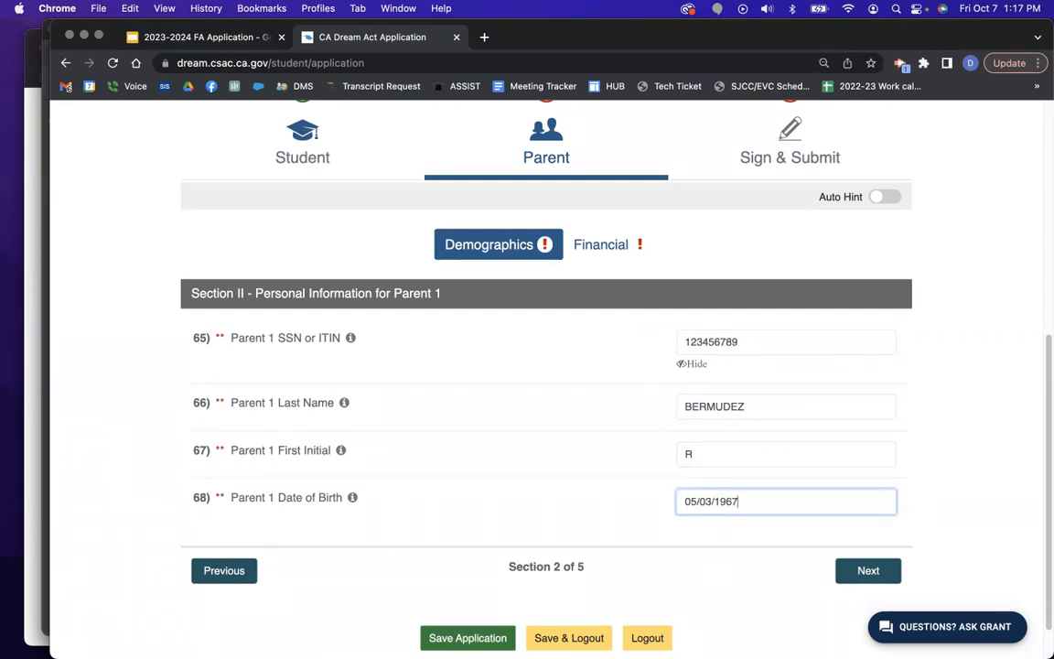
click(869, 571)
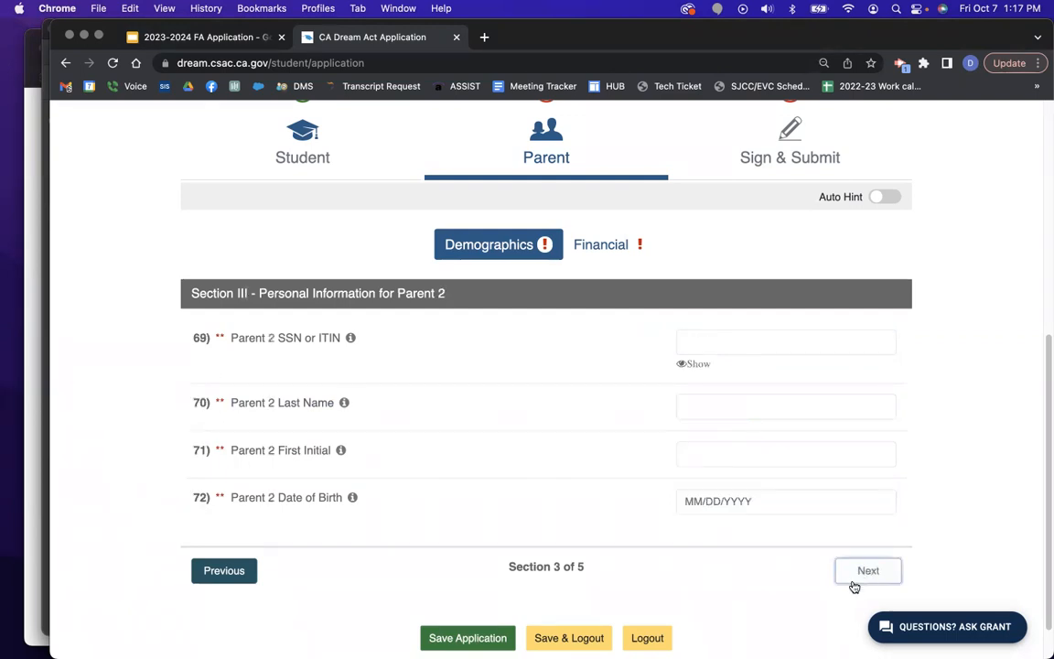
Enter Parent 2's SSN and reveal it to verify the number.
click(716, 348)
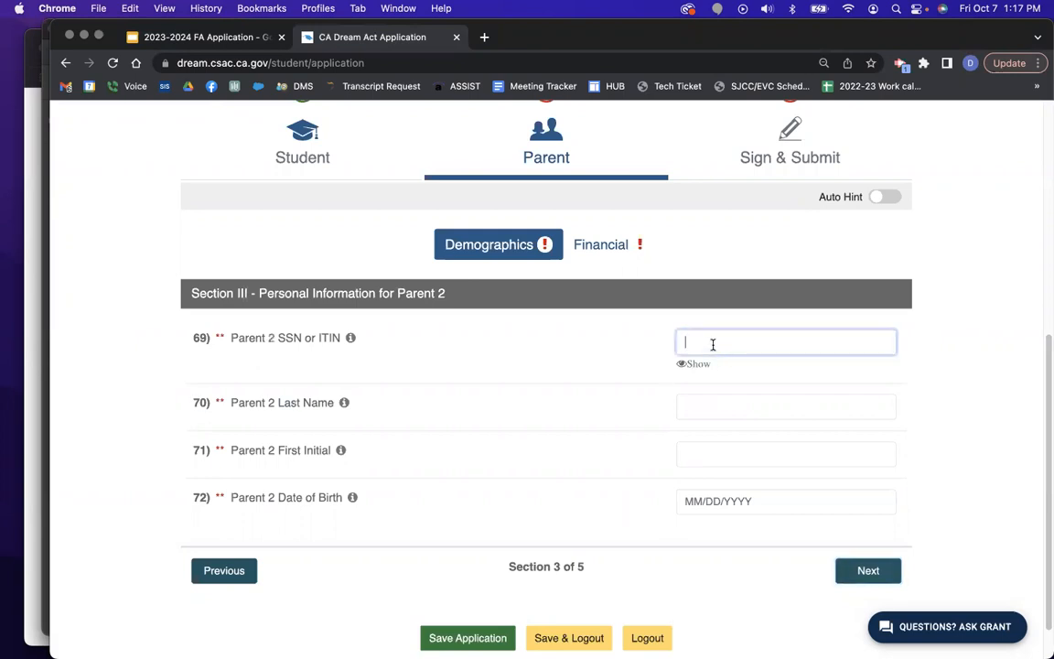
click(876, 578)
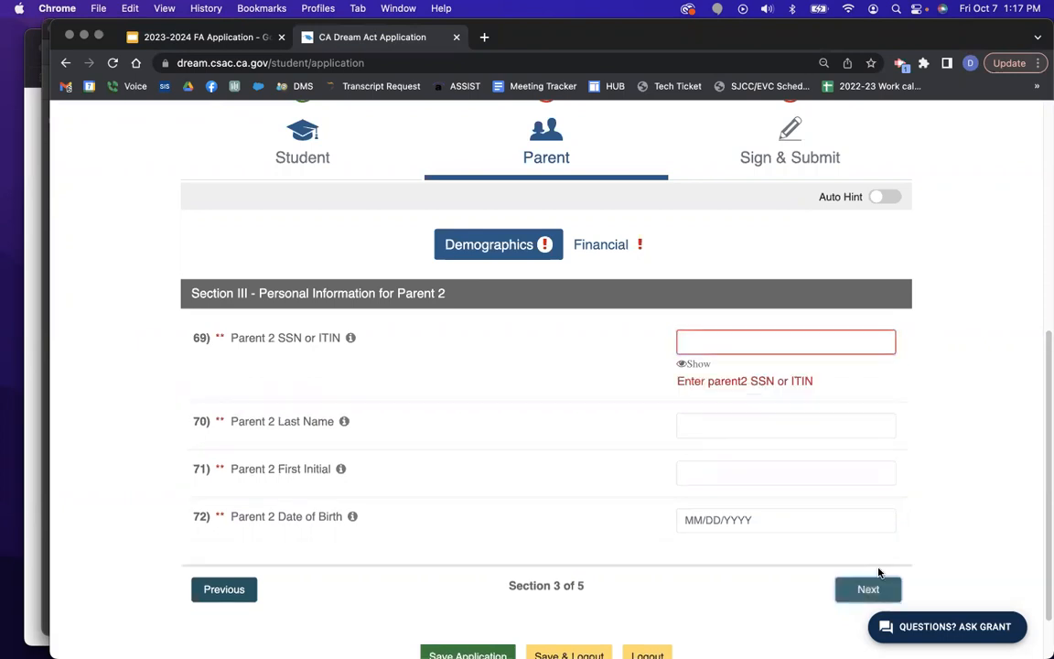
click(712, 338)
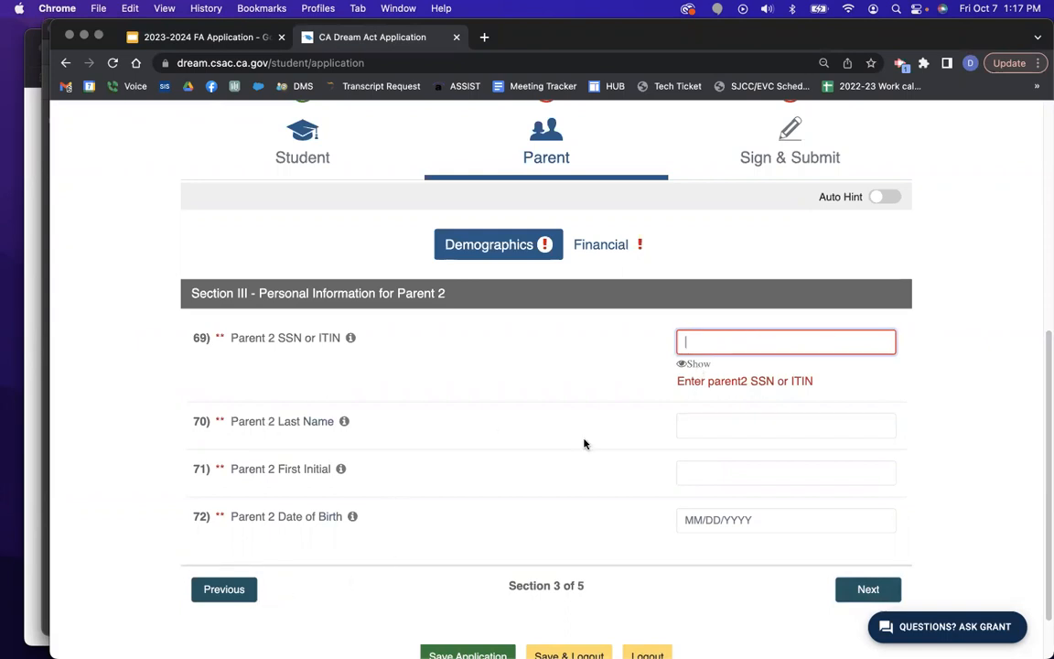
text(12345678)
text(1)
click(692, 363)
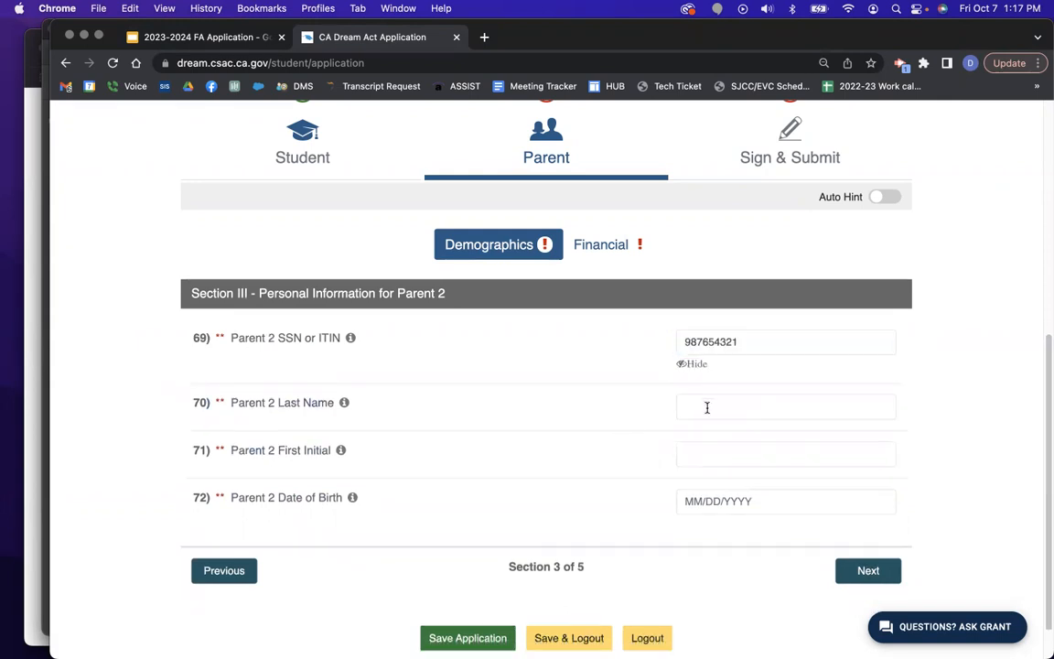
Fill in Parent 2's last name, first initial and date of birth.
click(708, 408)
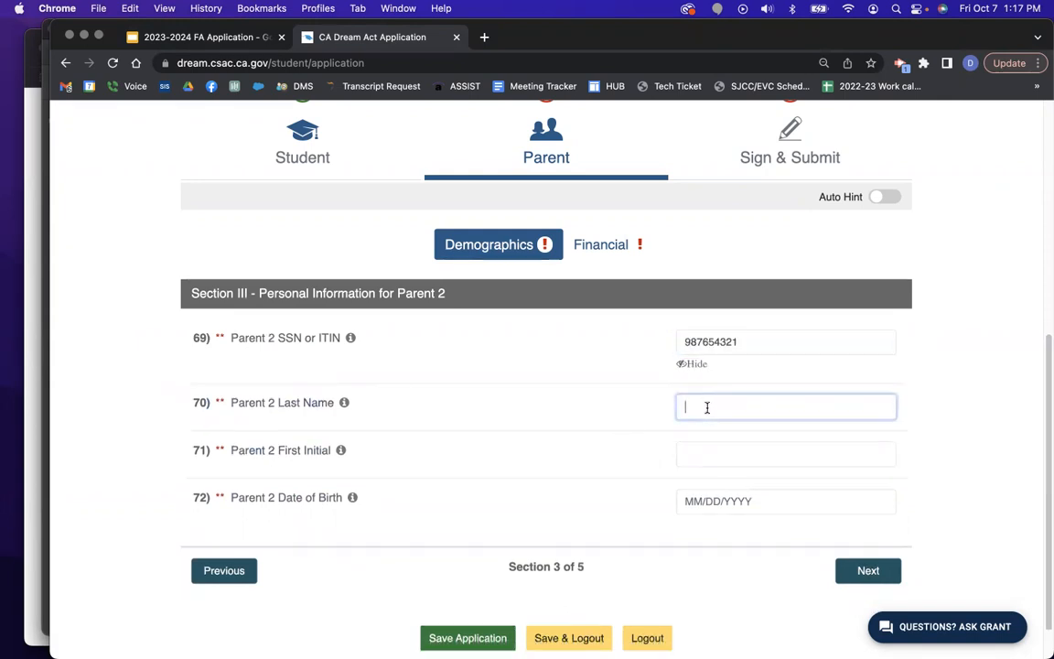
key(Tab)
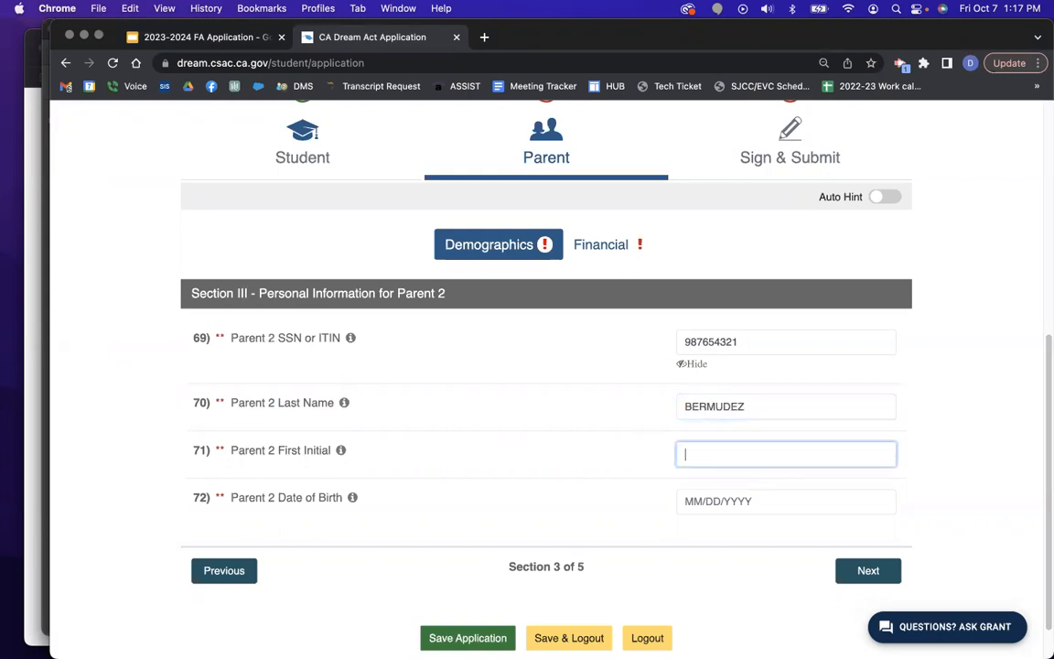
key(Tab)
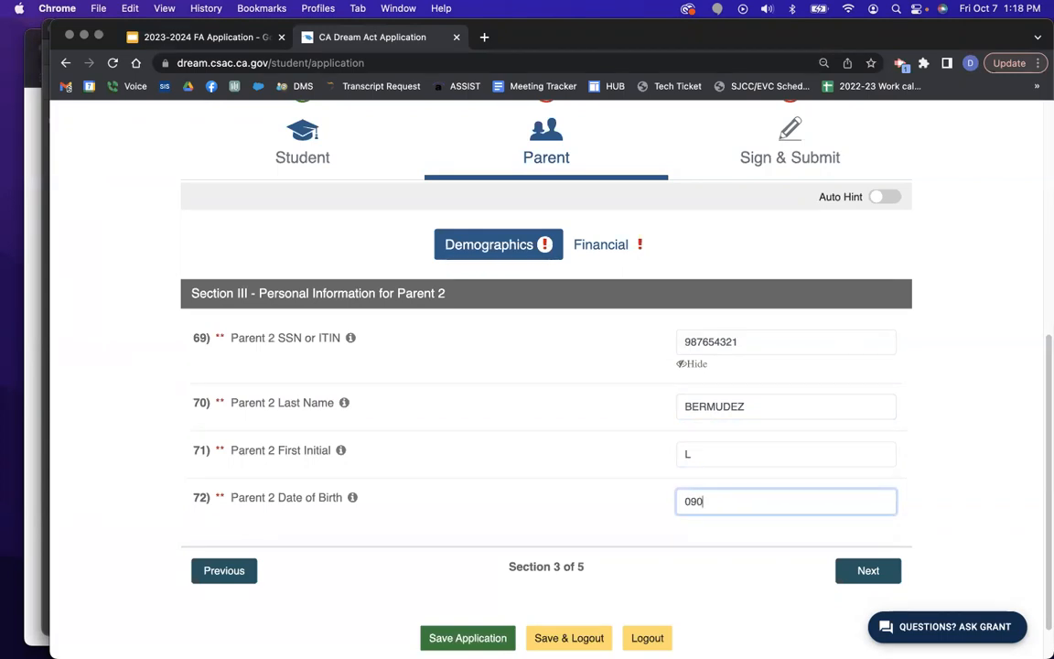
Set the parents' state to CALIFORNIA, answer Yes to residency before 2018, and go to Household Info.
click(869, 571)
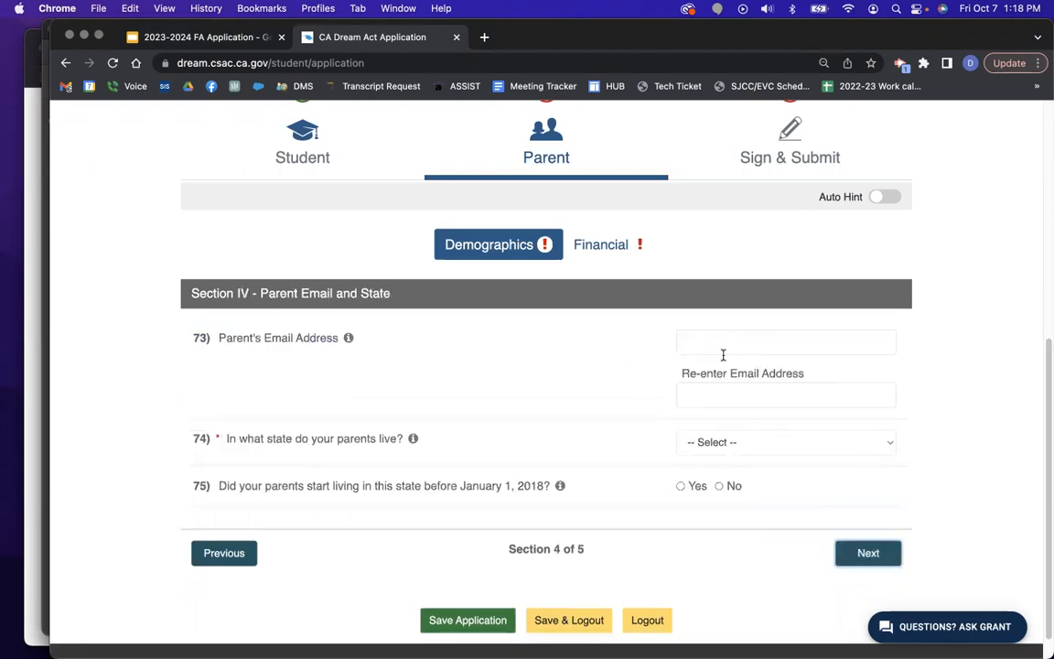
click(767, 338)
click(748, 395)
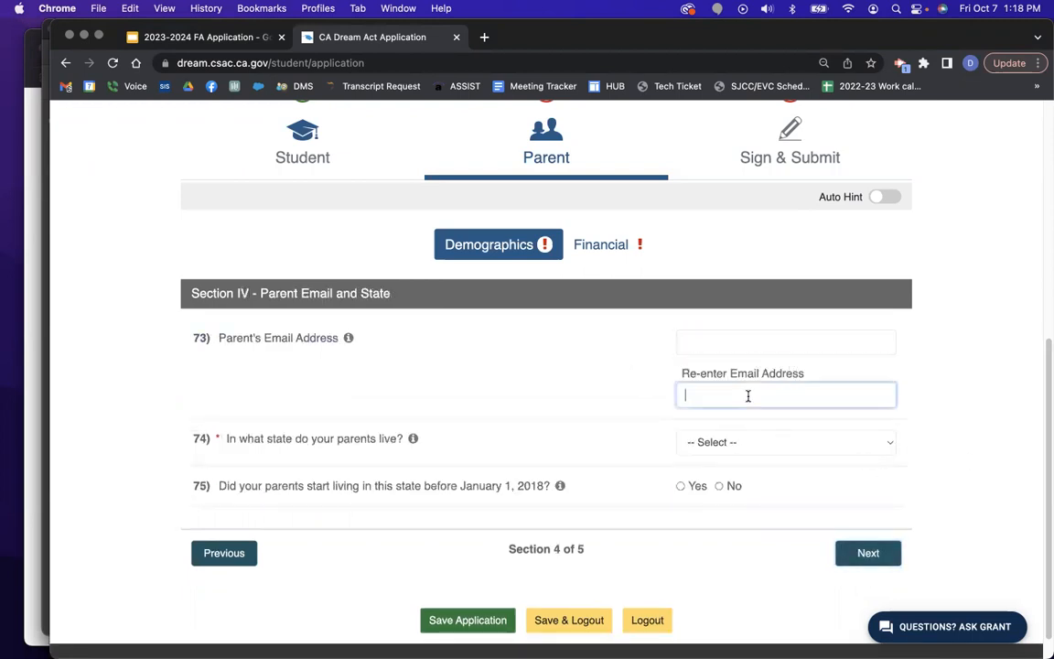
click(755, 442)
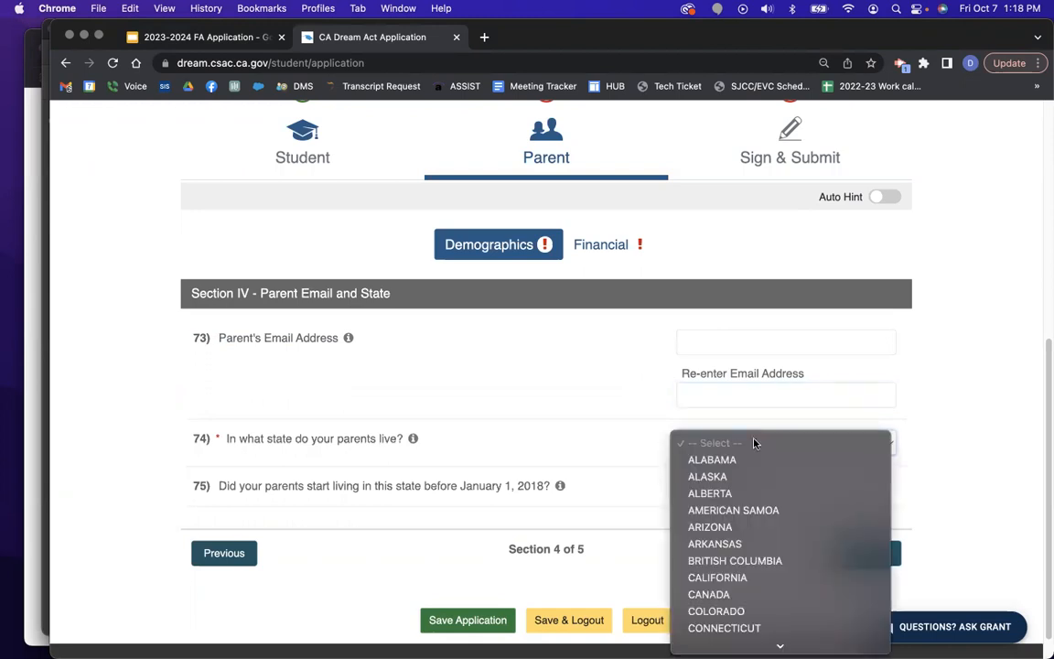
click(731, 578)
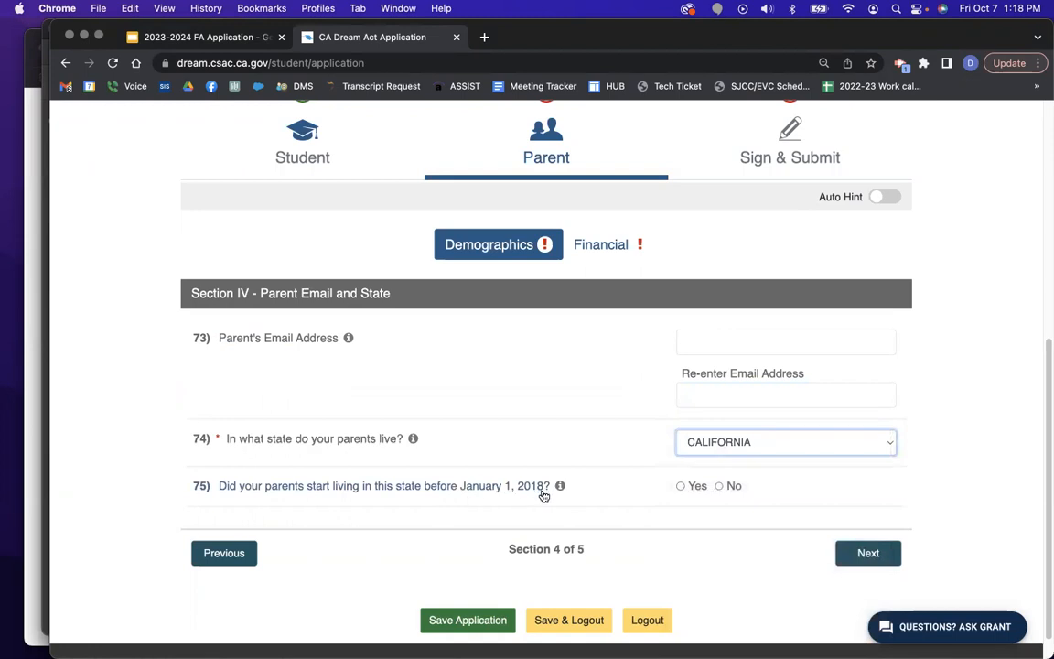
click(681, 487)
click(867, 553)
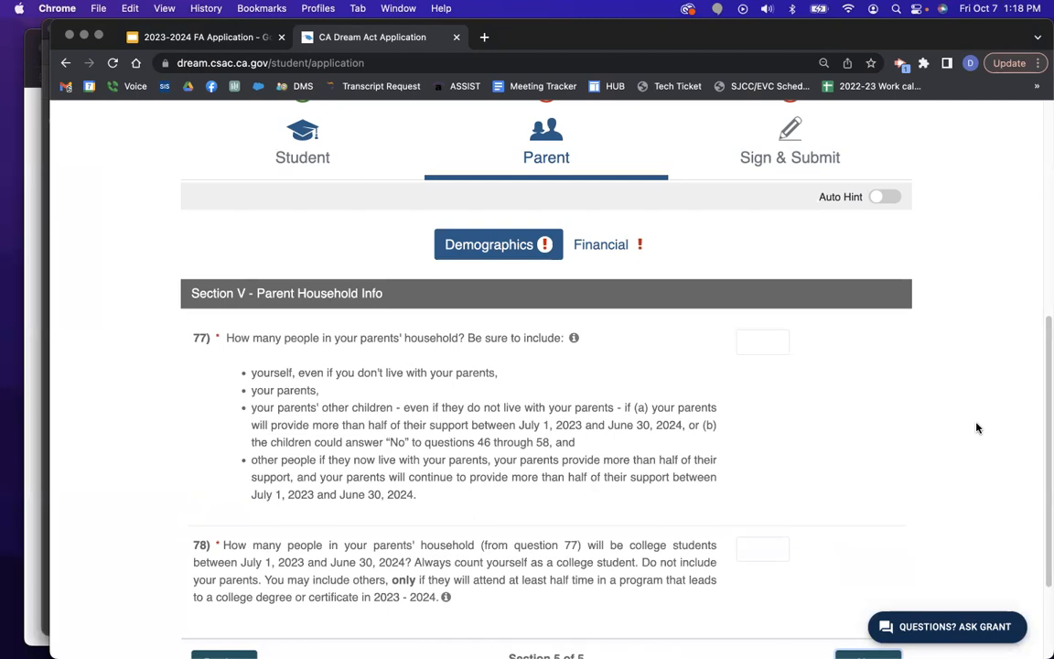
Enter 8 people in the parents' household and 2 in college, then continue to Tax Filing Status.
click(759, 345)
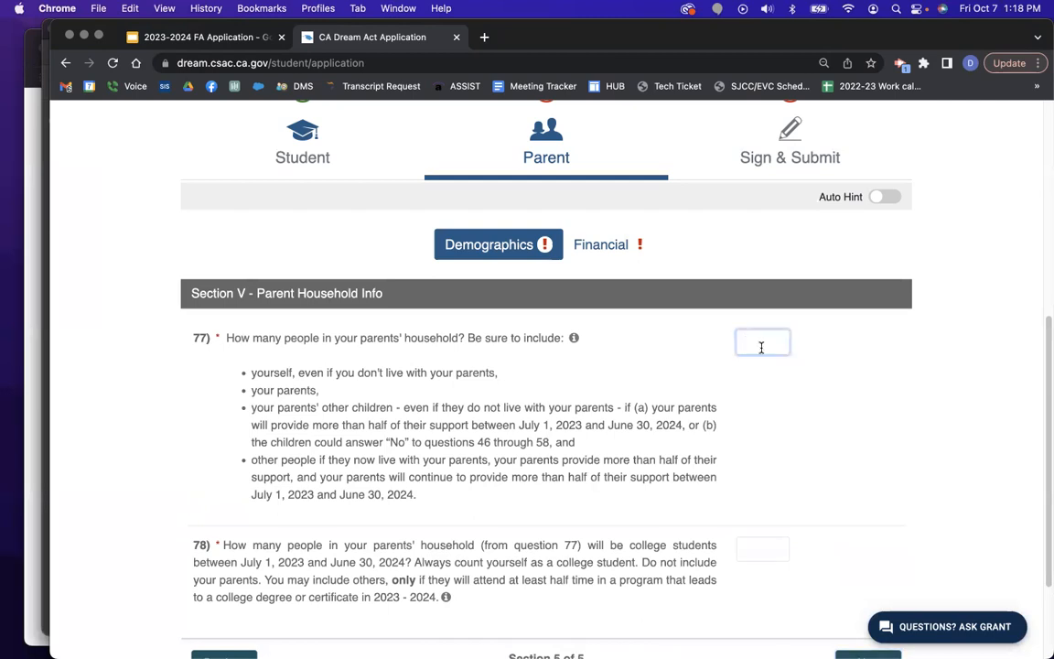
text(8)
click(862, 455)
scroll(877, 483, down, 3)
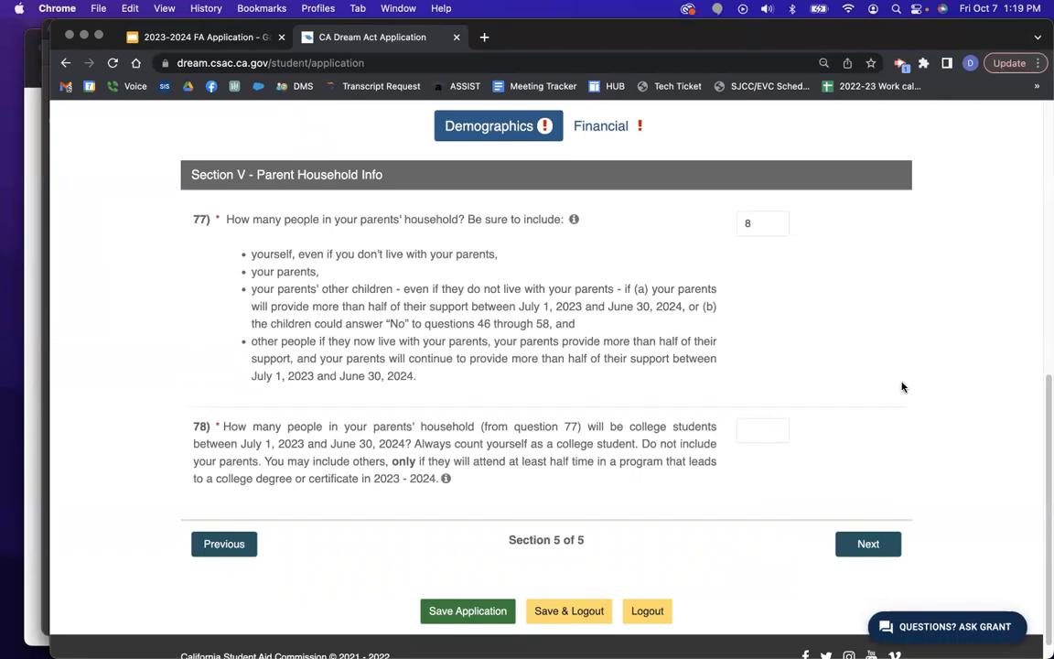
click(767, 436)
text(2)
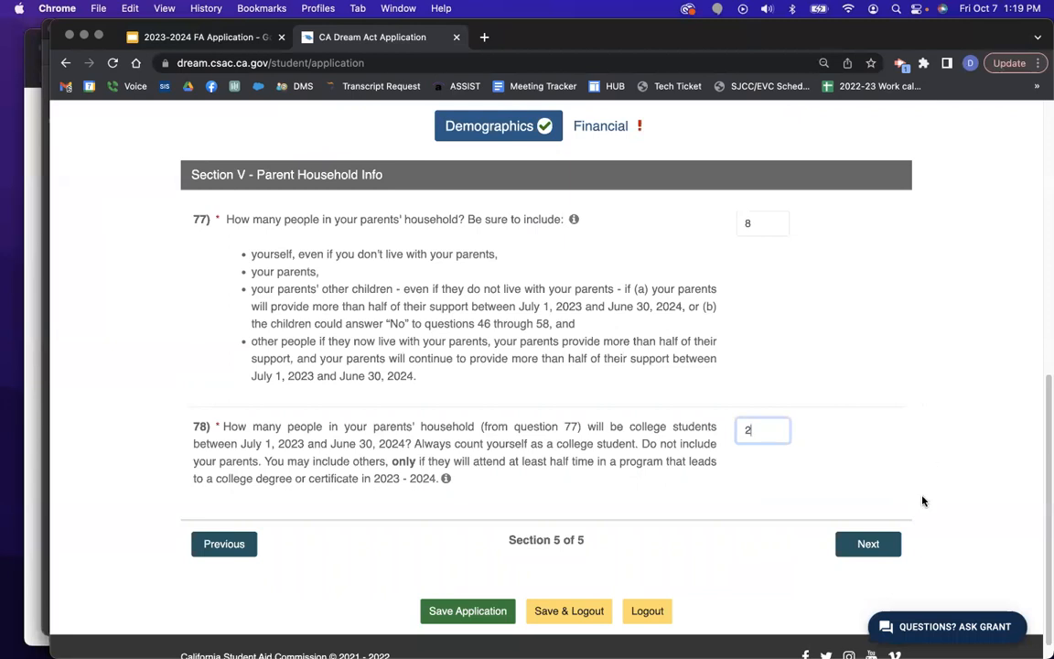
click(869, 544)
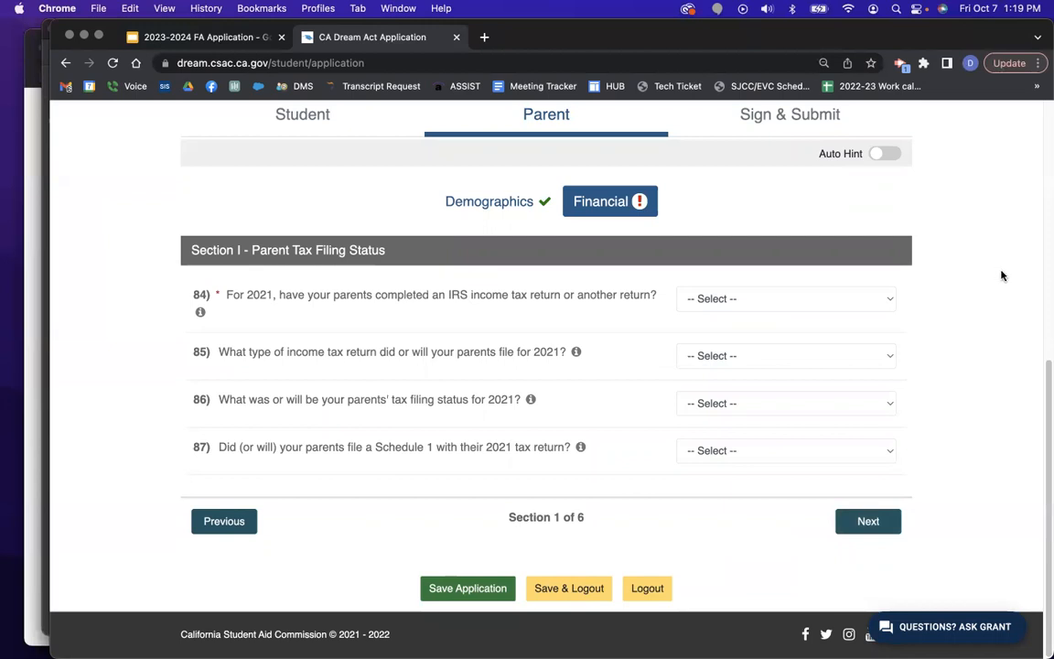
Answer Already Completed for question 84 and IRS 1040 for question 85.
click(753, 299)
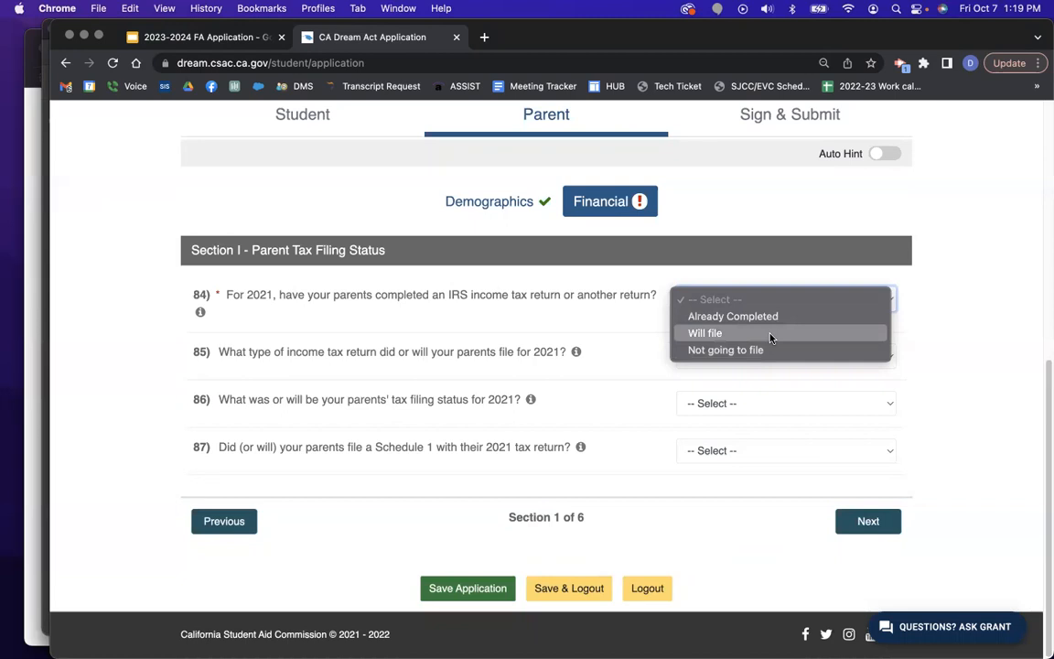
click(769, 316)
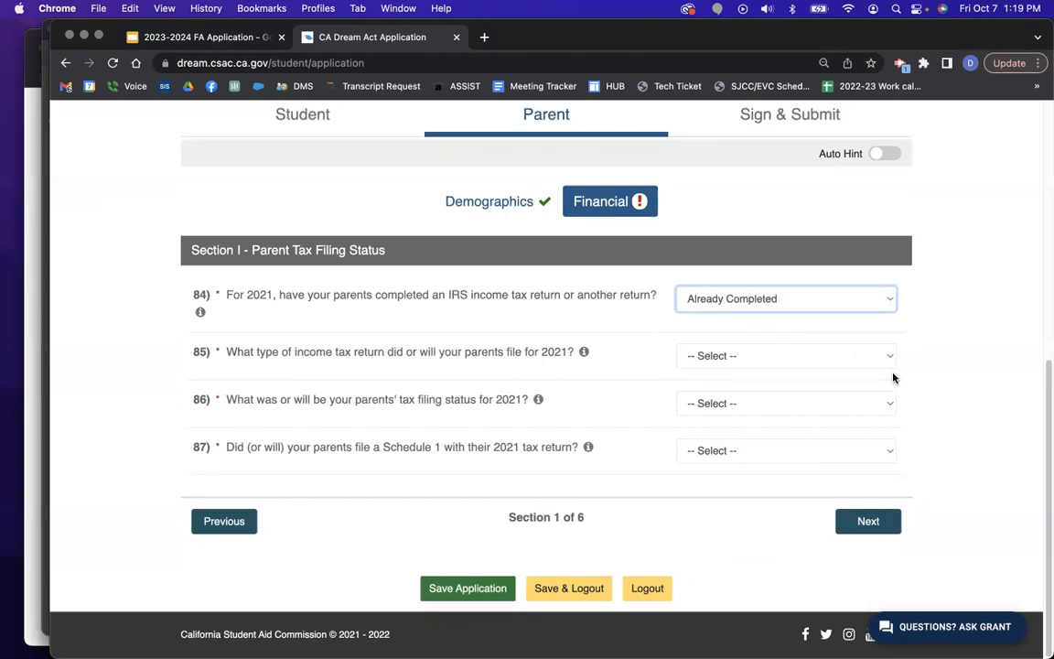
click(817, 356)
click(805, 379)
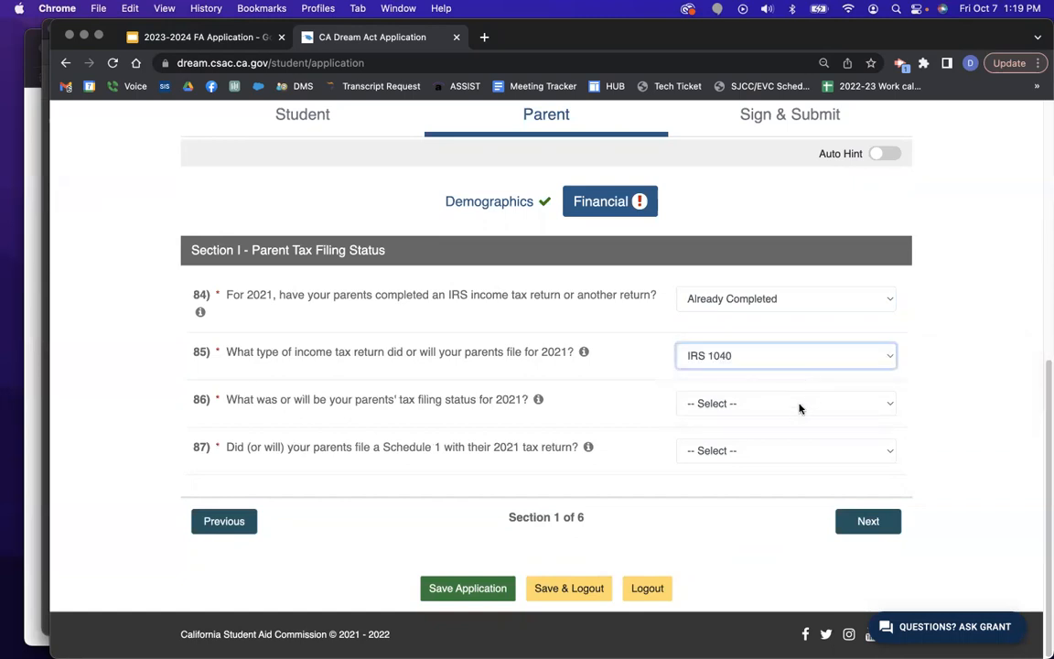
Check the sample W-2 and 1040 documents before answering the filing status question.
click(802, 407)
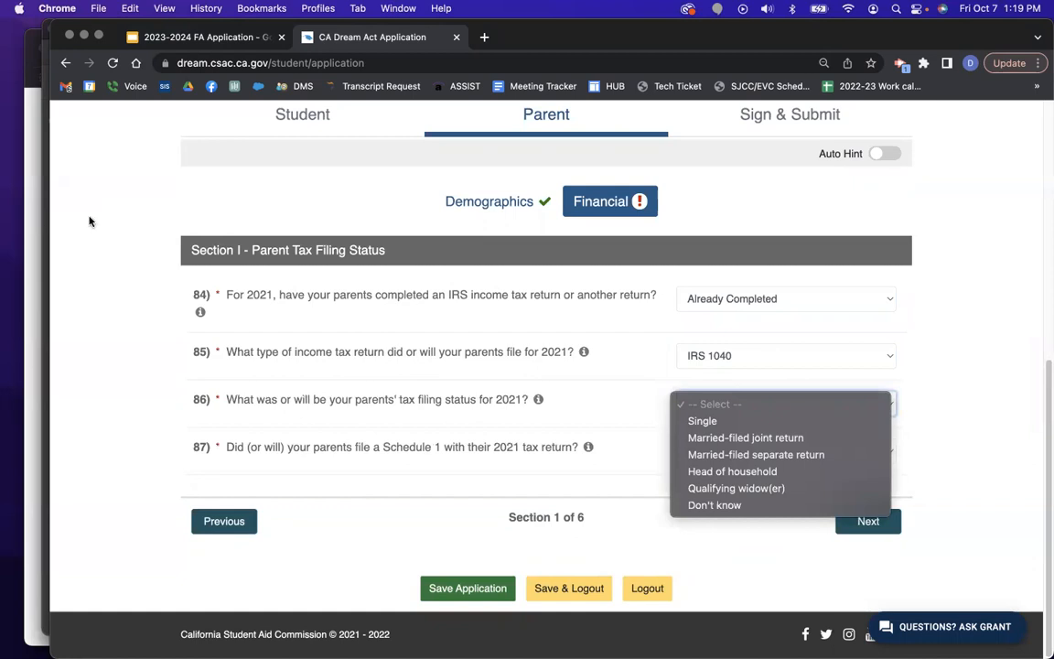
click(32, 185)
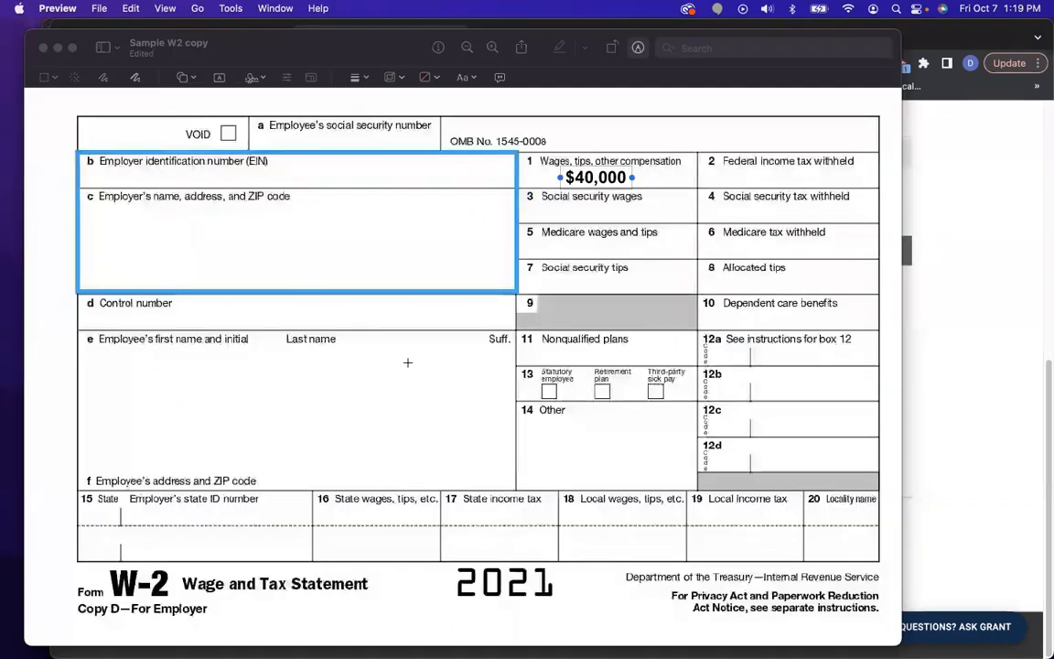
key(ctrl+Up)
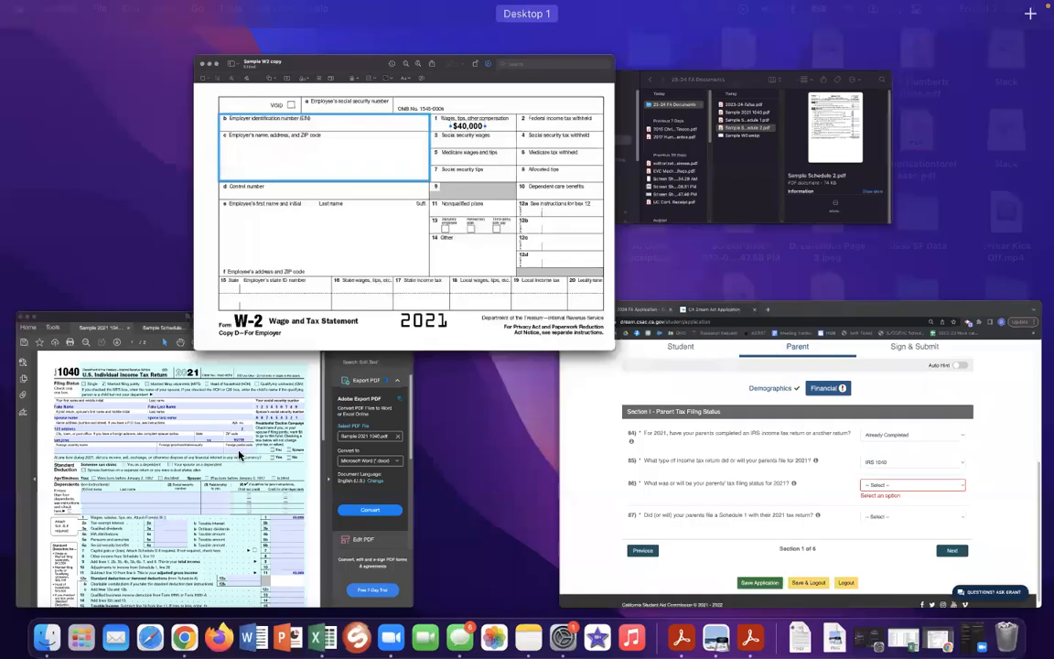
click(220, 410)
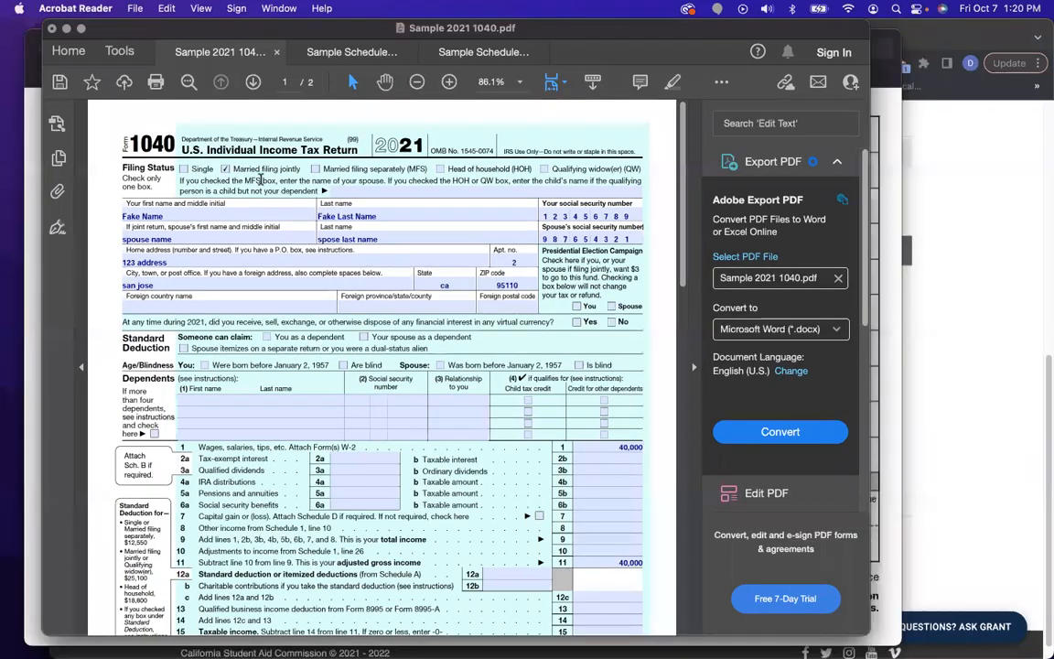
click(1000, 356)
Choose Married-filed joint return and No for Schedule 1, then continue to Parent IRS Information.
click(720, 408)
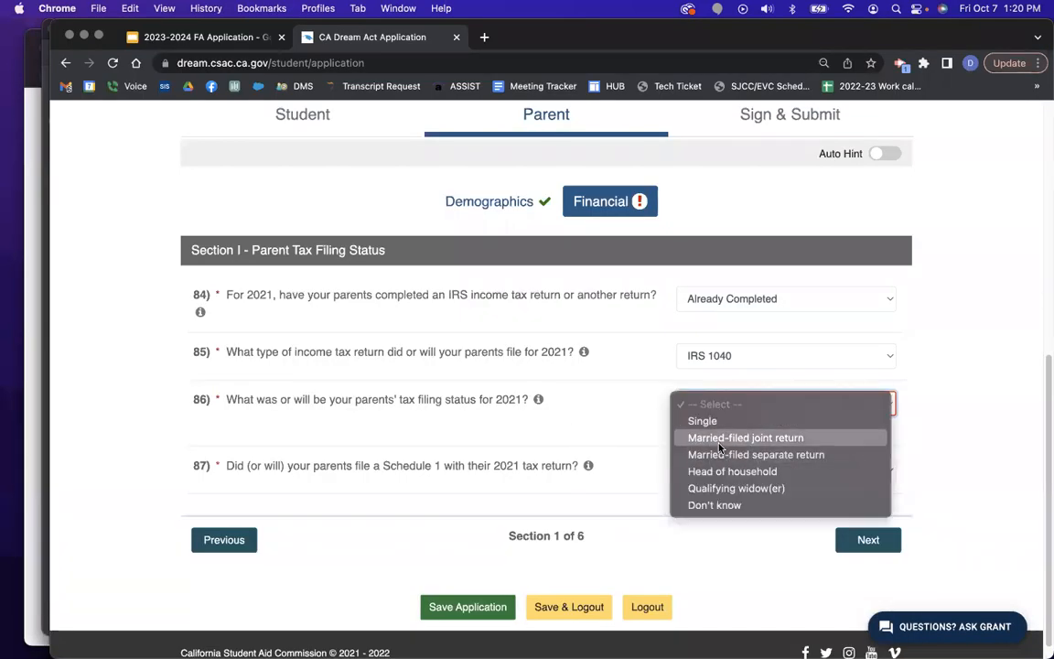
click(720, 438)
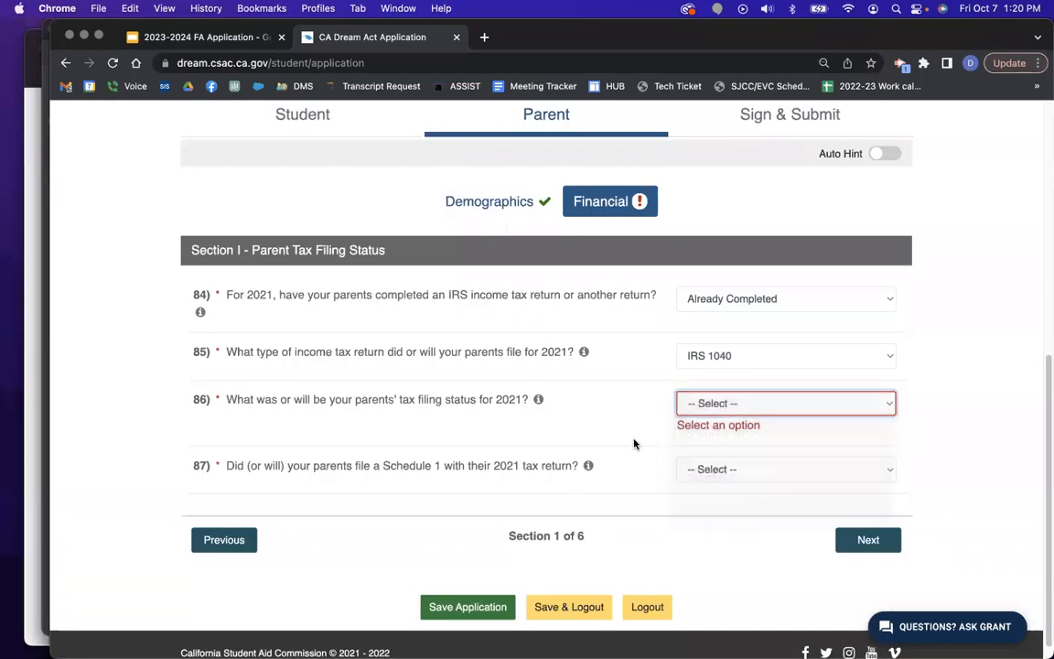
click(705, 453)
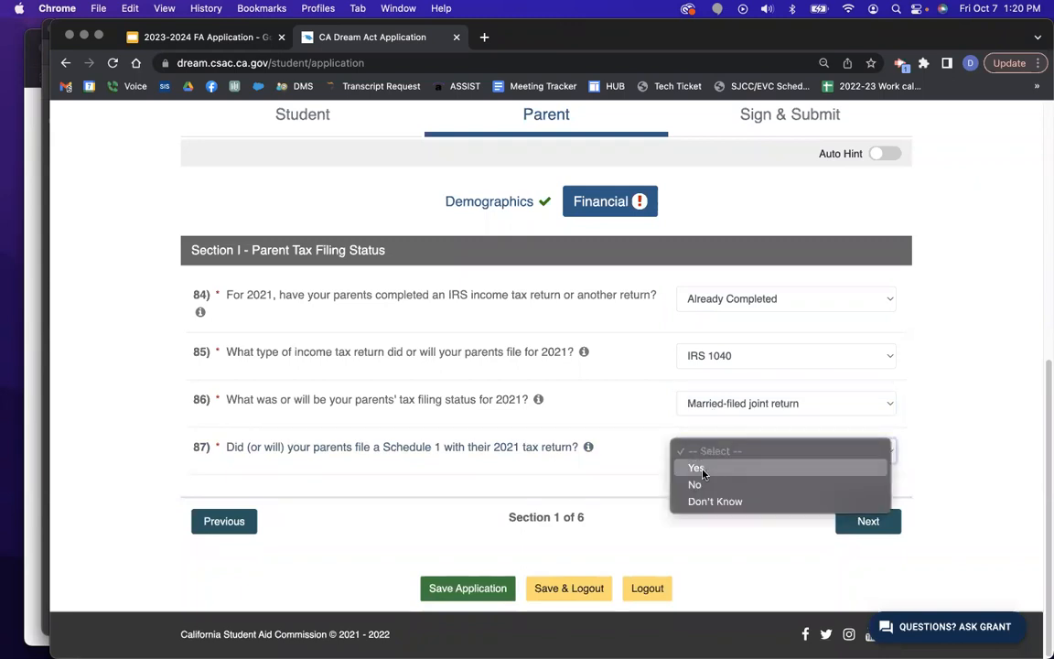
click(697, 485)
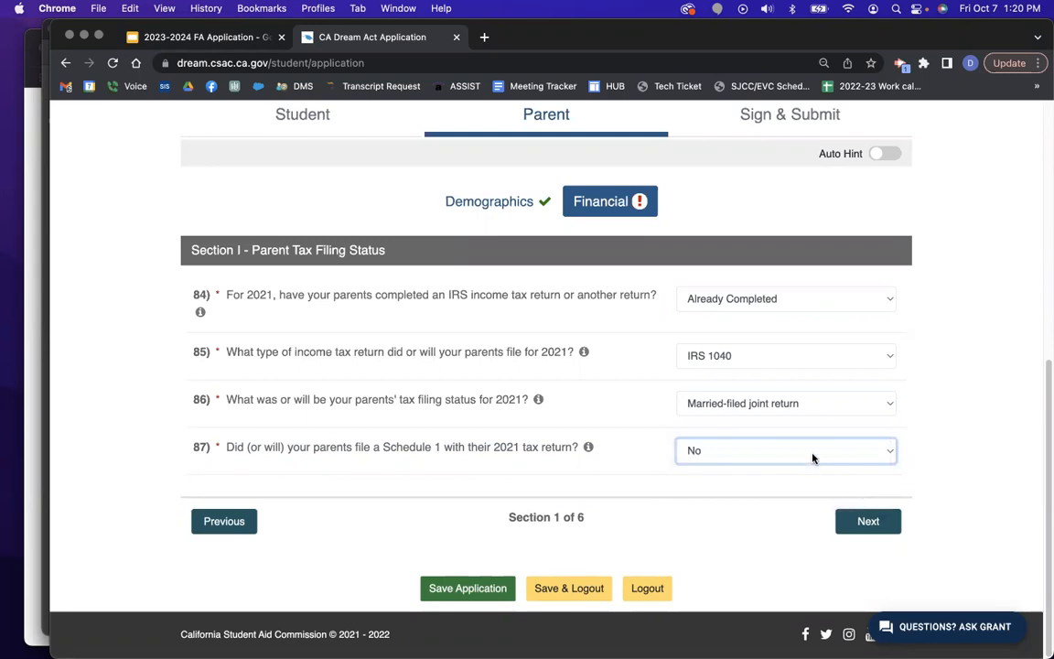
click(865, 520)
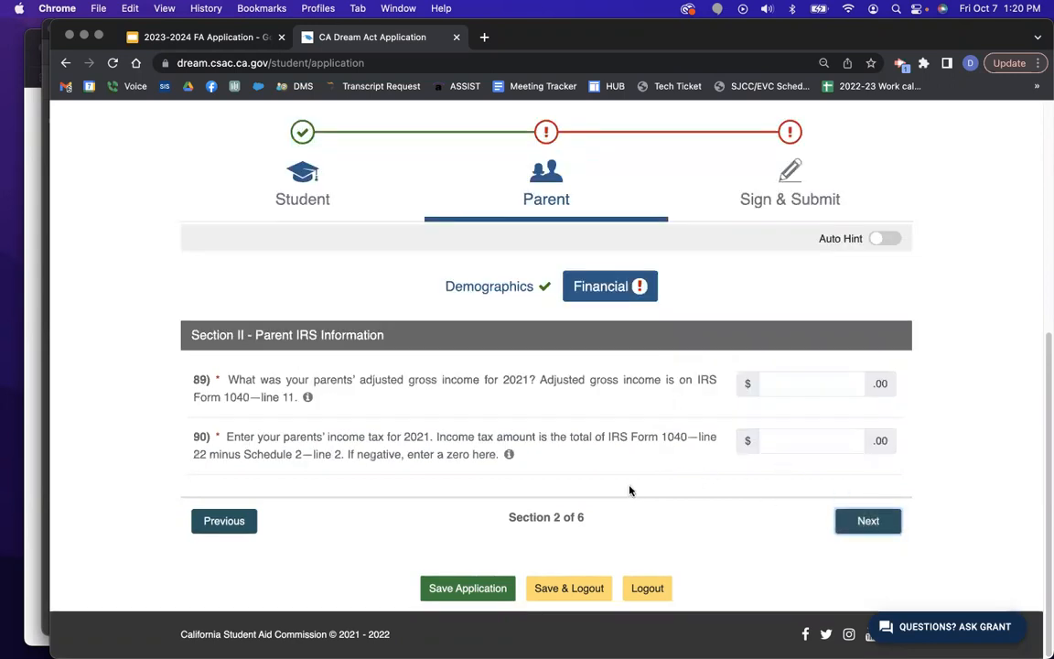
Check the sample 1040 and enter 40000 as the parents' 2021 adjusted gross income.
click(817, 382)
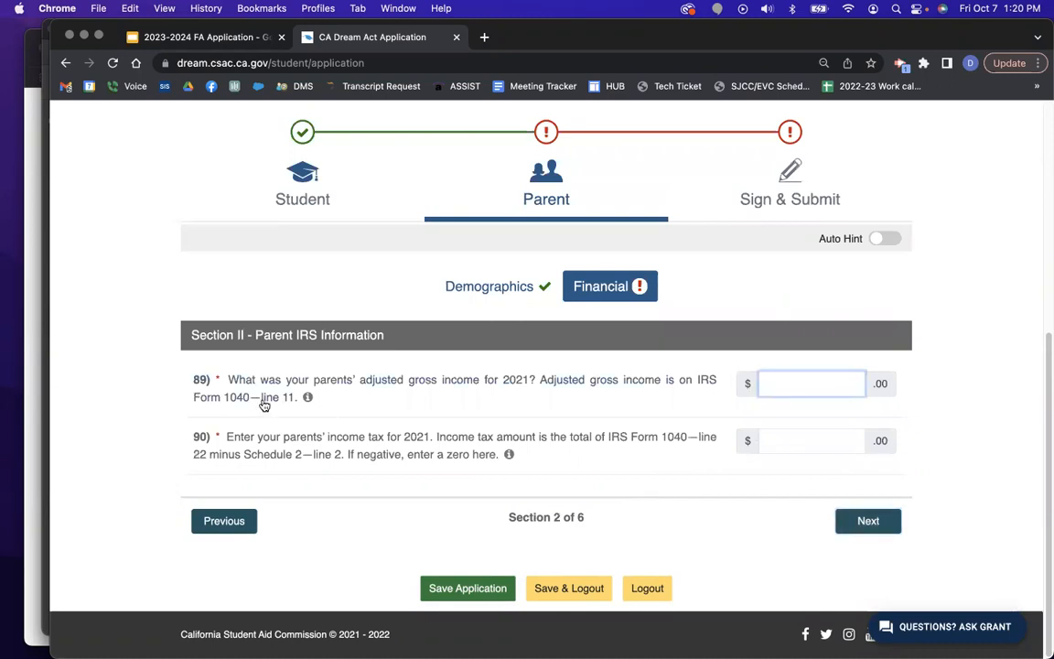
key(ctrl+Up)
click(387, 486)
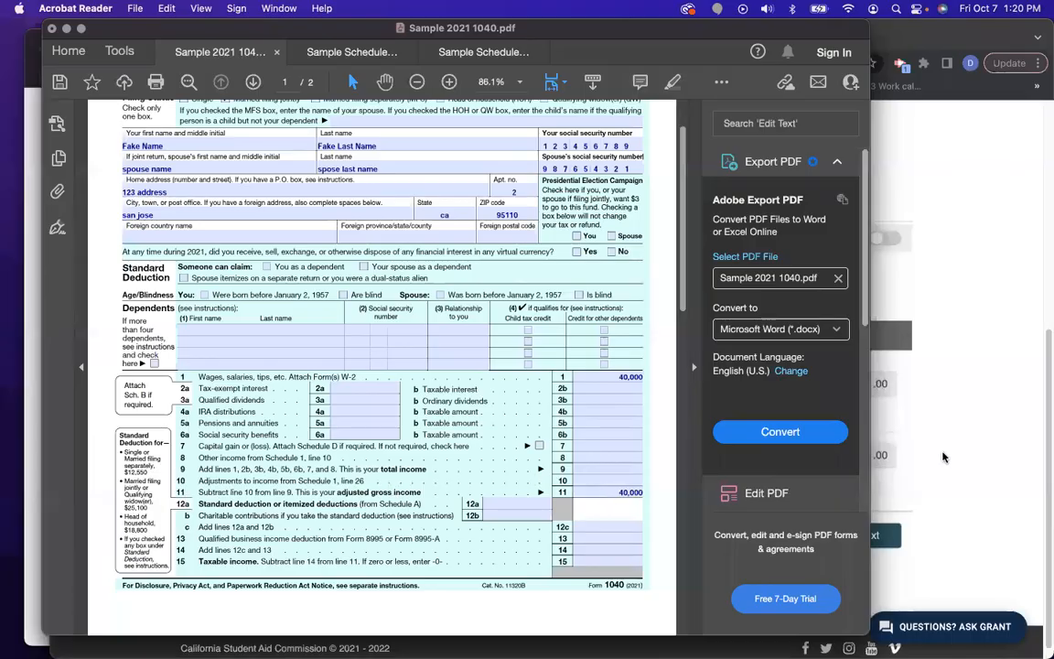
key(super+Tab)
text(4000)
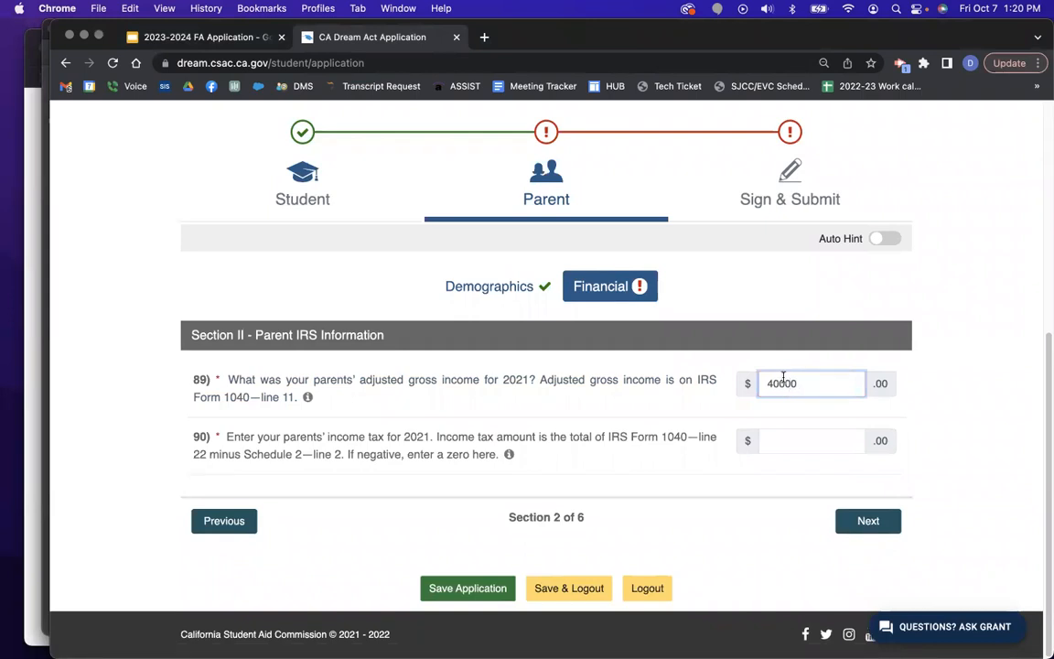
click(771, 443)
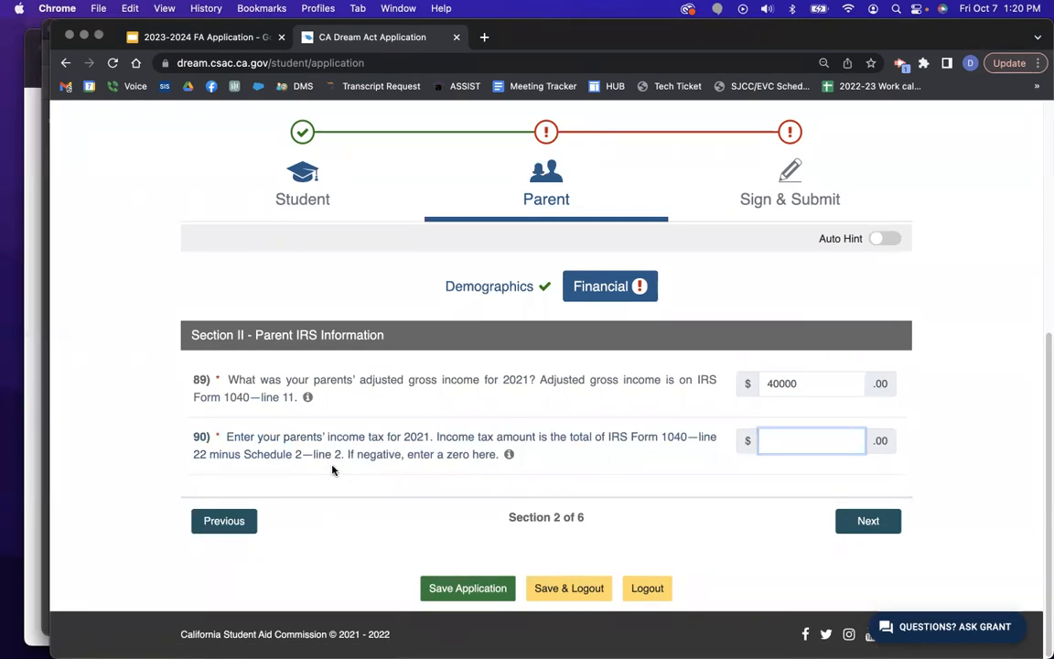
click(26, 358)
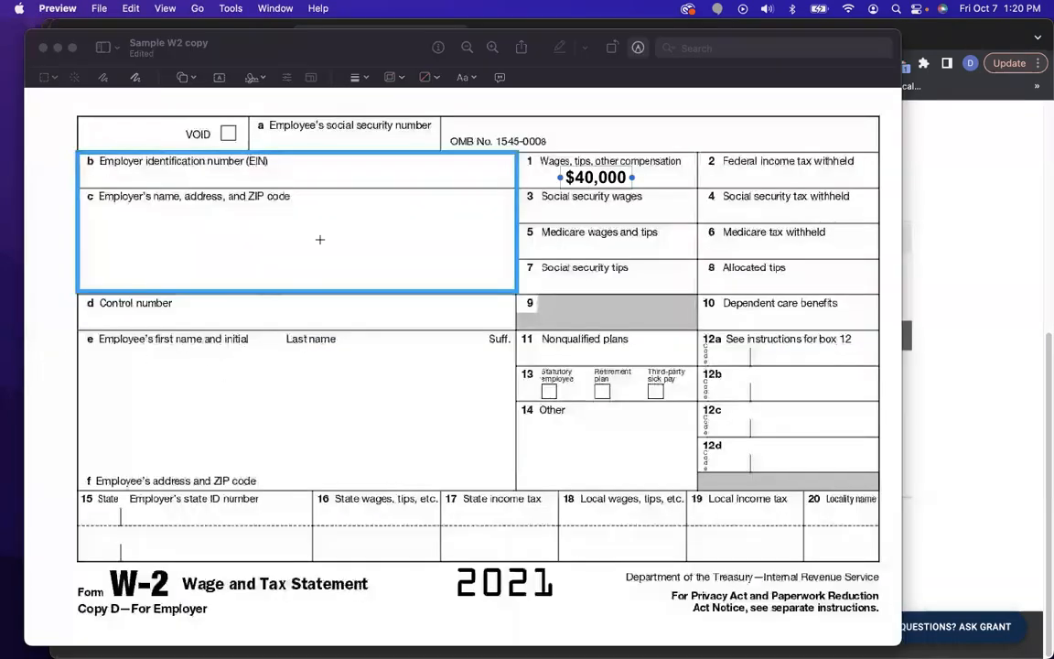
Look up Schedule 2 line 2 and Form 1040 line 22 in Acrobat for the tax amount.
key(ctrl+Up)
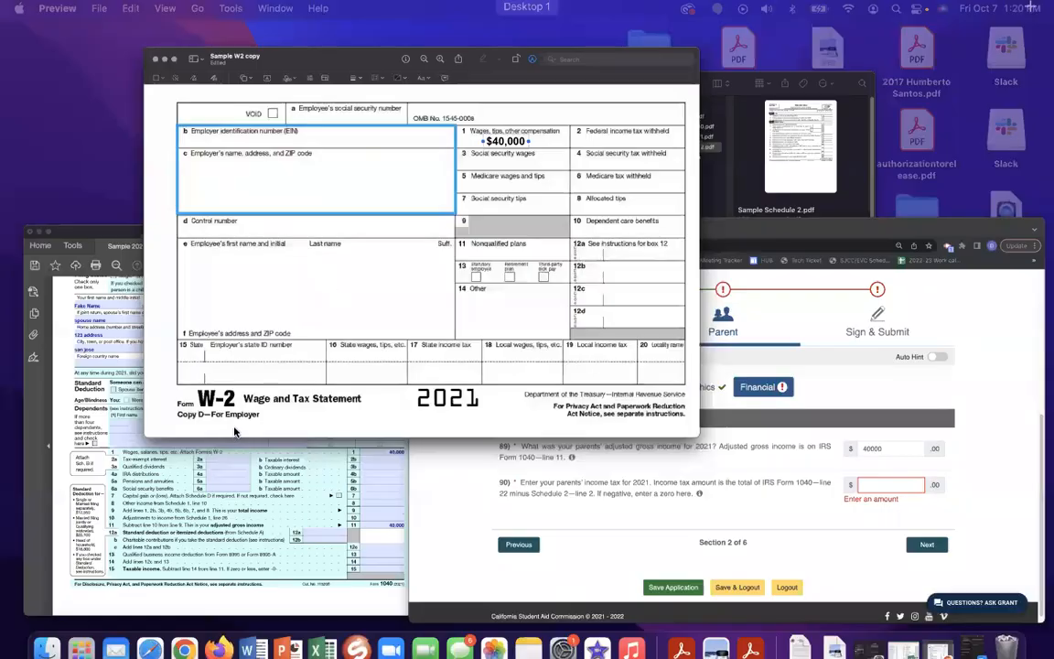
click(213, 392)
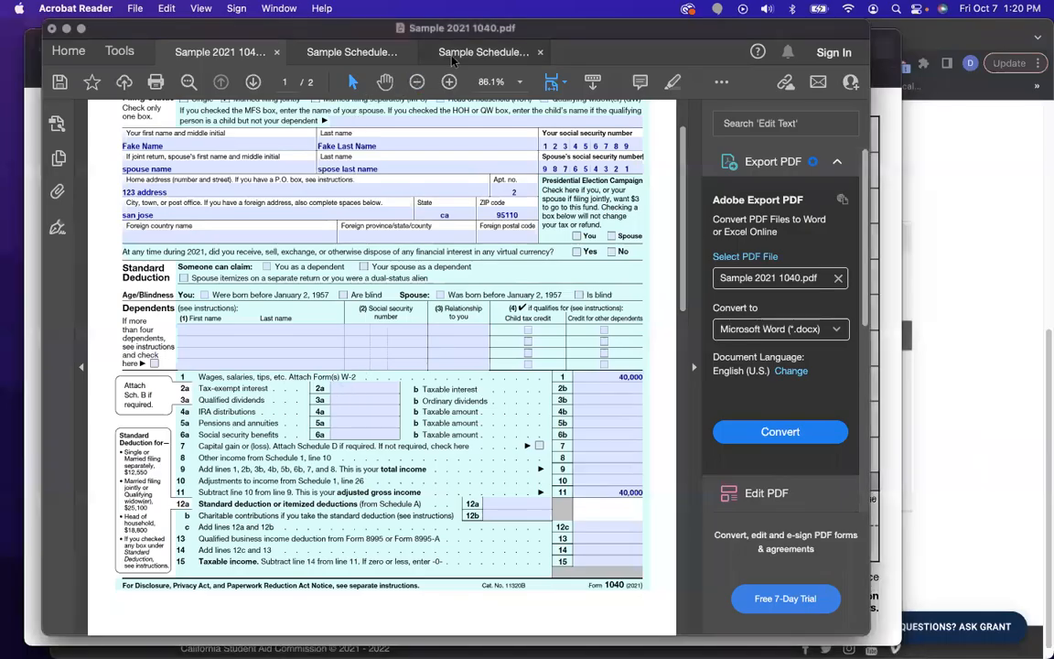
click(457, 53)
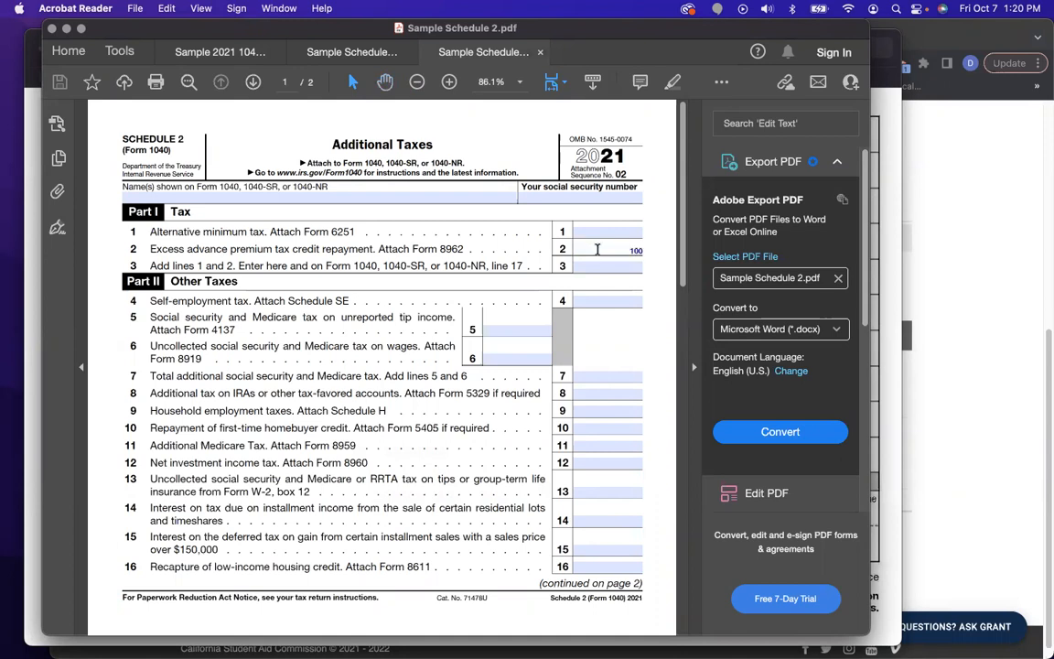
click(218, 52)
scroll(468, 371, down, 5)
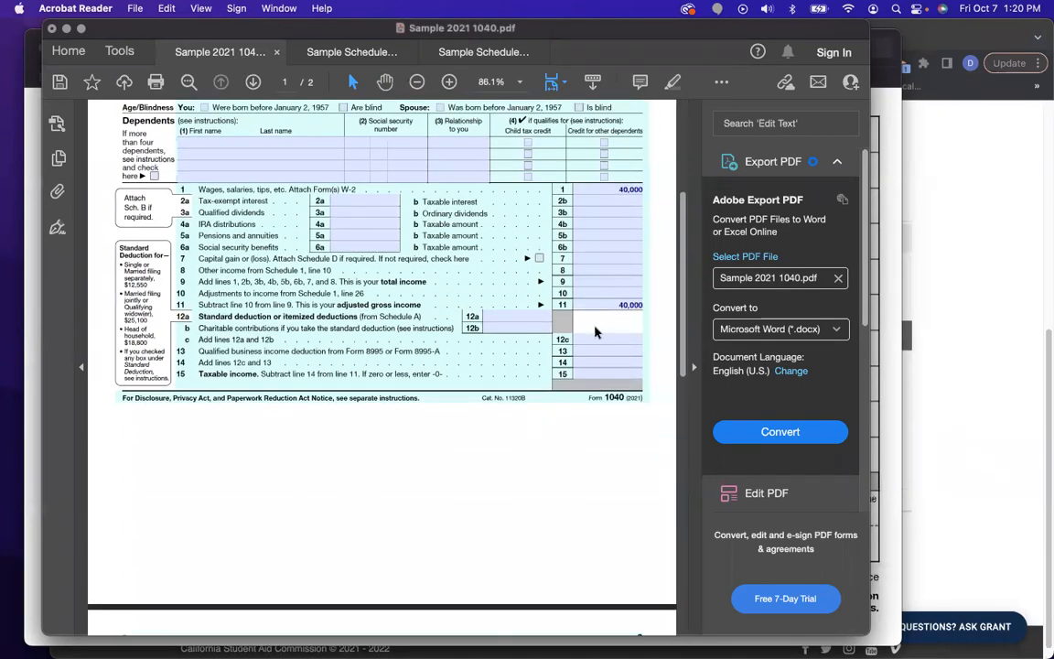
scroll(613, 362, down, 2)
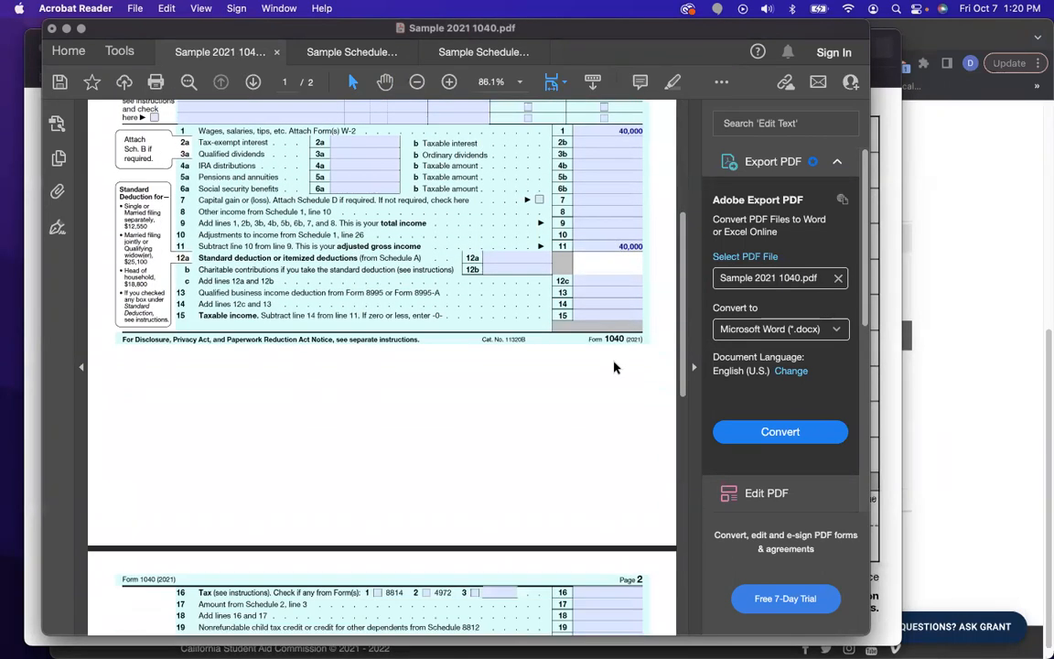
scroll(613, 367, down, 7)
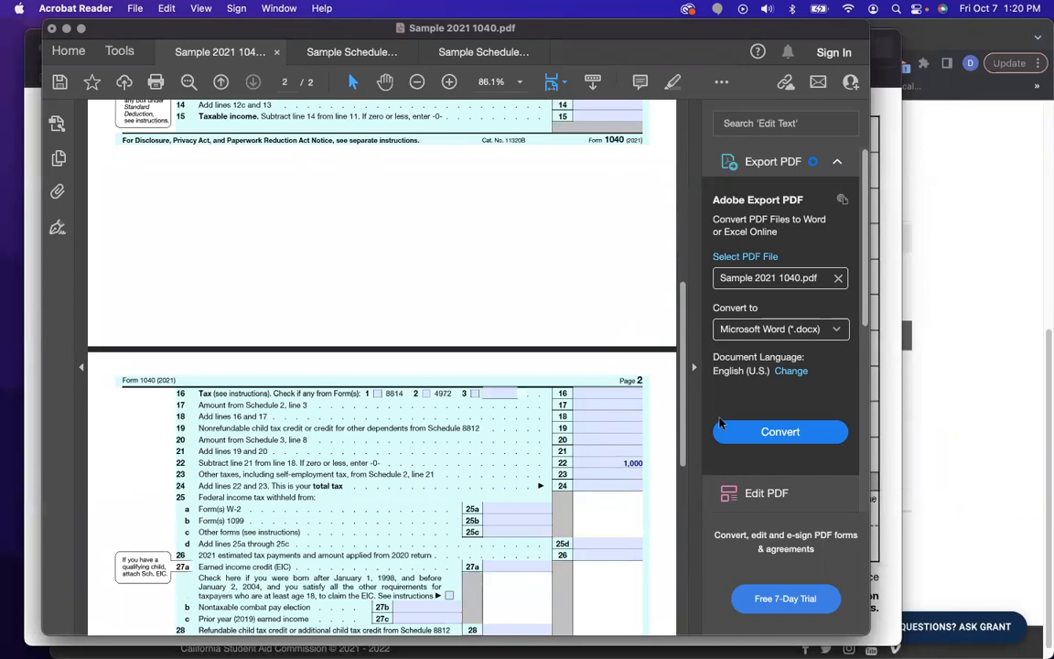
click(996, 412)
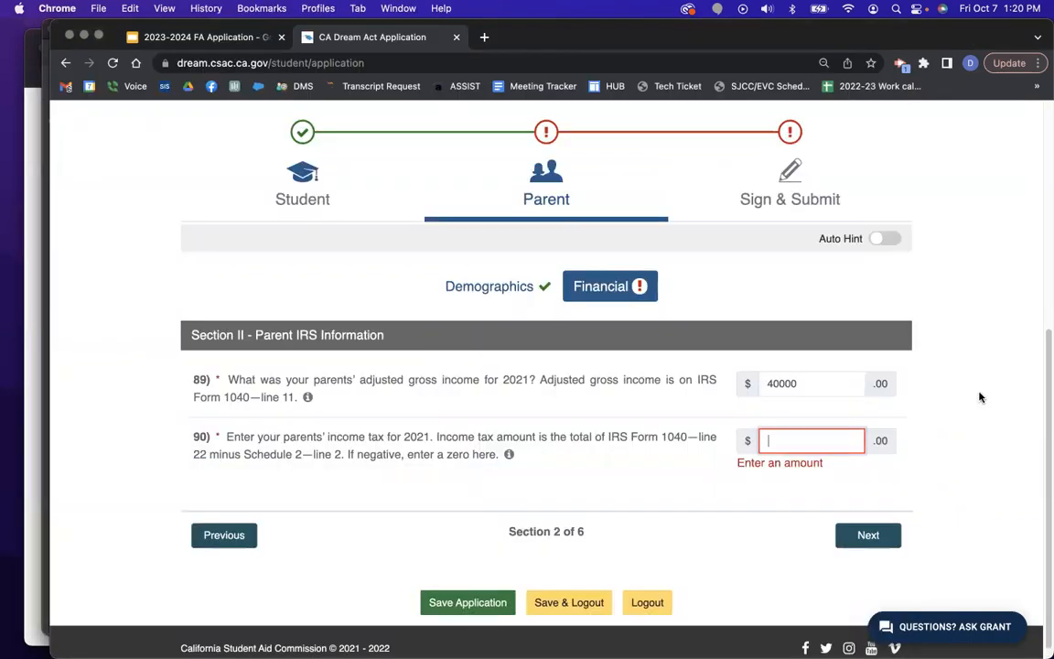
Enter 900 as the parents' 2021 income tax and advance to Parent Assets and Wages.
click(767, 440)
text(900)
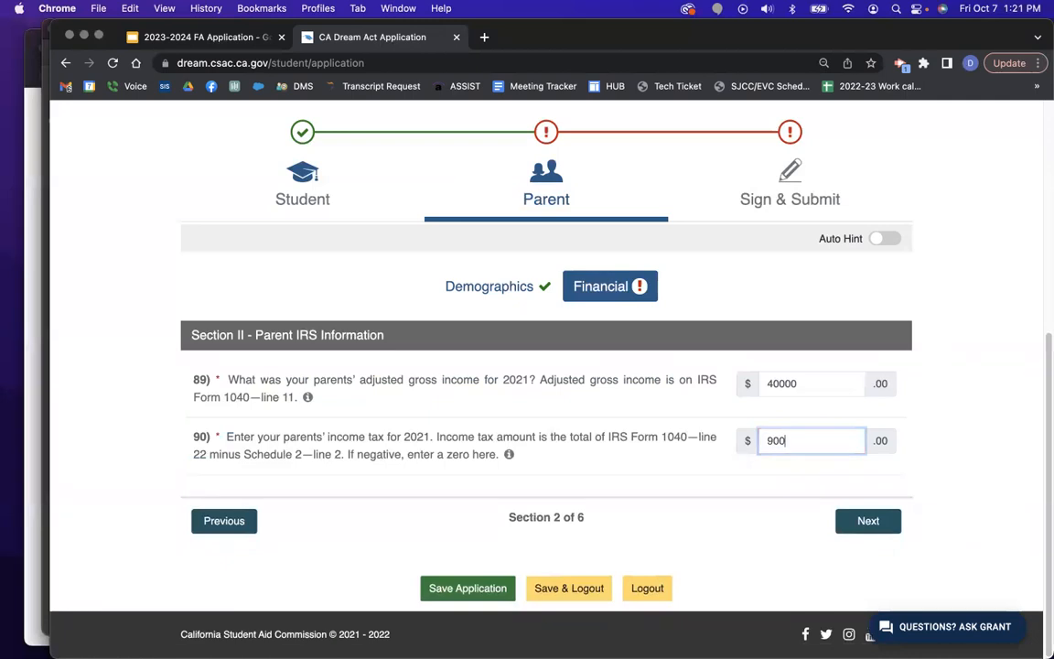
click(871, 524)
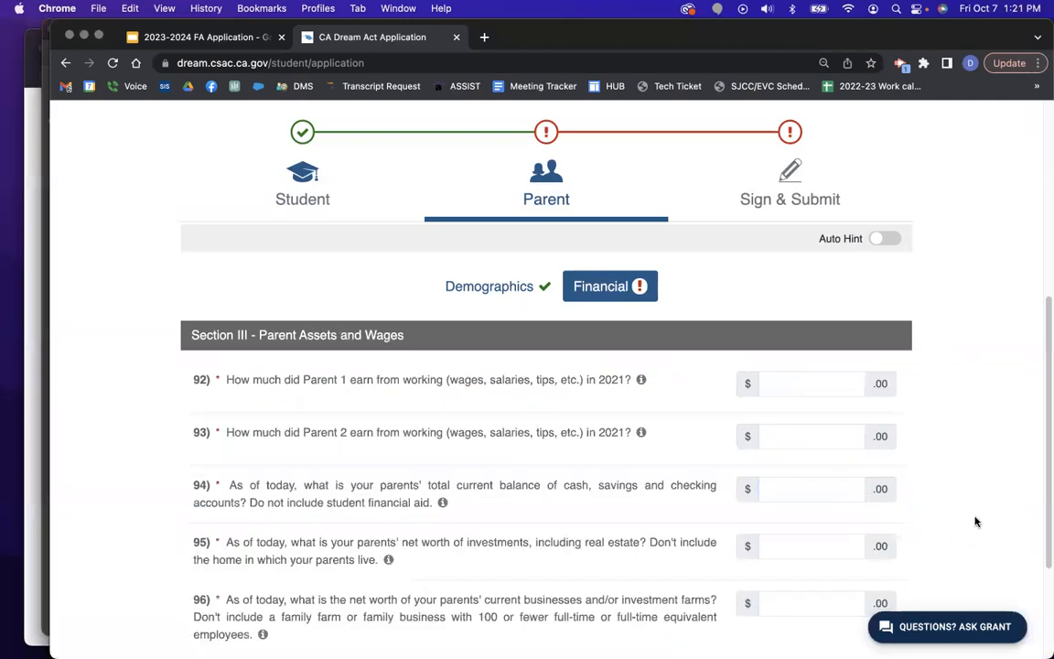
scroll(970, 493, down, 3)
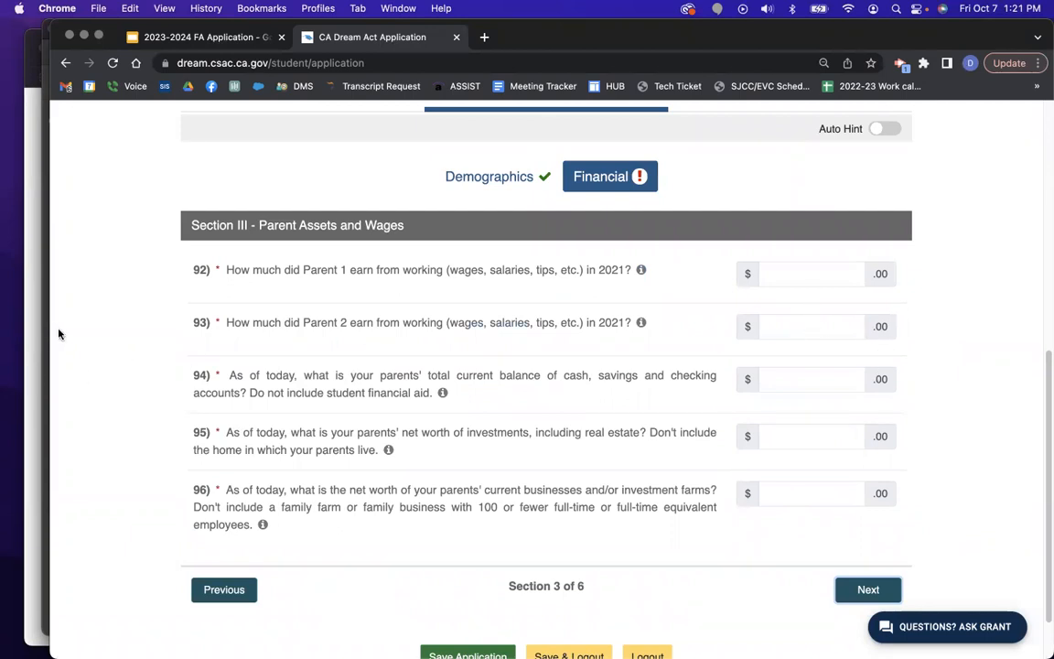
Check the sample W-2 and enter initial wages of 40000 for Parent 1 and 0 for Parent 2.
key(ctrl+Up)
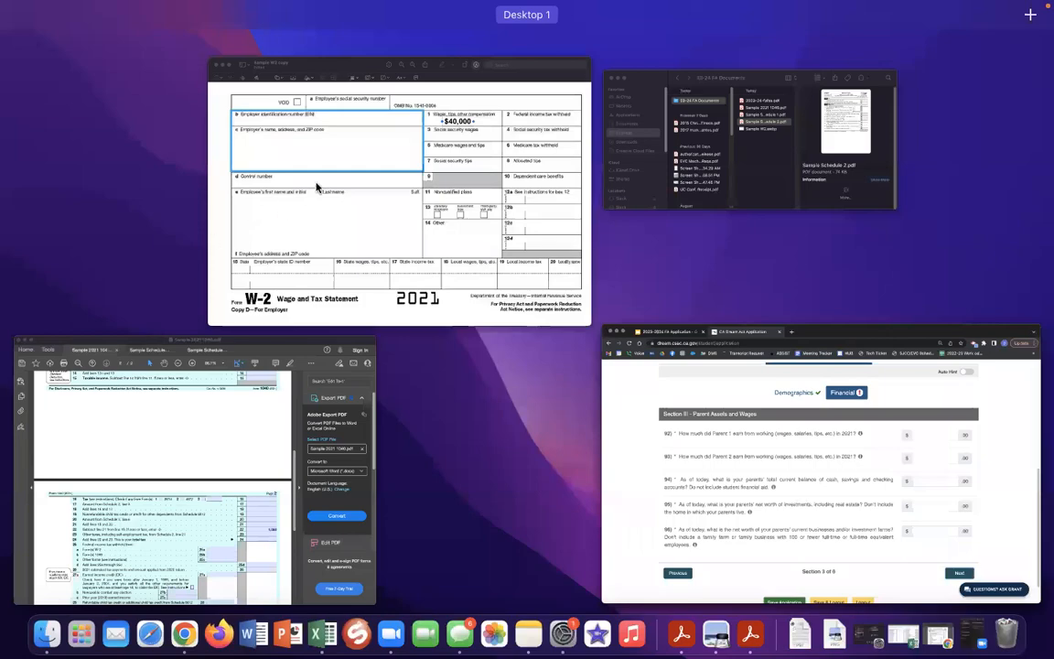
click(289, 170)
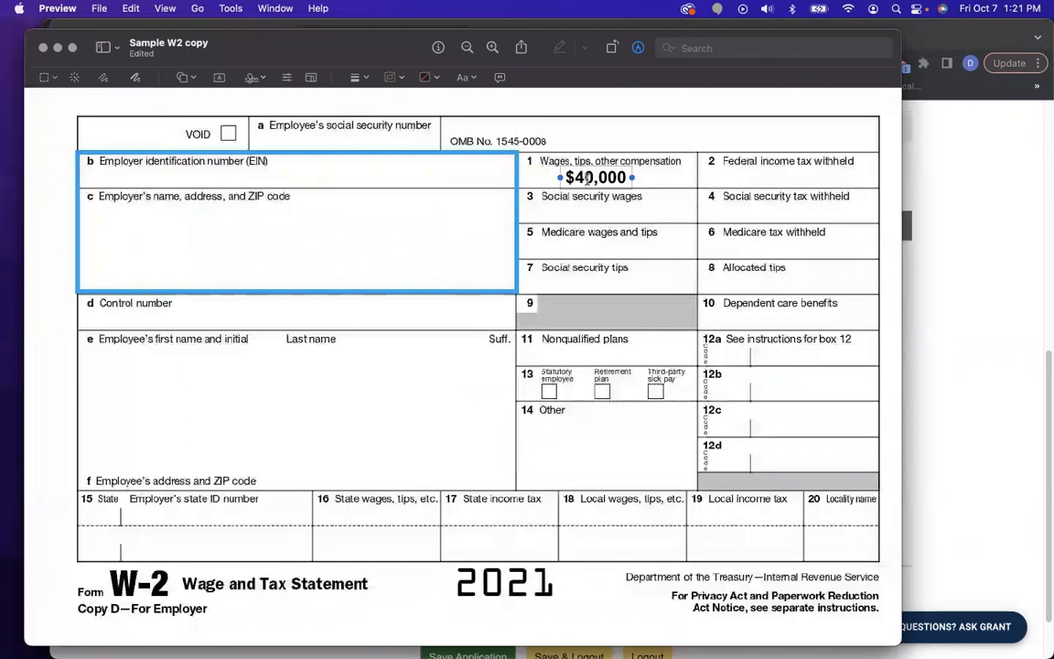
click(956, 326)
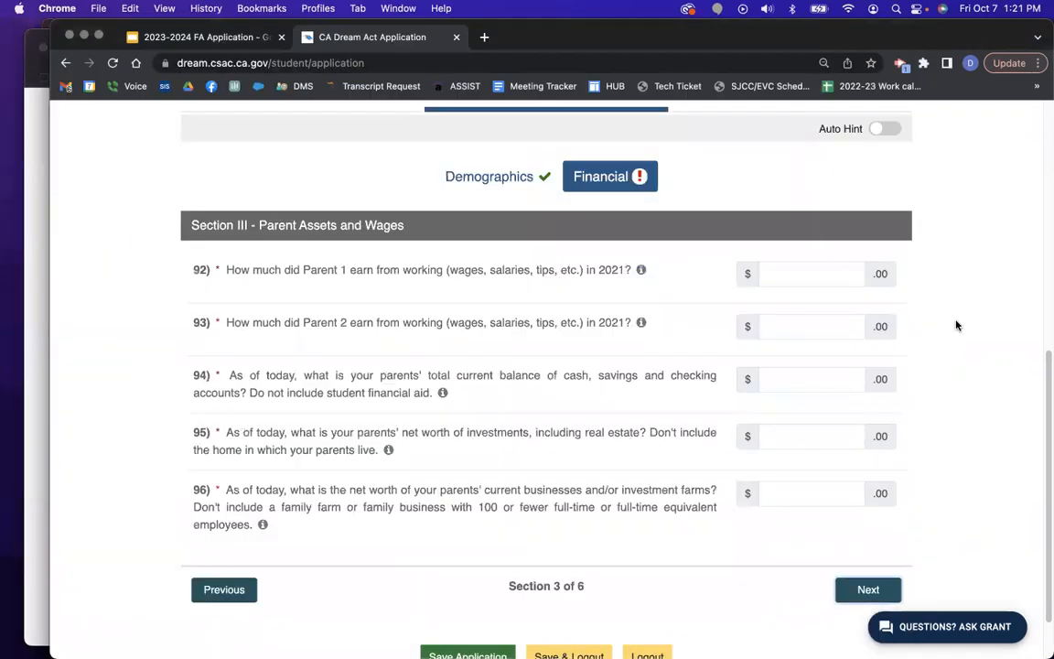
click(787, 271)
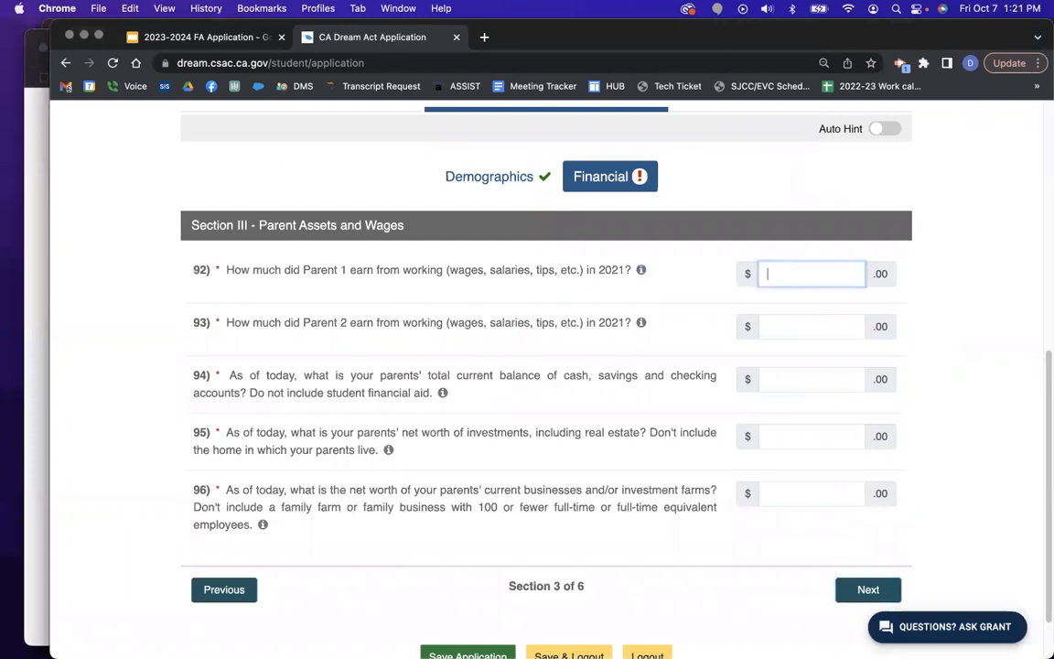
text(40000)
click(819, 327)
text(0)
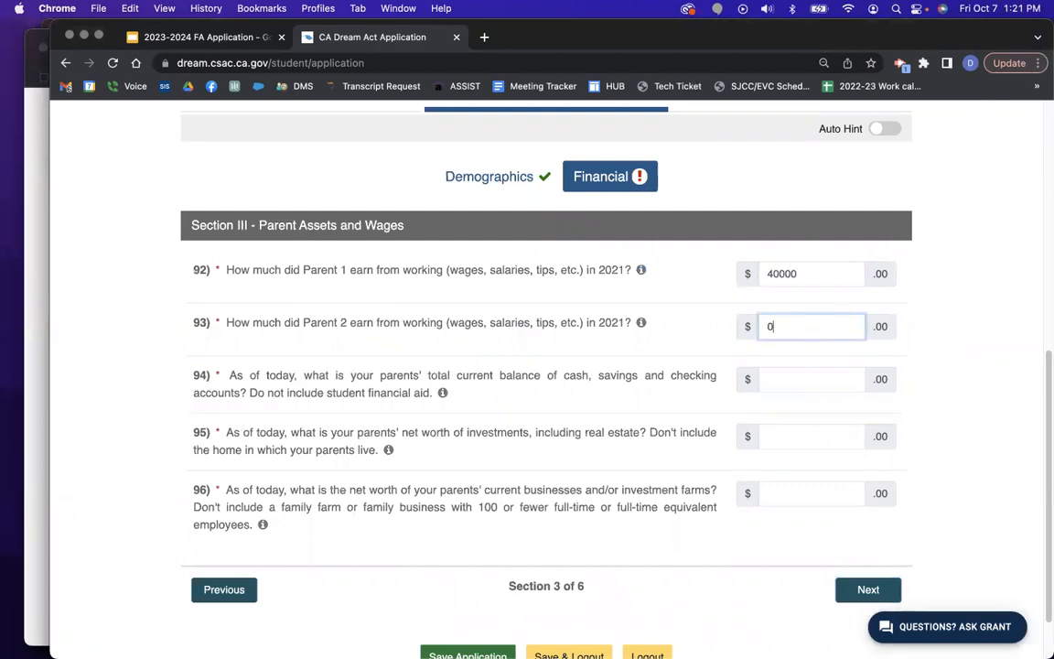
click(1003, 327)
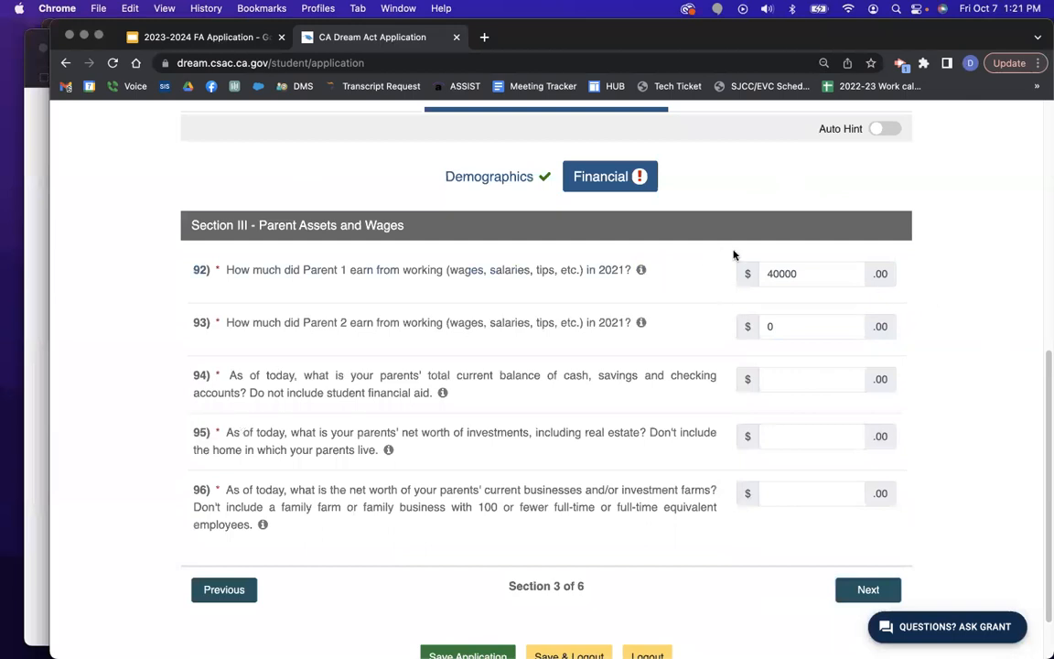
Correct both parents' 2021 wages to 20000 and go back to Parent IRS Information.
click(807, 278)
key(BackSpace)
key(BackSpace)
key(BackSpace)
key(BackSpace)
key(BackSpace)
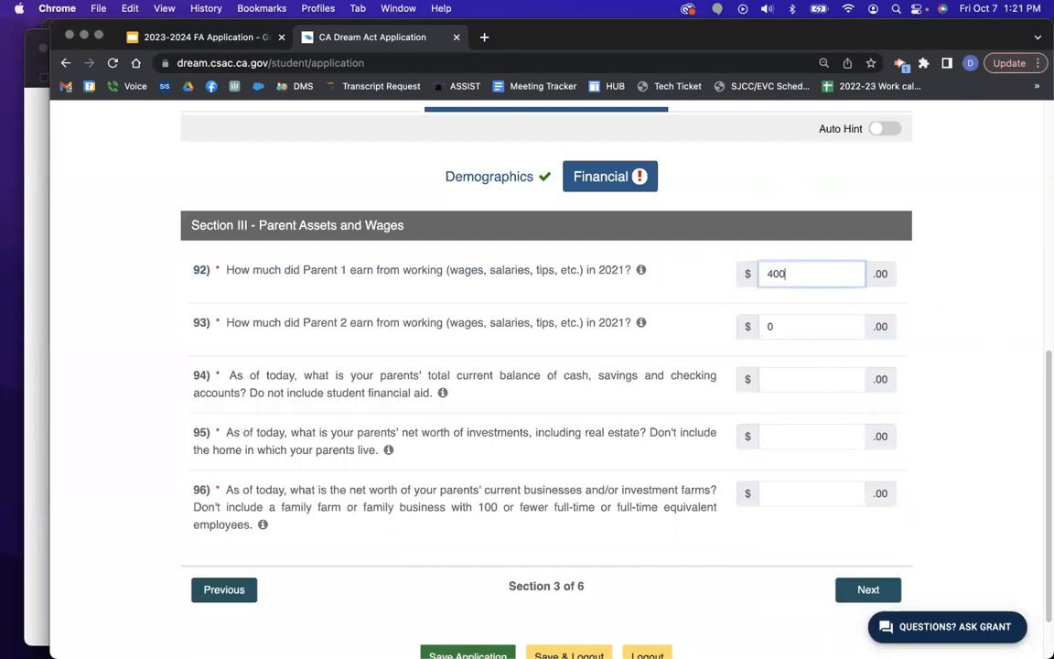
text(200)
click(803, 326)
key(BackSpace)
text(20000)
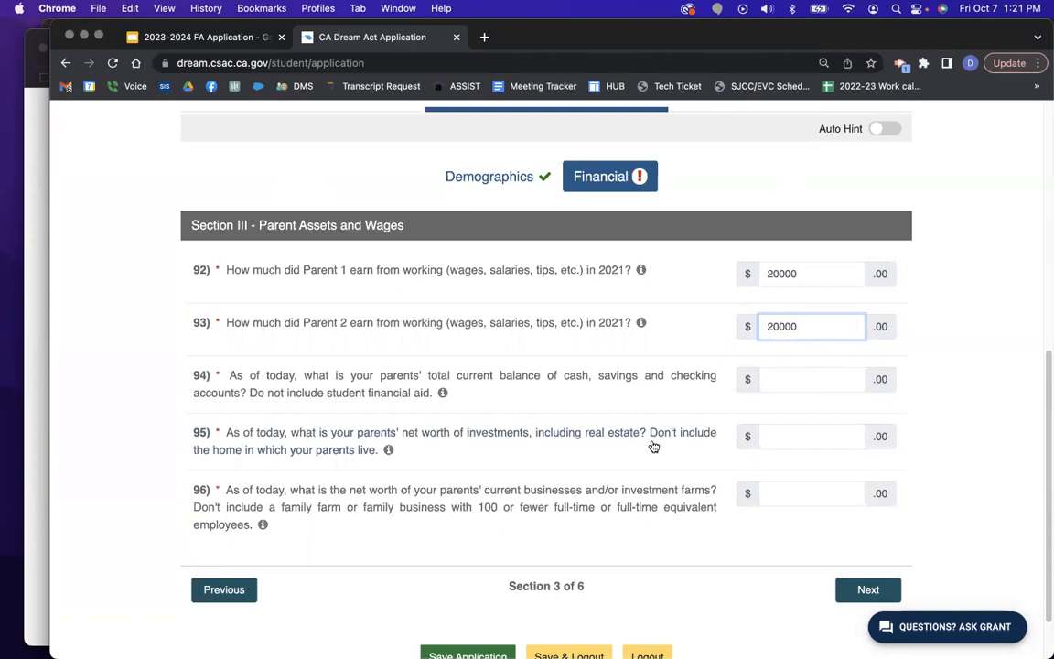
click(223, 589)
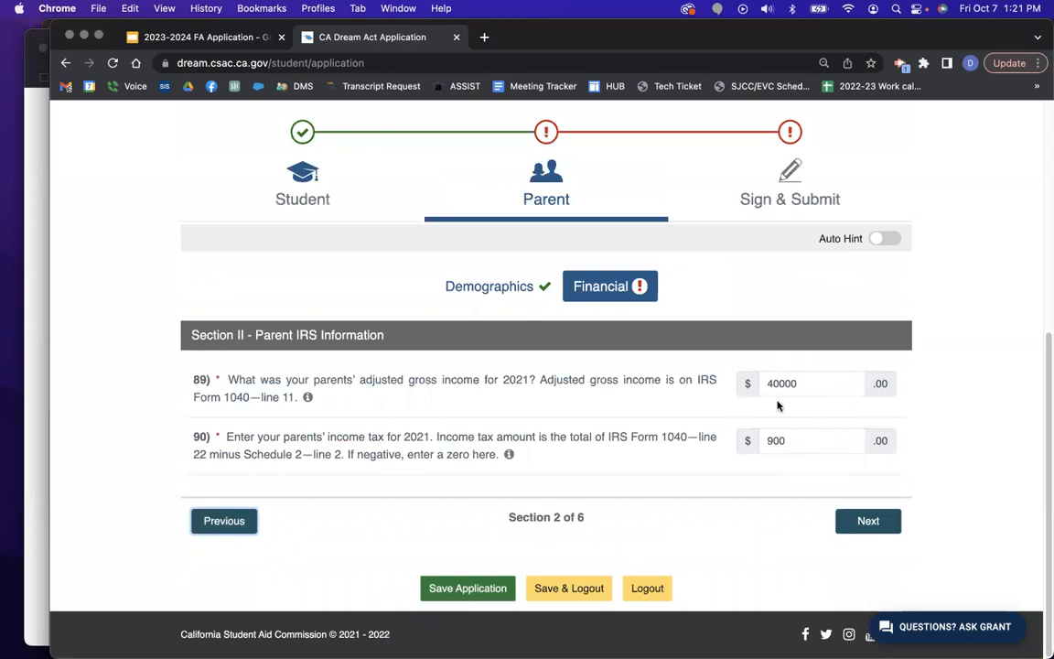
Return to Parent Assets and Wages and recheck the wages on the sample W-2.
click(866, 521)
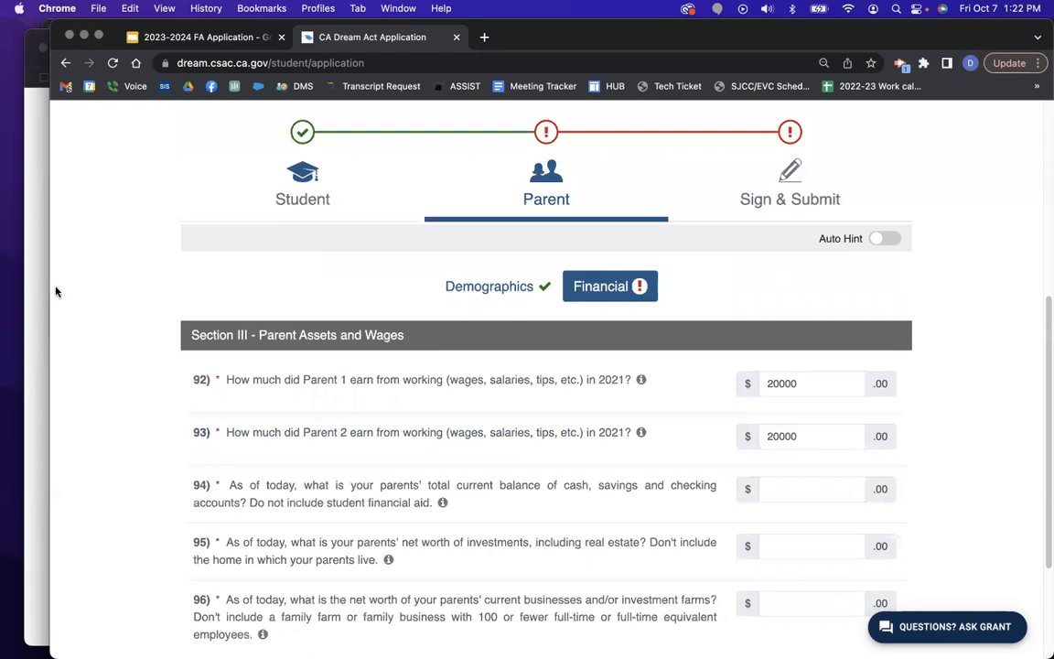
key(ctrl+Up)
click(280, 201)
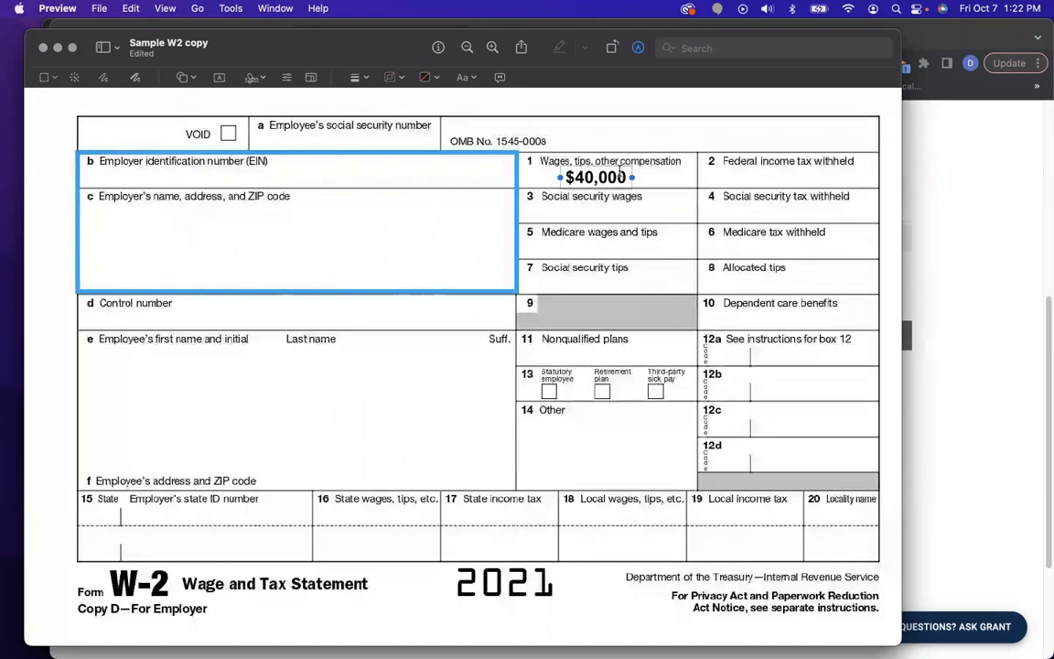
click(973, 251)
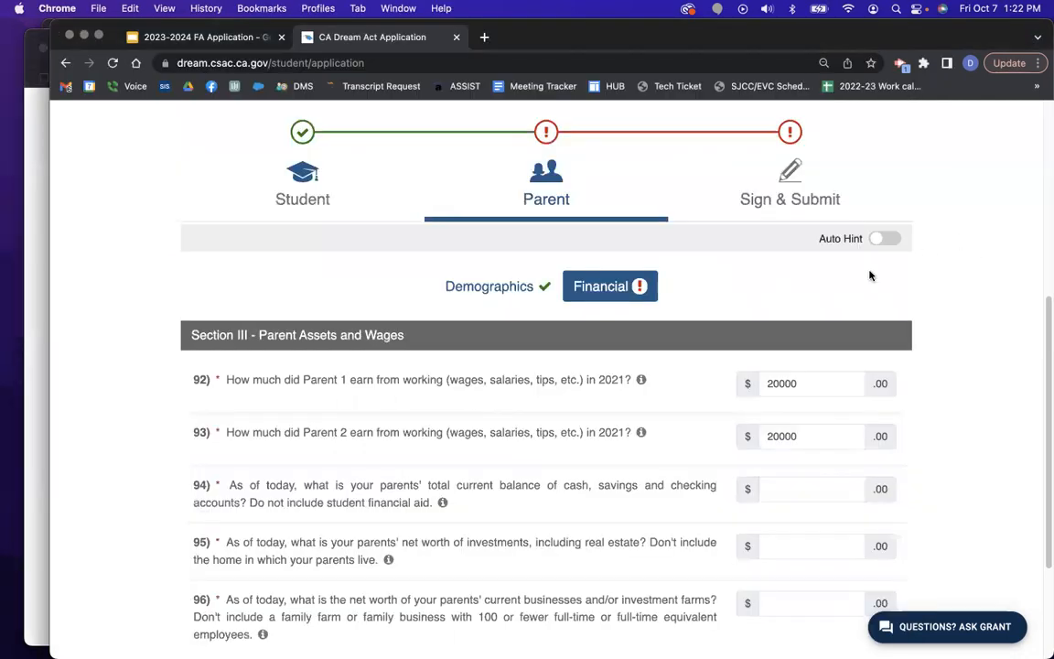
scroll(856, 423, down, 3)
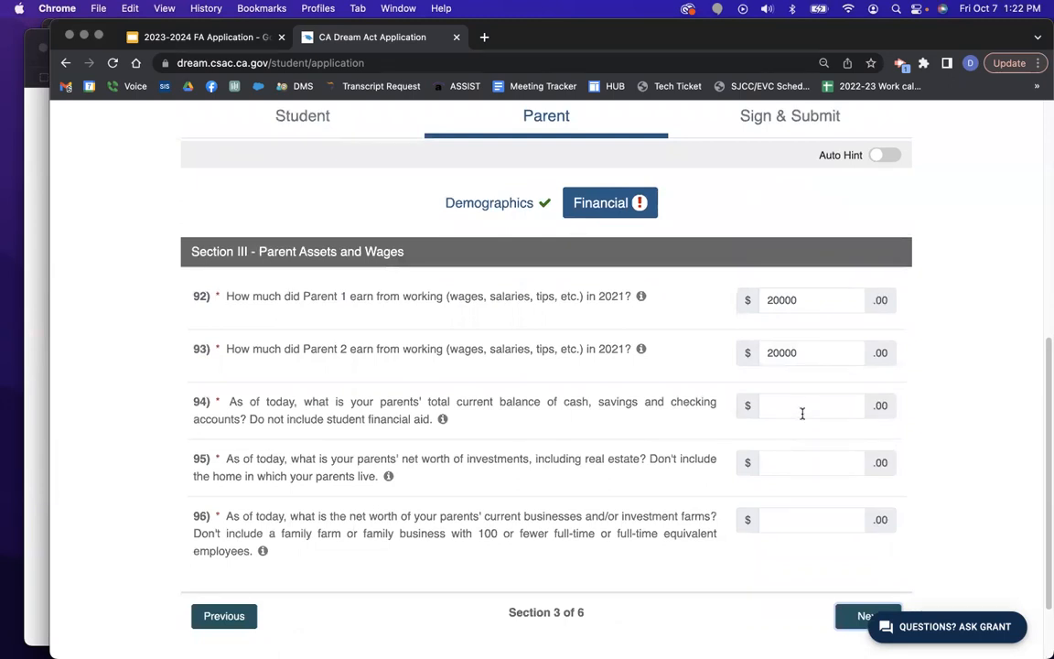
Enter 0 for the parents' cash, investment net worth and business net worth (questions 94–96).
click(812, 409)
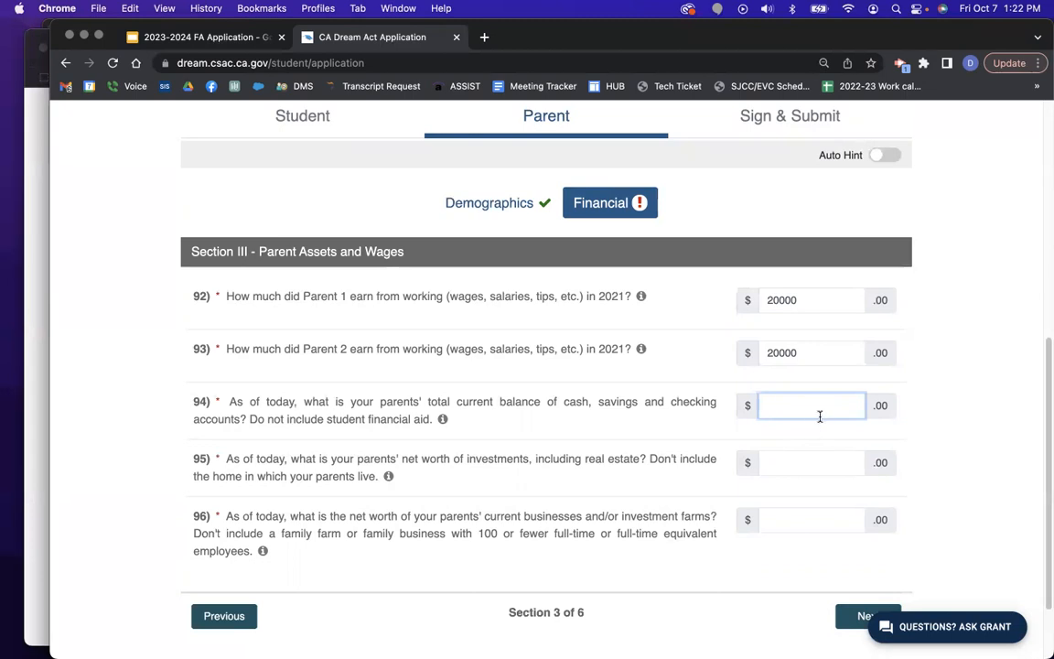
text(0)
click(849, 606)
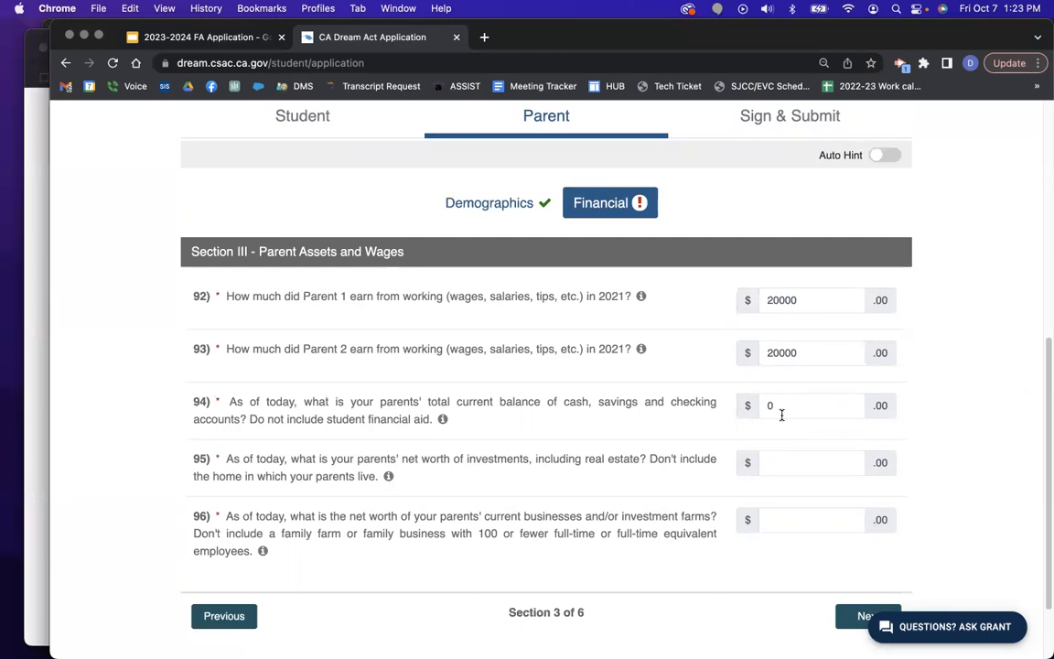
click(824, 460)
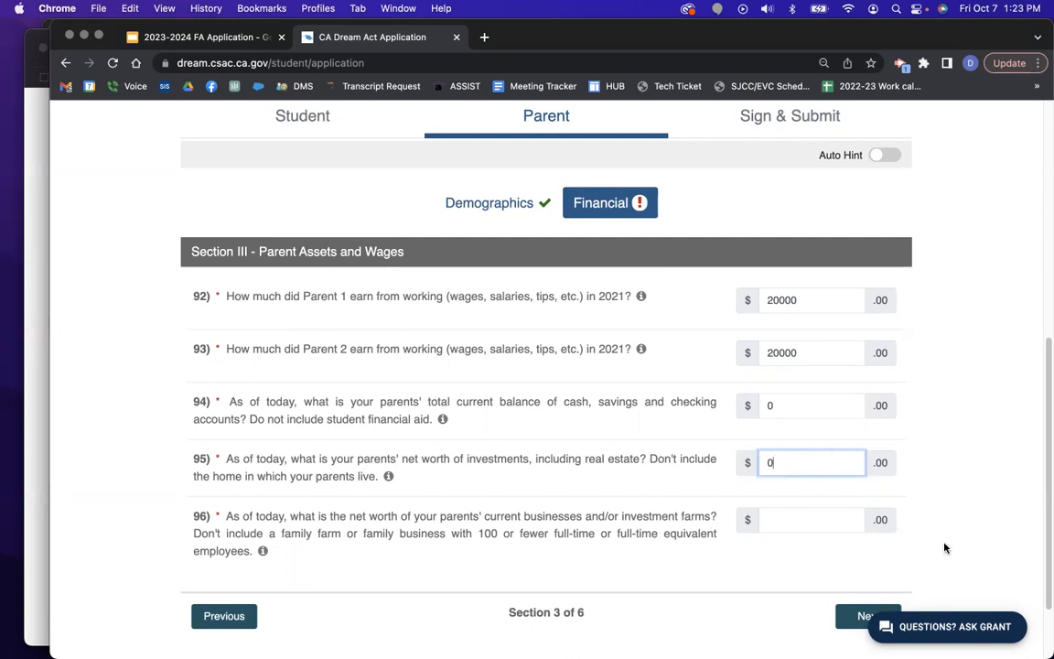
click(832, 518)
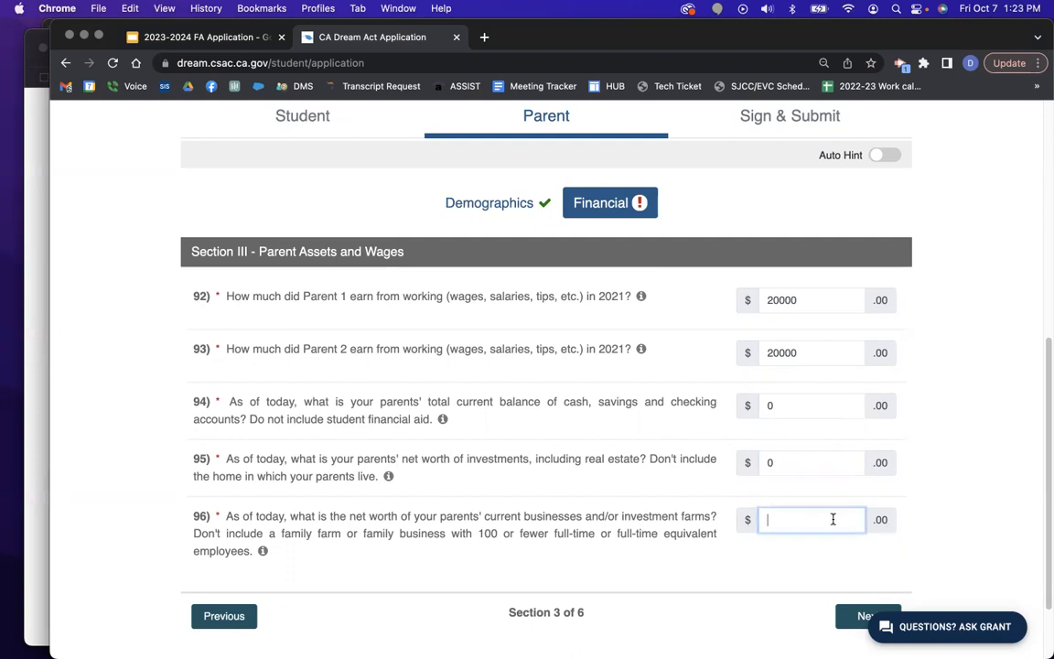
text(0)
scroll(979, 457, down, 2)
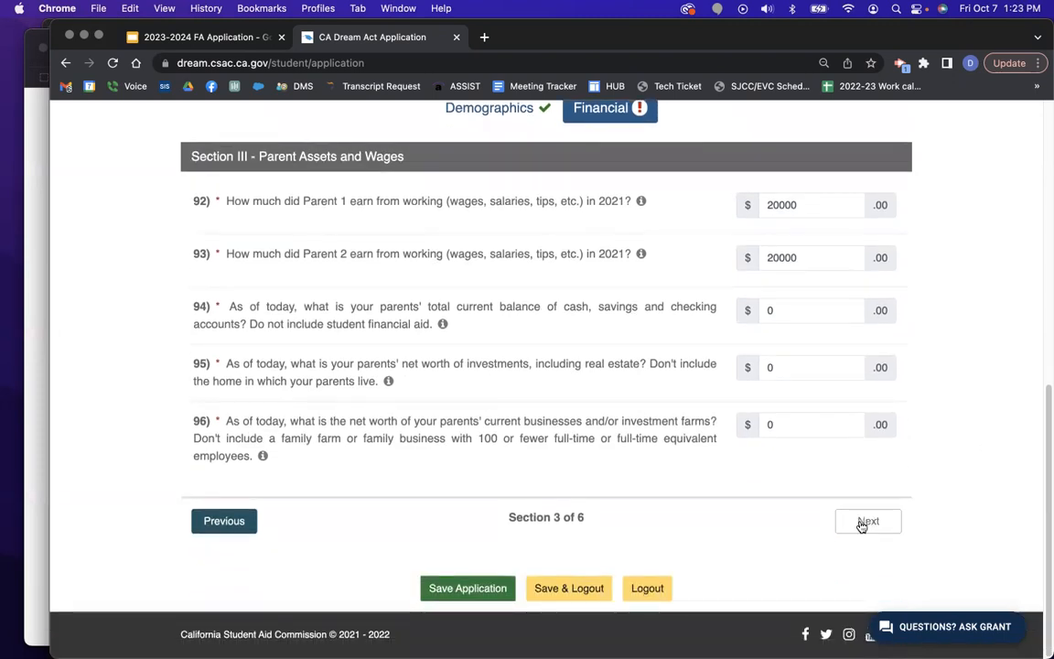
Advance past financial Sections III, IV and V unchanged to Section VI, Parent Benefit Programs.
click(864, 521)
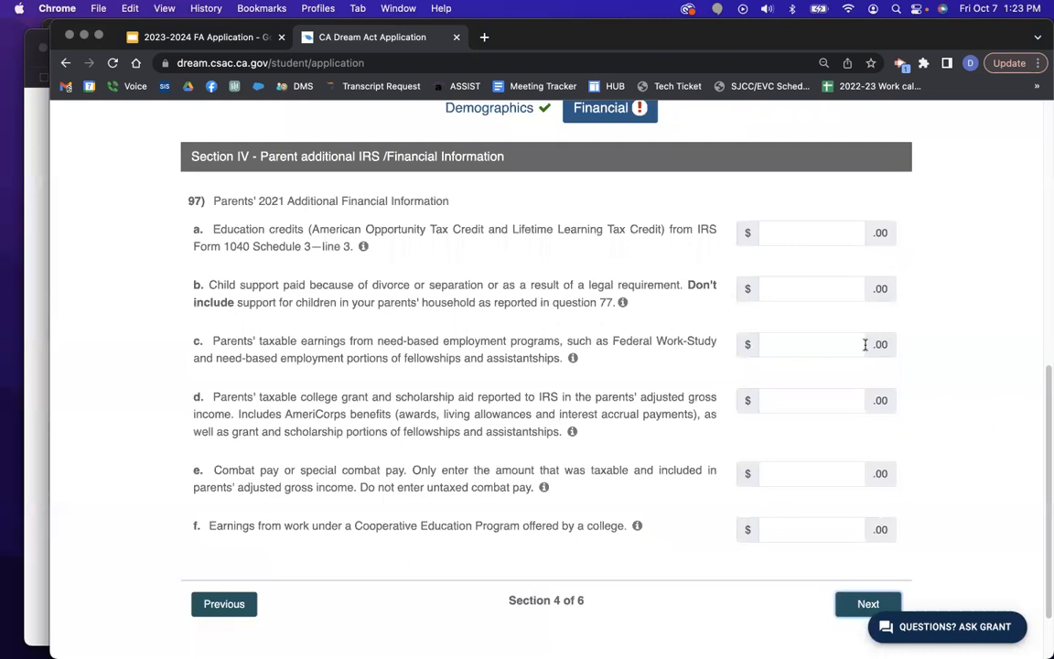
click(865, 605)
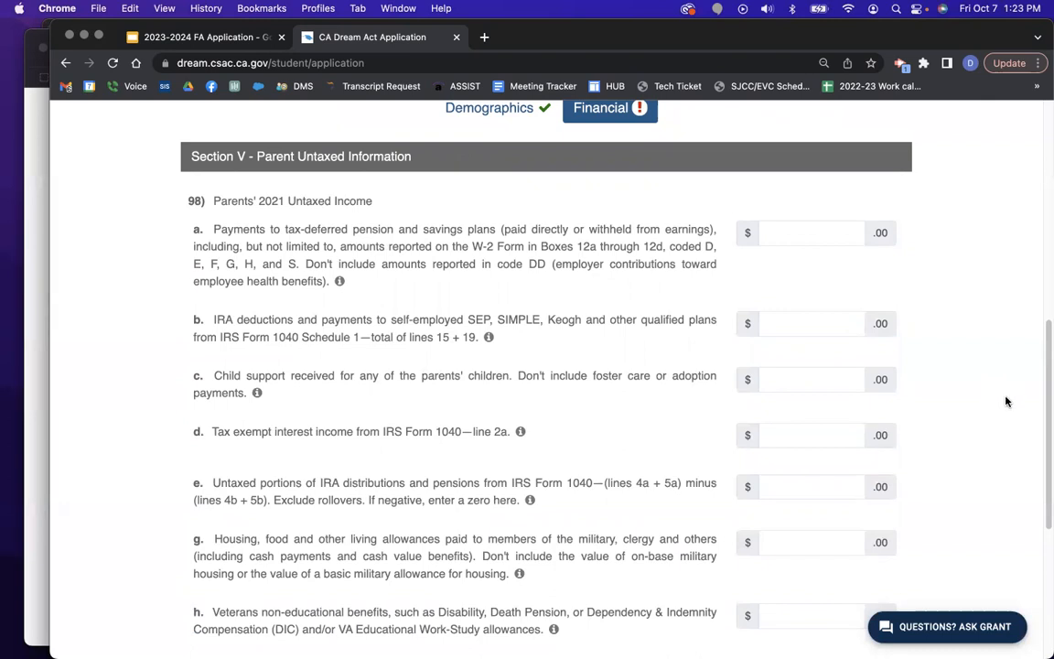
scroll(1002, 395, down, 2)
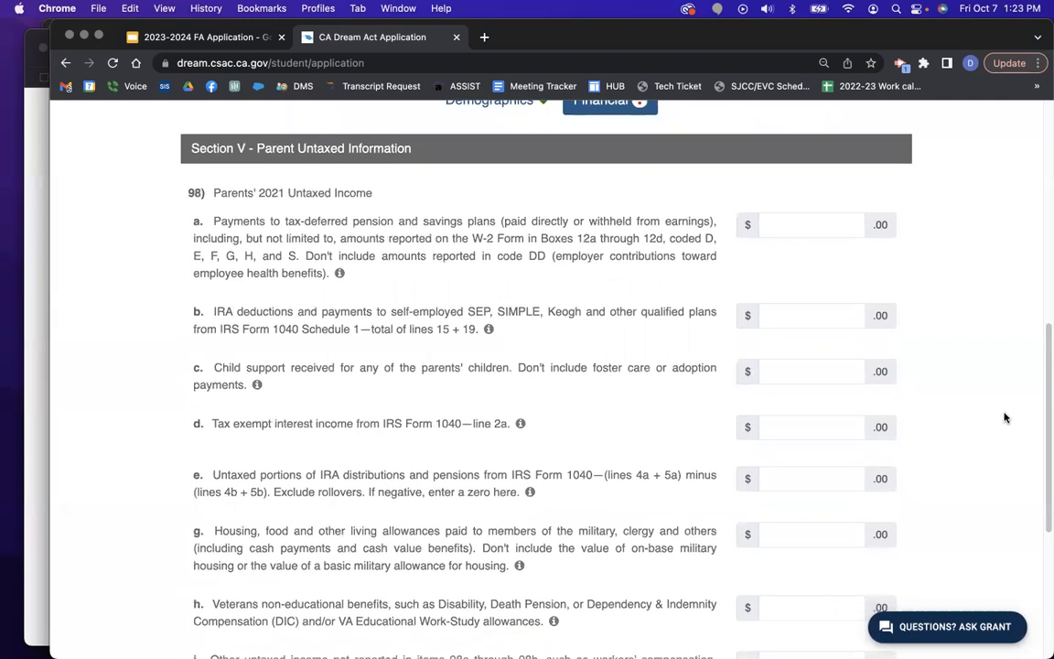
scroll(1013, 394, down, 3)
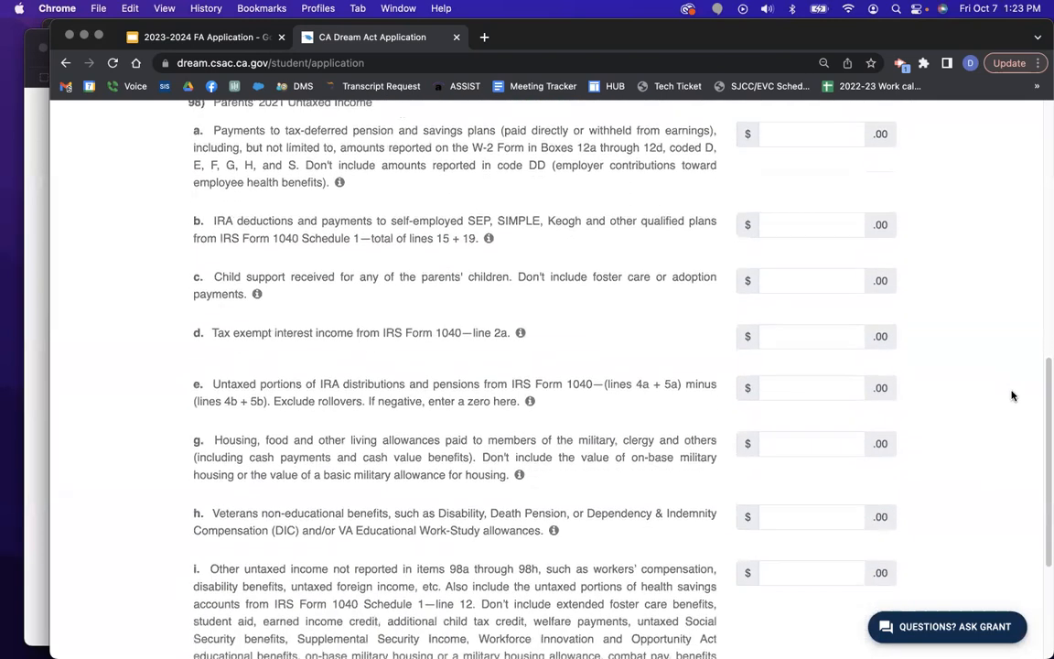
scroll(1012, 395, down, 2)
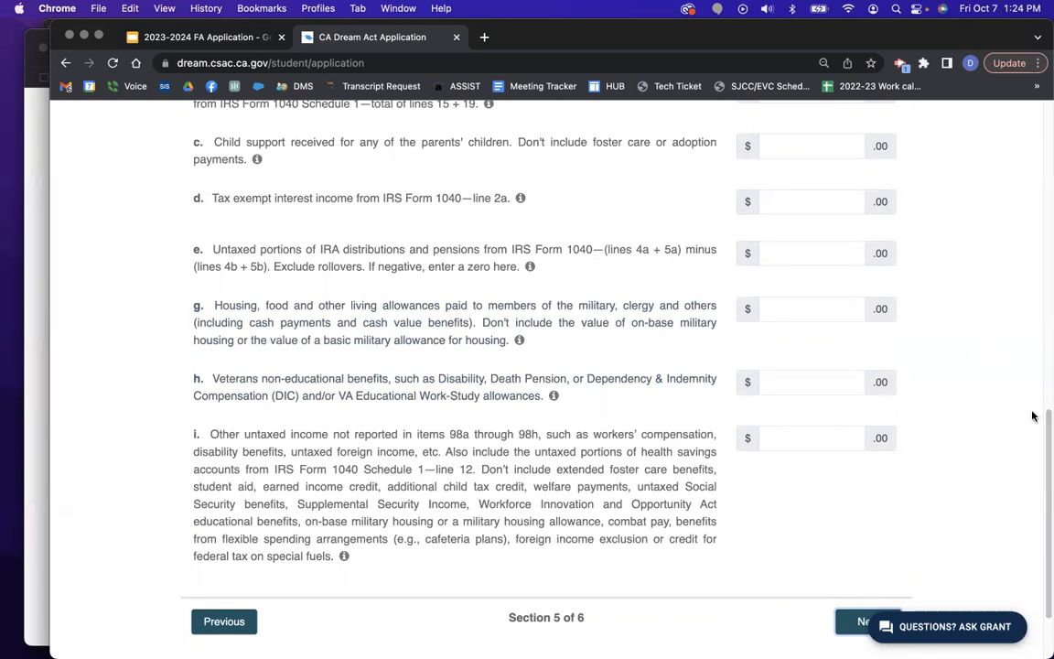
scroll(984, 458, down, 2)
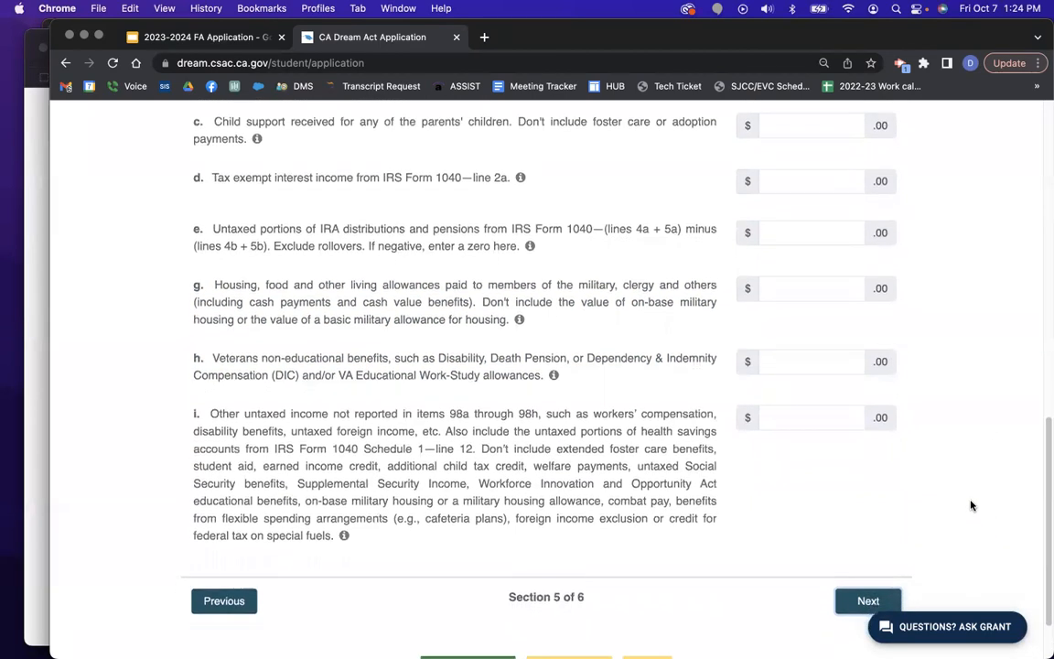
scroll(971, 506, down, 3)
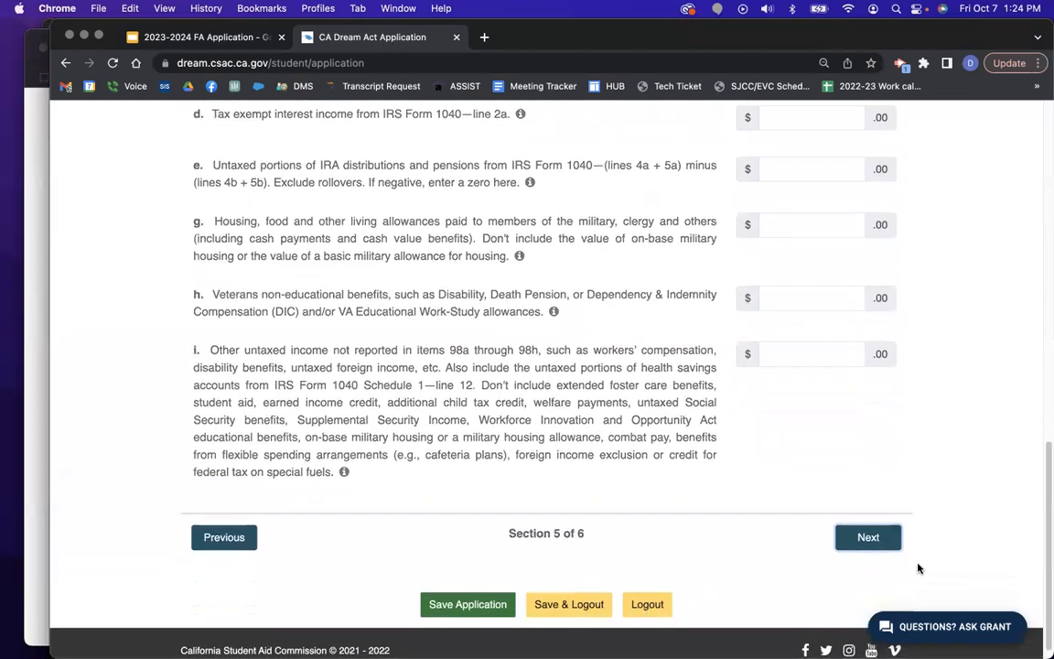
click(883, 545)
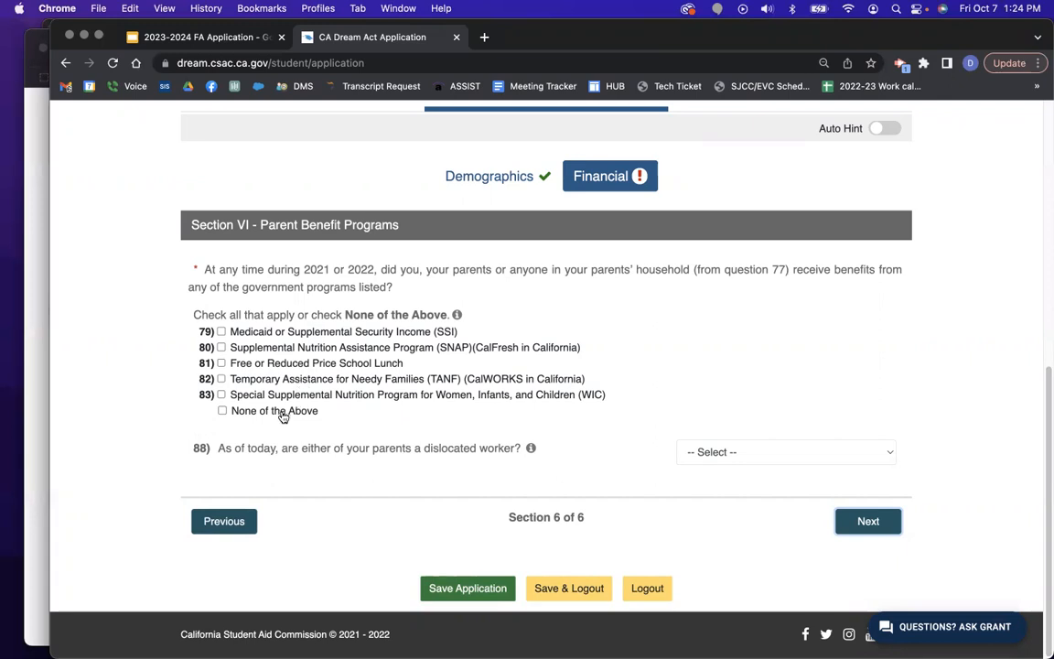
Mark None of the Above for benefits, answer No to question 88, and continue to Sign & Submit.
click(222, 411)
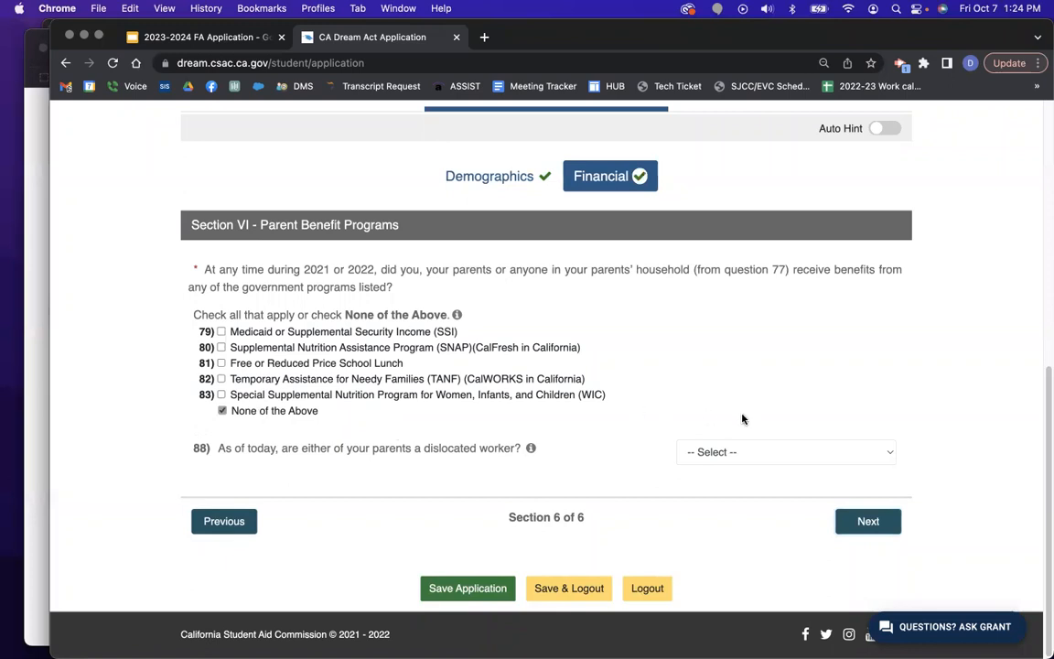
click(786, 457)
click(765, 491)
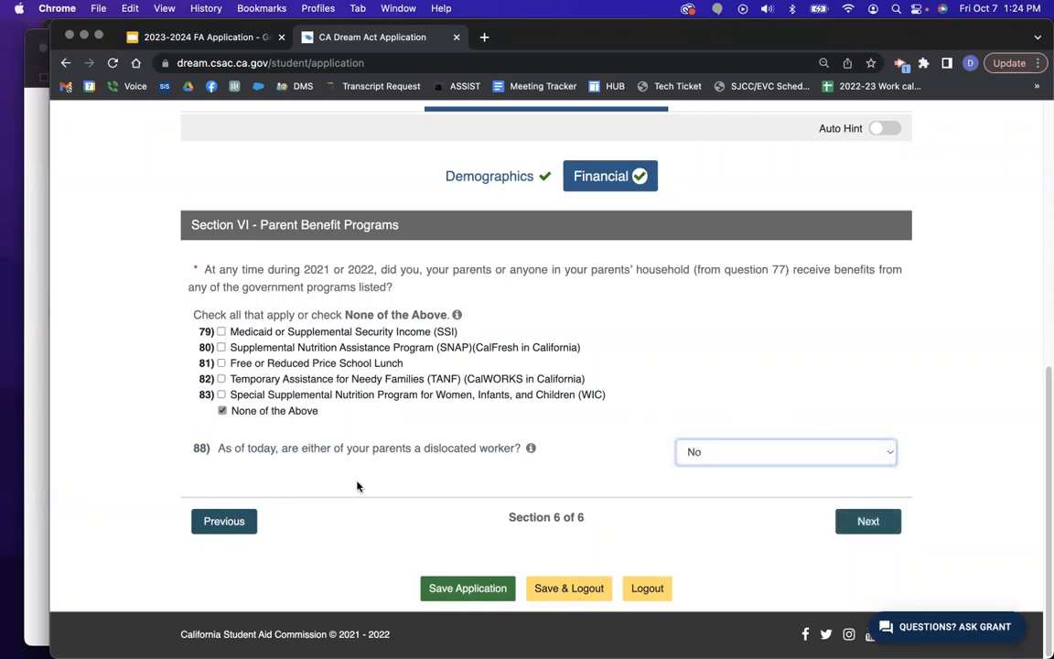
click(870, 523)
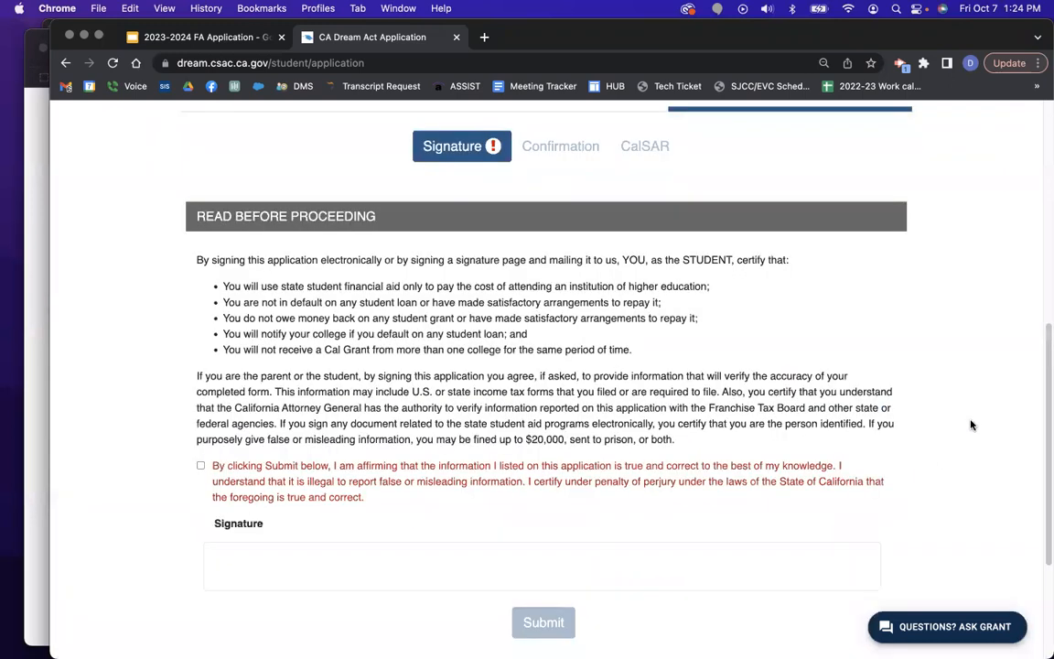
Read through the Sign & Submit certification, then return to the Parent section.
scroll(677, 389, down, 5)
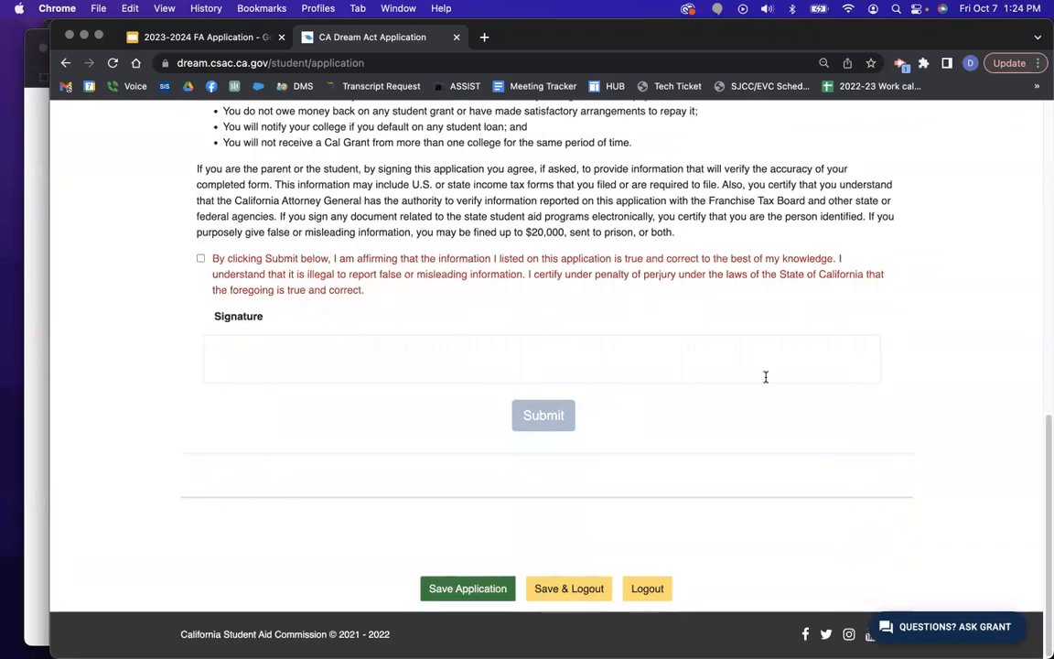
scroll(420, 388, up, 3)
scroll(793, 340, up, 5)
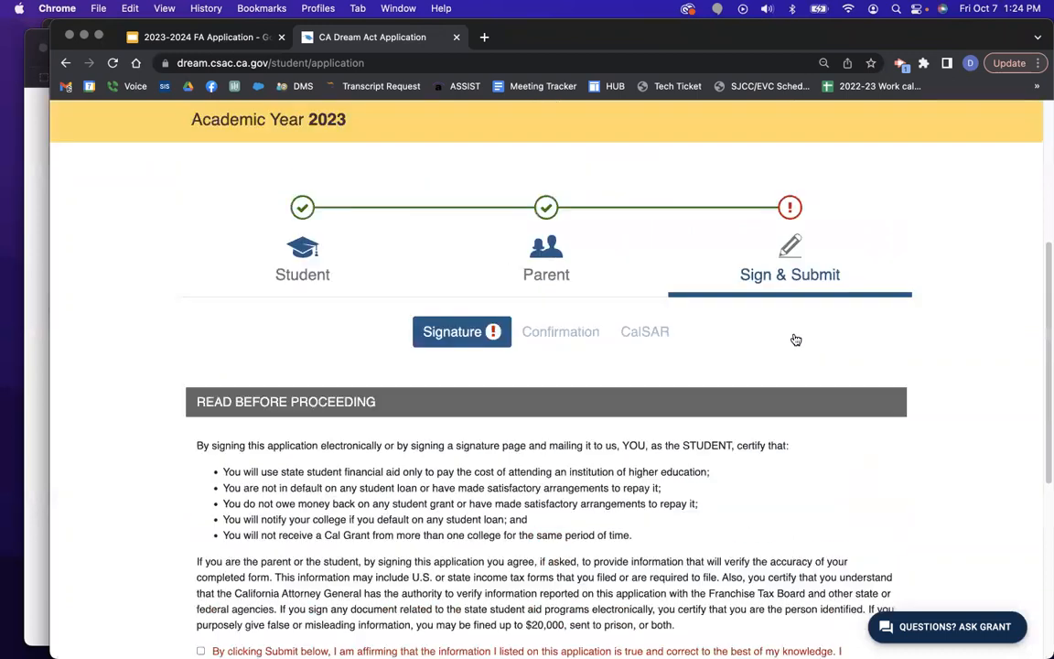
scroll(796, 341, up, 1)
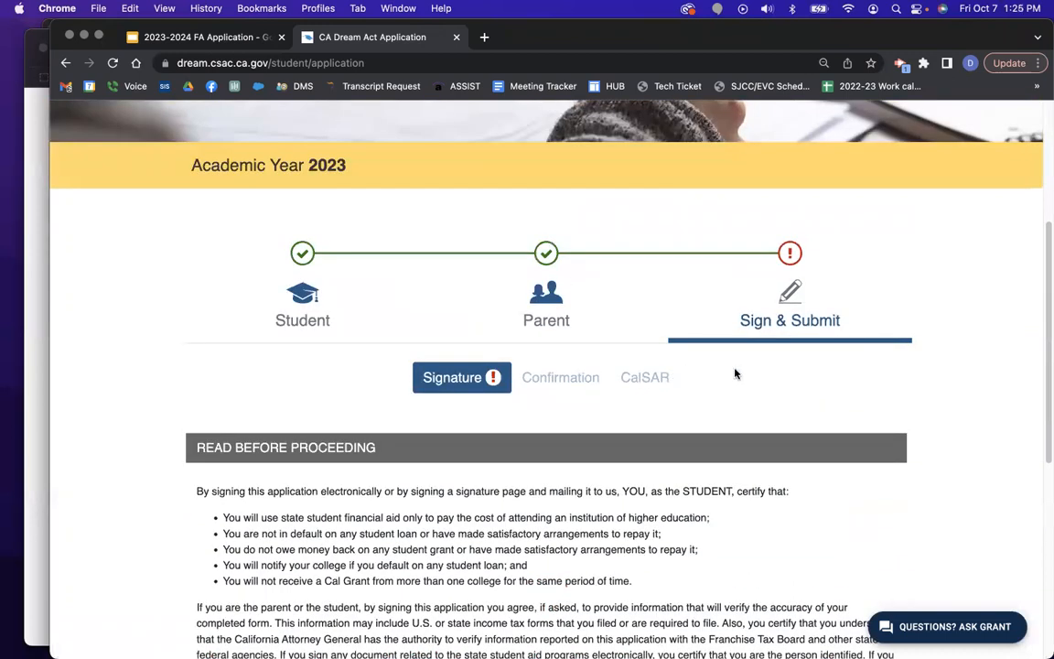
scroll(939, 316, down, 3)
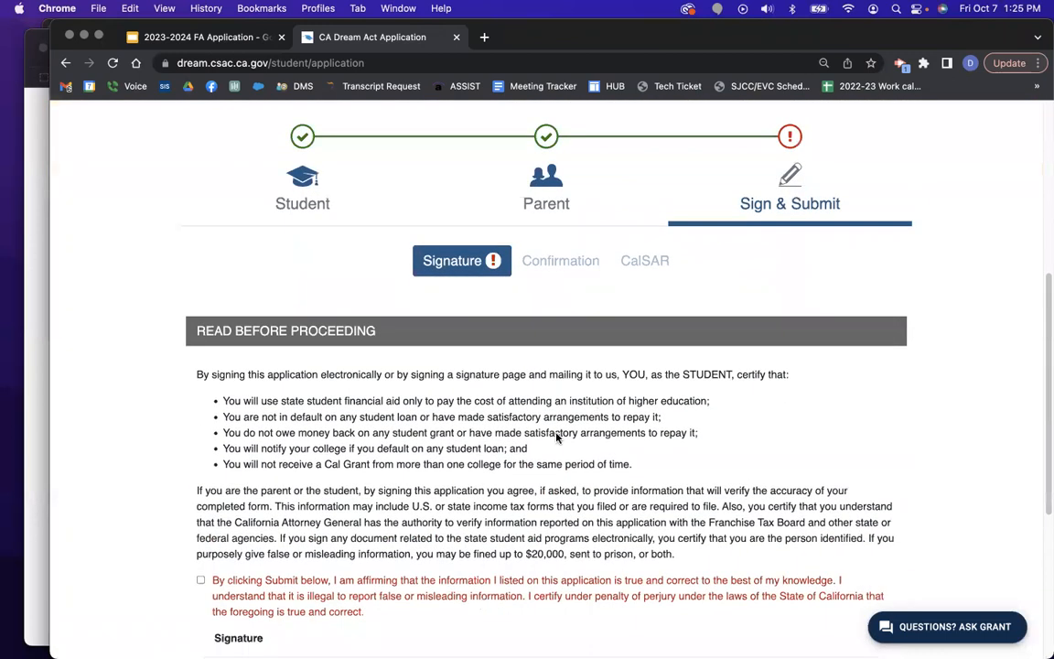
click(513, 174)
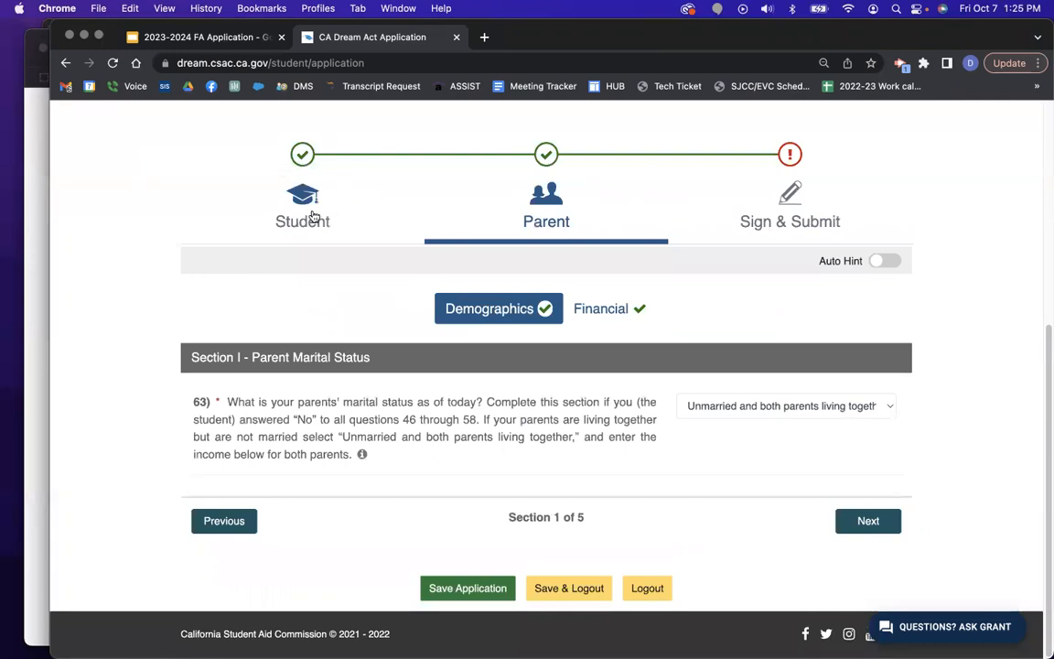
Review the Student Demographics and School sections through the college selection list.
click(313, 216)
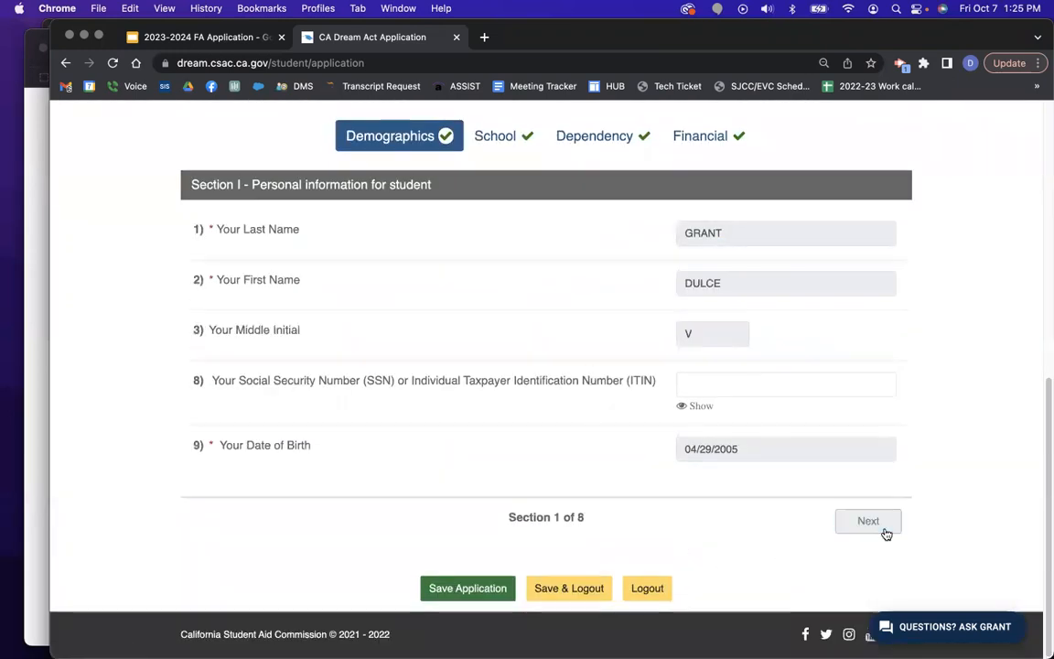
click(874, 521)
click(862, 554)
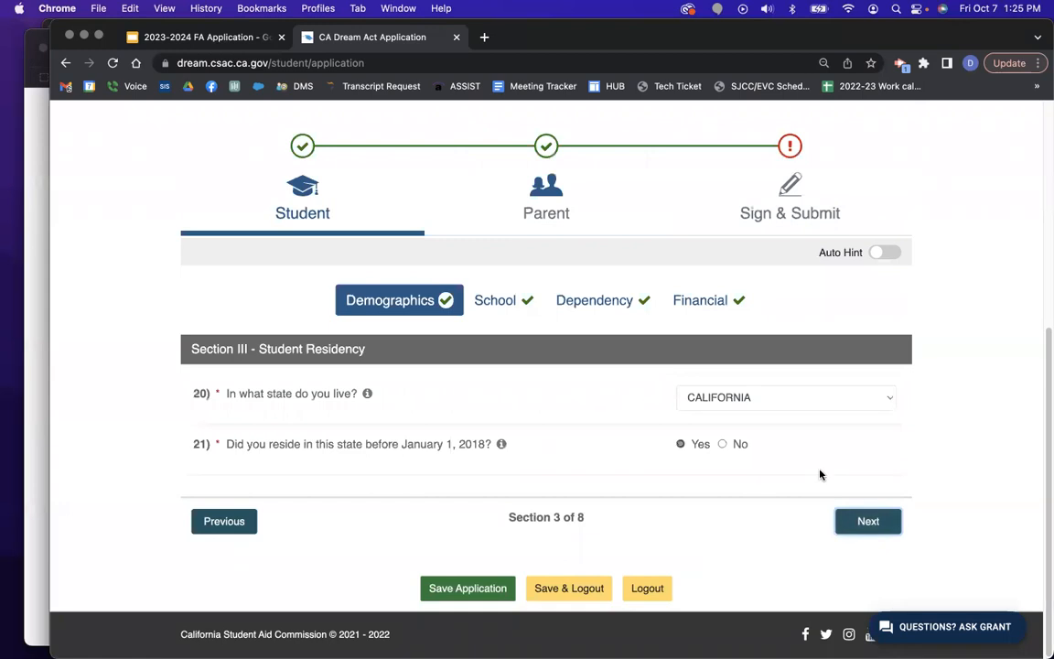
click(870, 521)
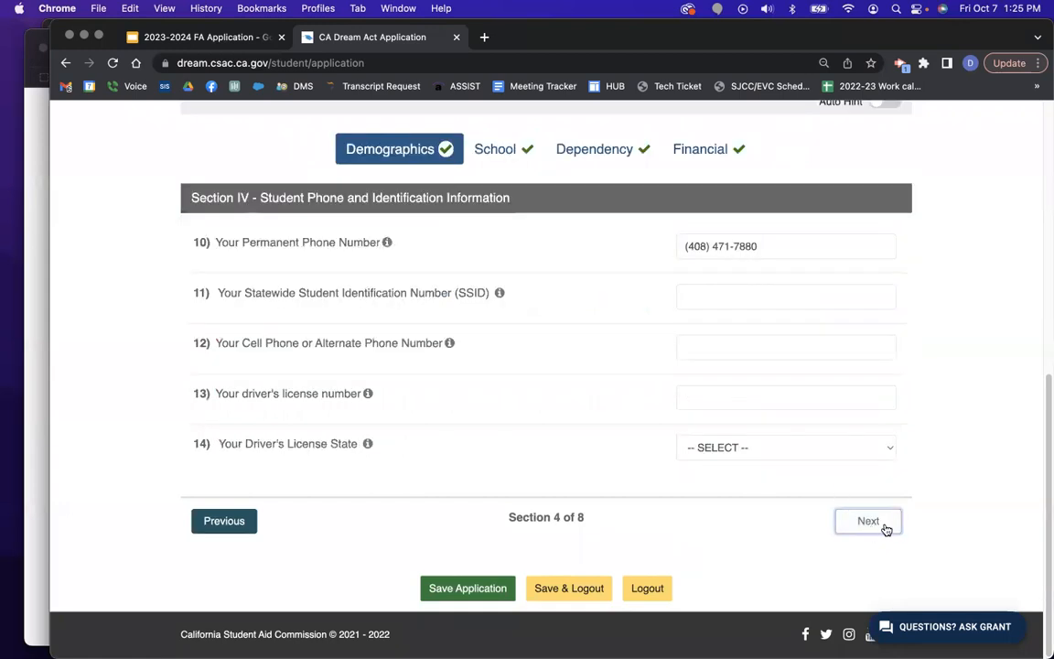
click(884, 527)
click(884, 527)
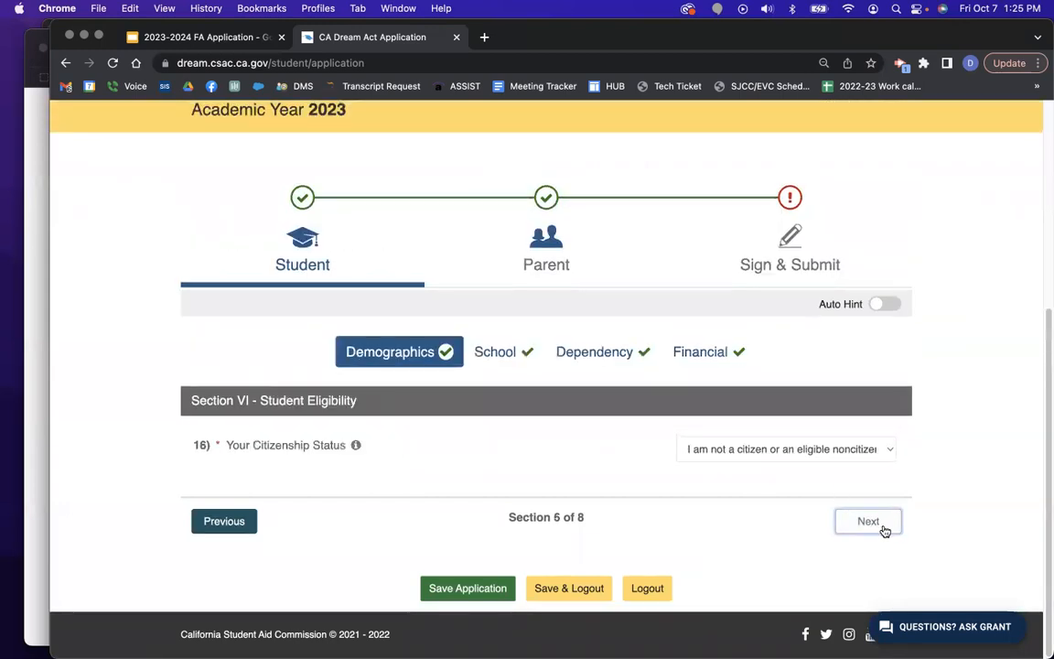
click(883, 527)
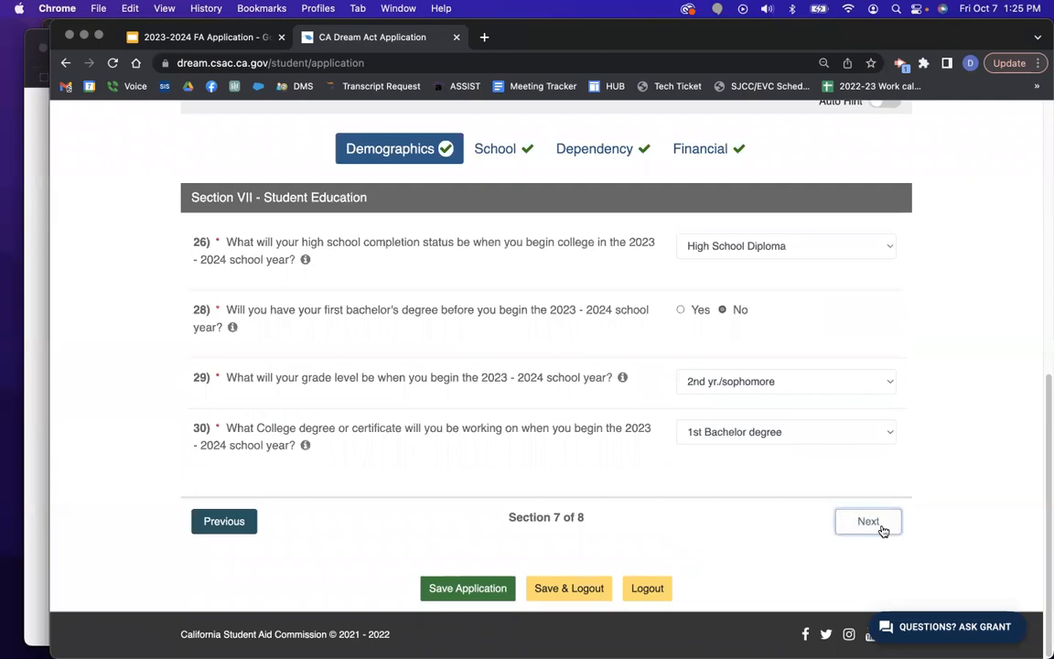
click(883, 527)
click(883, 527)
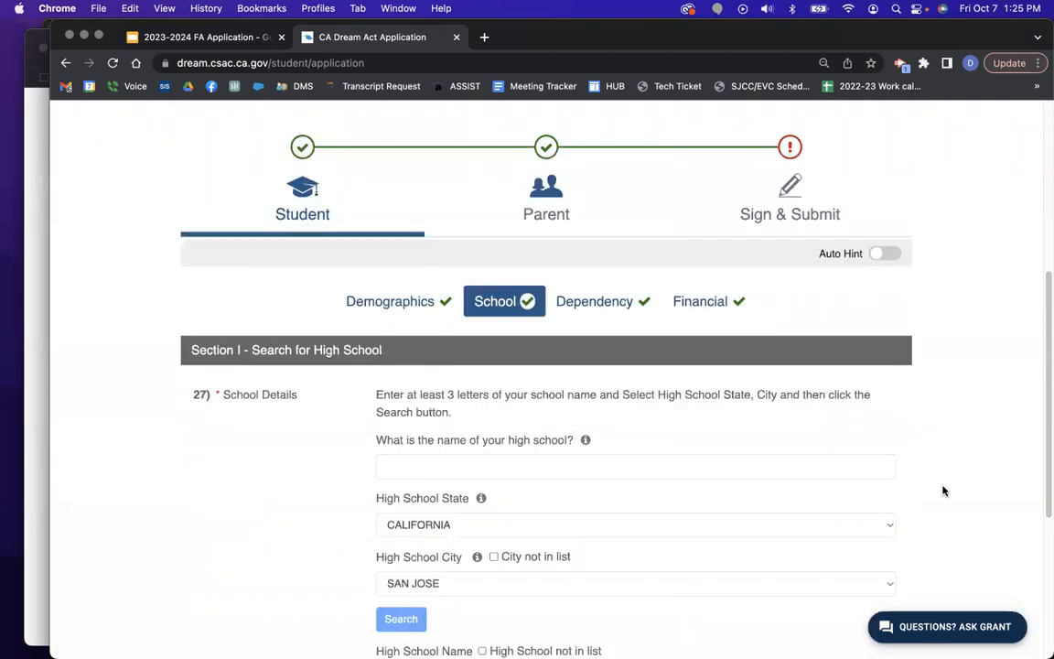
scroll(941, 490, down, 5)
click(872, 529)
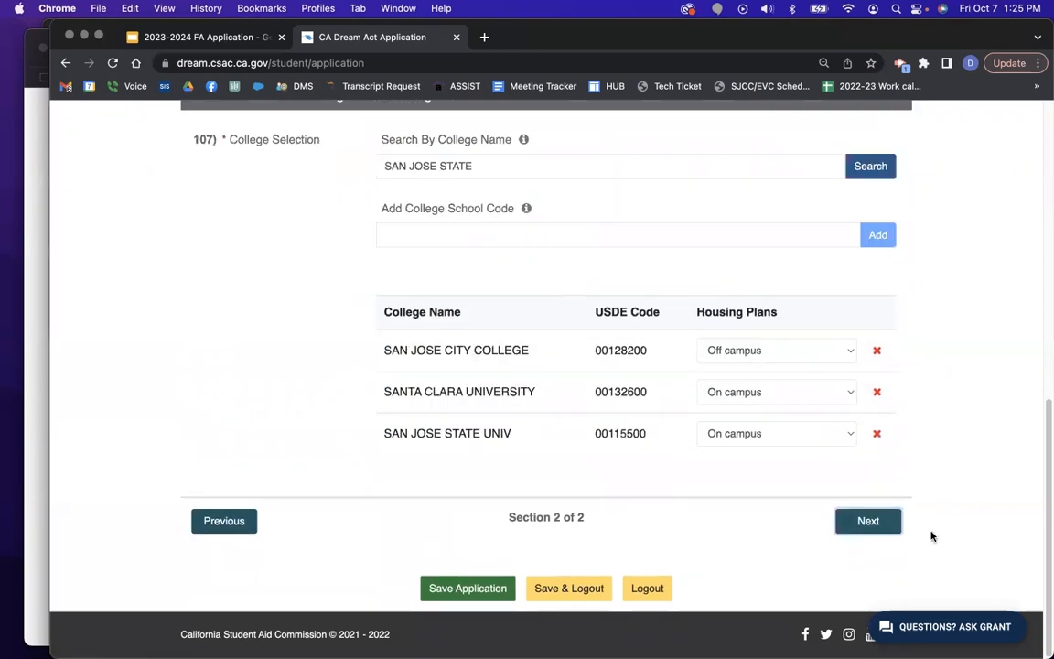
Move to Dependency, save the application, and continue to the additional dependency questions.
click(870, 526)
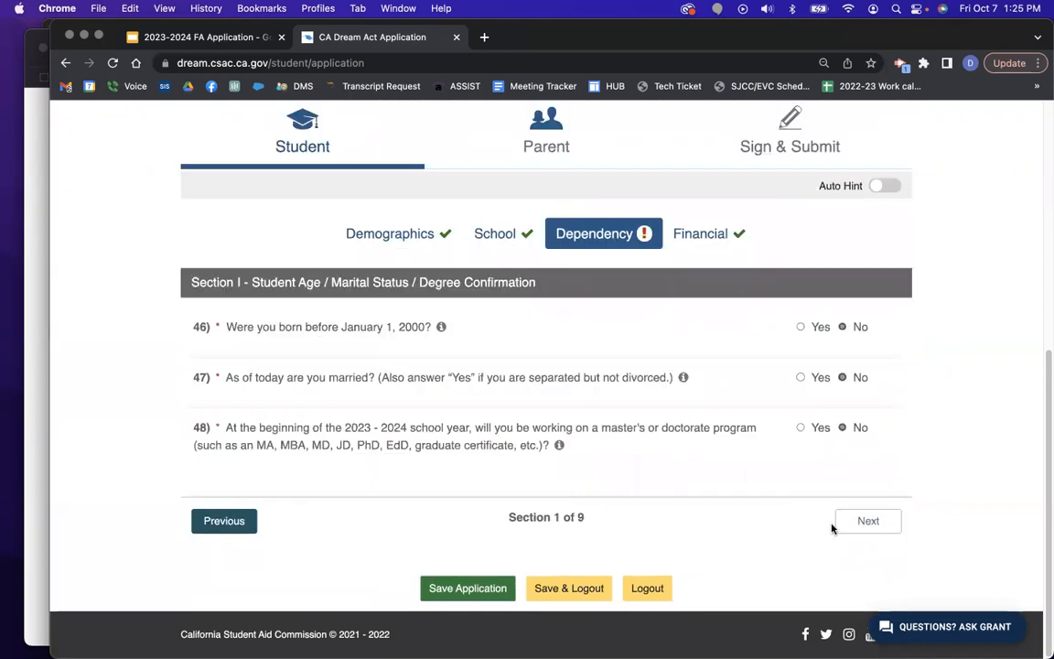
click(485, 588)
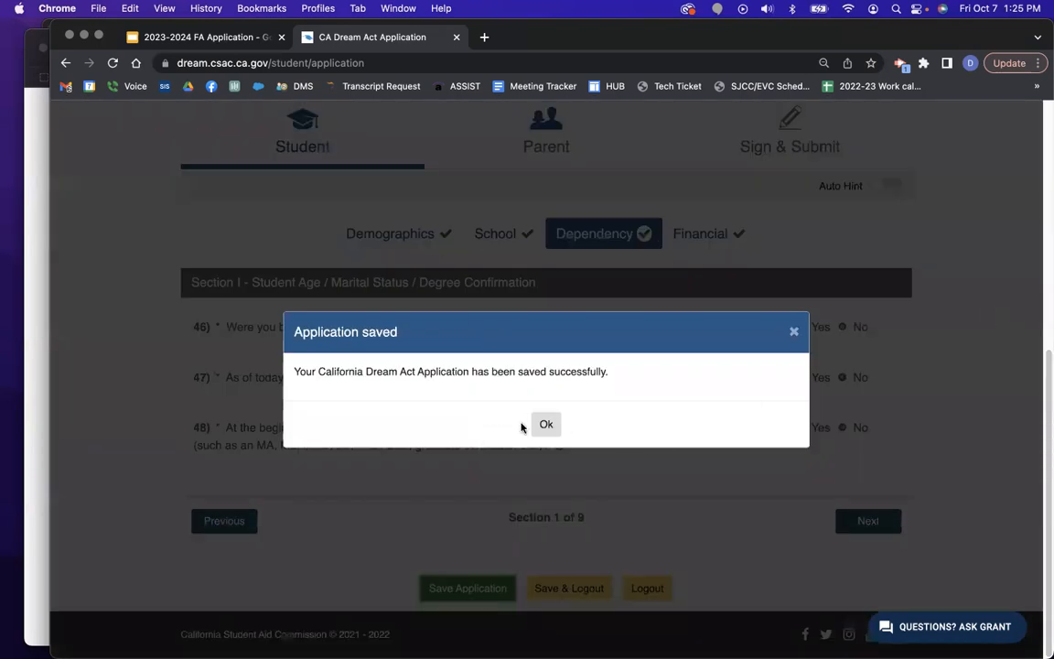
click(544, 423)
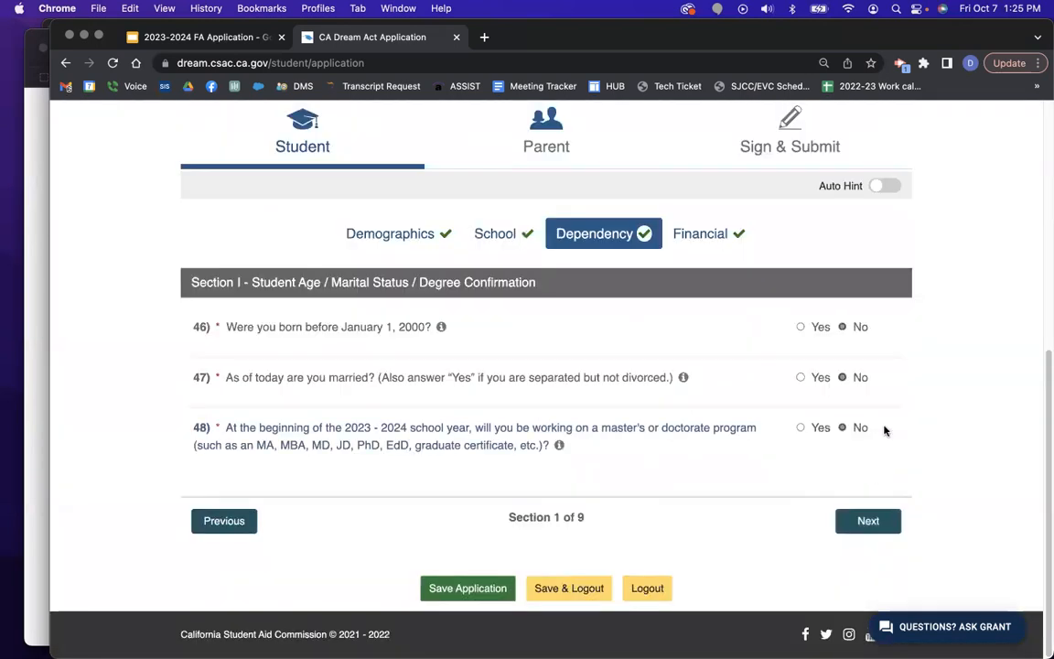
click(873, 525)
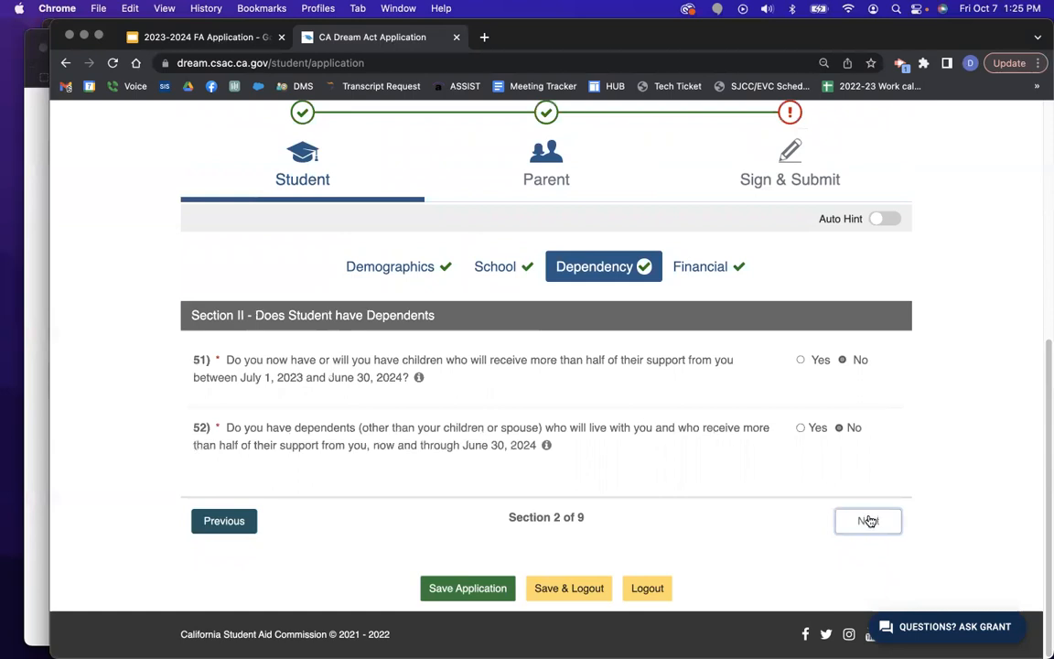
click(871, 521)
Advance through the homelessness and Chafee dependency sections to the Financial tax filing questions.
scroll(964, 441, down, 3)
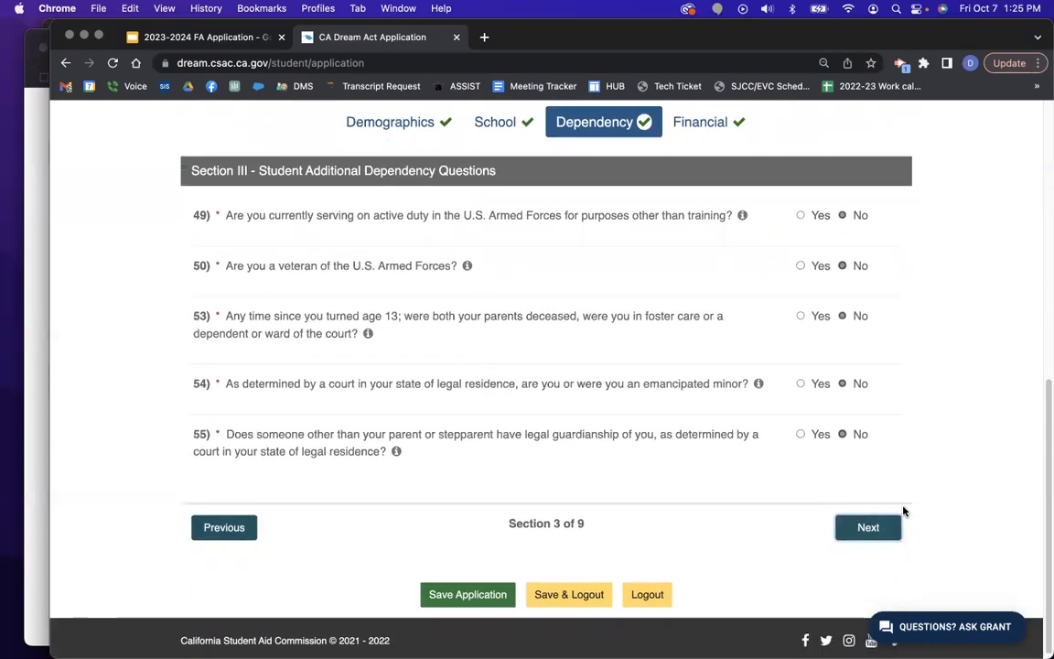
click(883, 524)
click(886, 525)
click(877, 524)
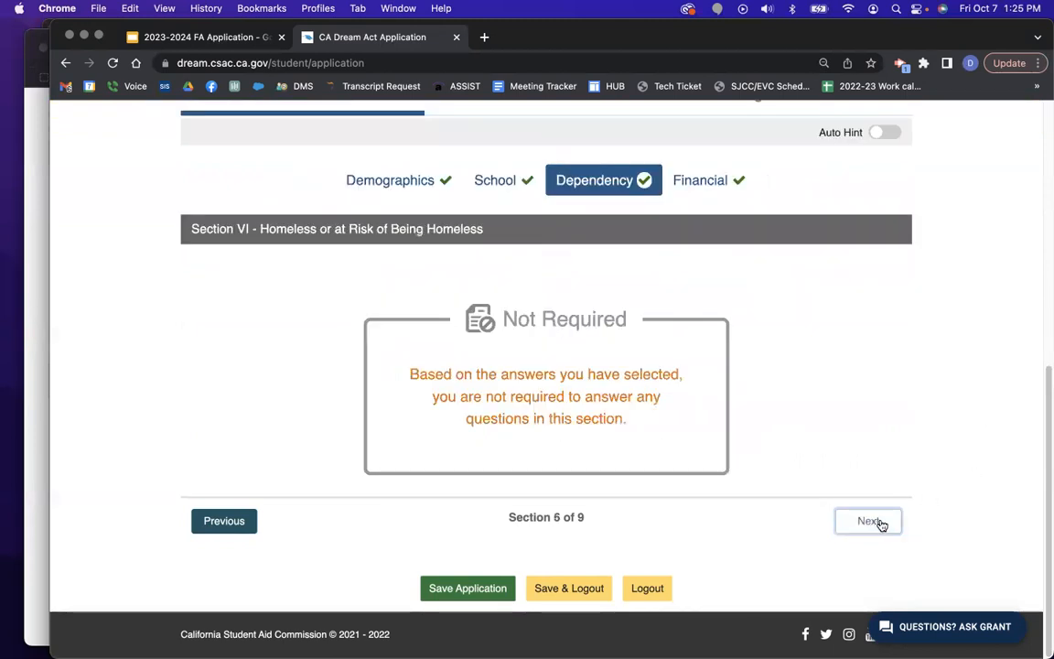
click(875, 528)
click(876, 528)
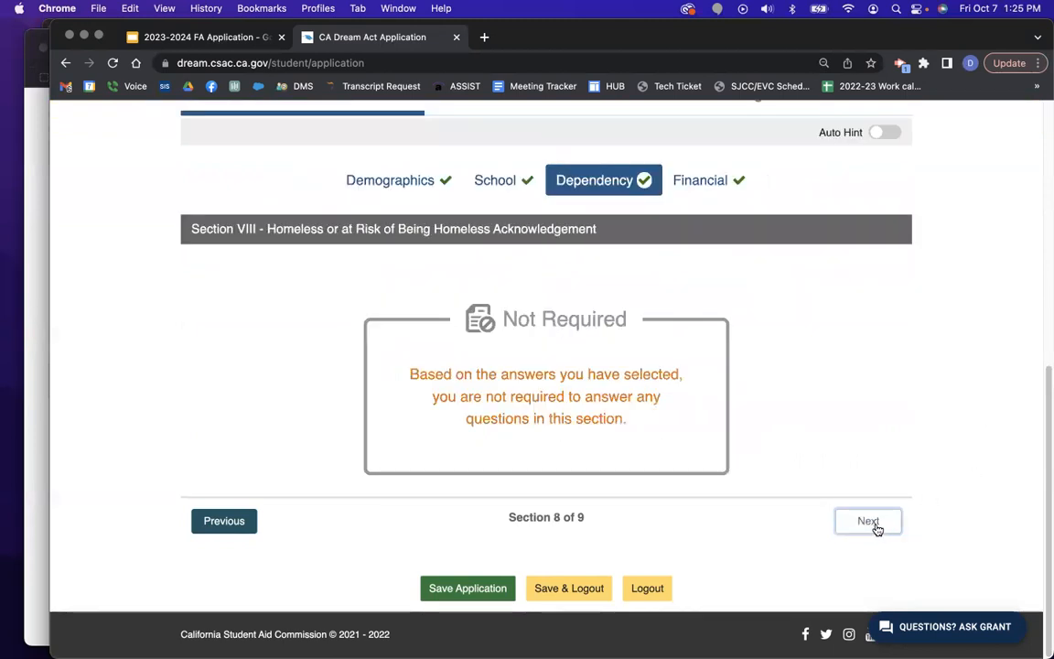
click(877, 524)
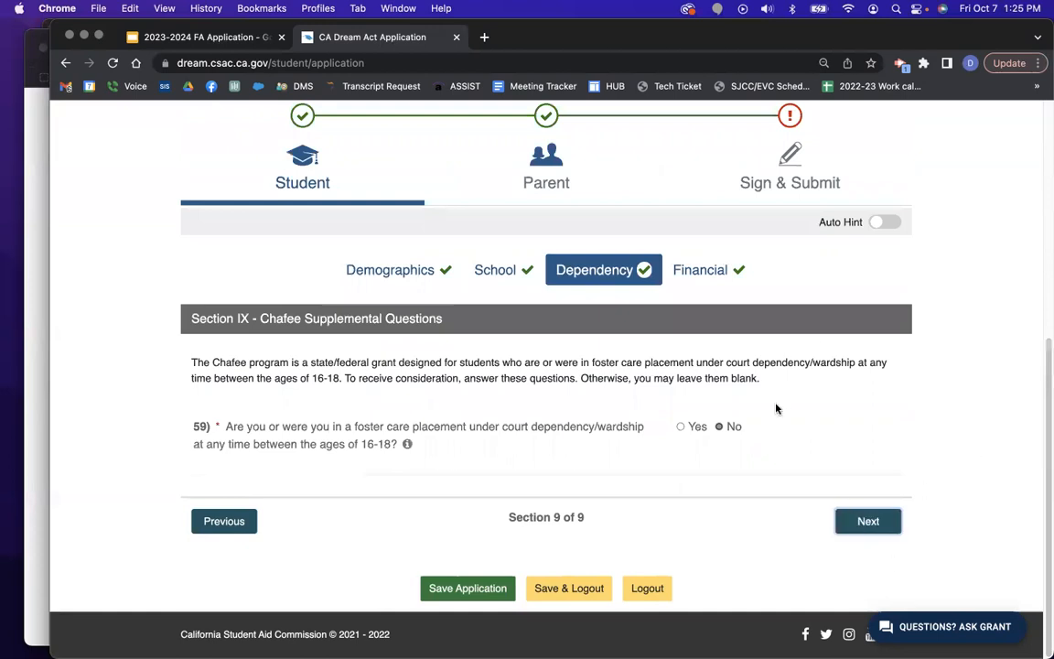
click(882, 528)
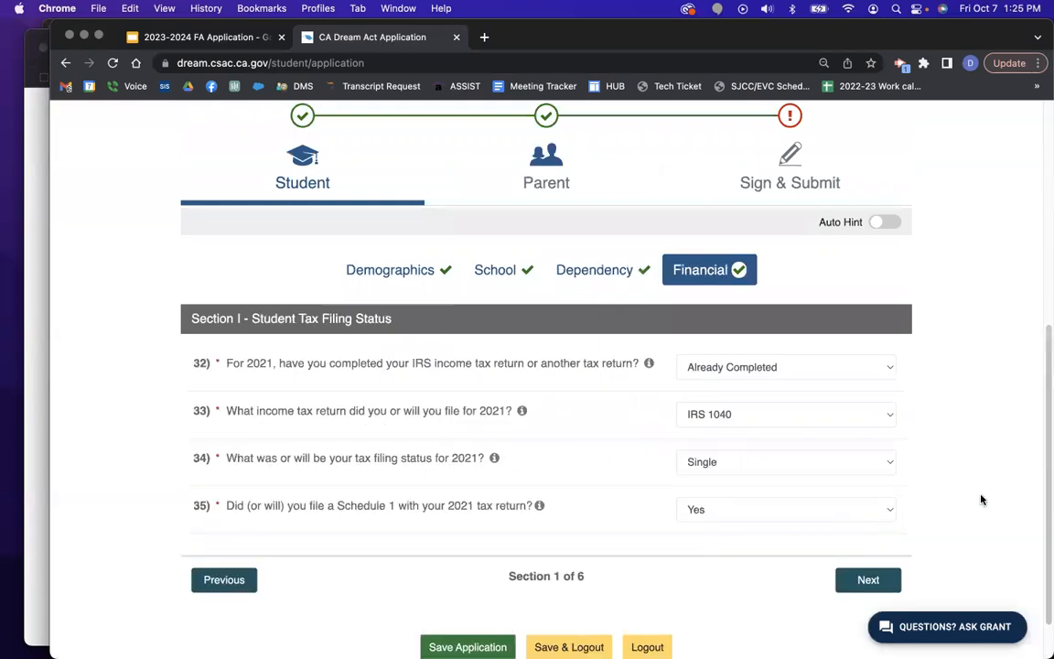
Answer that the student is not going to file a 2021 tax return, then advance to Assets and Wages.
click(766, 370)
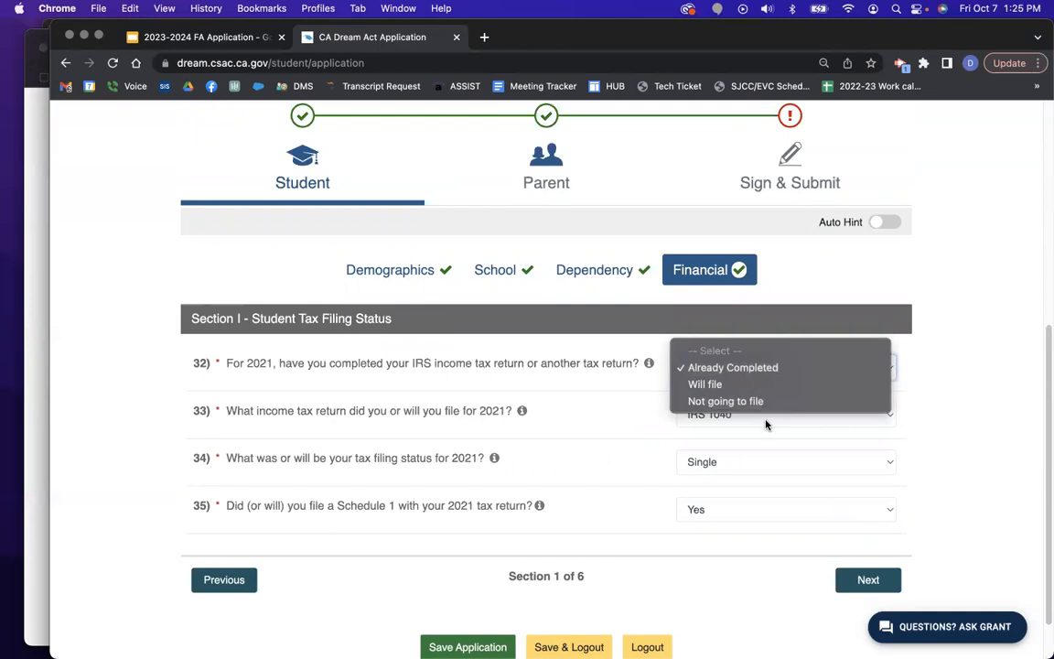
click(766, 402)
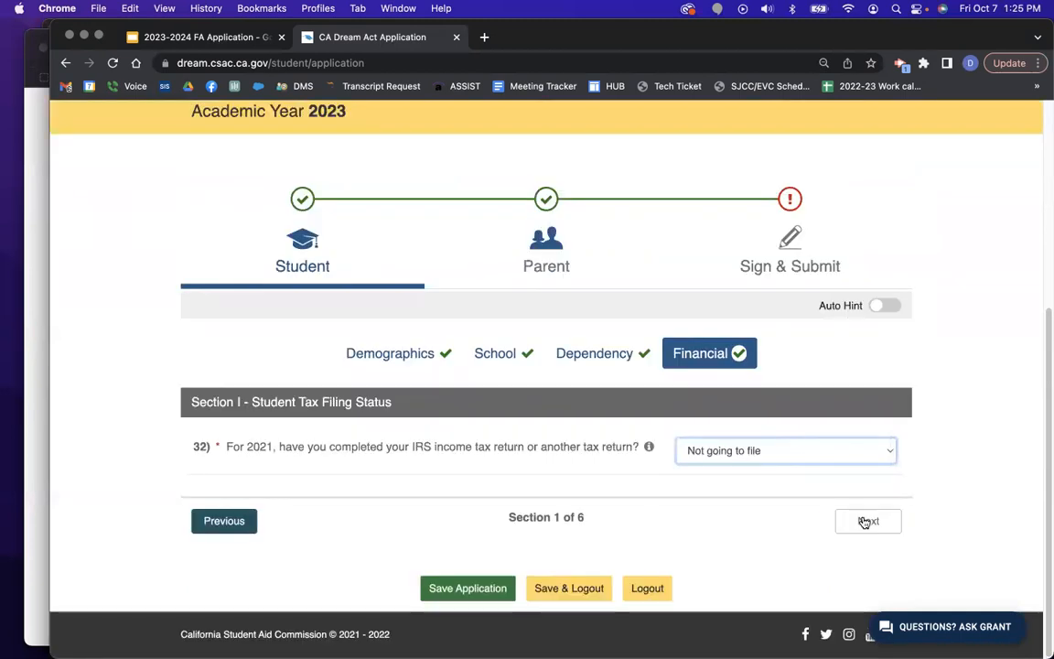
click(866, 519)
scroll(882, 505, down, 3)
click(868, 585)
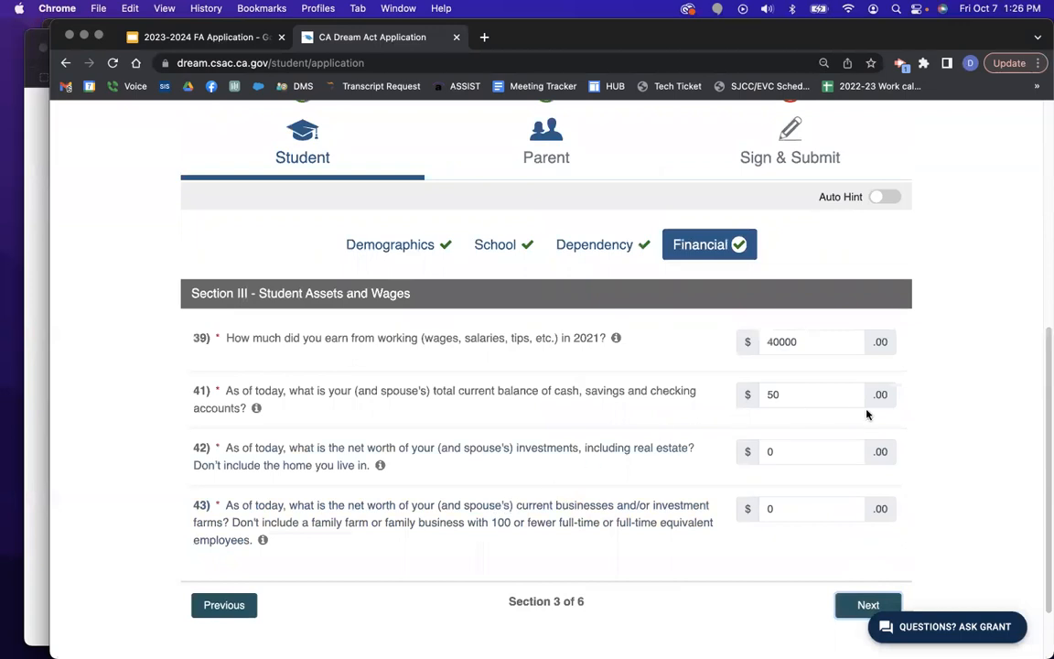
Change the student's 2021 wages amount to 40000.
click(801, 341)
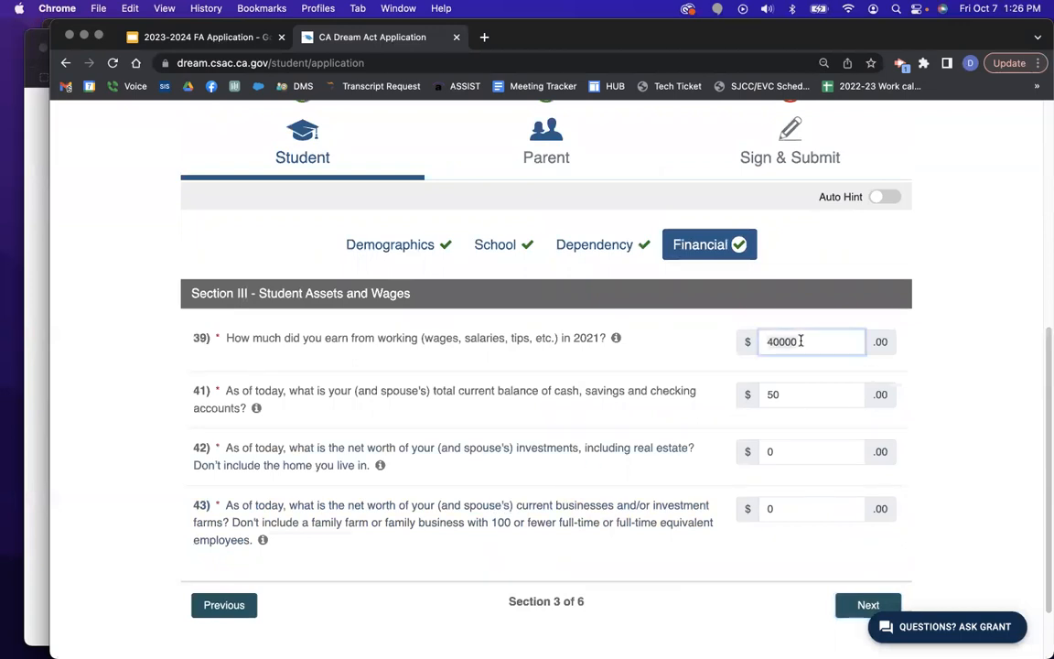
double_click(800, 341)
text(1)
key(BackSpace)
key(BackSpace)
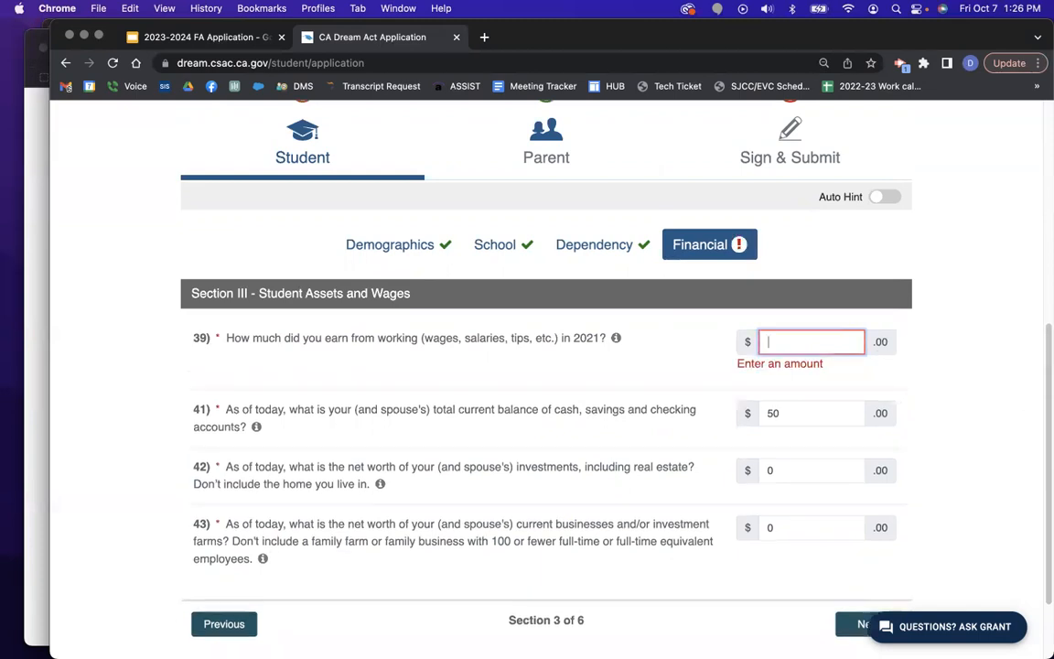
text(40000)
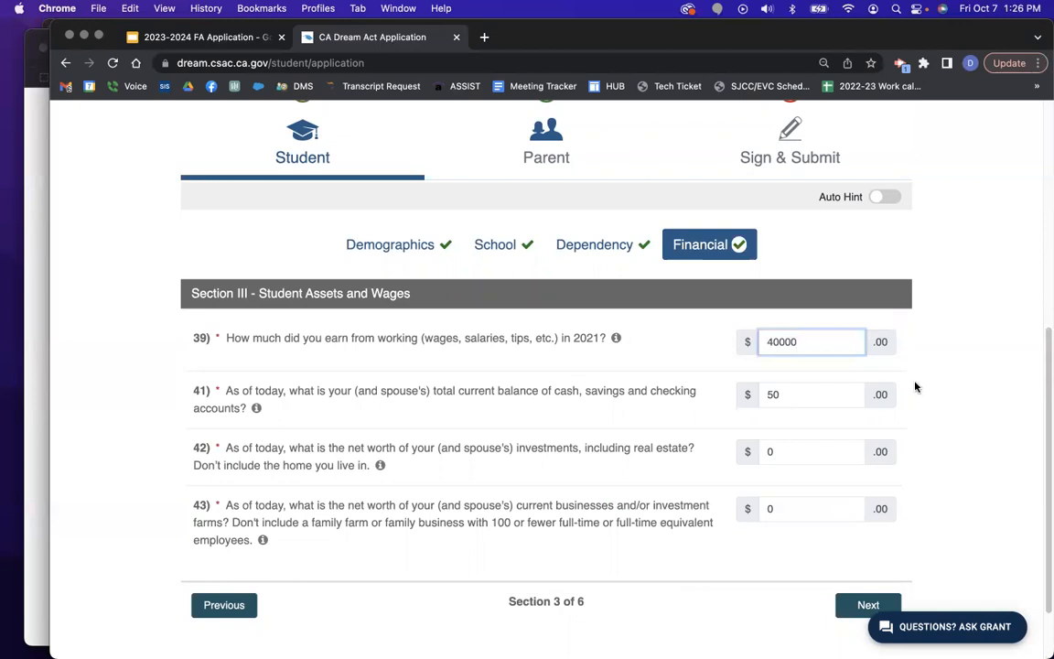
click(1004, 440)
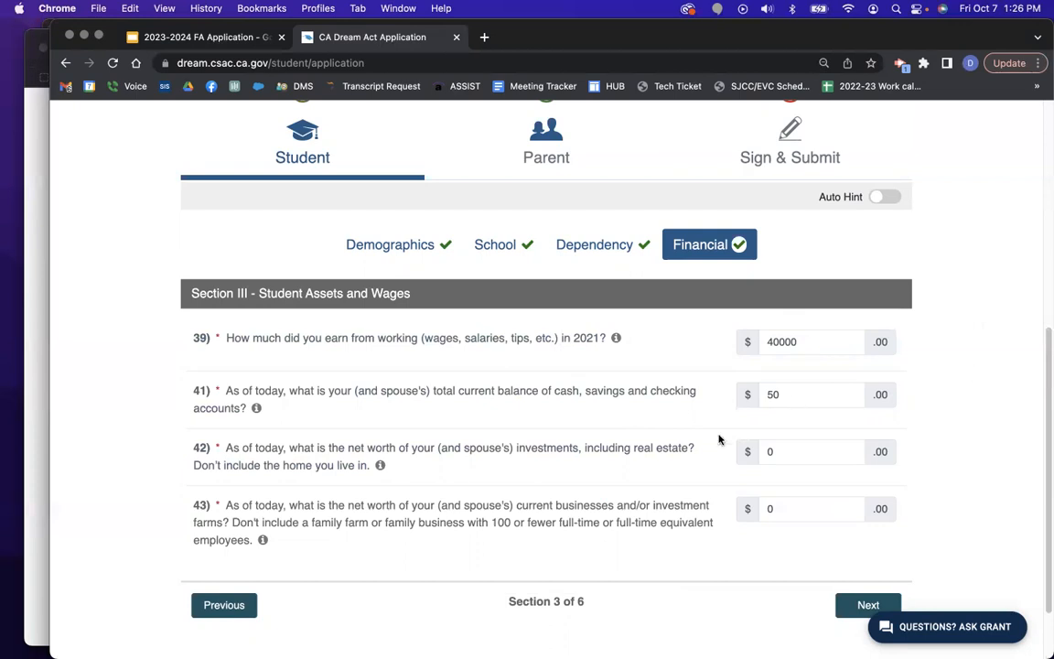
Advance through the remaining student financial sections and Benefit Programs to the parent demographics.
click(864, 605)
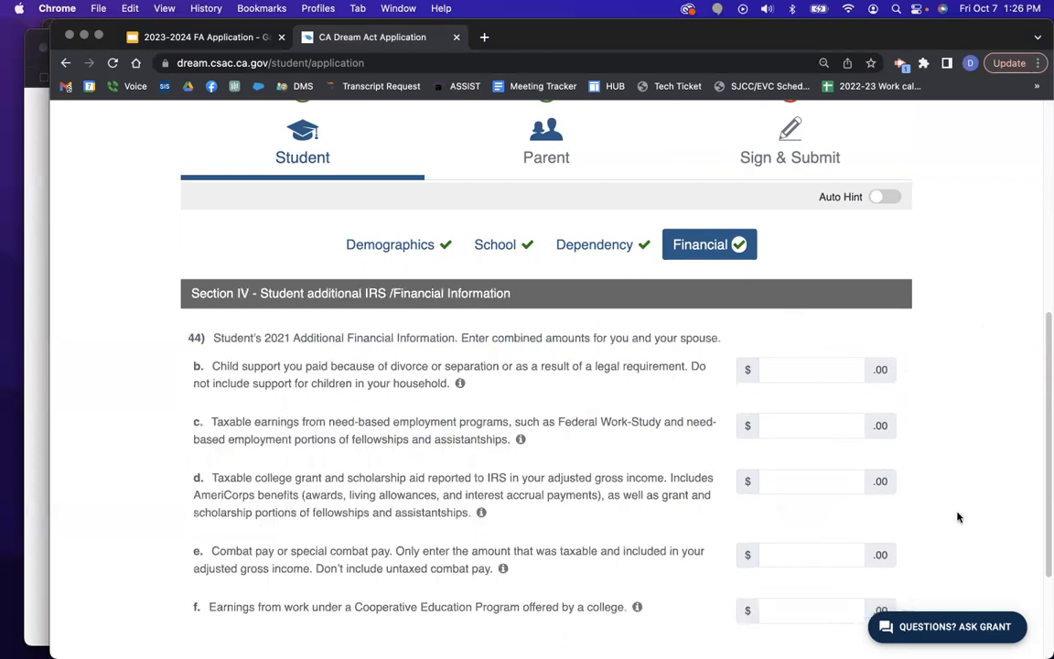
scroll(915, 540, down, 3)
click(868, 567)
scroll(897, 531, down, 5)
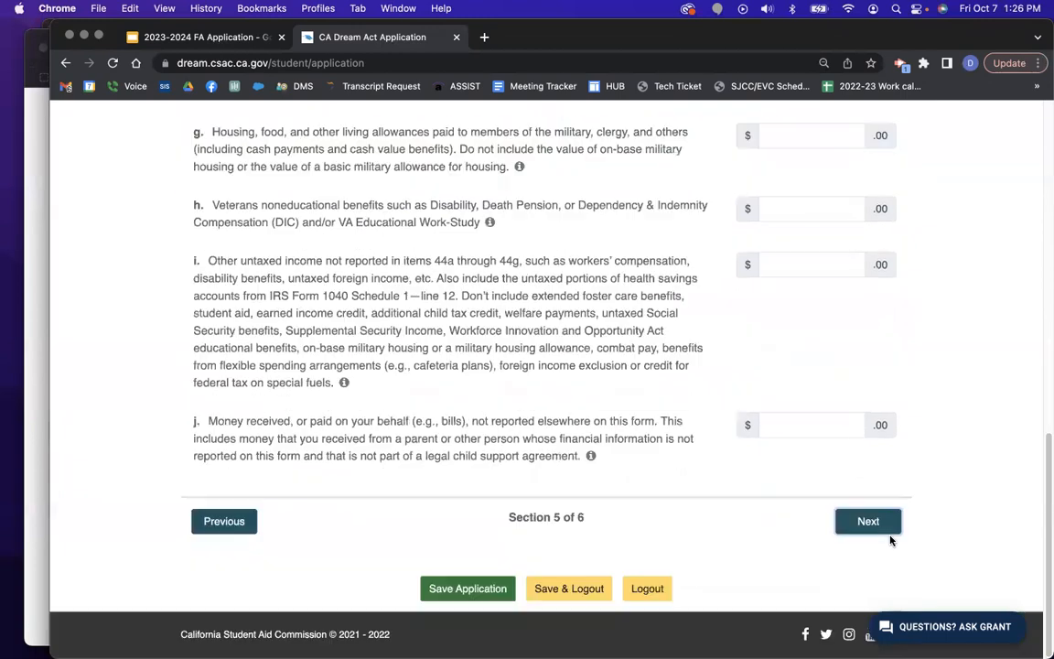
click(887, 527)
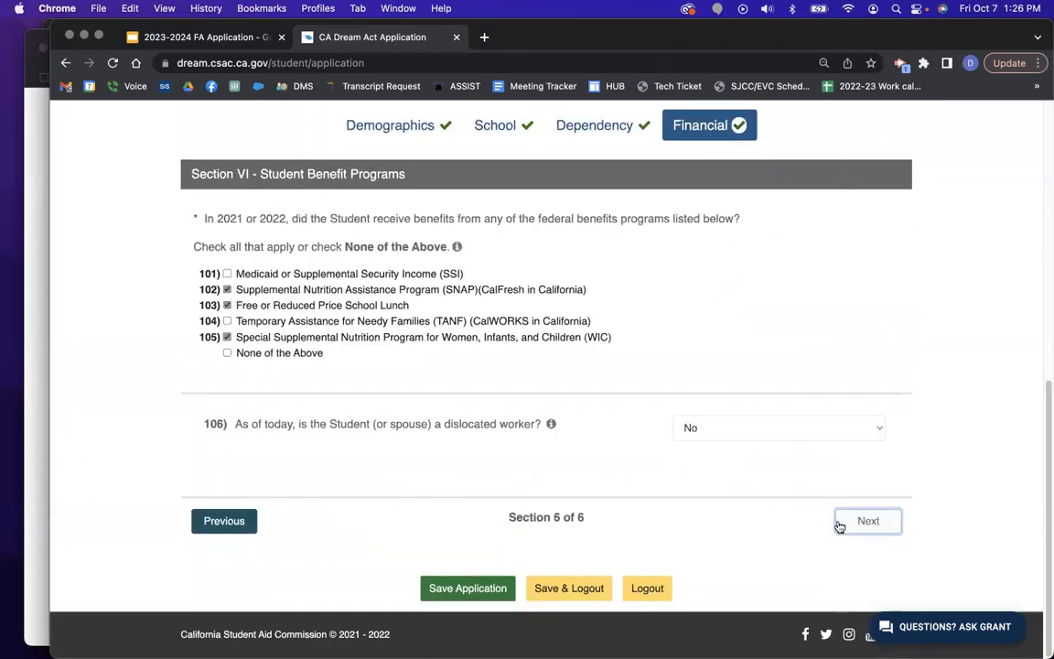
click(837, 525)
Page through Parent Financial sections 1–6 unchanged to the Sign & Submit signature page.
click(874, 518)
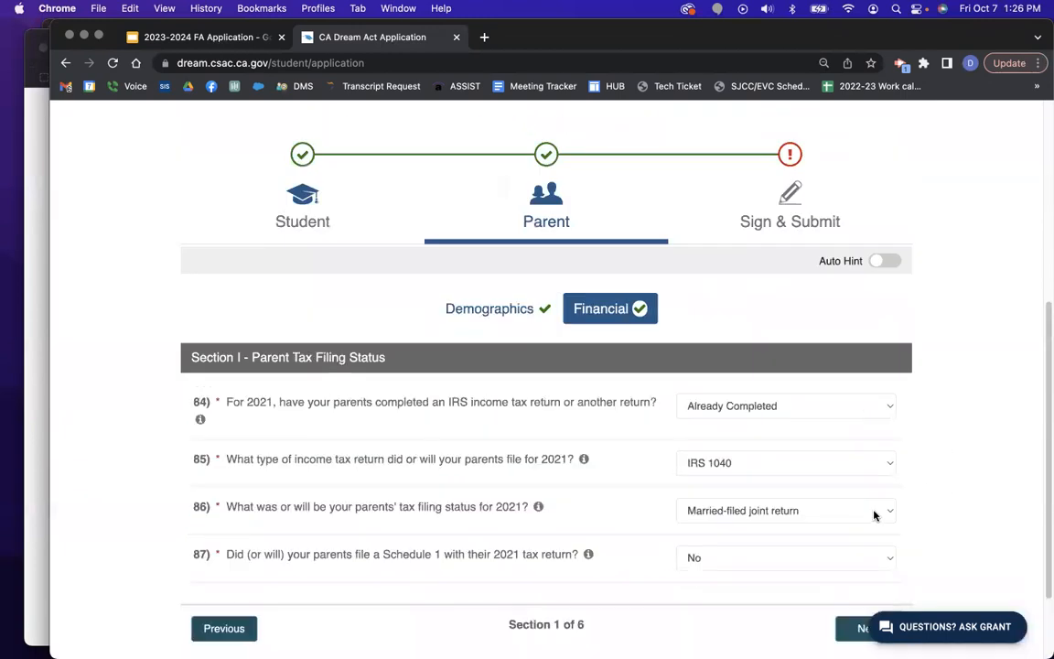
scroll(908, 515, down, 3)
click(868, 522)
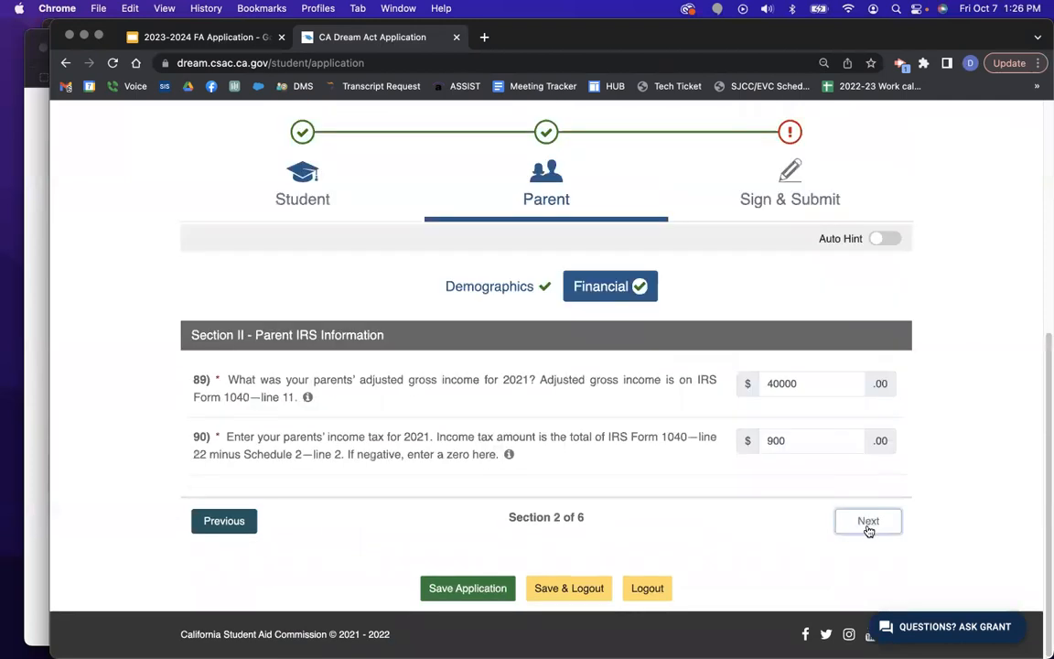
click(869, 522)
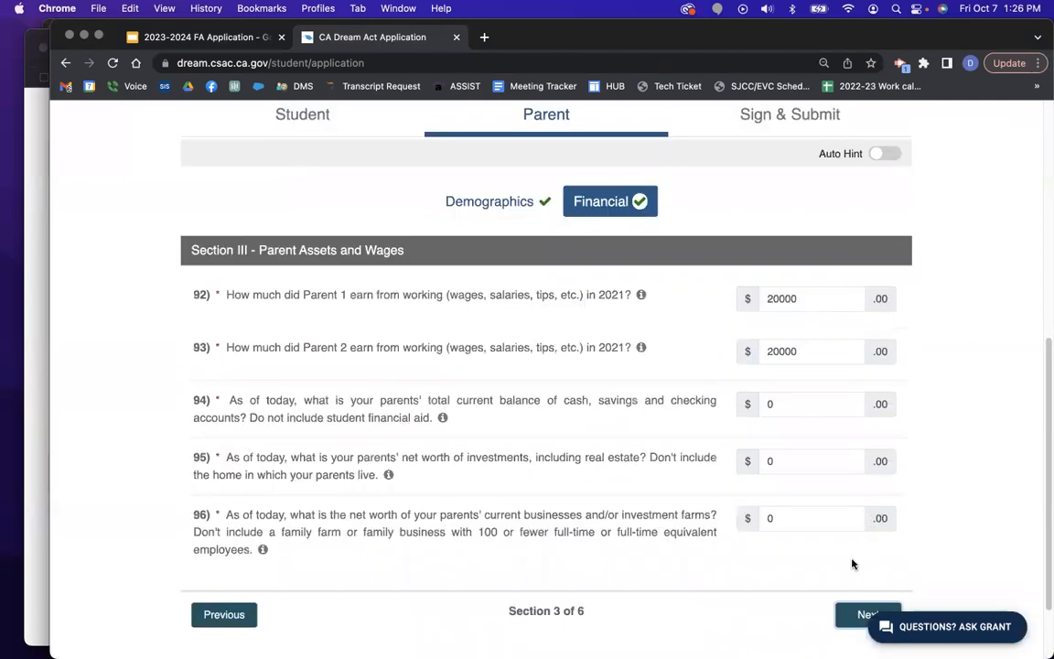
click(871, 615)
scroll(1042, 455, down, 4)
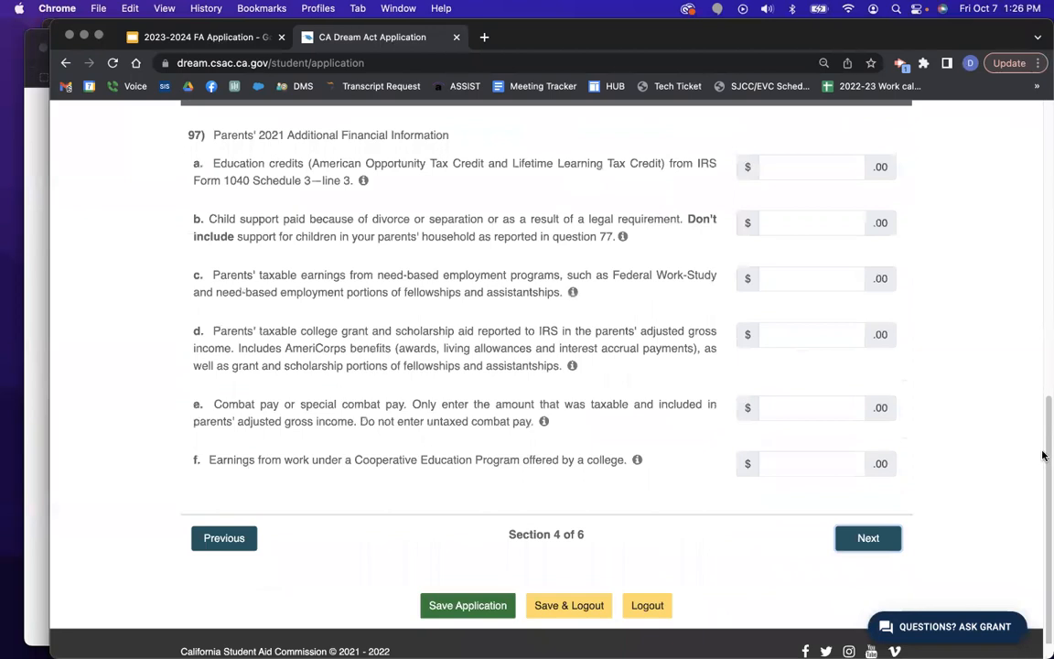
click(883, 522)
scroll(935, 414, down, 3)
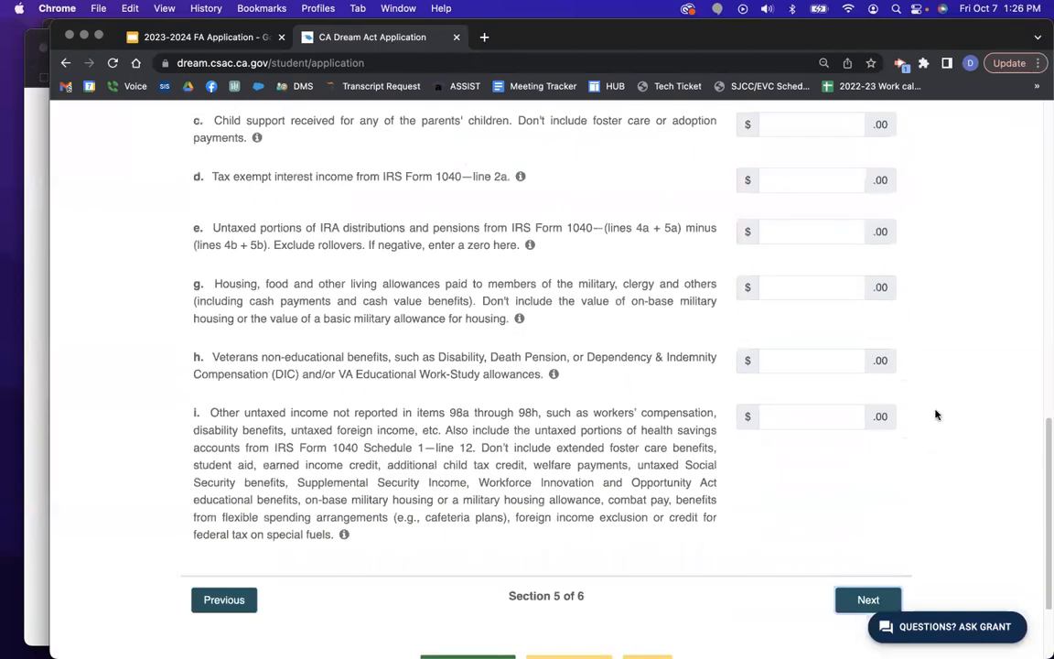
scroll(935, 414, down, 2)
click(867, 522)
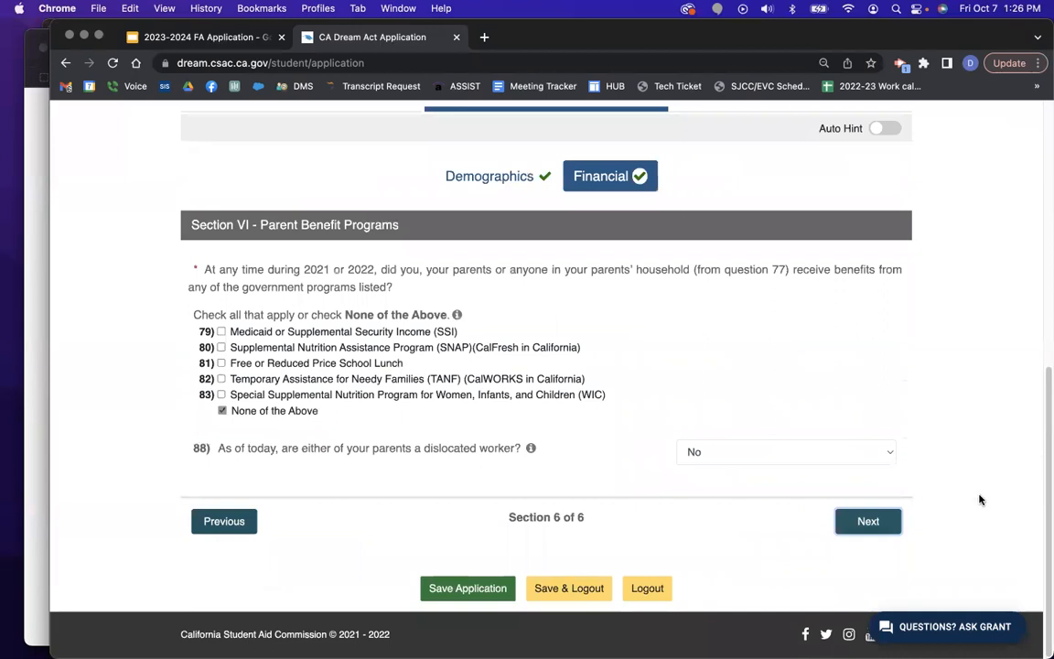
click(866, 529)
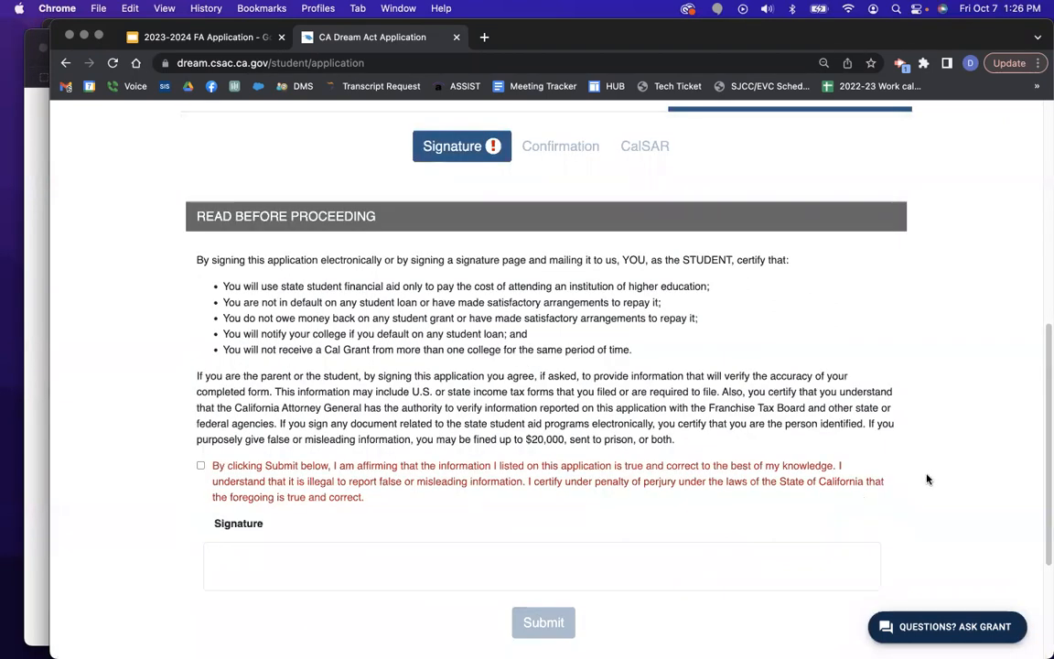
Check the certification box to add the student's signature, then submit the application.
scroll(926, 479, down, 3)
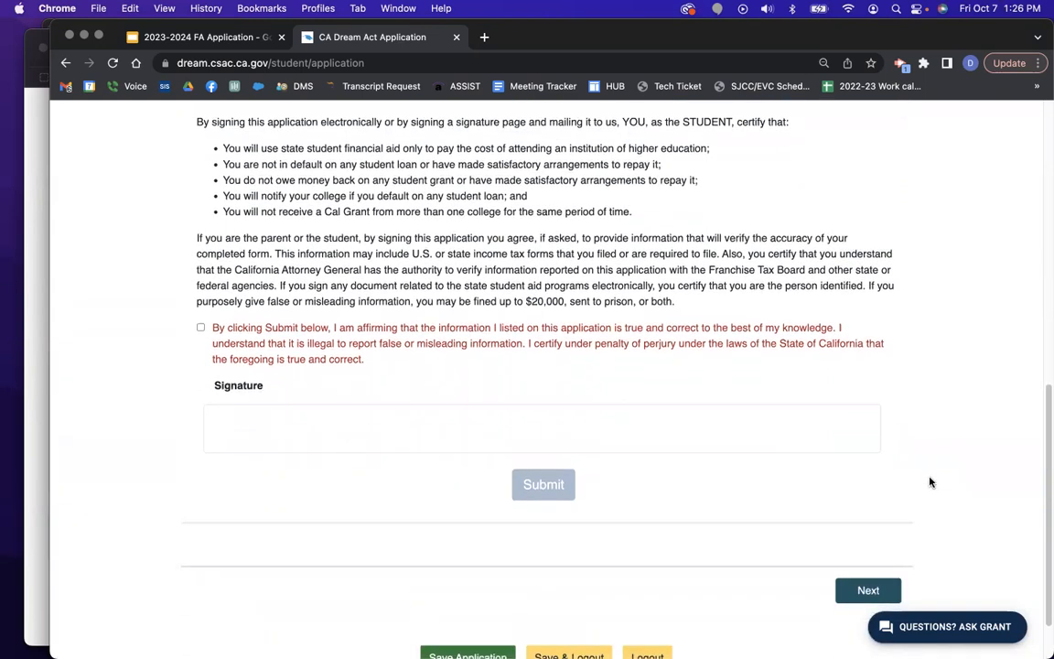
scroll(929, 484, up, 1)
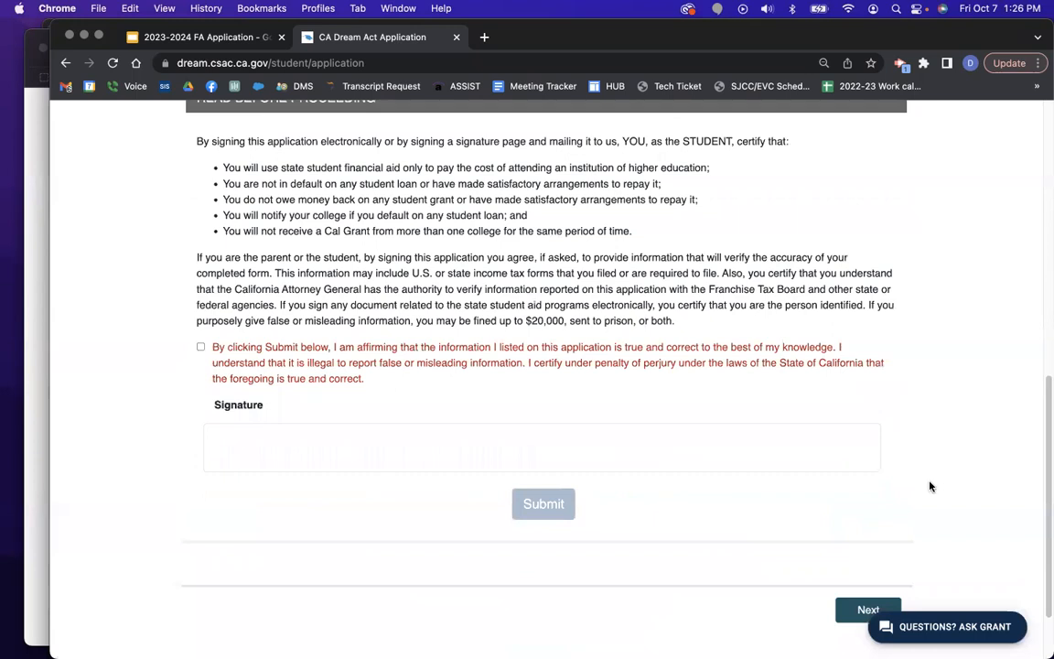
scroll(929, 486, up, 3)
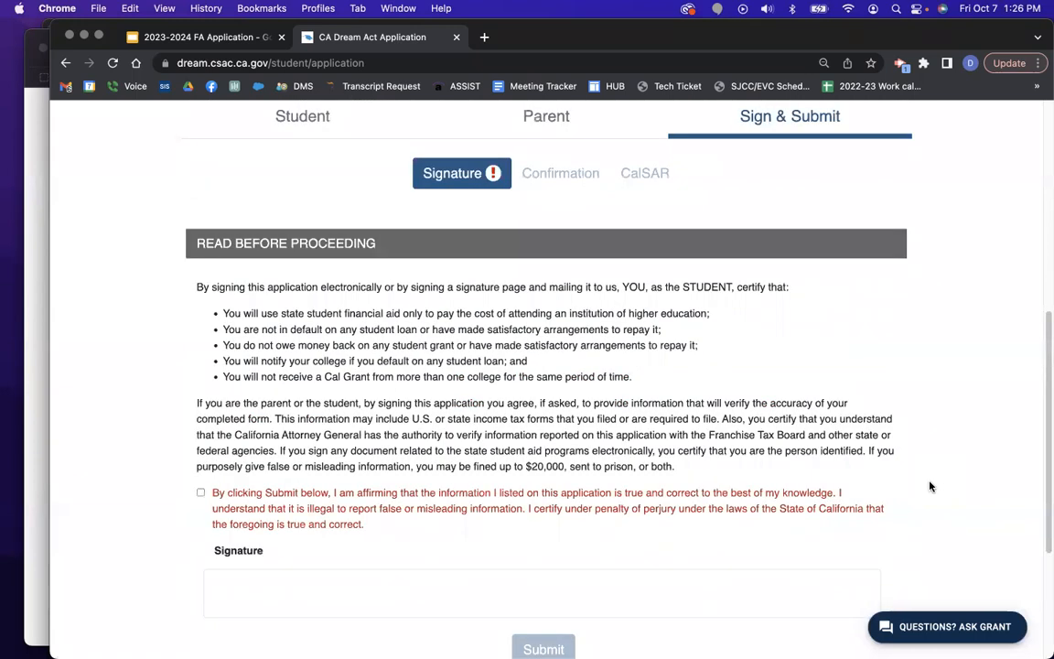
click(200, 491)
scroll(565, 622, down, 1)
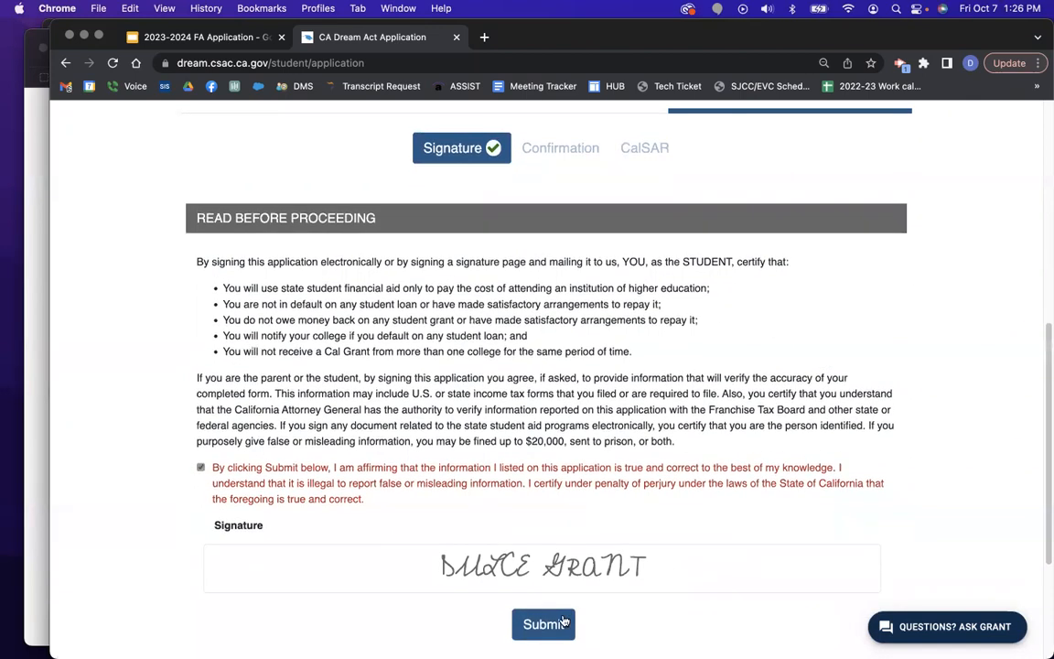
click(543, 624)
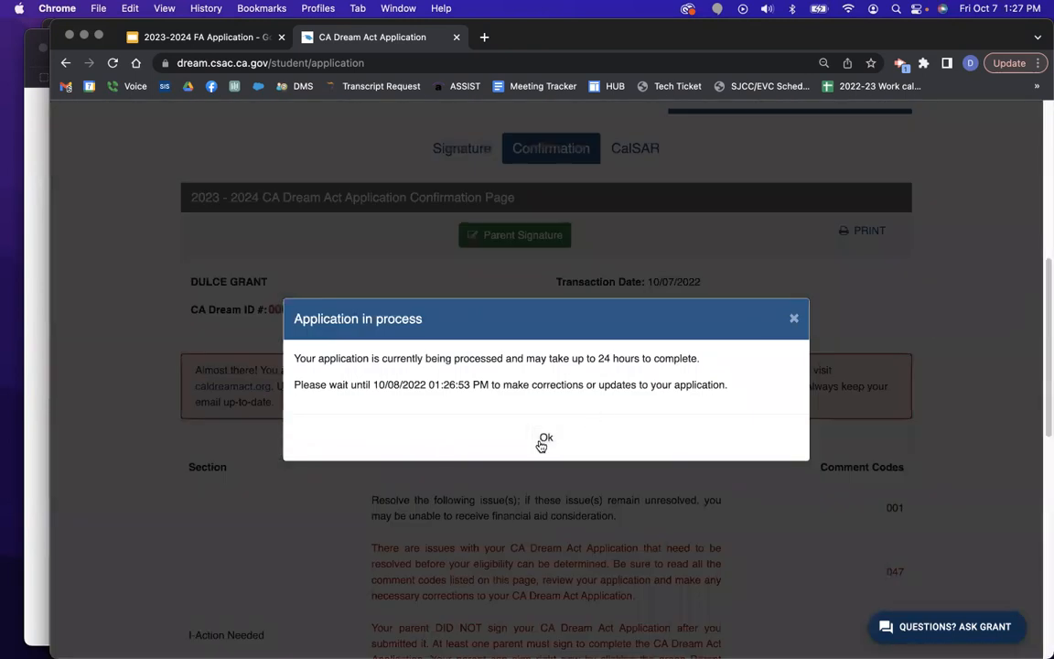
Dismiss the 'Application in process' notice and scroll through the confirmation page's comment codes.
click(546, 441)
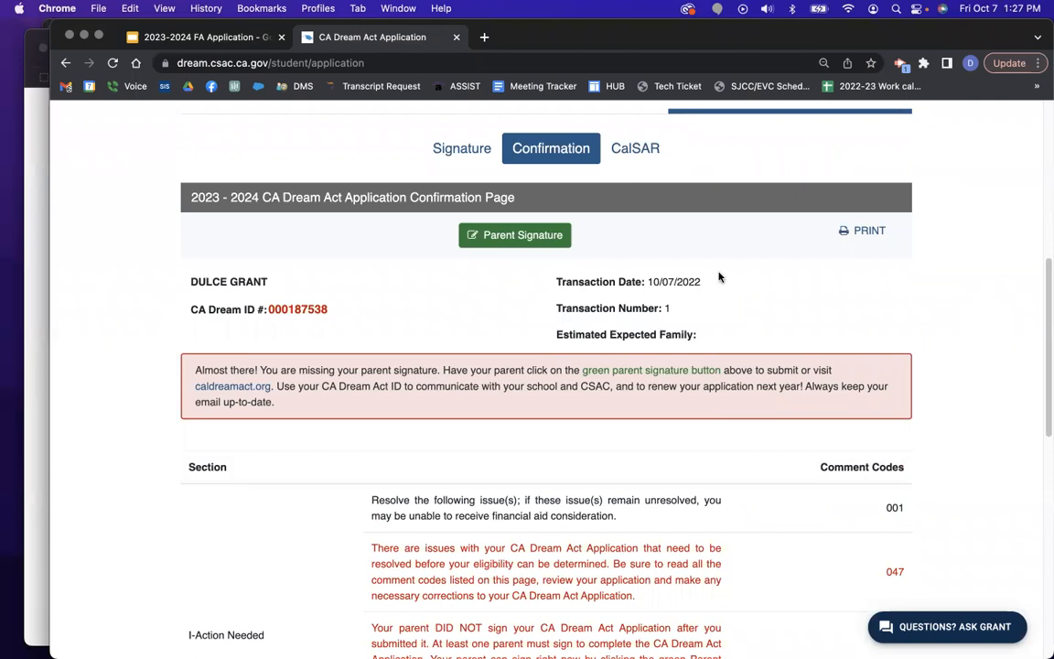
scroll(1012, 356, down, 3)
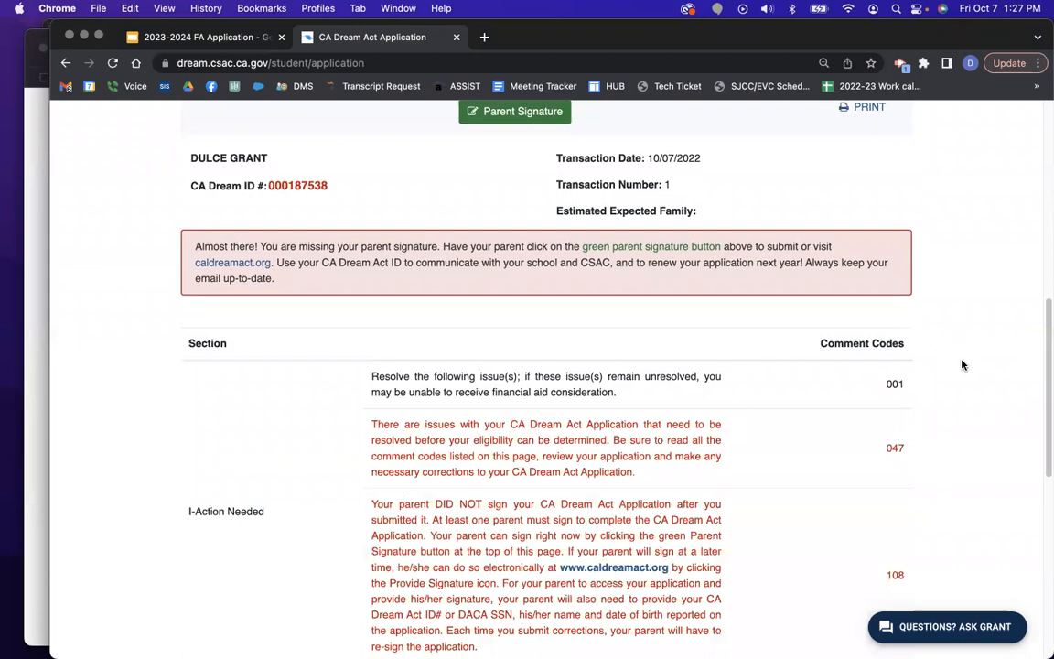
scroll(986, 378, down, 7)
scroll(986, 378, down, 3)
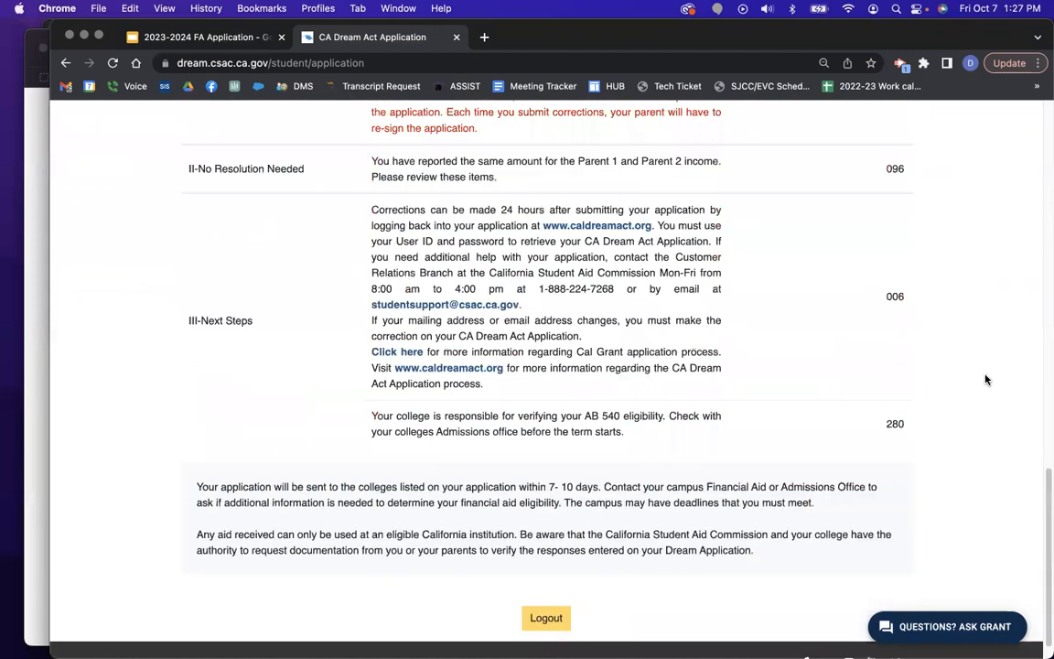
scroll(983, 376, up, 15)
scroll(650, 353, down, 4)
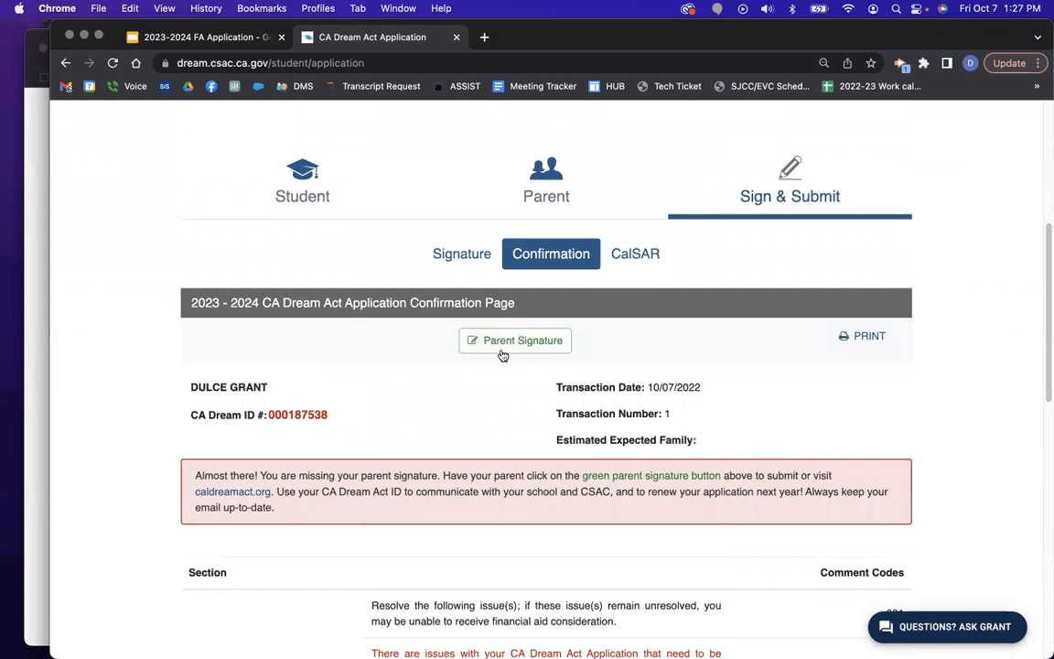
Go to Parent Signature, confirm logout and the parents-only notice, and answer Yes to having a parent PIN.
click(503, 354)
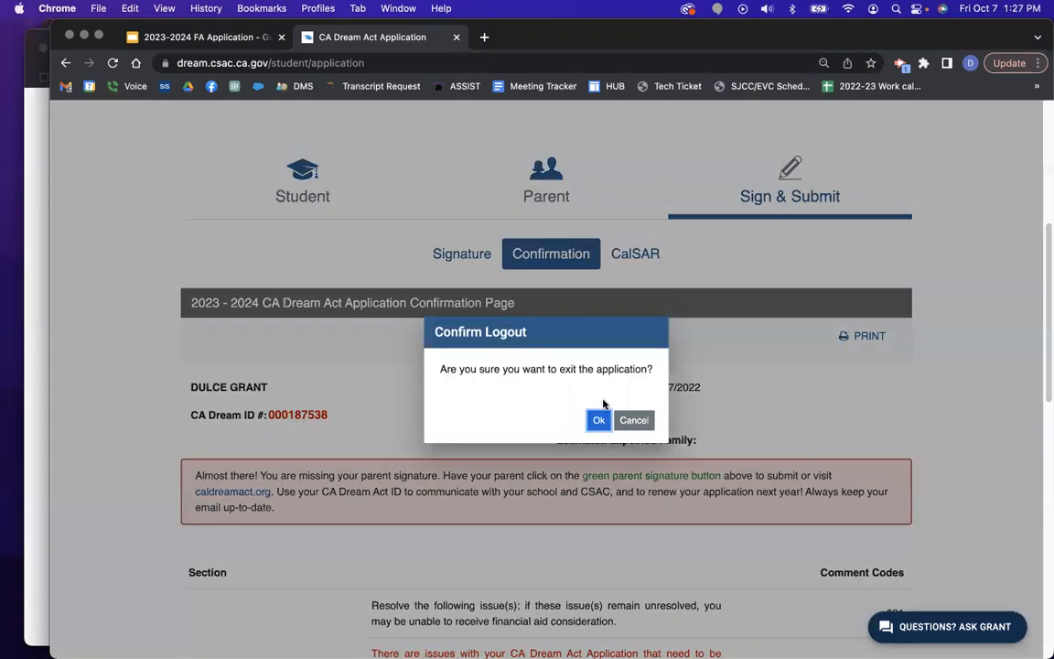
click(599, 424)
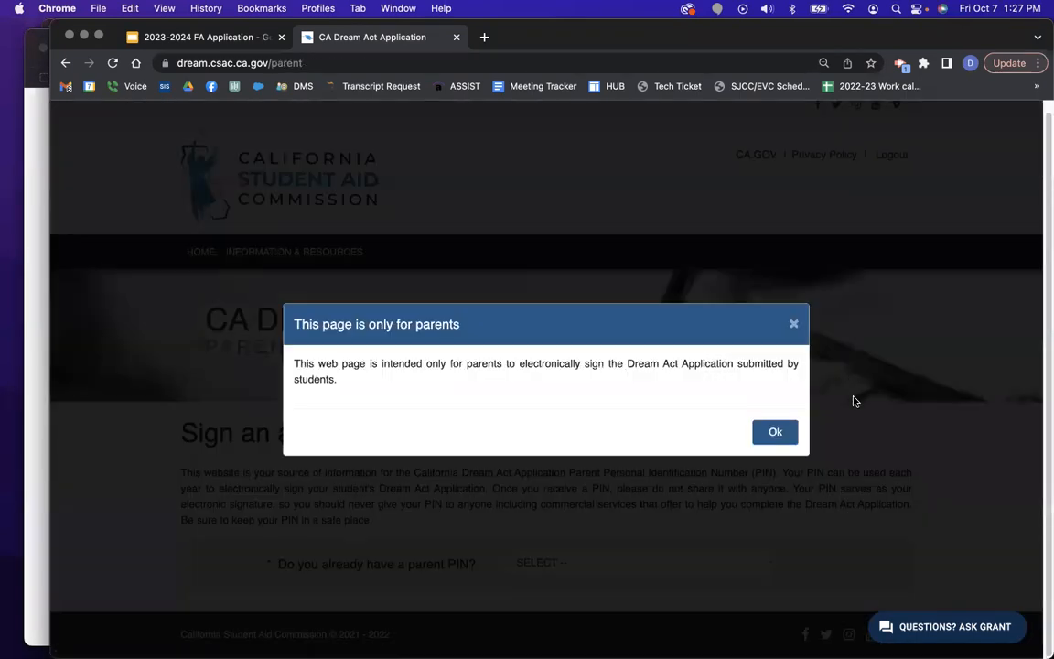
click(774, 433)
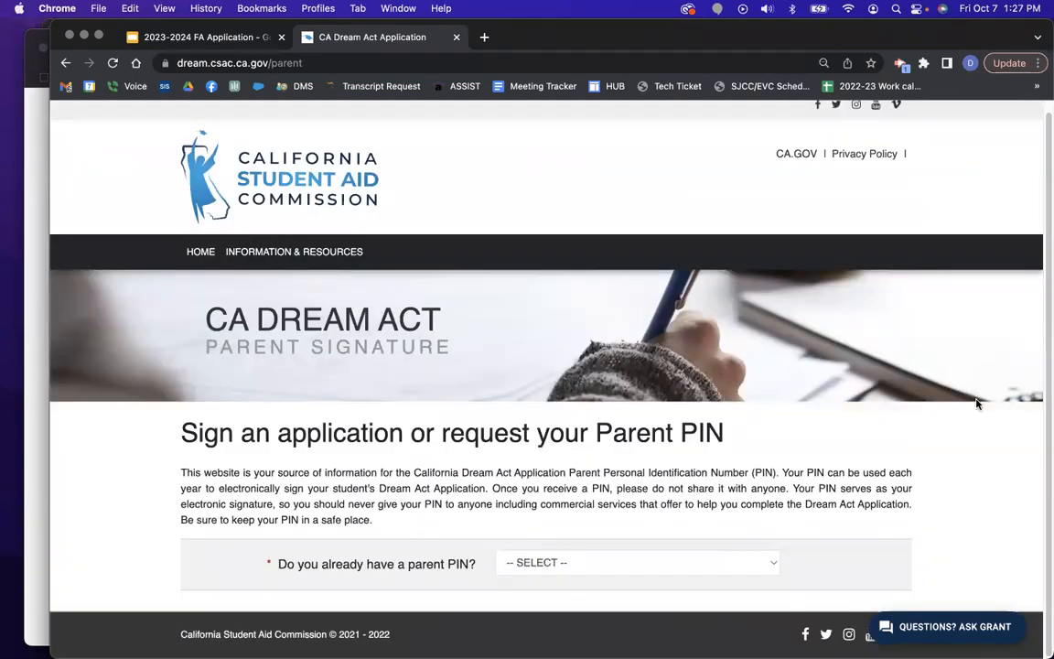
click(597, 573)
click(558, 578)
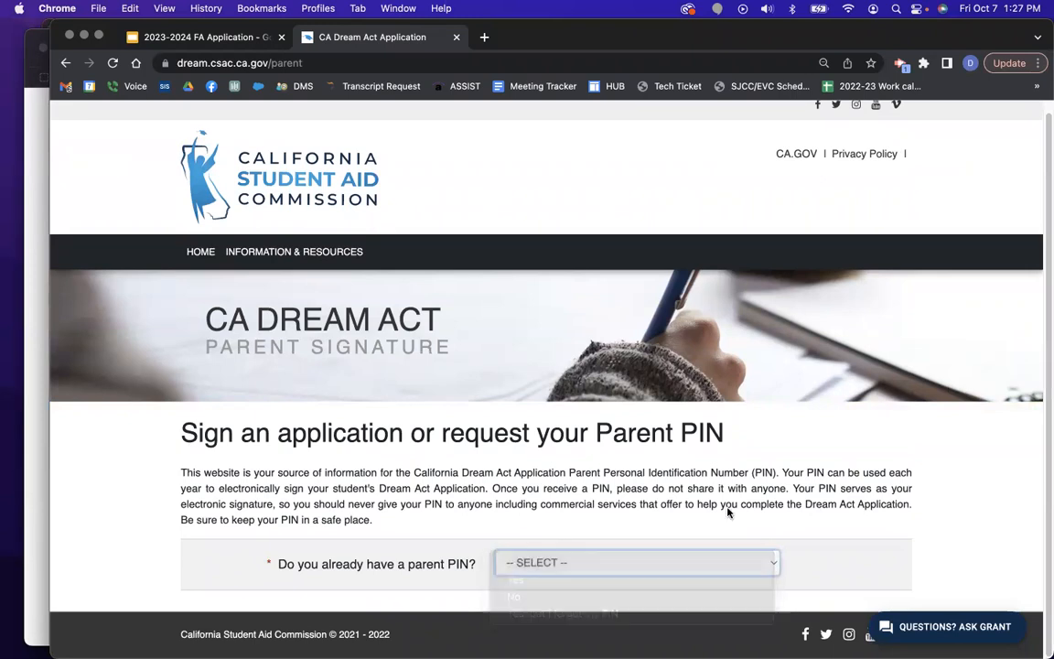
Choose 2023-2024 as the application year on the Parent Signature form.
scroll(743, 470, down, 5)
click(523, 349)
click(531, 414)
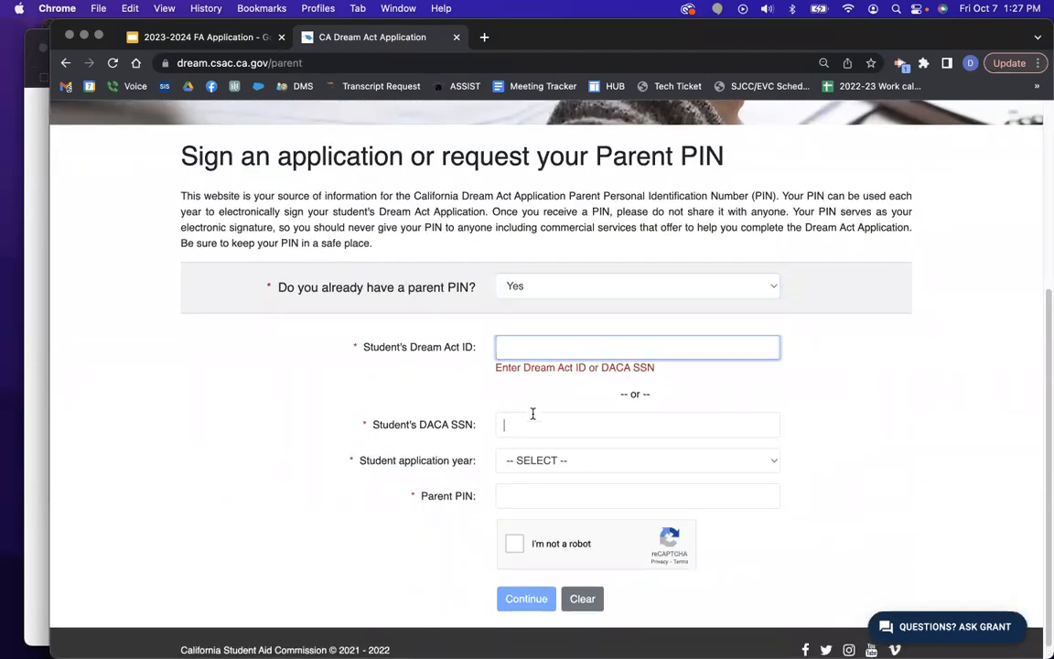
click(546, 466)
click(540, 491)
click(540, 509)
scroll(621, 304, up, 5)
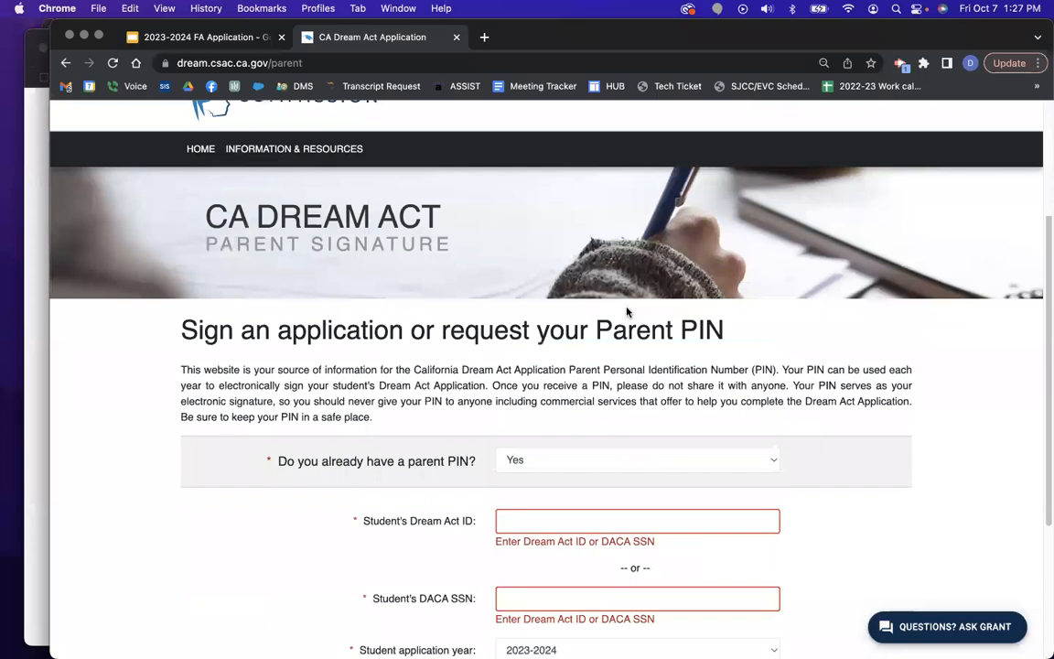
scroll(607, 301, down, 6)
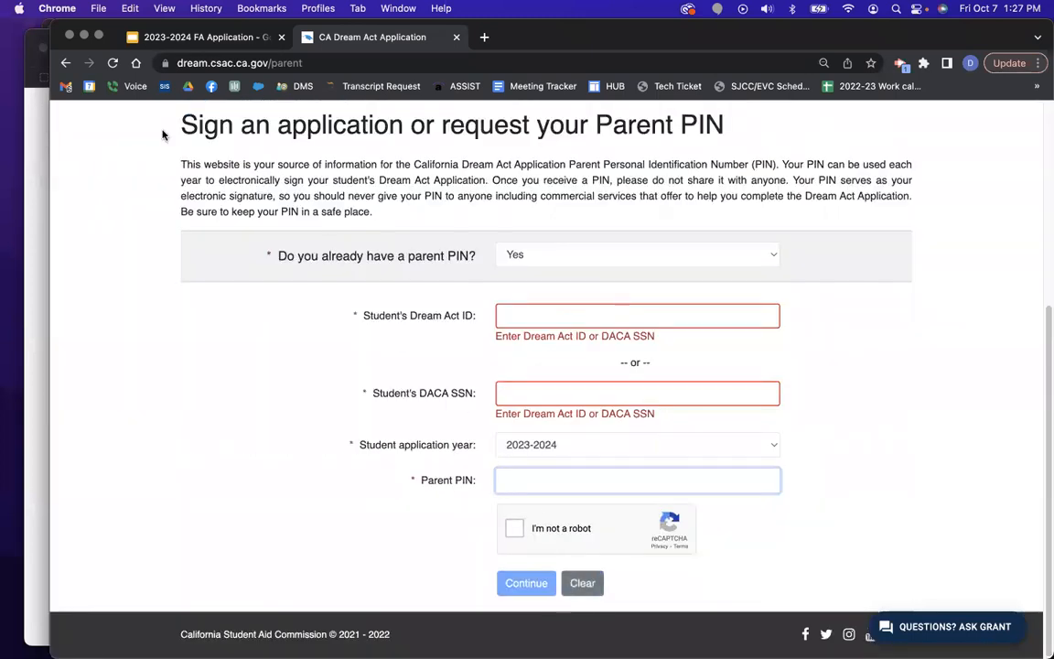
Return to the landing page and sign in as a returning user with the account username and password.
click(65, 64)
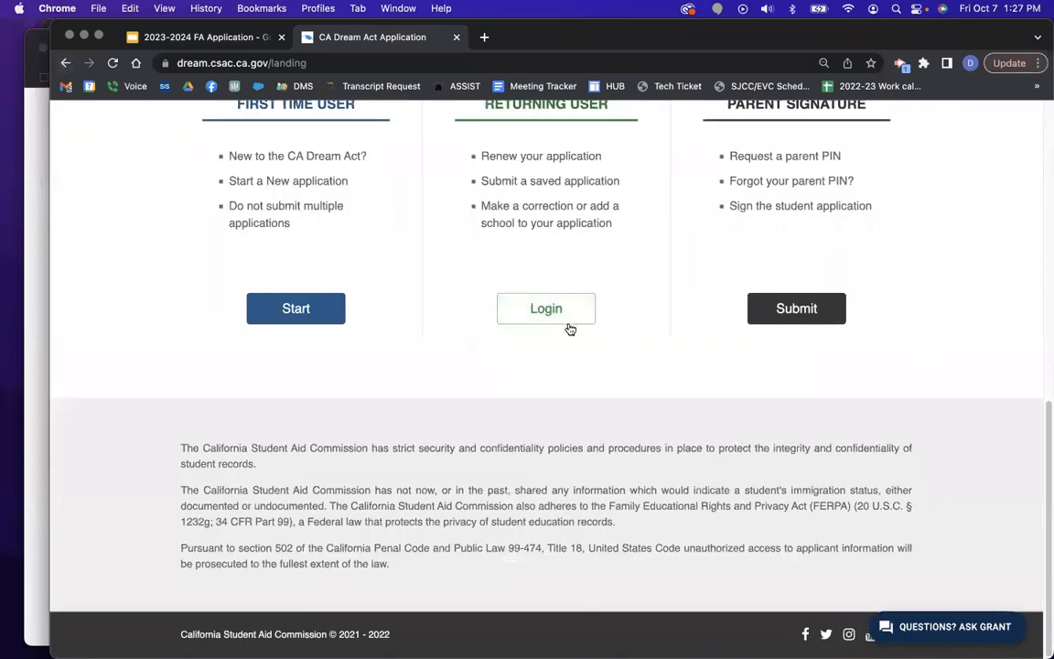
click(579, 443)
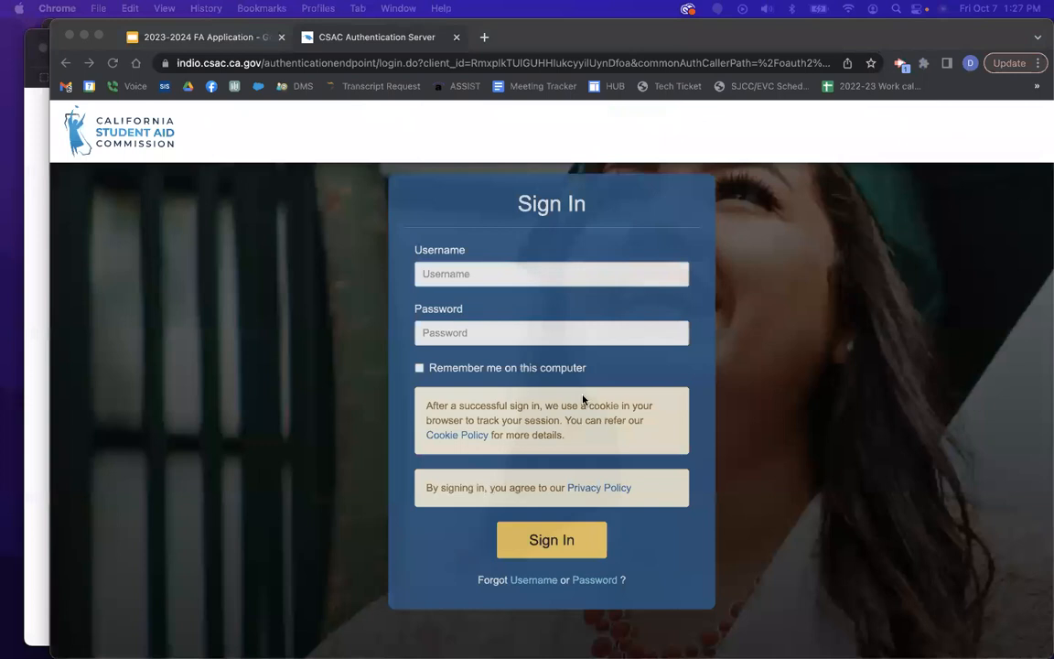
click(459, 268)
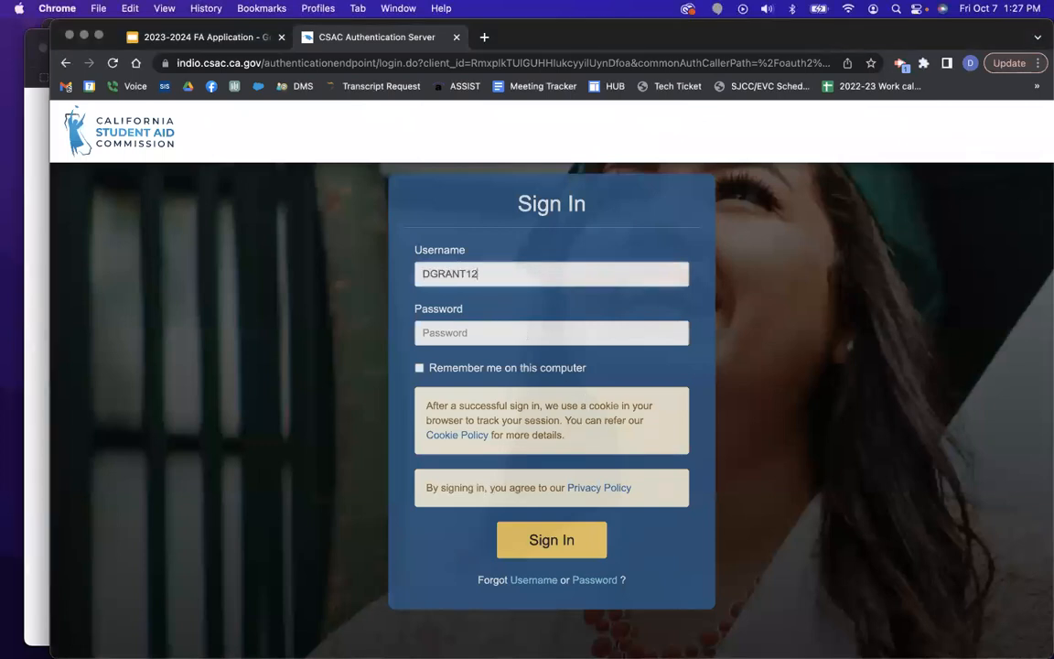
key(Tab)
text(•)
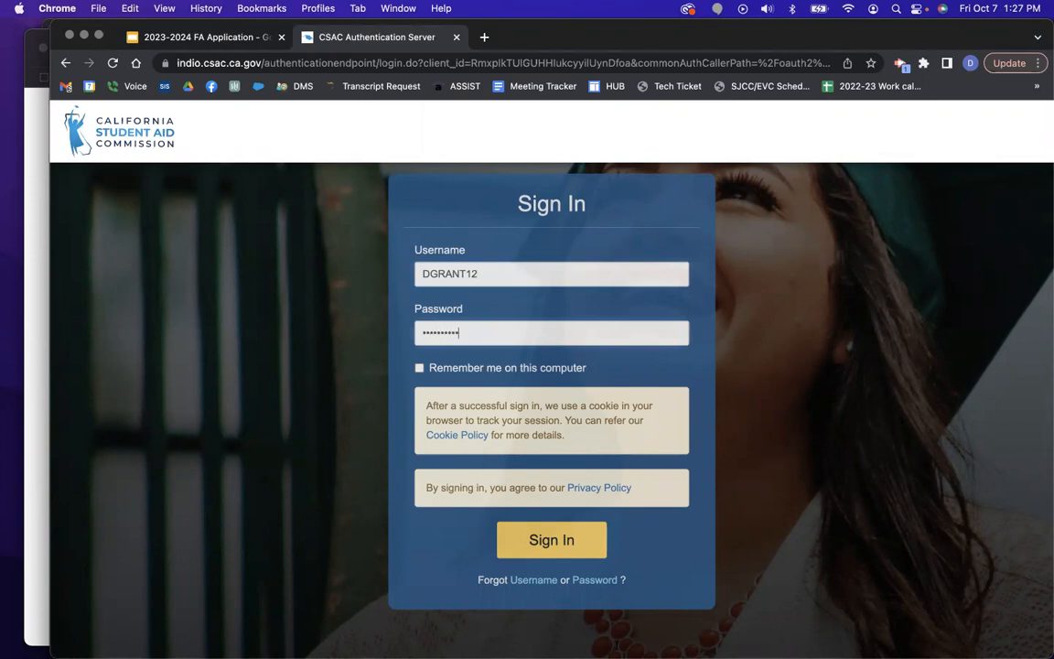
key(Return)
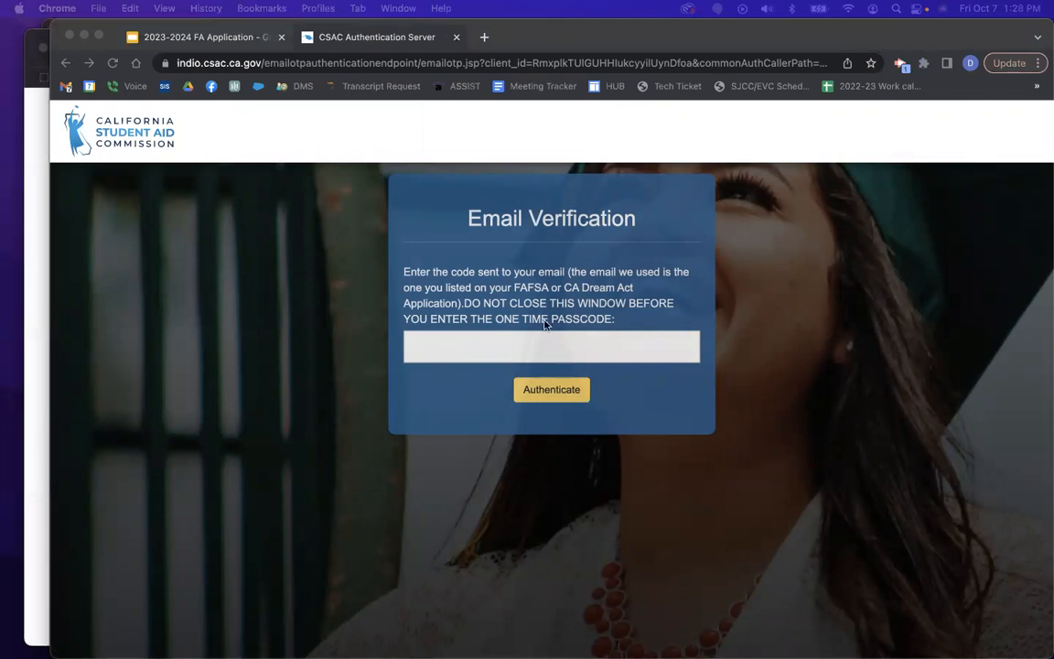
Enter the emailed one-time passcode and submit it to finish signing in.
click(536, 351)
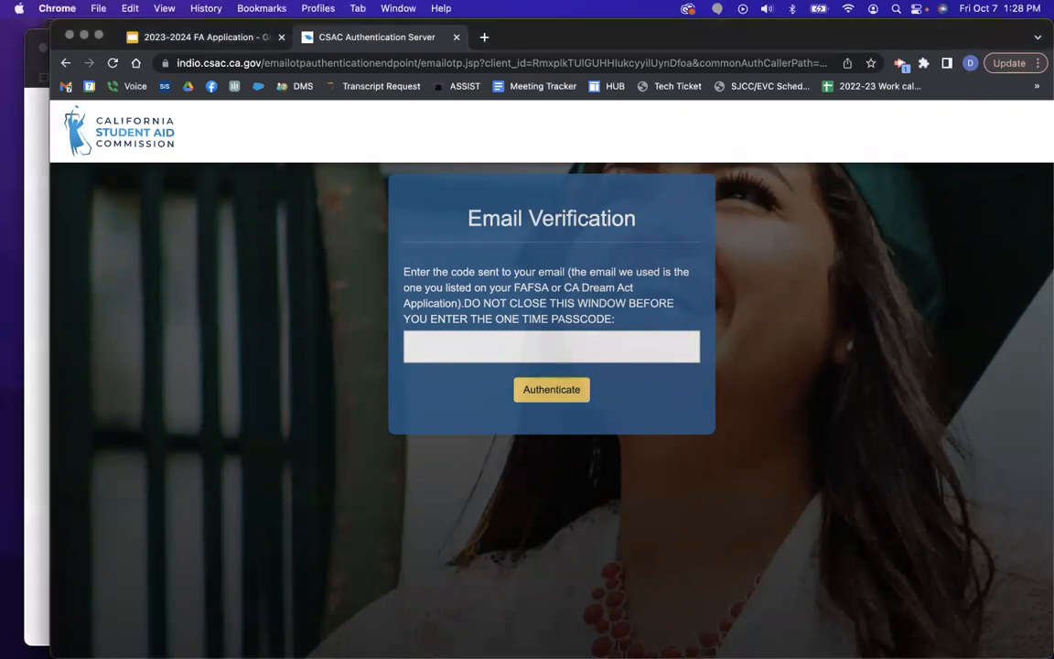
click(459, 346)
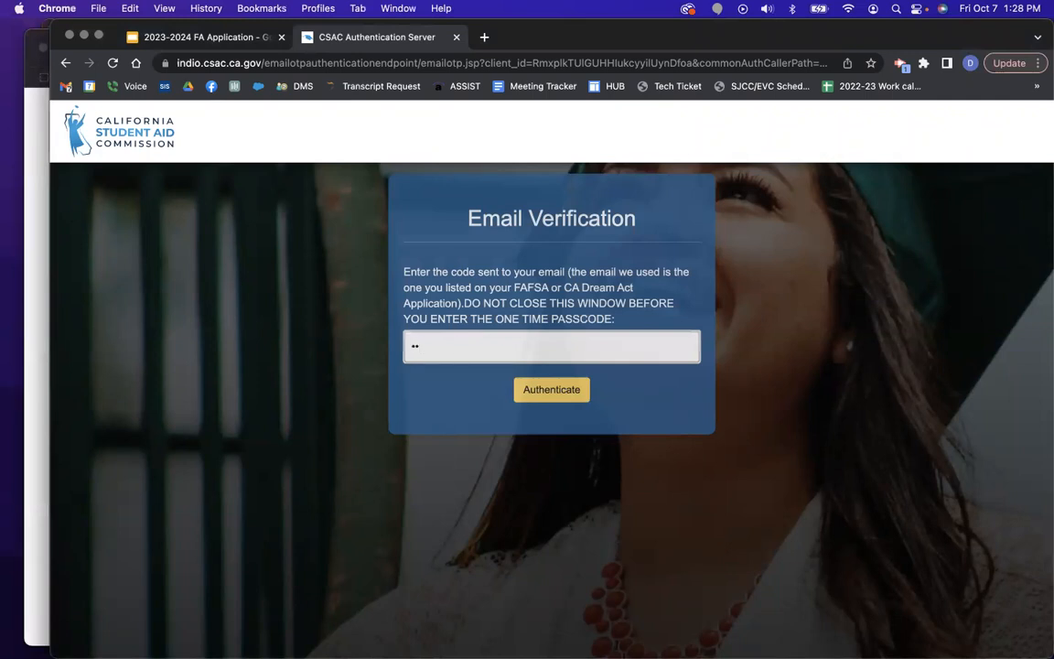
key(Return)
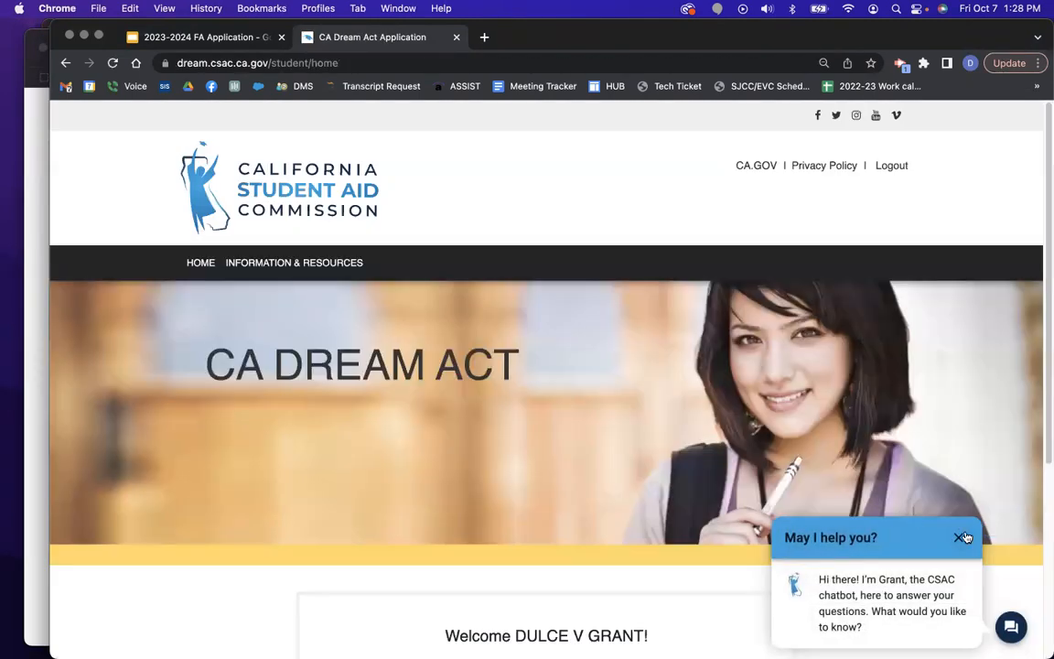
Close the chatbot and open the 2023-2024 school year application, dismissing the in-process notice.
click(963, 537)
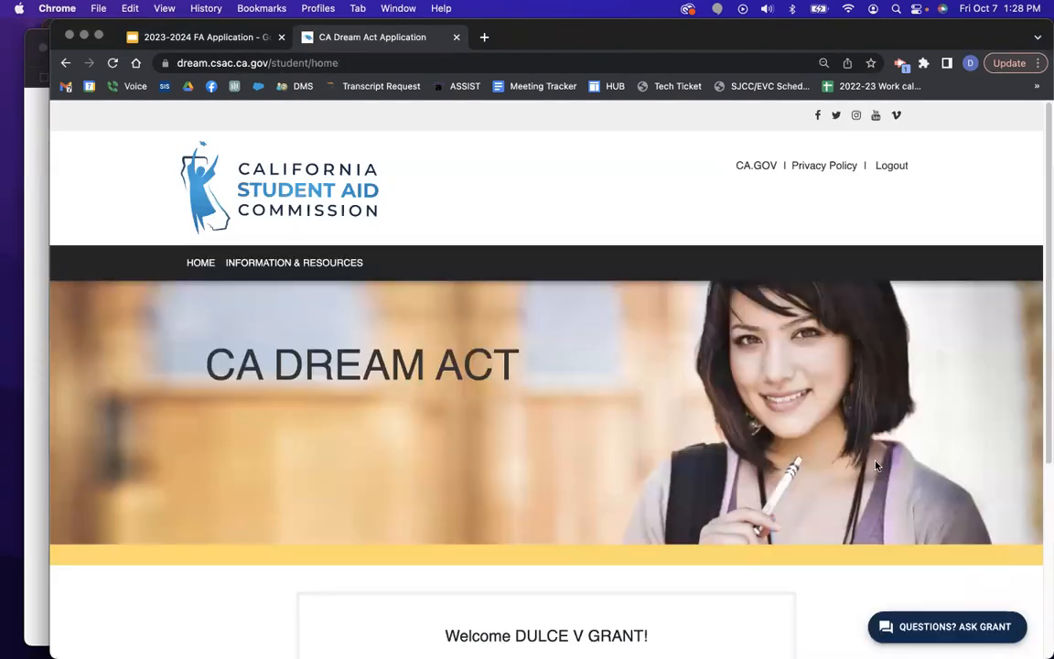
scroll(628, 325, down, 3)
click(436, 515)
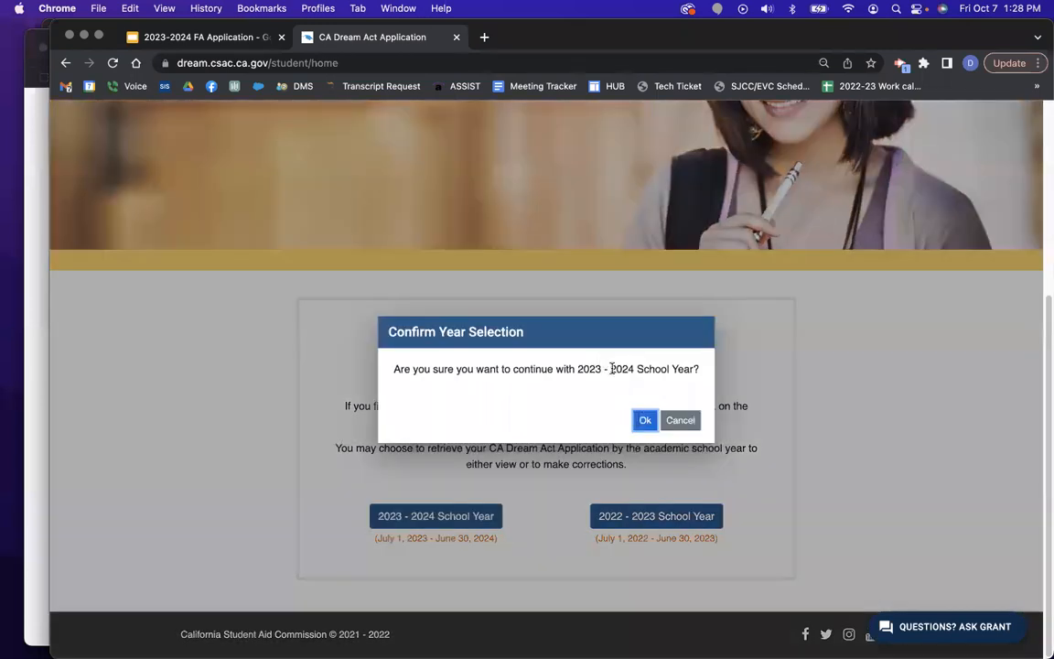
click(645, 420)
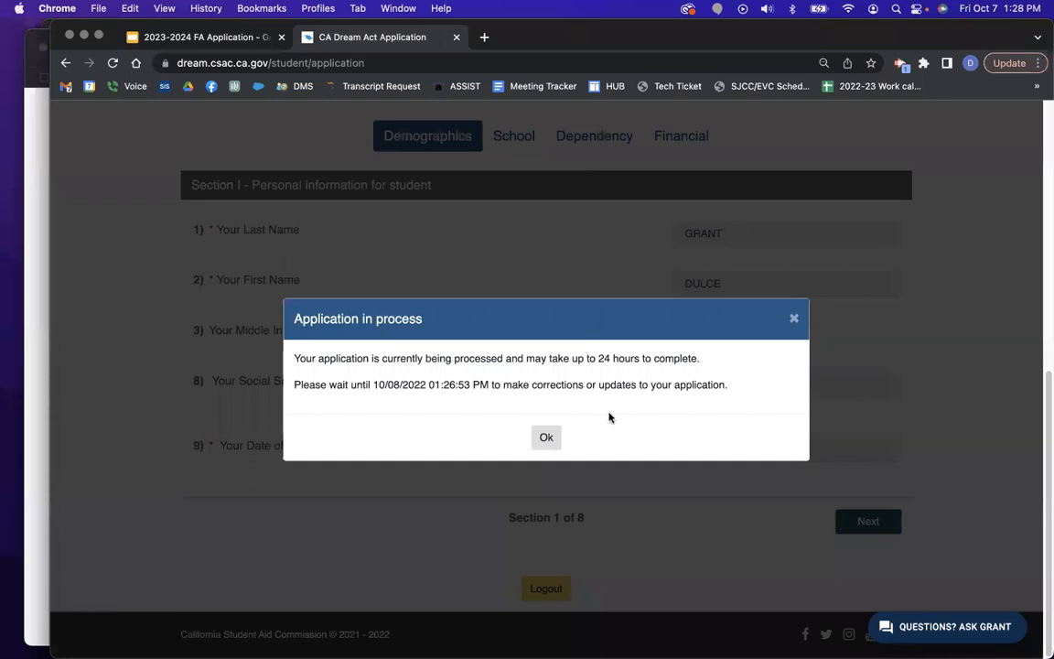
click(545, 438)
Open Sign & Submit and show the CalSAR reports section.
scroll(743, 311, up, 10)
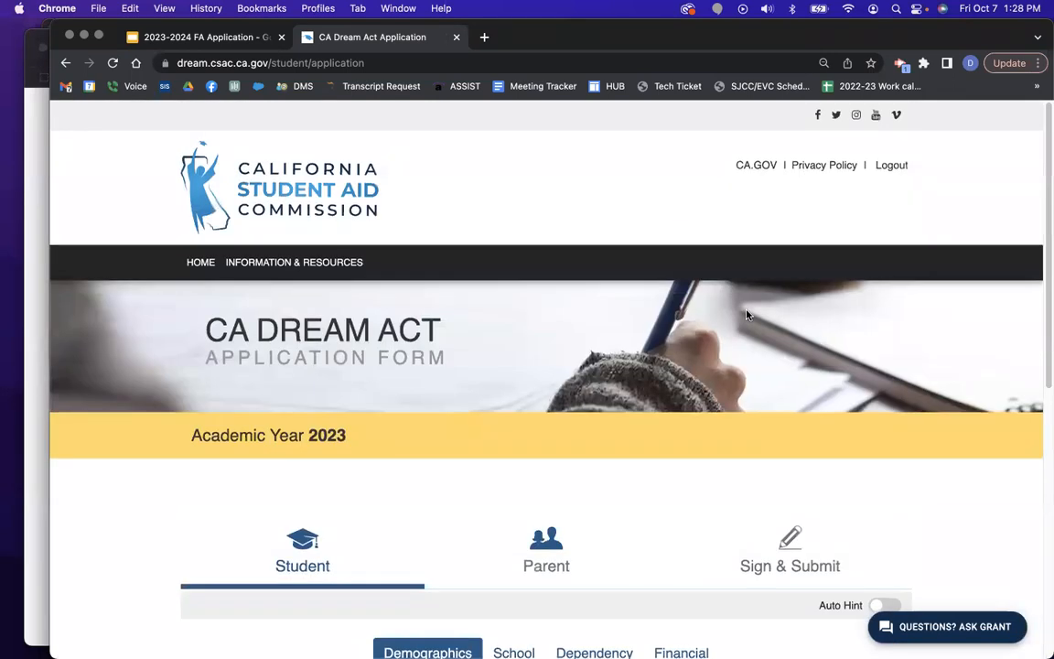
scroll(746, 314, down, 2)
click(788, 358)
scroll(796, 384, down, 3)
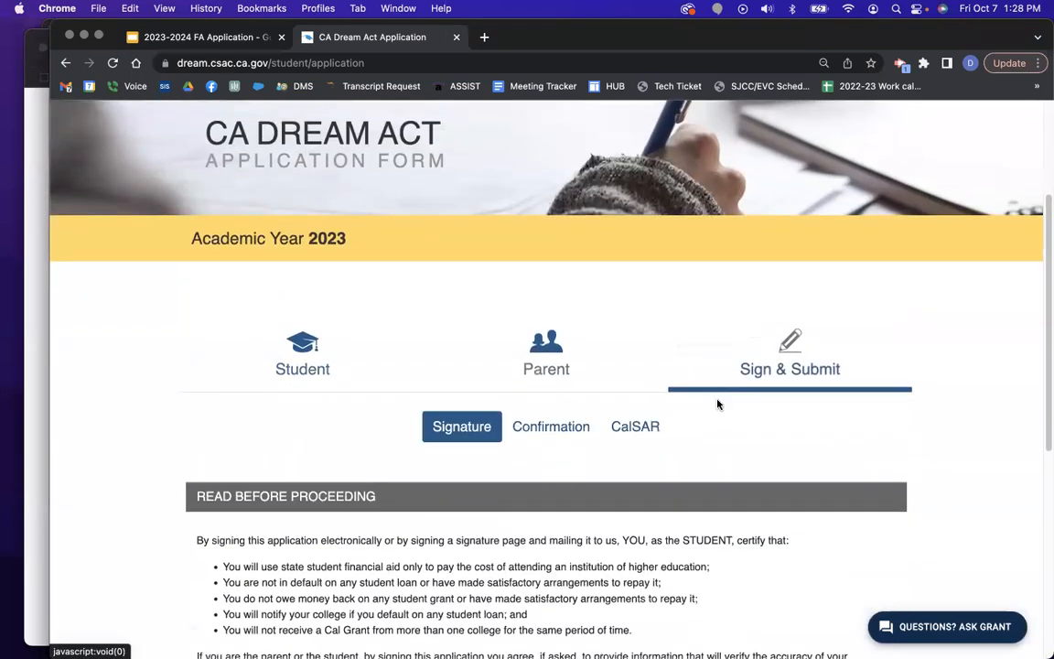
scroll(717, 403, down, 5)
click(626, 198)
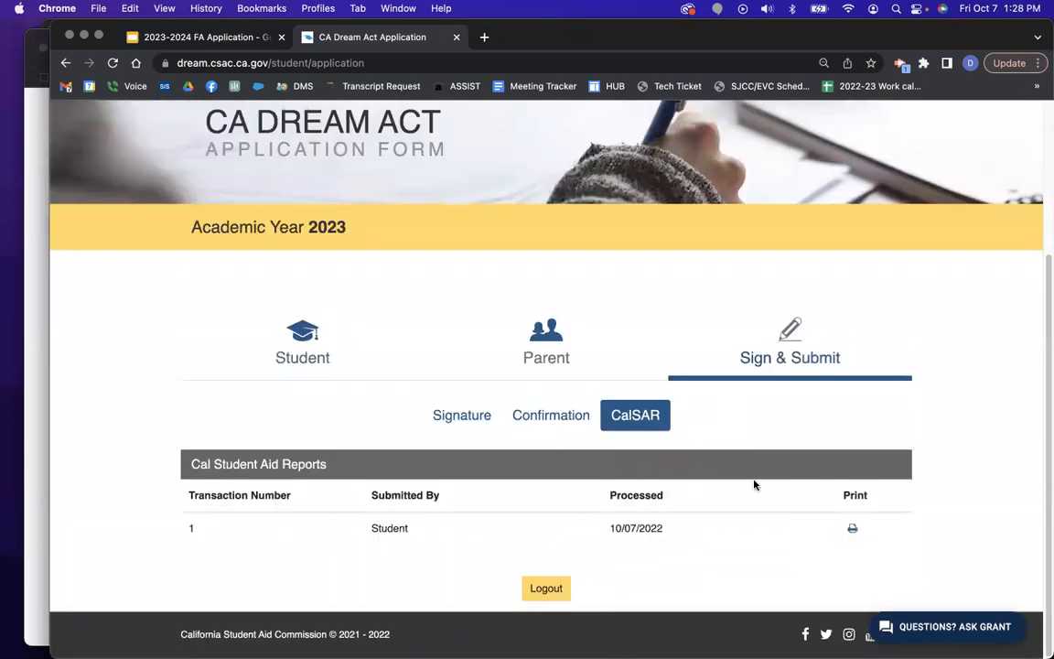
Open the CalSAR report PDF in Acrobat Reader and select the Dream ID in its header.
click(852, 529)
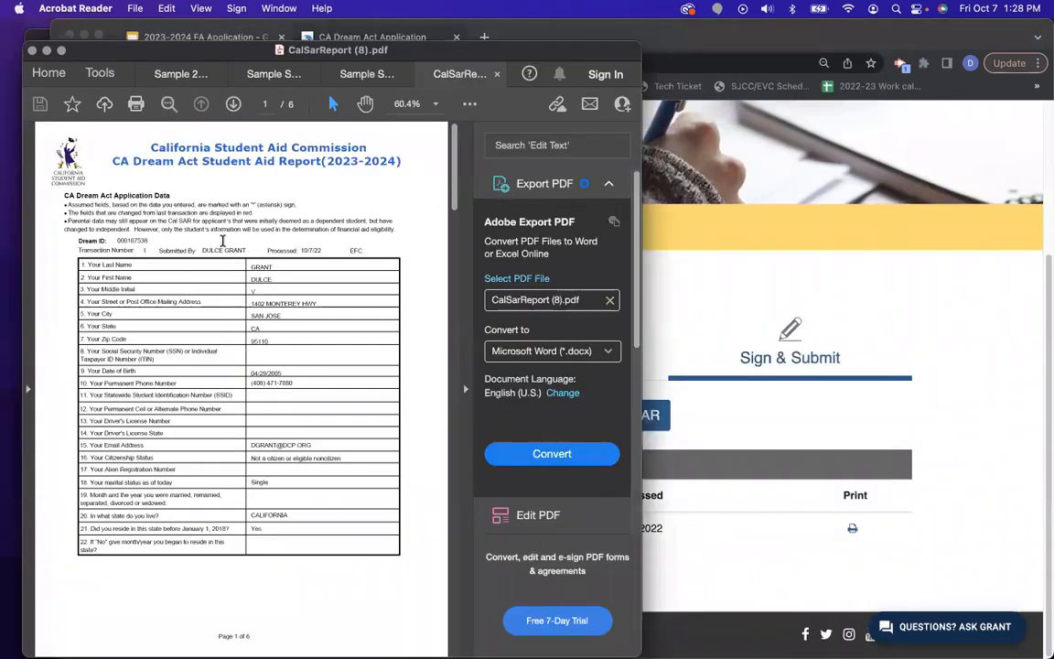
drag(154, 240, 115, 239)
Back in Chrome, visit Confirmation and CalSAR, cancelling a first Parent Signature logout prompt.
click(911, 361)
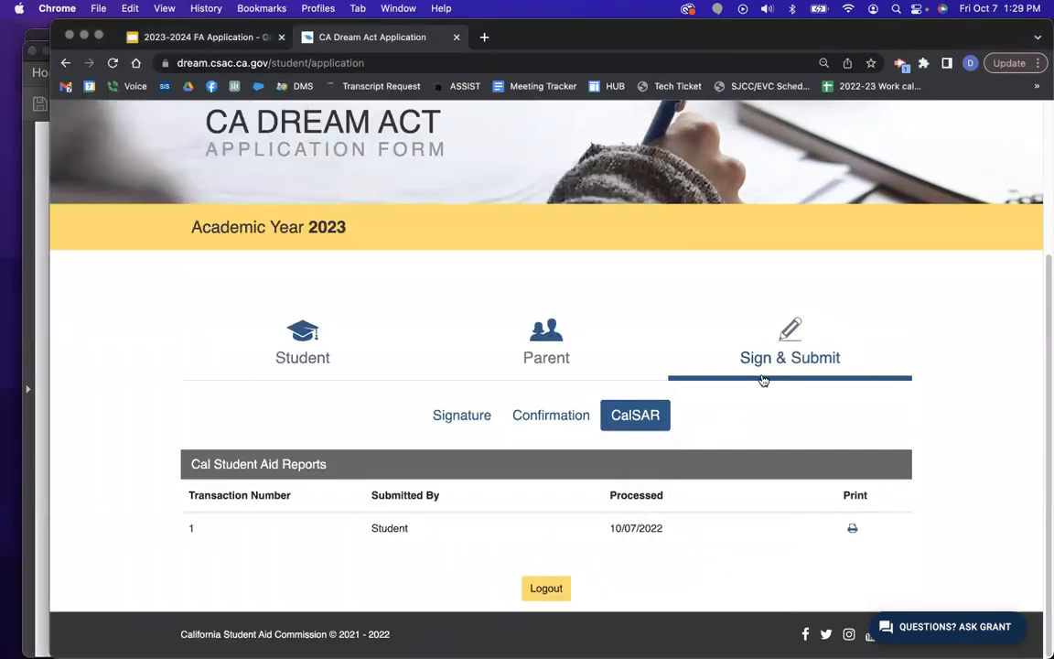
scroll(580, 358, down, 10)
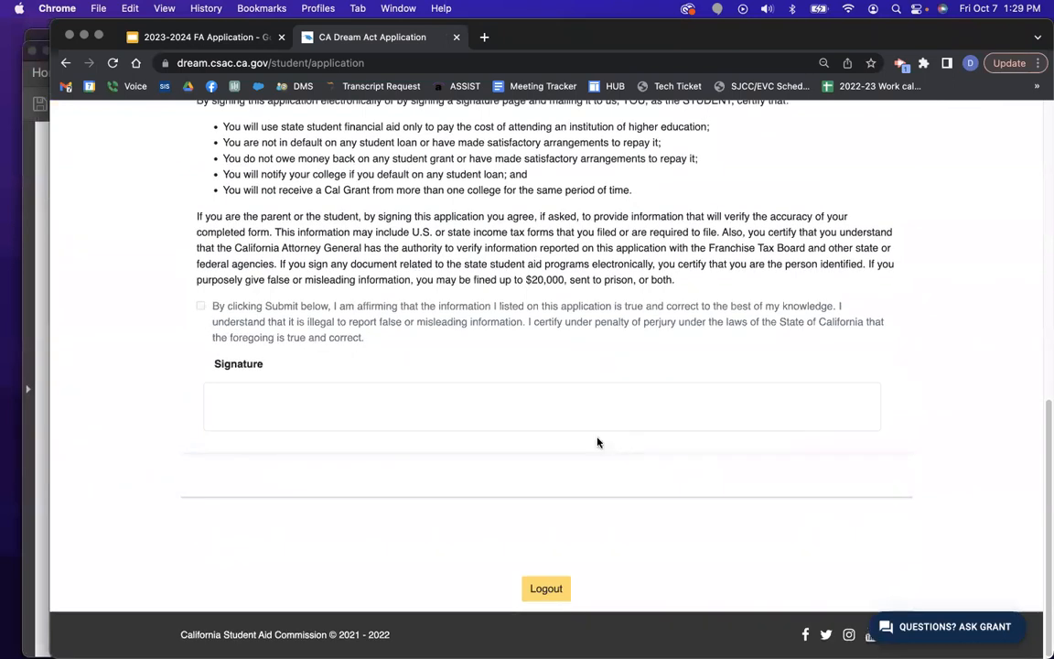
scroll(597, 442, up, 10)
scroll(527, 408, down, 1)
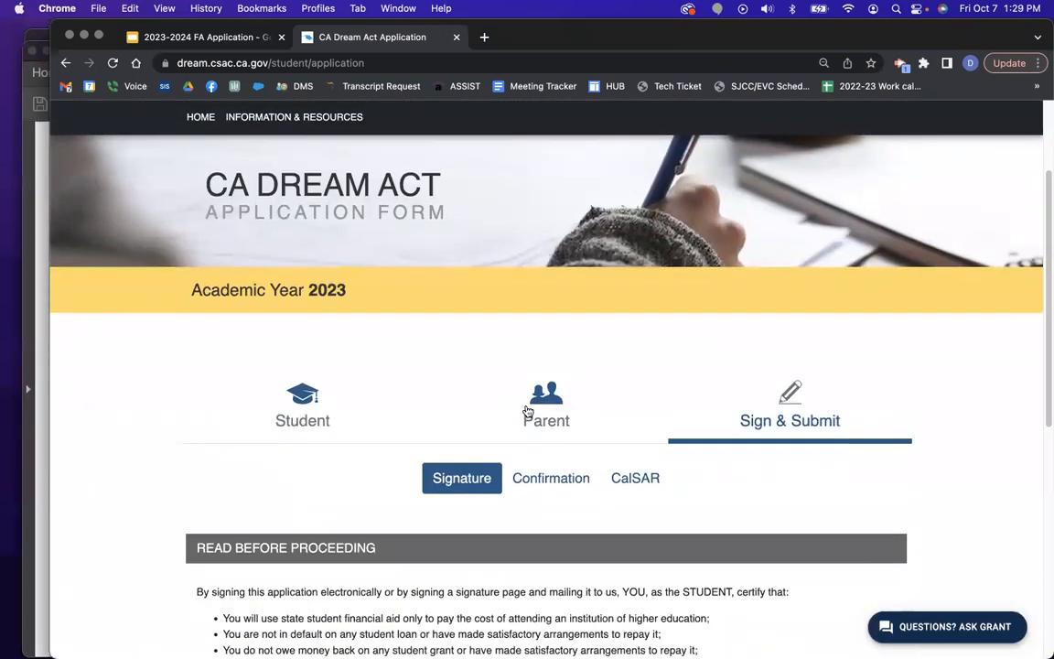
click(549, 478)
scroll(762, 464, down, 3)
click(503, 335)
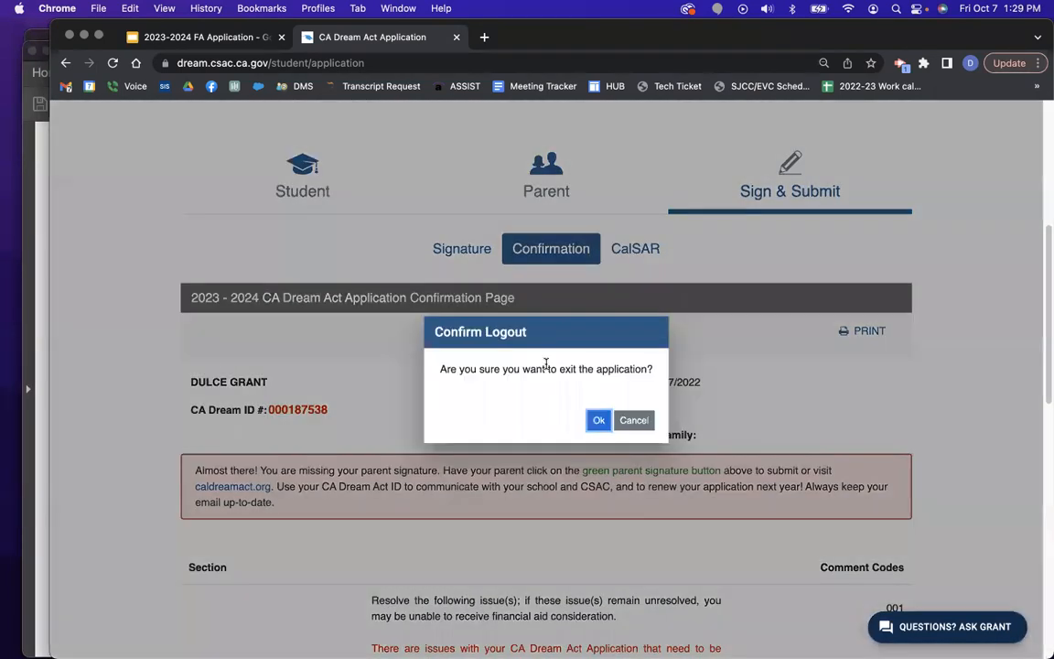
click(633, 420)
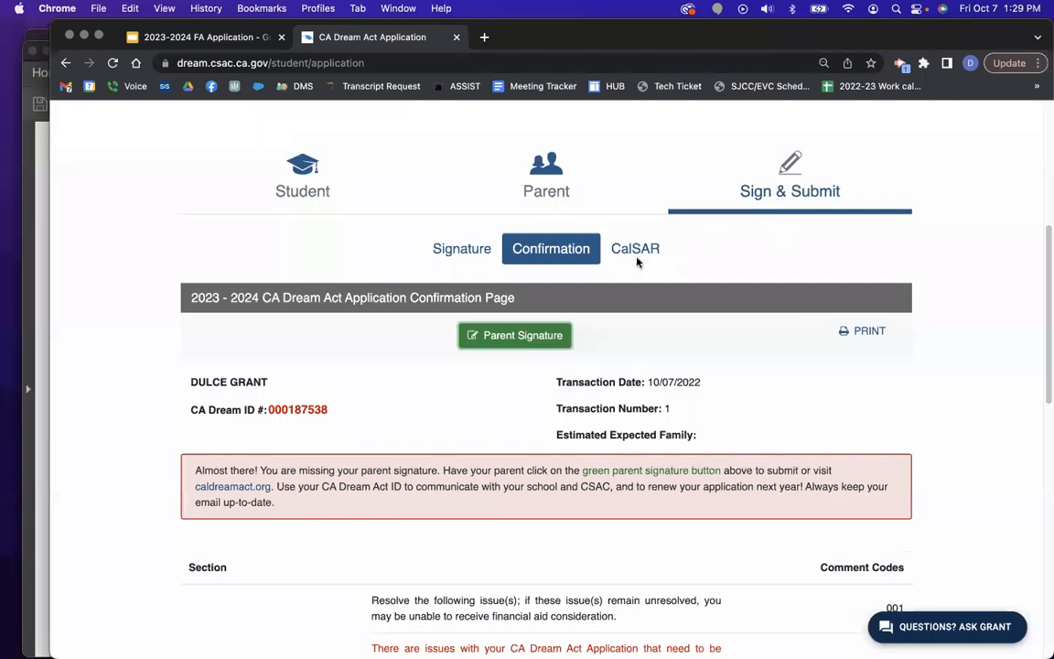
click(636, 256)
click(546, 412)
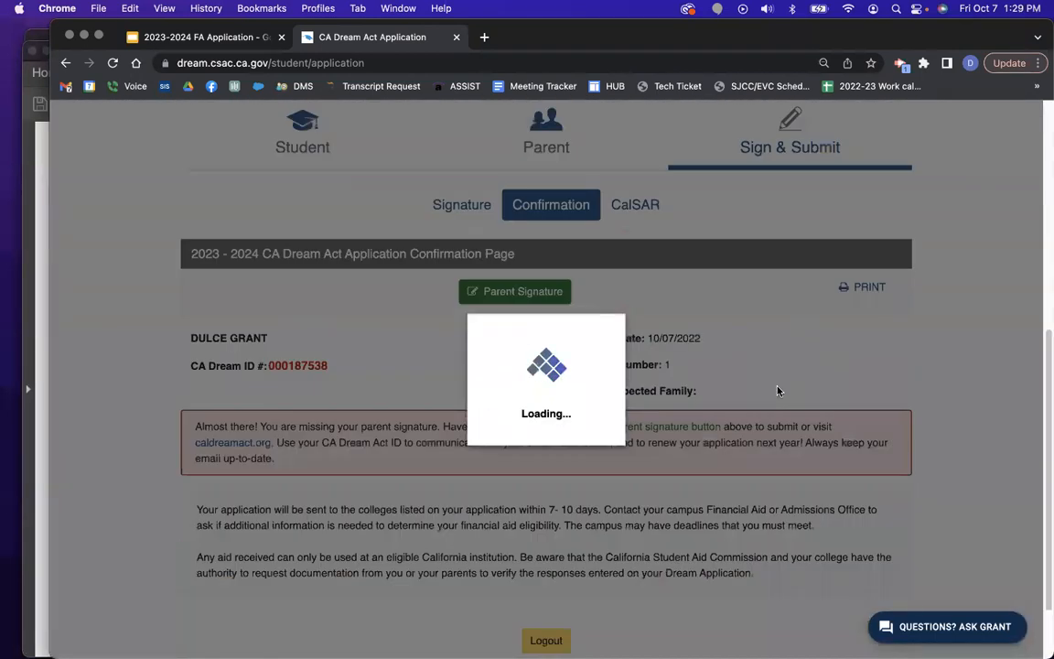
Select the CA Dream ID, then open Parent Signature, confirming logout and the parents-only notice.
scroll(345, 316, down, 1)
drag(330, 313, 265, 311)
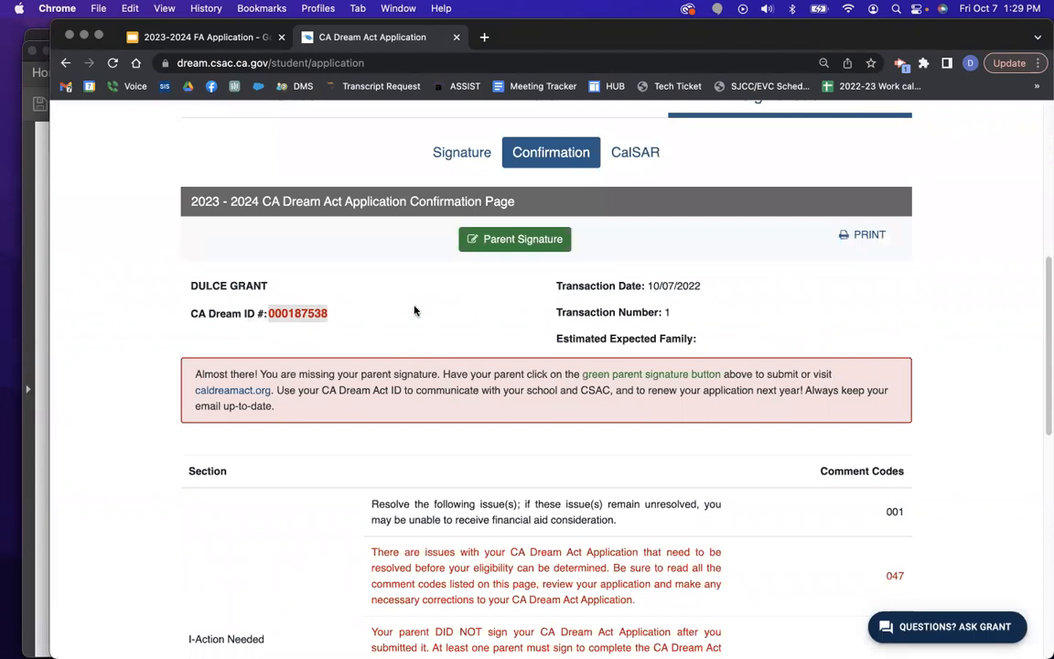
click(470, 241)
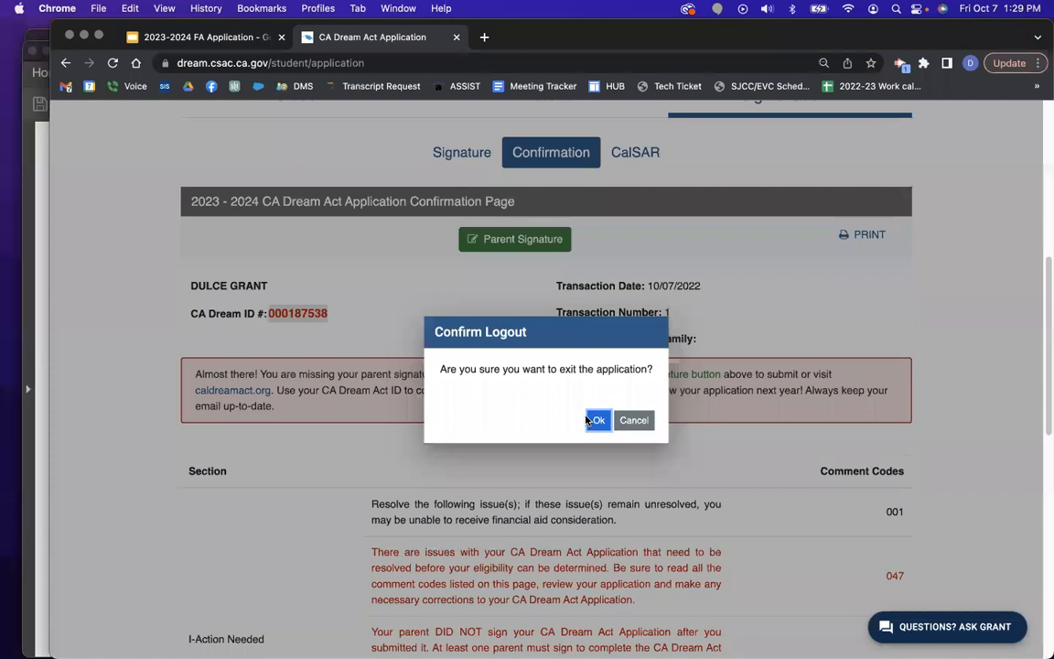
click(594, 417)
click(778, 435)
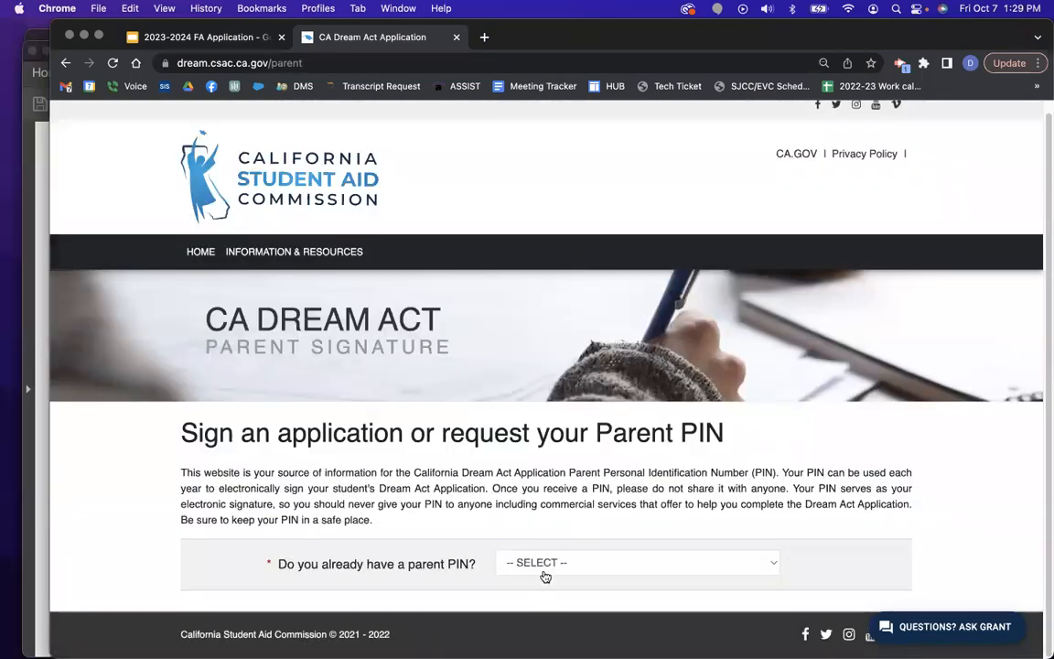
Answer that a parent PIN already exists and try pasting the student's Dream Act ID.
click(638, 563)
click(512, 578)
scroll(742, 429, down, 5)
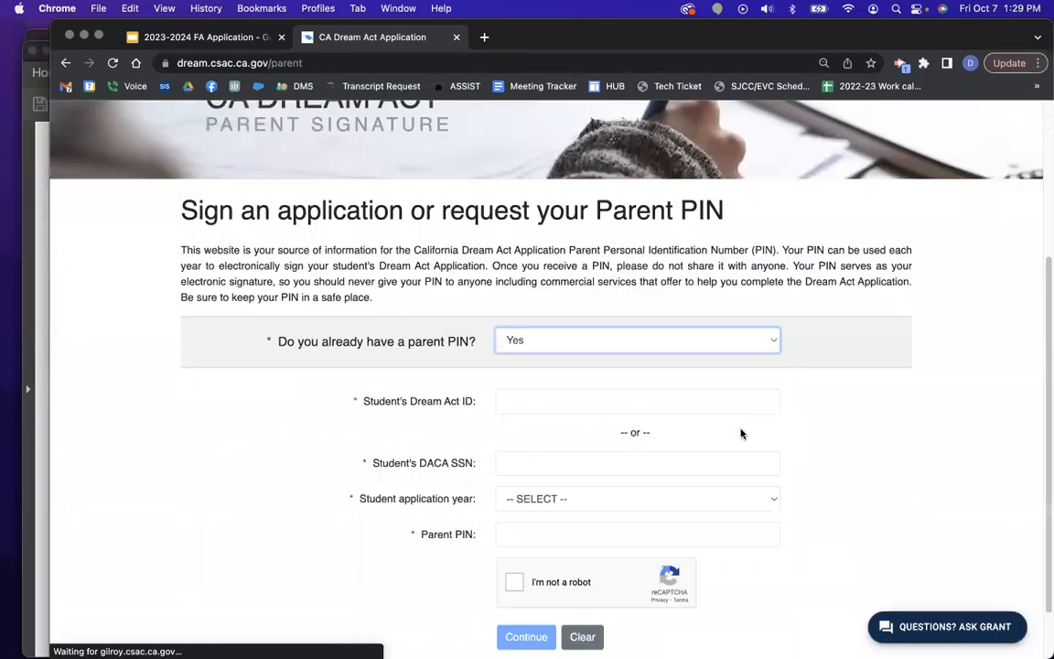
click(540, 350)
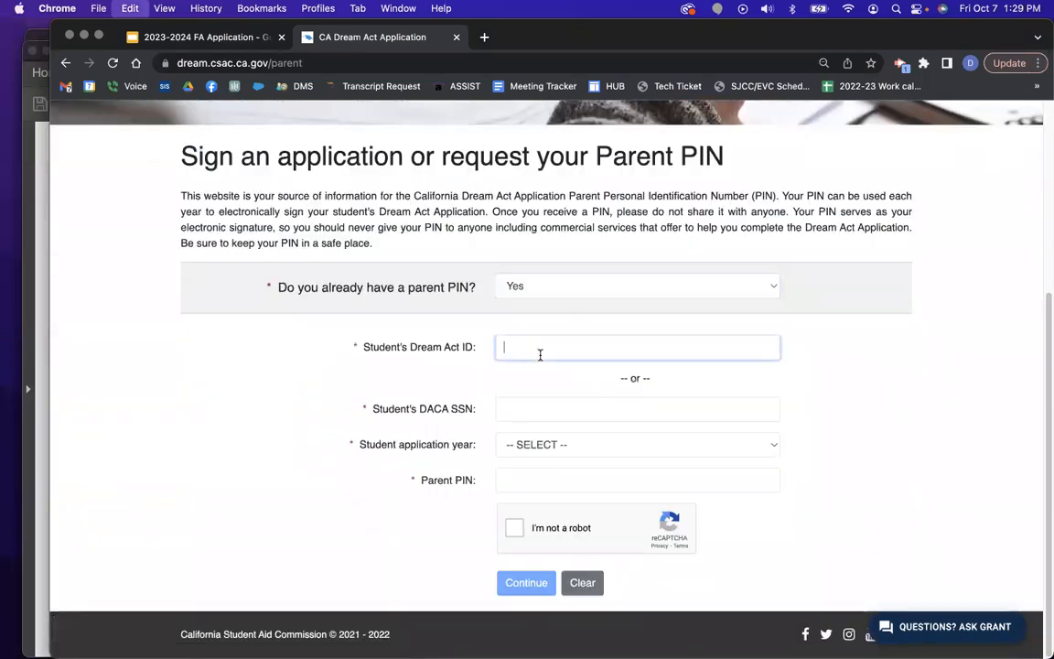
right_click(545, 351)
click(586, 453)
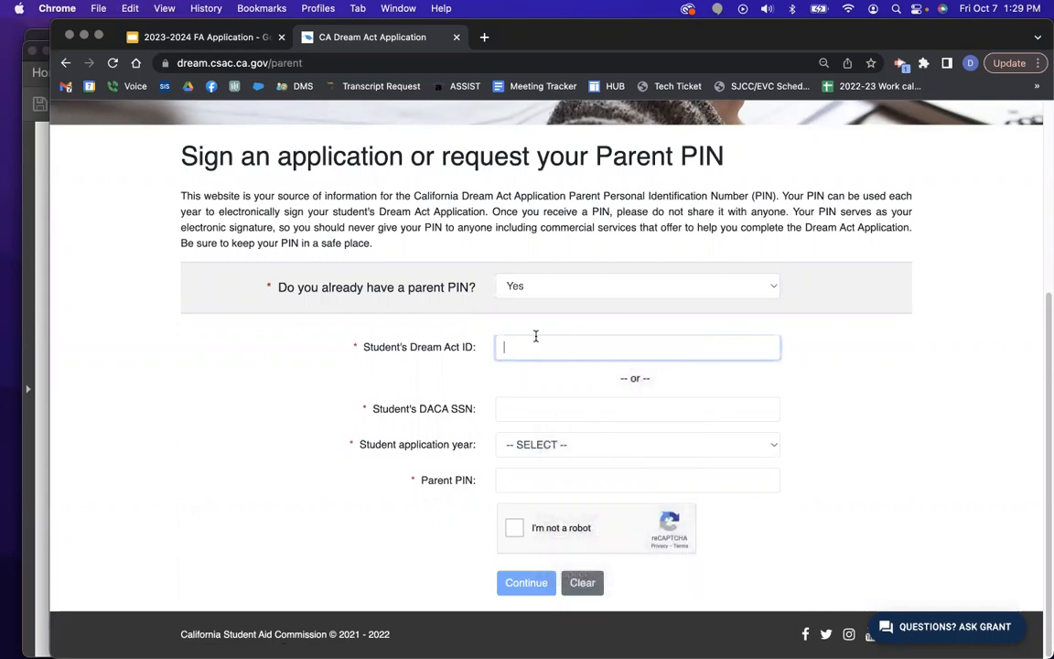
Change the parent PIN answer to 'Yes, but I forgot my PIN' with application year 2023-2024.
click(547, 447)
click(549, 479)
click(545, 501)
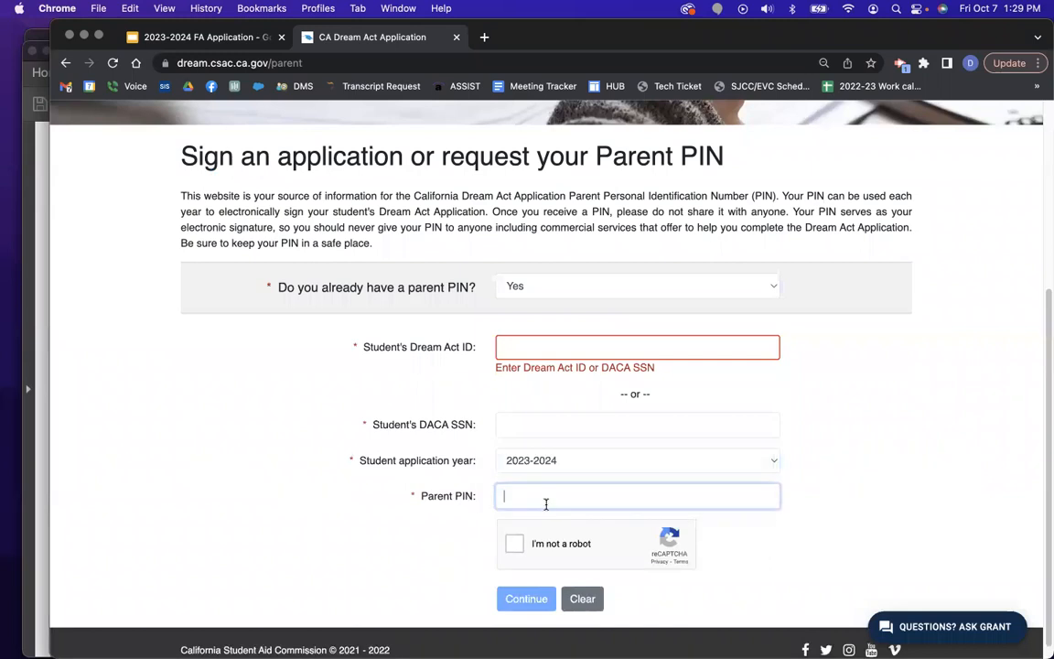
click(553, 291)
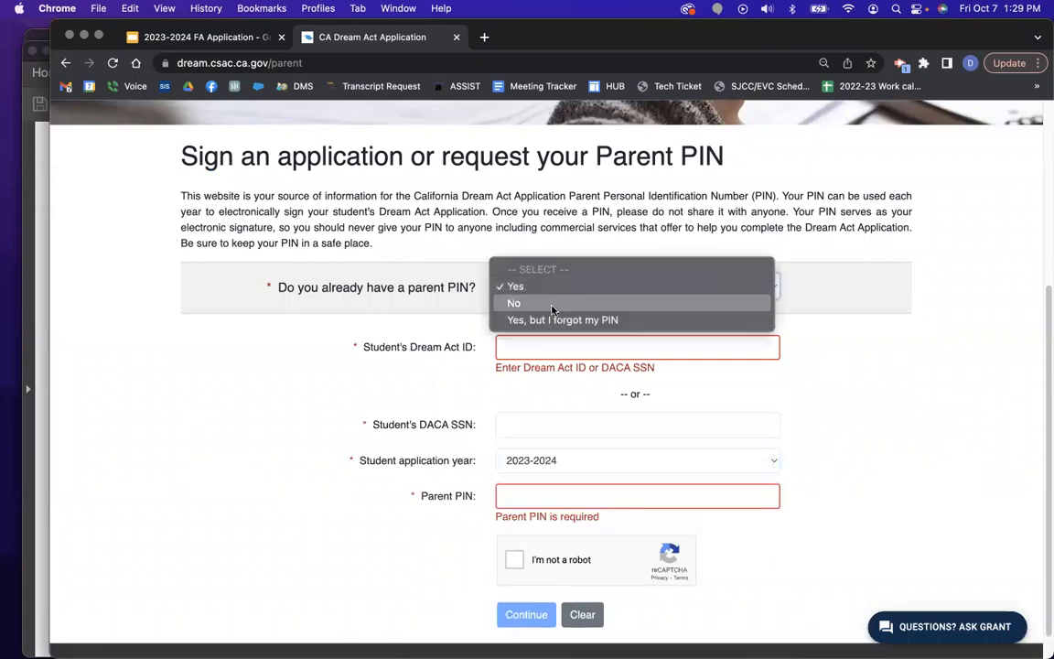
click(553, 319)
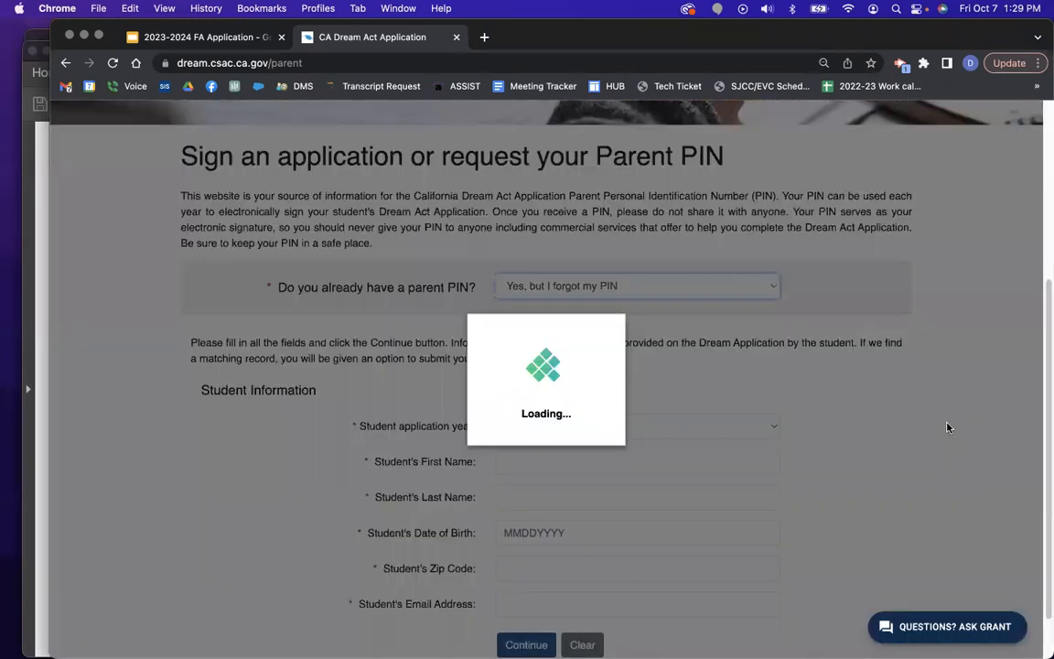
scroll(950, 427, down, 2)
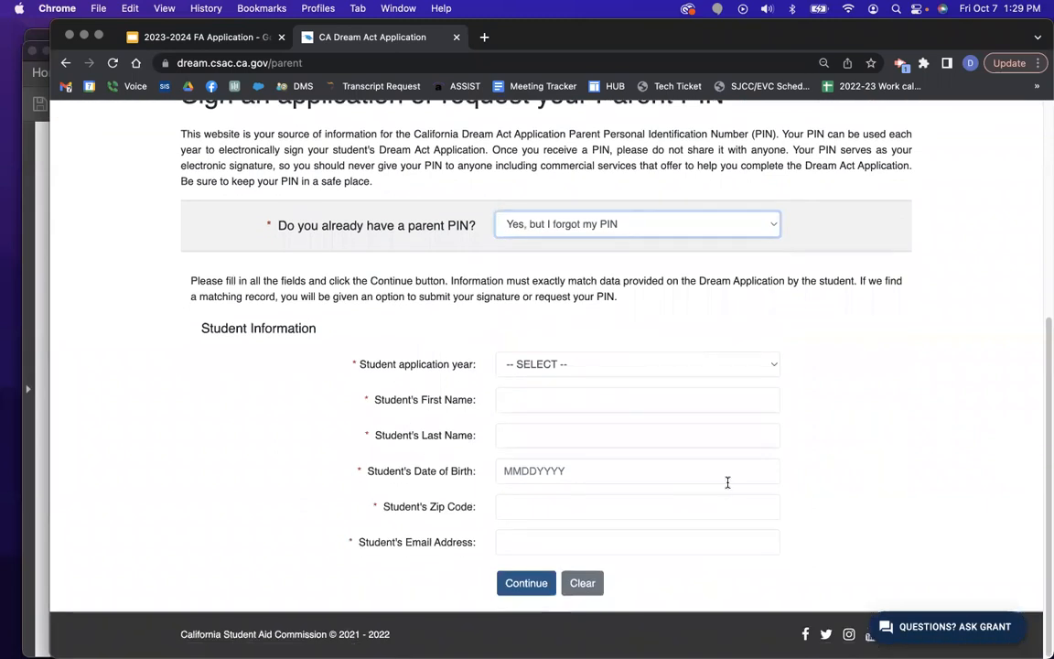
click(565, 363)
click(567, 384)
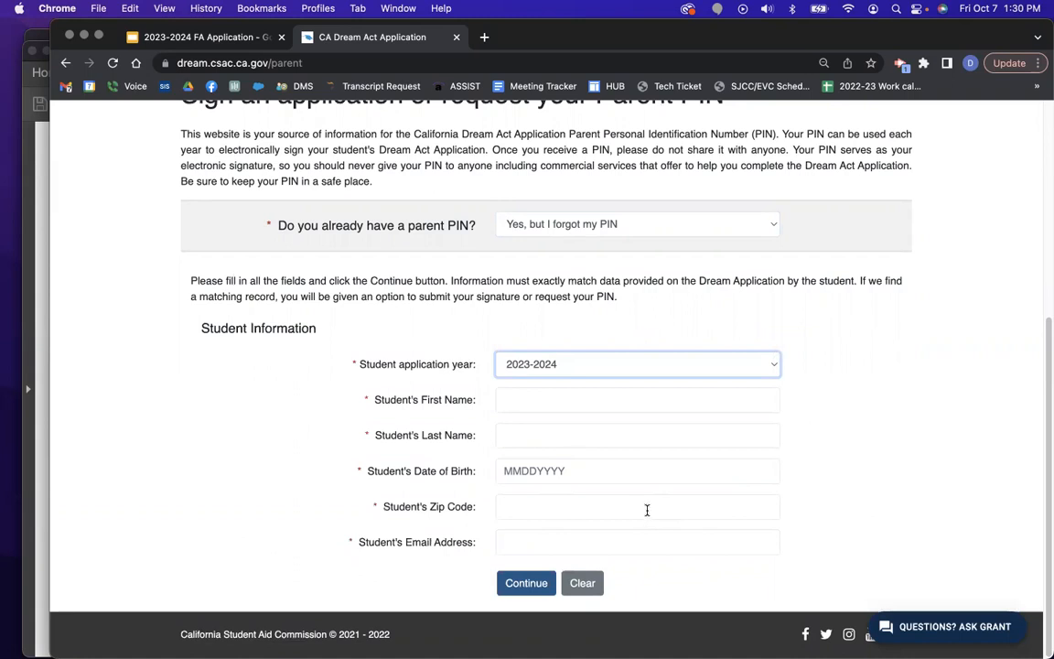
Start the FA Application slide deck as a full-screen slideshow.
scroll(646, 507, up, 8)
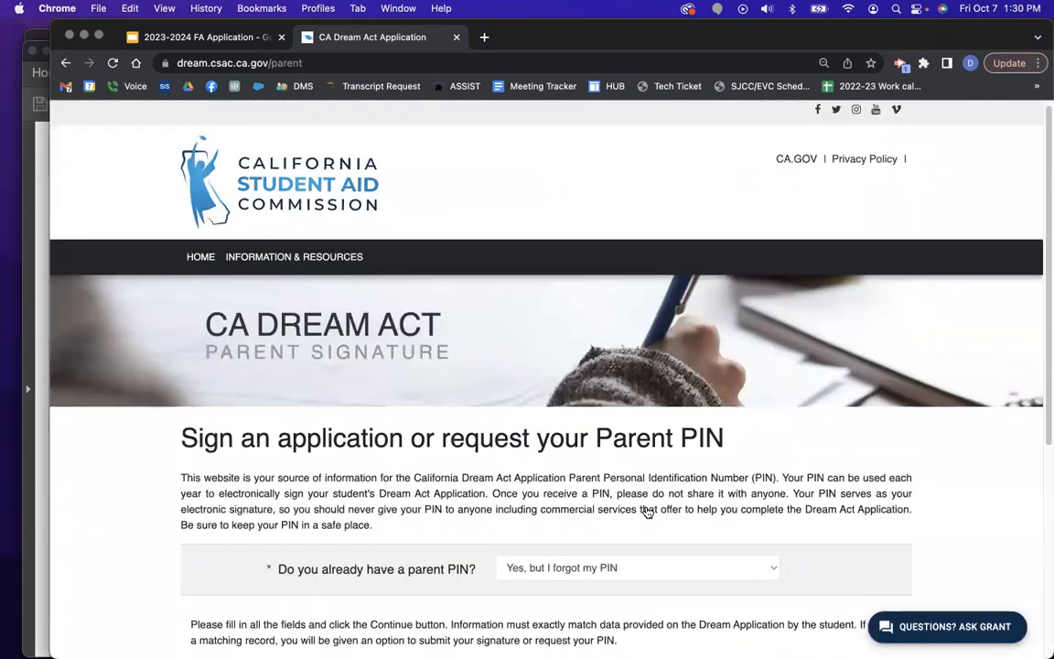
scroll(650, 506, down, 2)
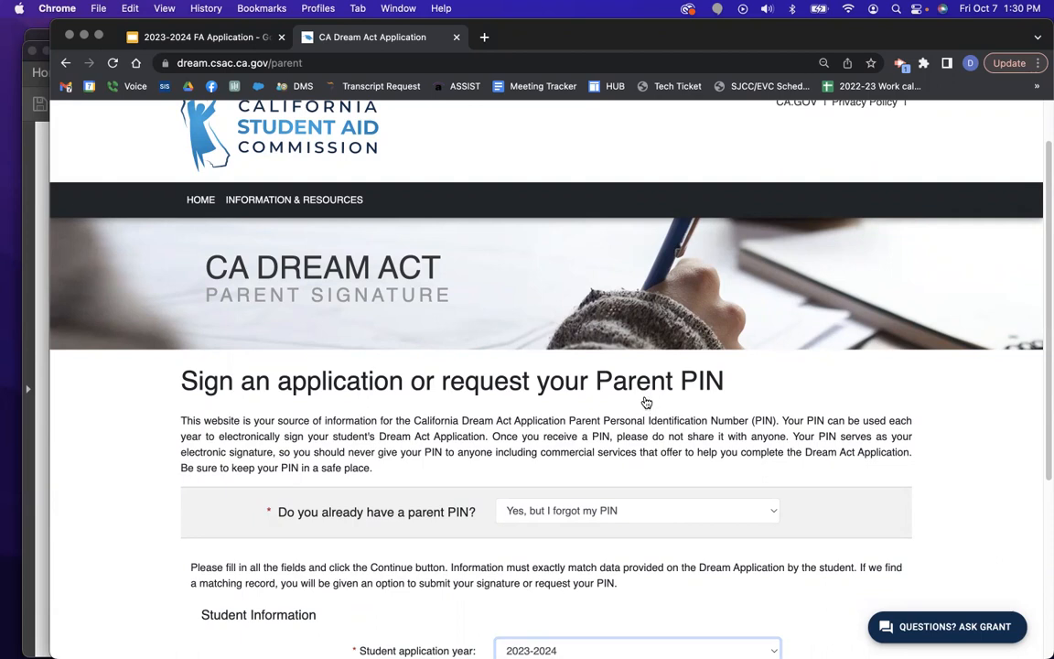
click(217, 39)
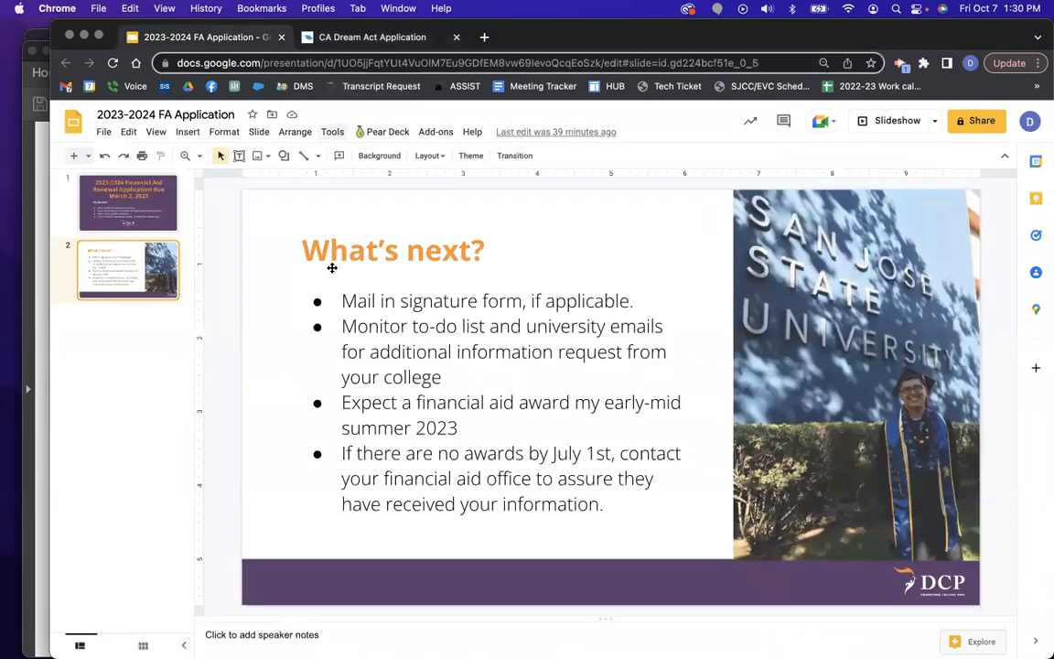
click(895, 121)
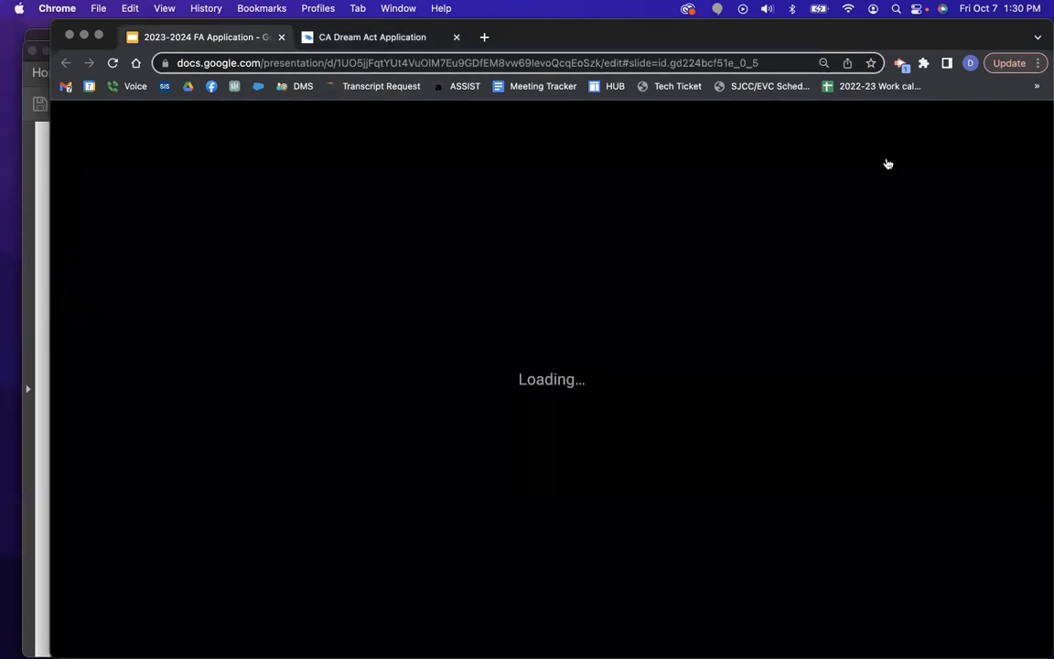